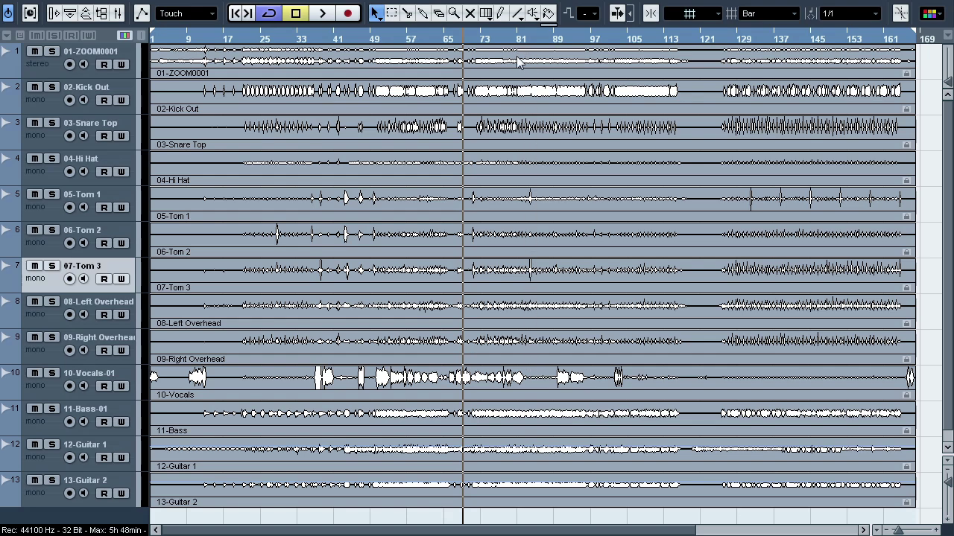
Start playback and solo ZOOM0001, Kick Out, Snare Top and Hi Hat one at a time, unsoloing each after listening
key(space)
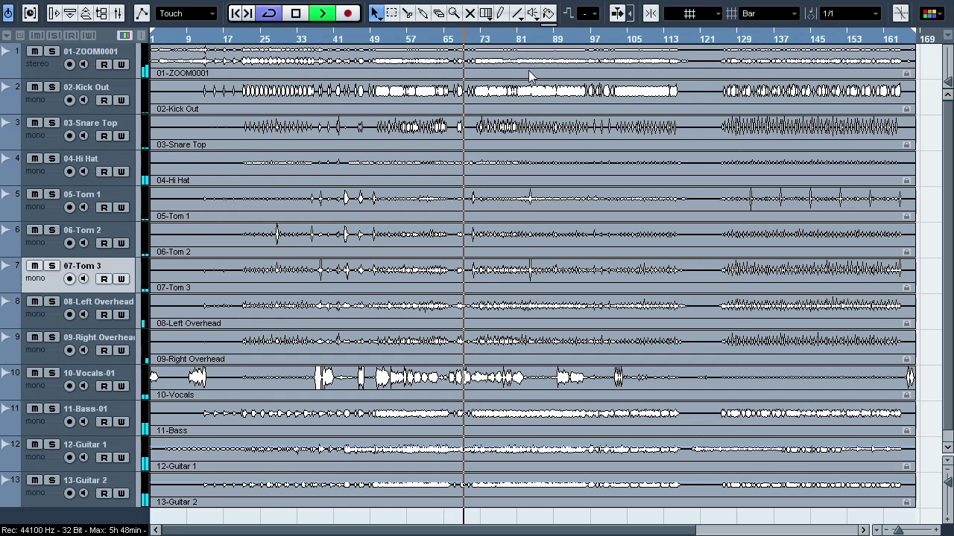
click(53, 51)
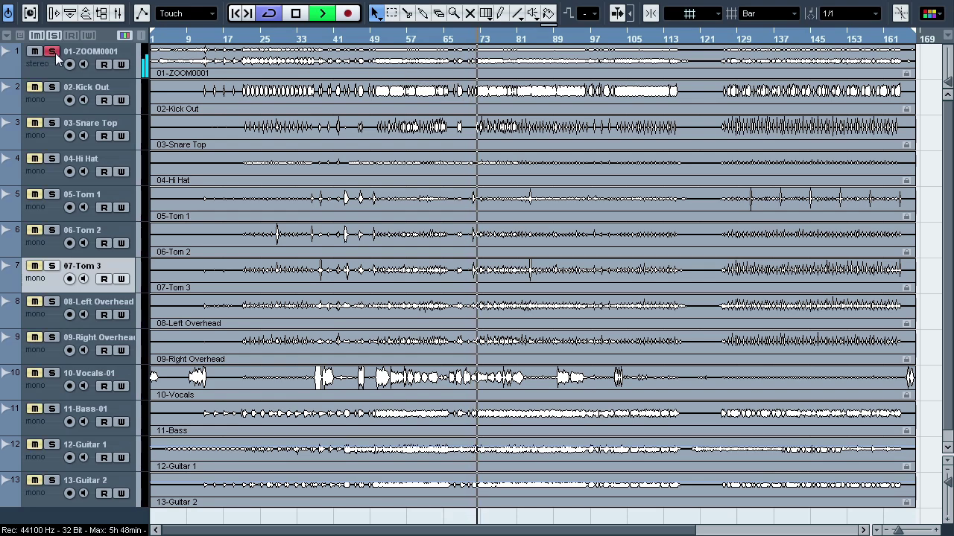
click(53, 51)
click(53, 87)
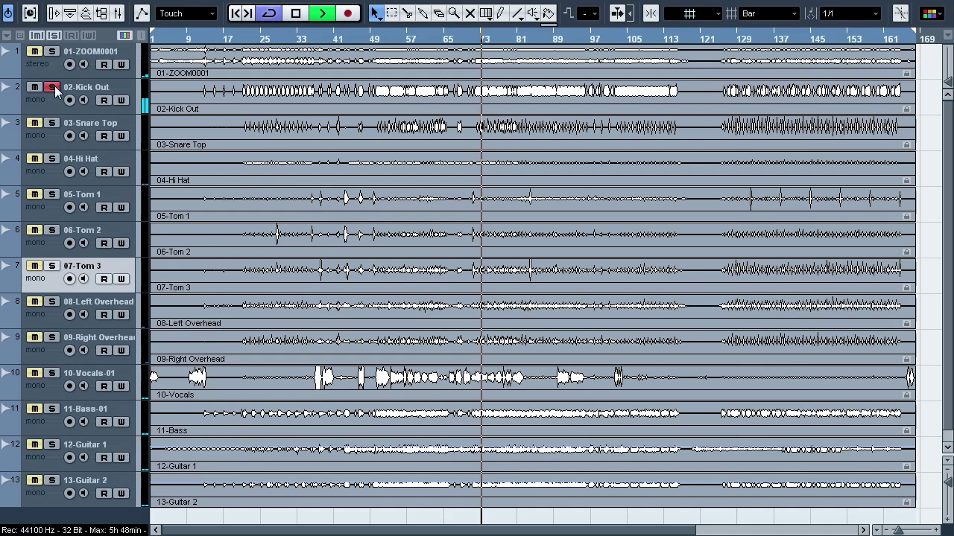
click(53, 88)
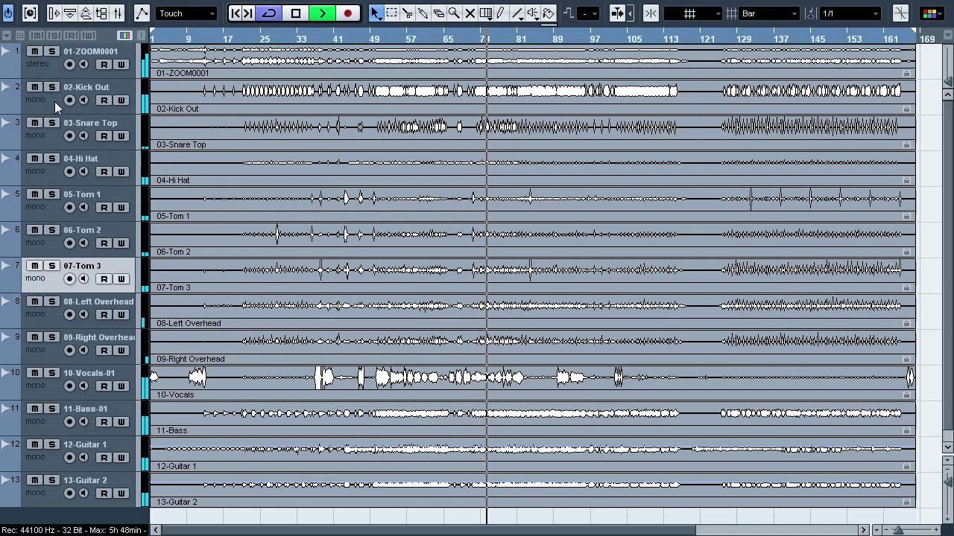
click(53, 124)
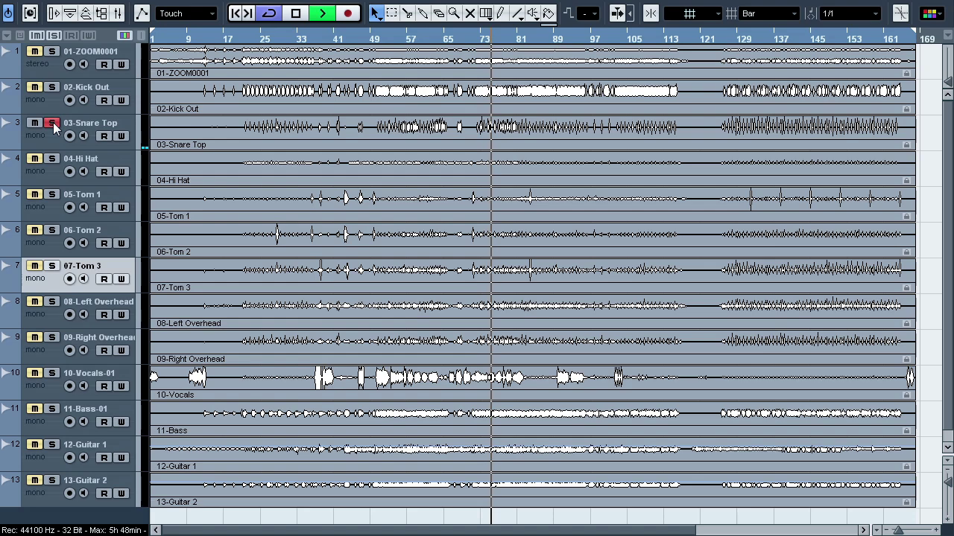
click(53, 124)
click(53, 159)
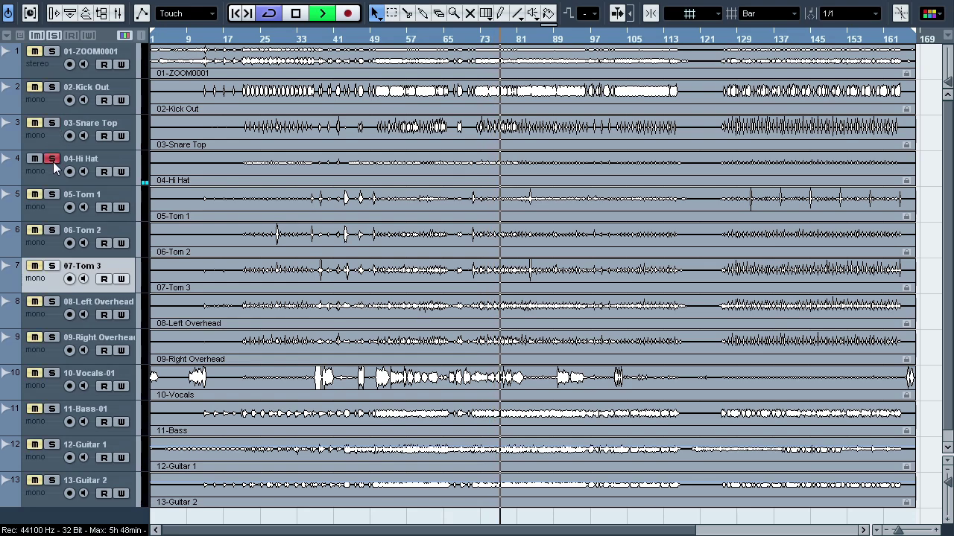
click(52, 161)
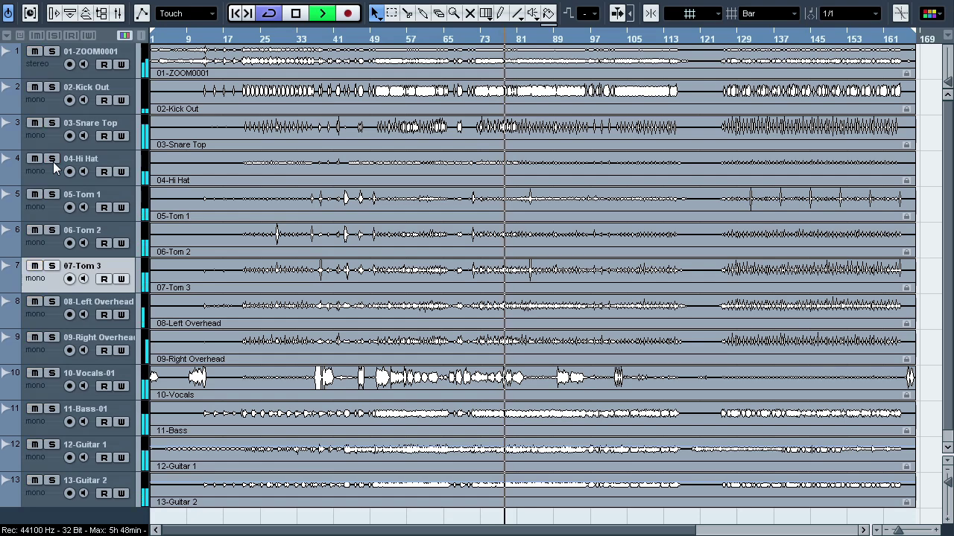
Audition Tom 1, Tom 2 and Tom 3 soloed together from about bar 43, return to about bar 76 and unsolo them
click(52, 194)
click(52, 230)
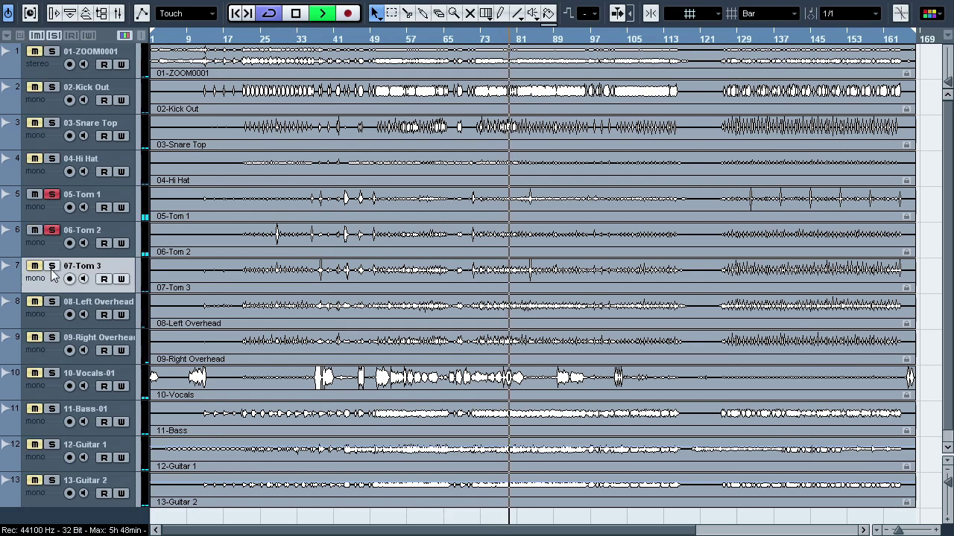
click(52, 266)
click(342, 39)
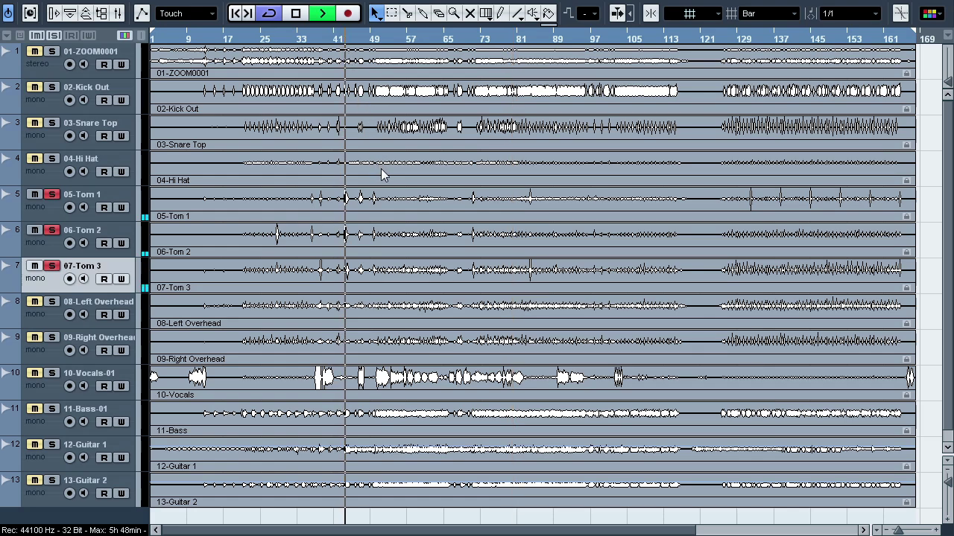
click(495, 41)
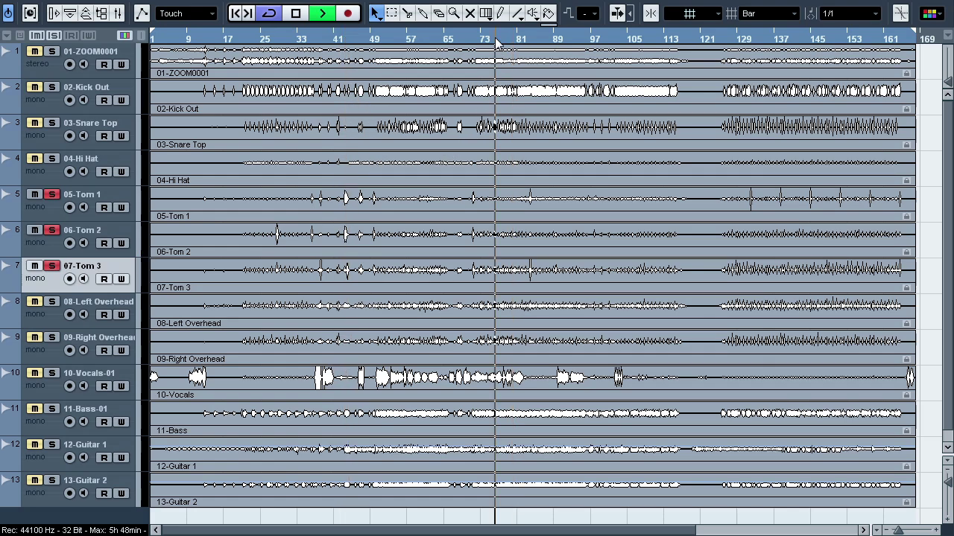
click(53, 195)
click(52, 230)
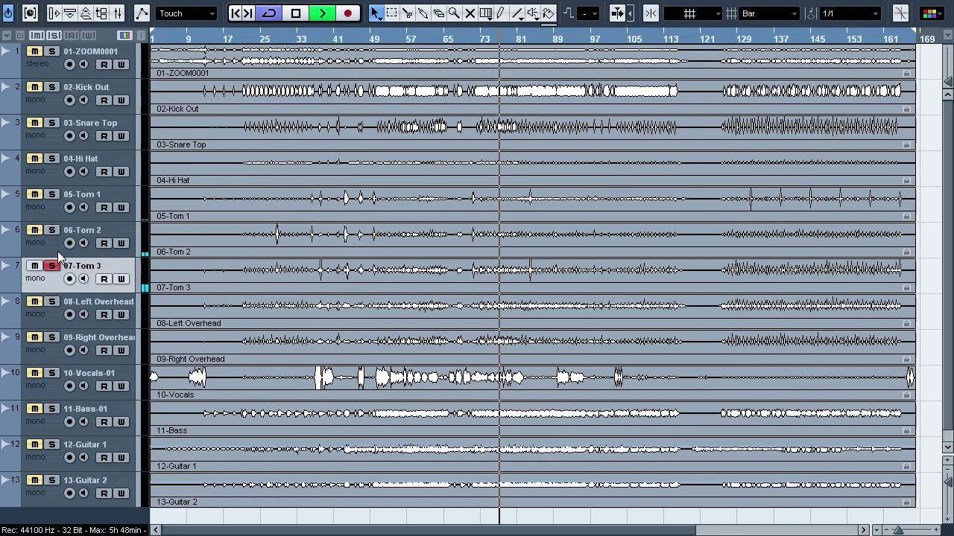
click(52, 266)
Solo the Left Overhead and Right Overhead tracks together to hear them, and unsolo both
click(51, 302)
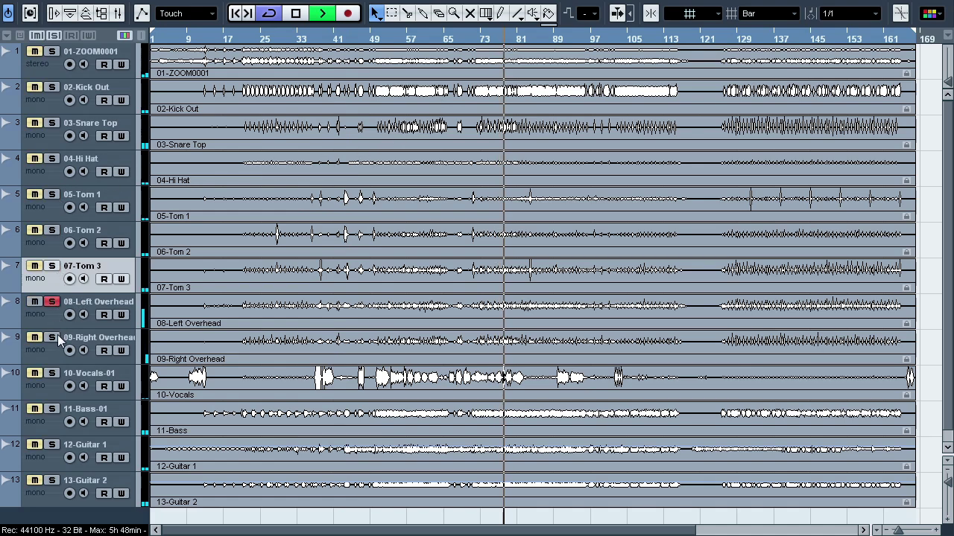
click(52, 338)
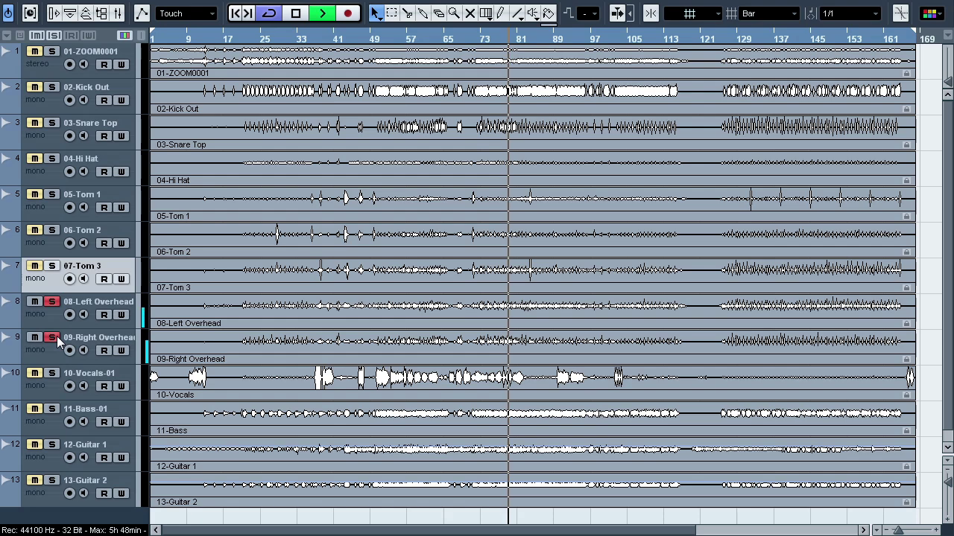
click(52, 337)
click(51, 302)
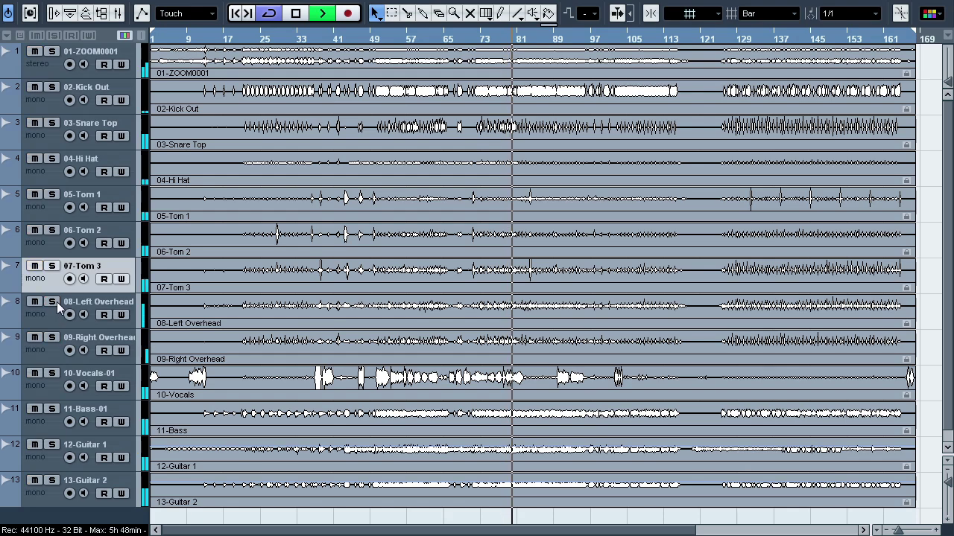
Audition Vocals, Bass, Guitar 1 and Guitar 2 soloed one at a time, and stop playback
click(51, 373)
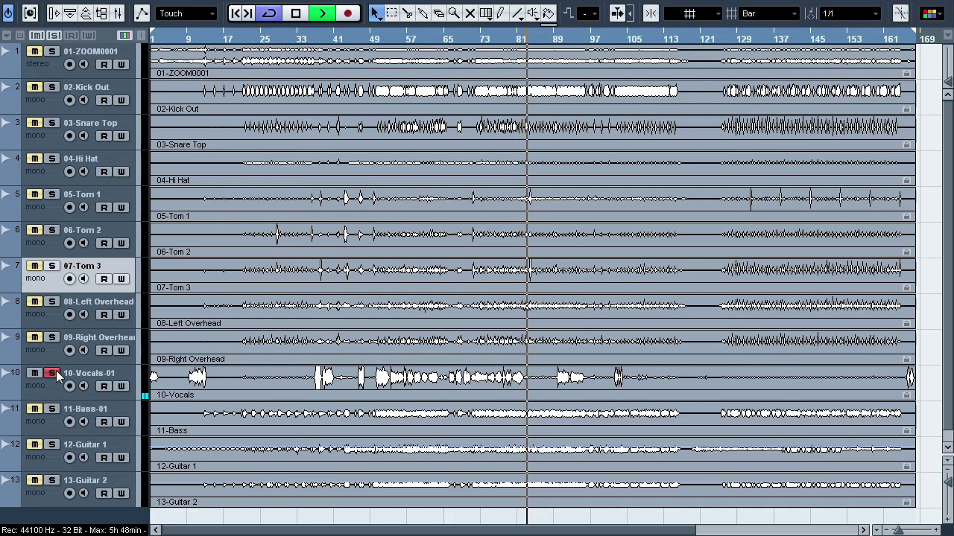
click(55, 374)
click(53, 410)
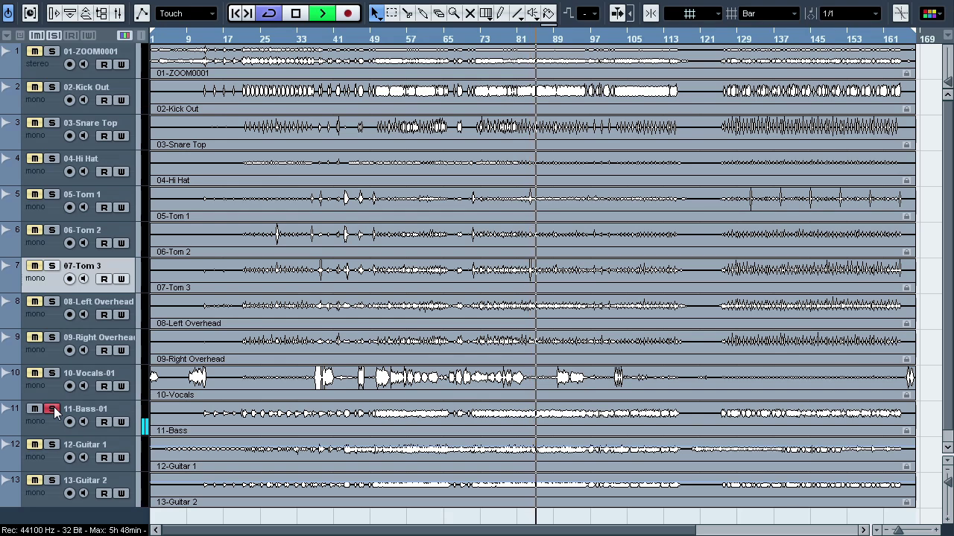
click(53, 410)
click(53, 445)
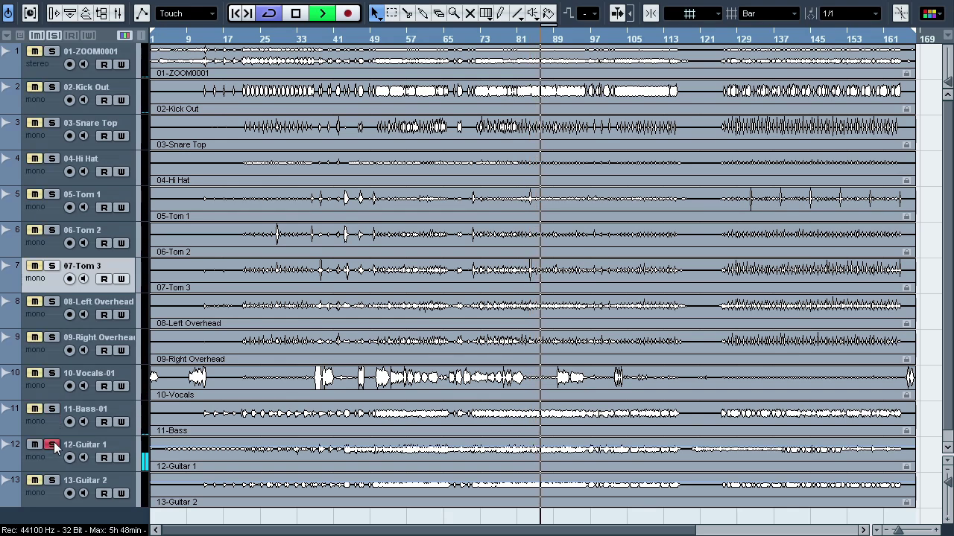
click(54, 446)
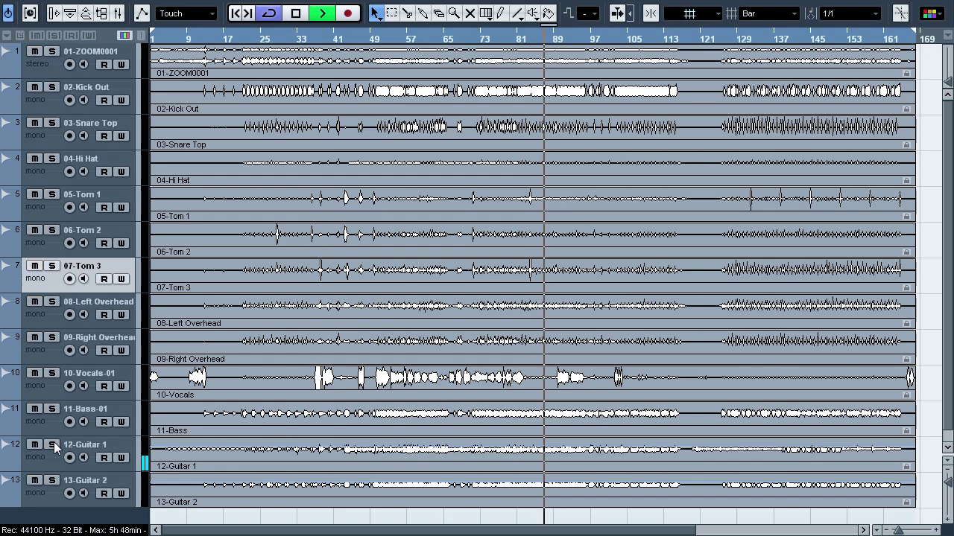
click(54, 483)
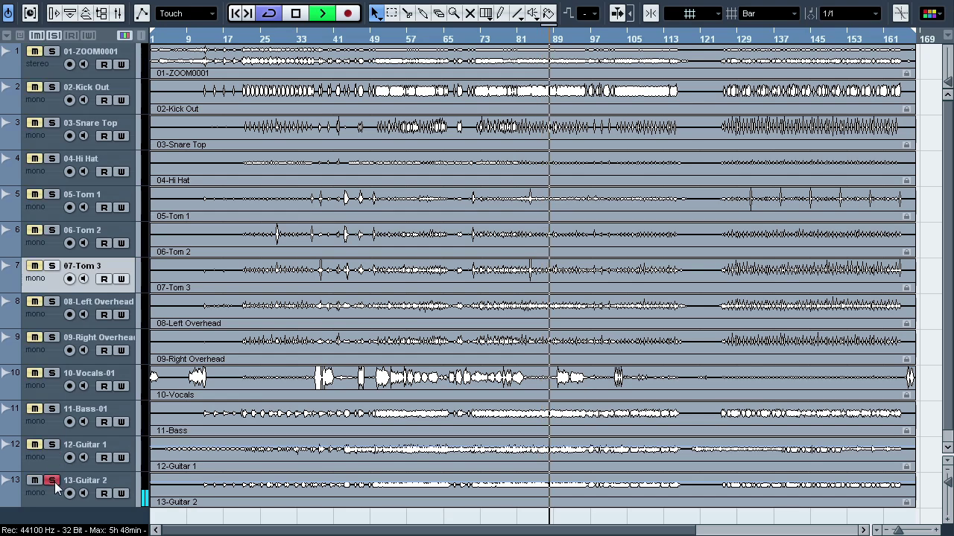
click(51, 481)
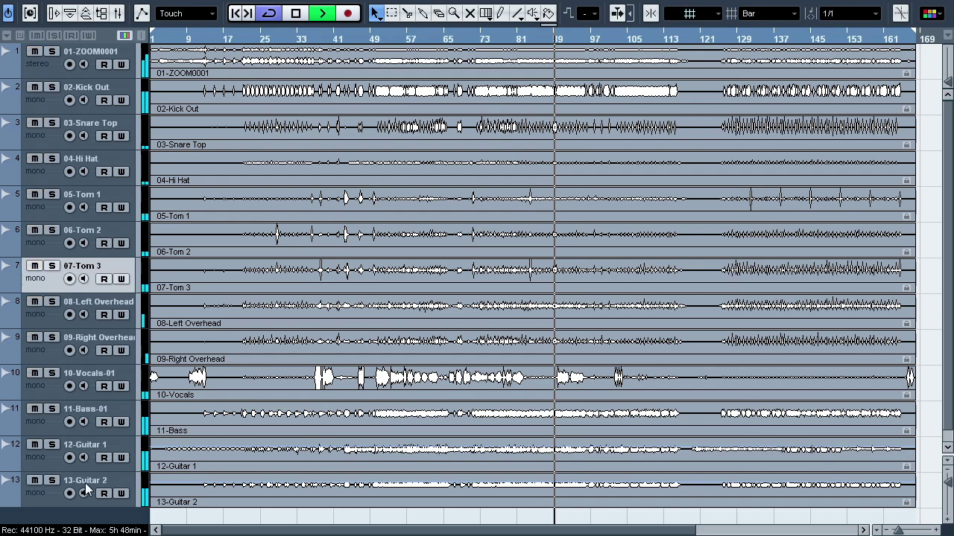
key(space)
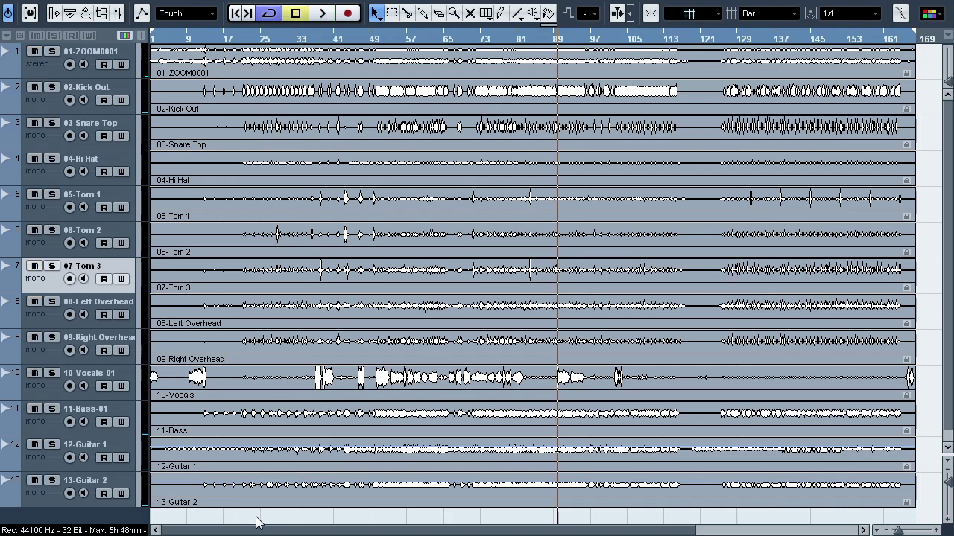
Switch to the PD4 Objectives note in Notepad and highlight its mix goals one line at a time
key(alt+Tab)
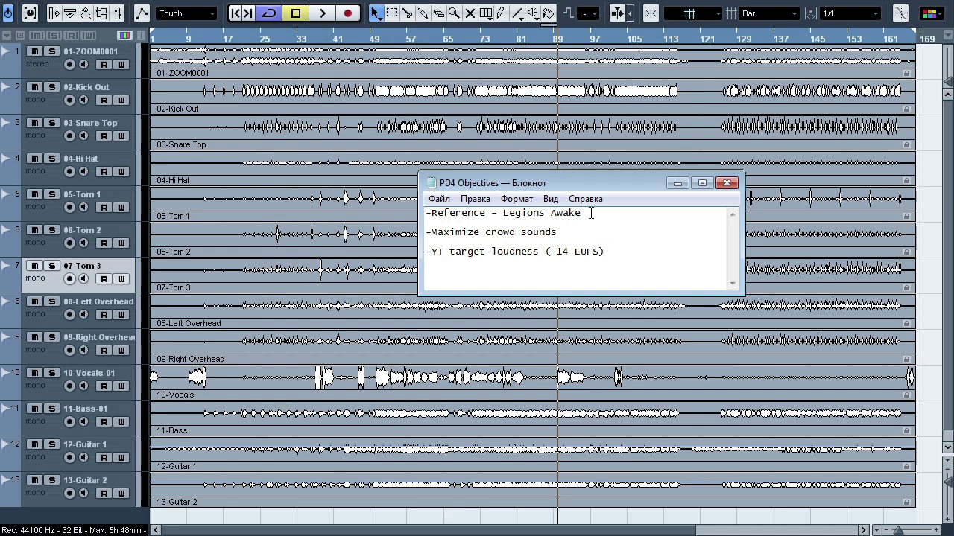
drag(591, 213, 473, 216)
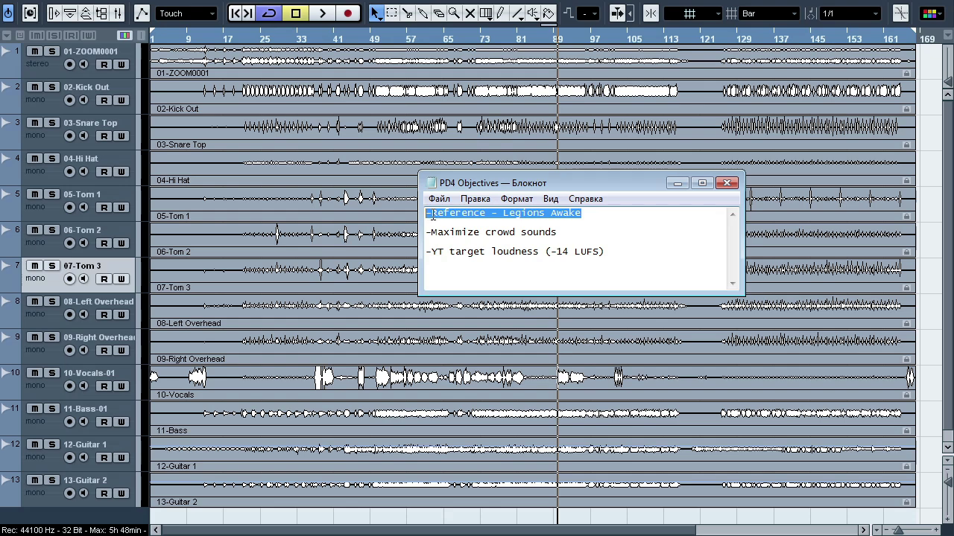
click(567, 232)
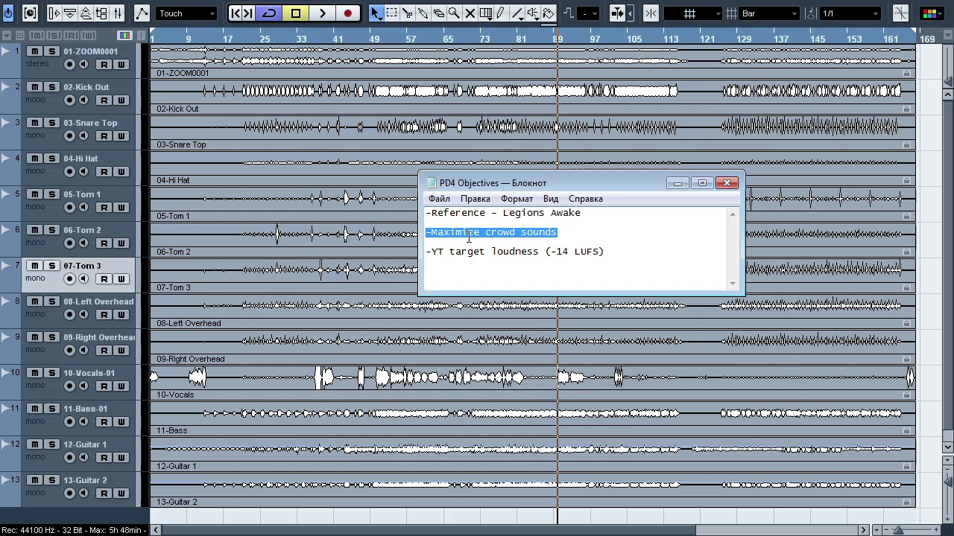
click(609, 251)
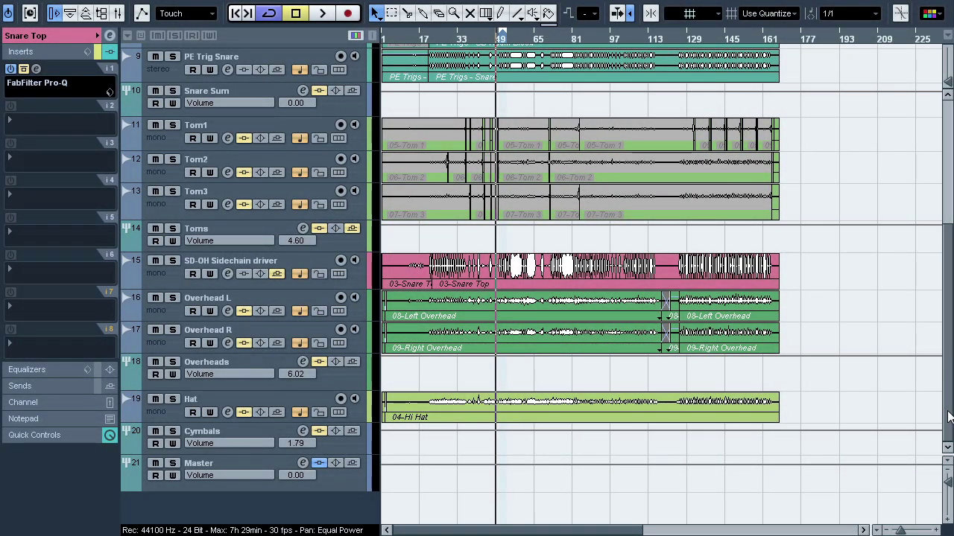
Select the Kick - HH section in the Loop Markers track and play it in a loop with the kick tracks soloed
drag(947, 417, 950, 295)
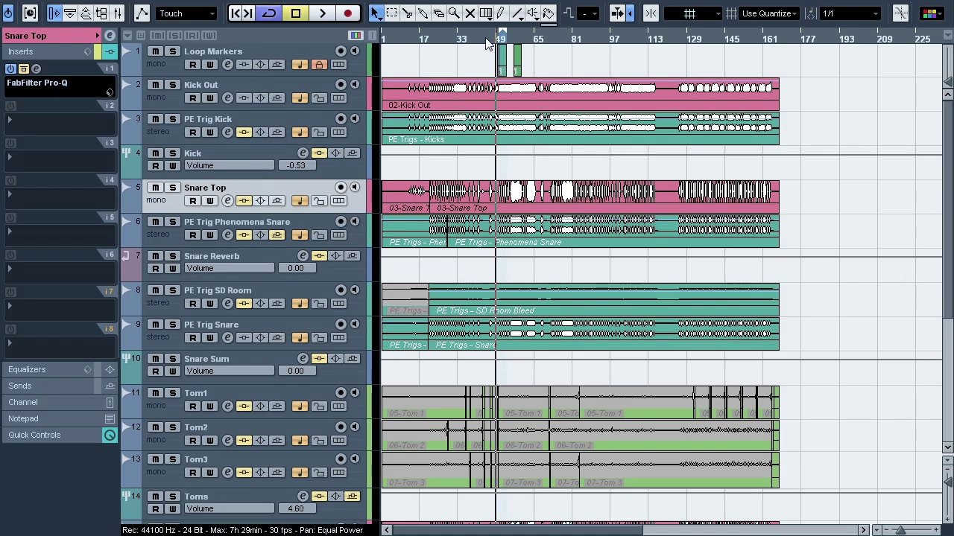
drag(486, 42, 507, 88)
click(566, 71)
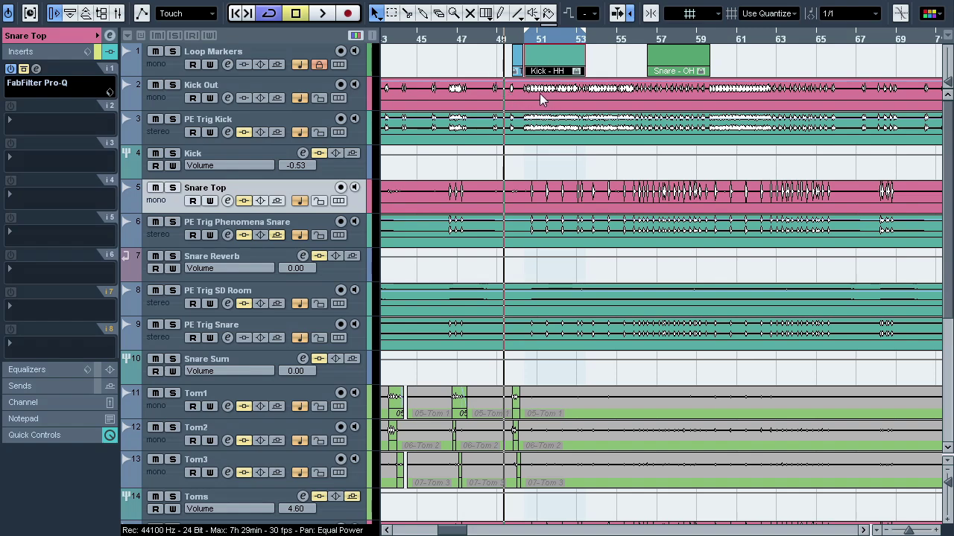
drag(521, 40, 523, 72)
key(space)
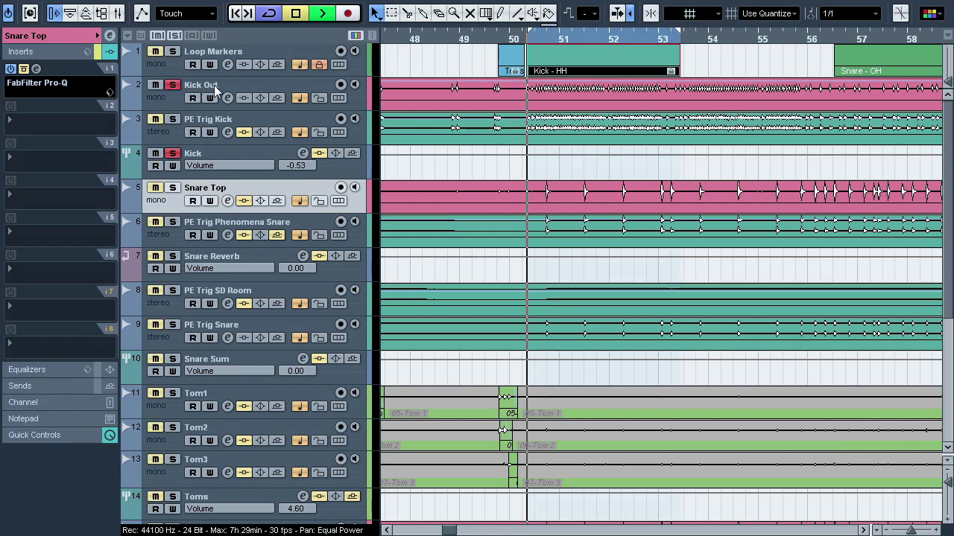
Audition the Kick Out and PE Trig Kick tracks separately by soloing one after the other
click(213, 85)
key(s)
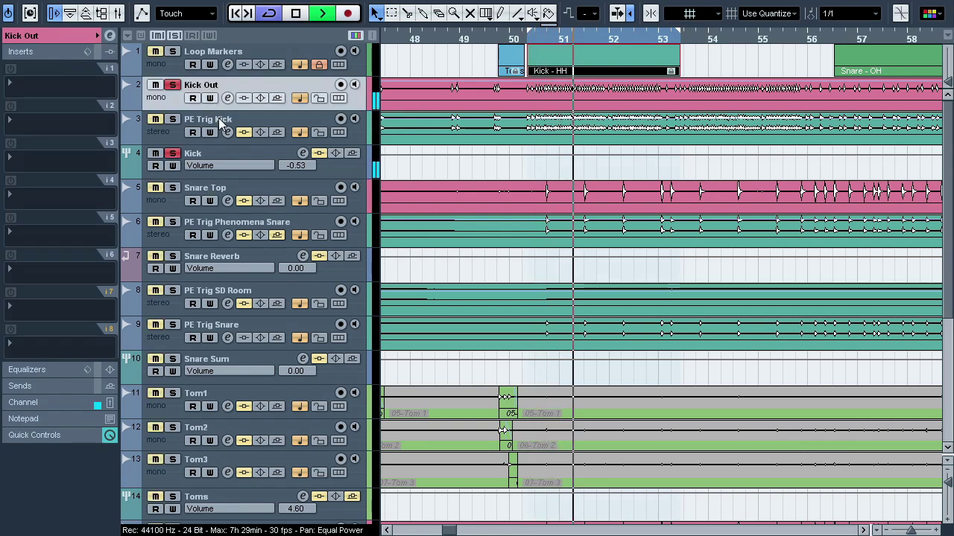
key(s)
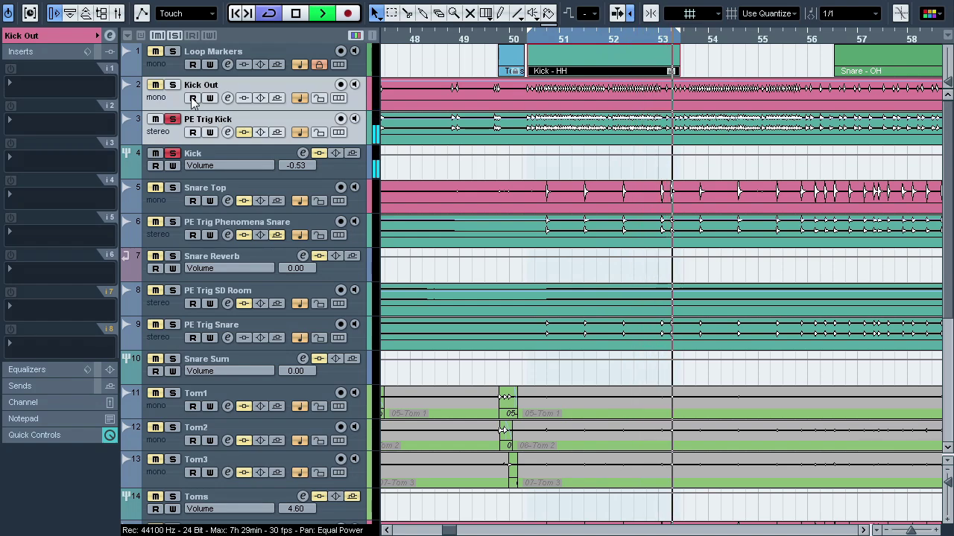
Compare PE Trig Kick with and without Kick Out by toggling the Kick Out solo, leave both soloed and stop playback
click(172, 85)
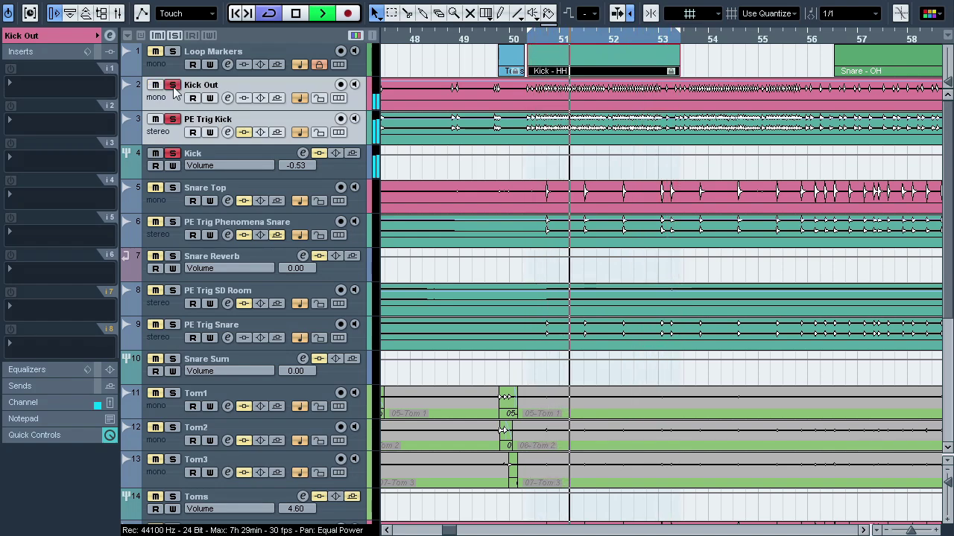
click(172, 85)
click(172, 85)
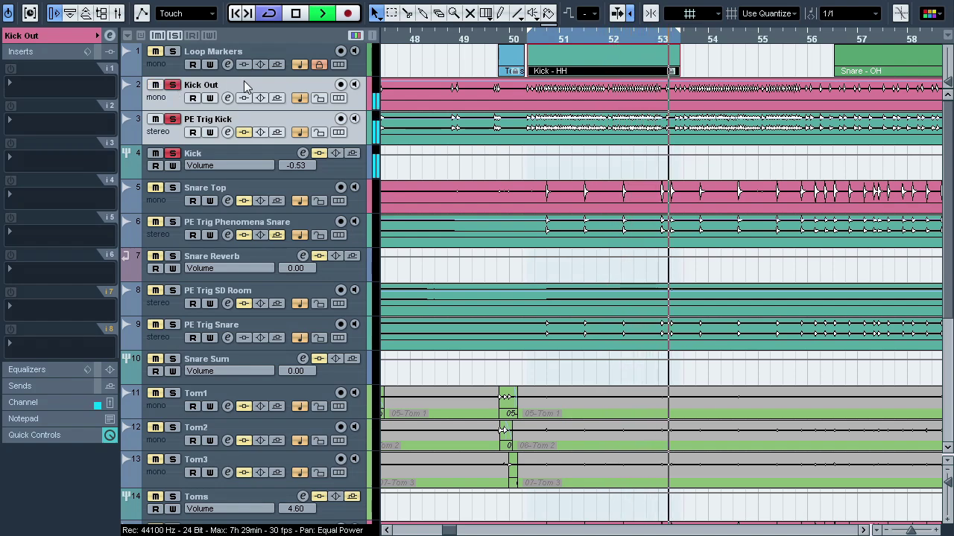
key(space)
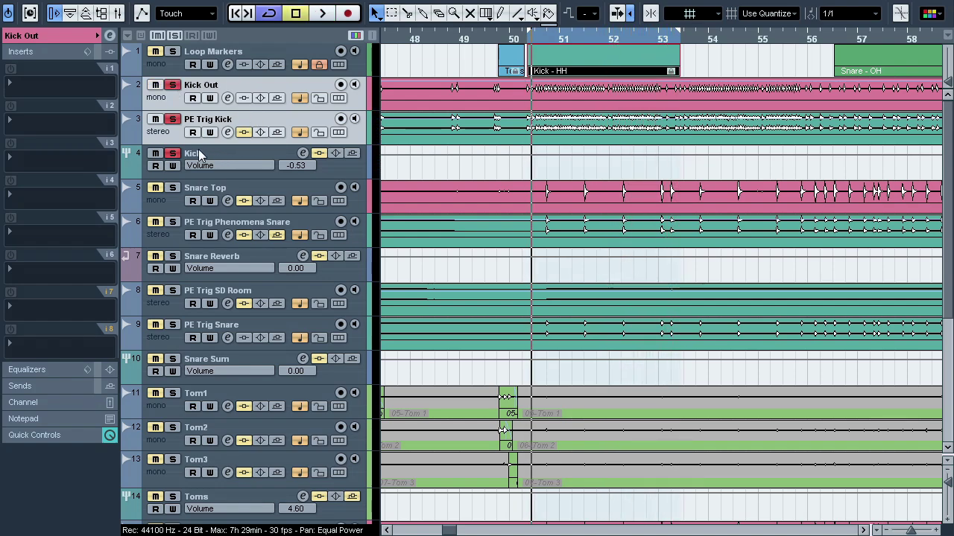
Compare PE Trig Kick with and without its FabFilter Pro-Q during looped playback, leave the EQ active and close its window
click(240, 124)
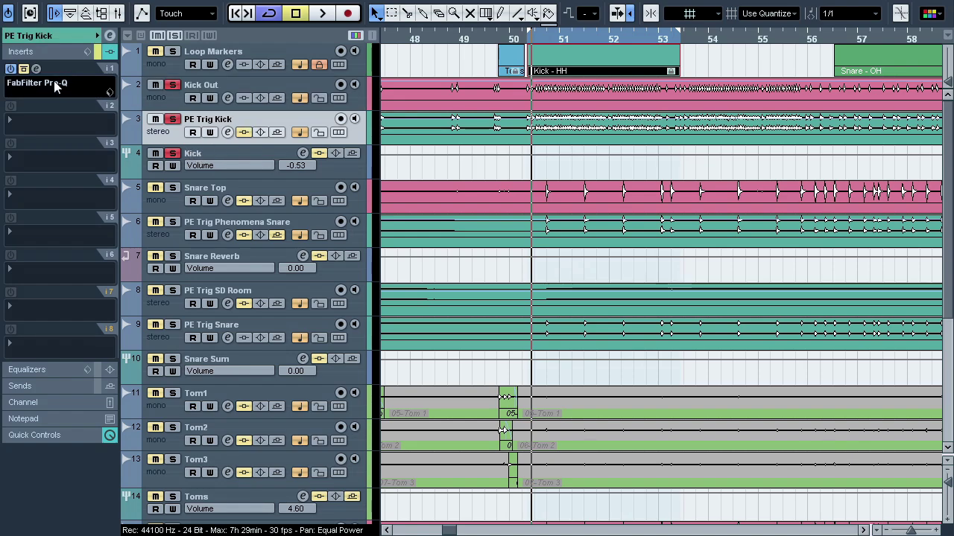
key(space)
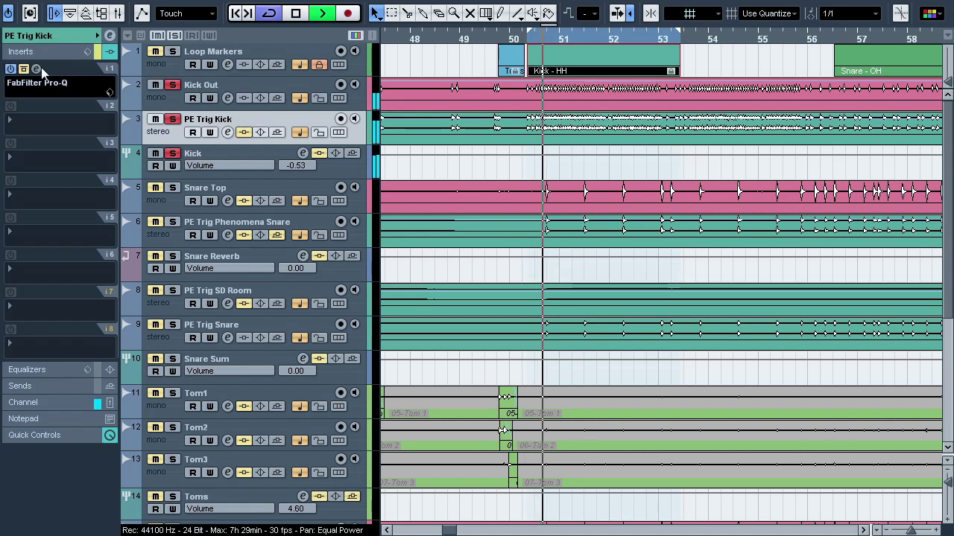
click(37, 67)
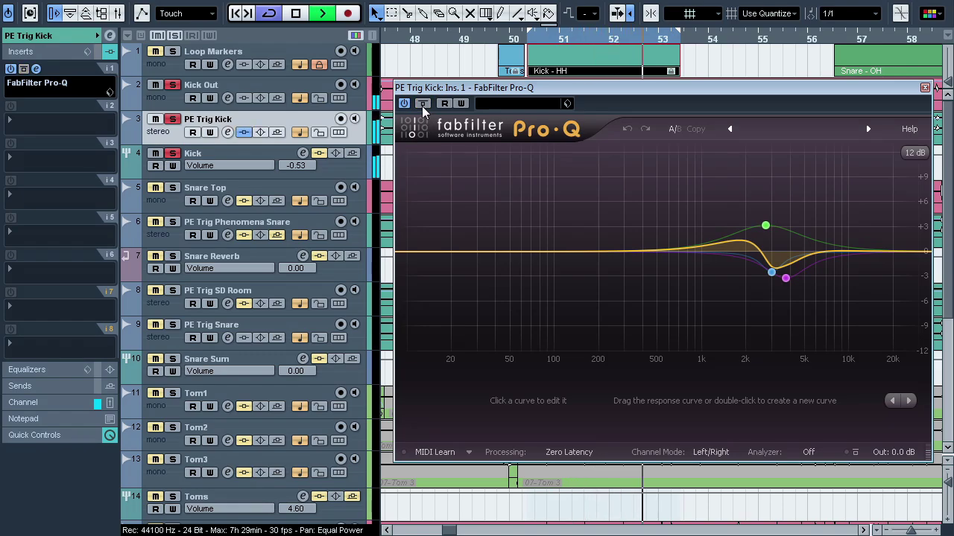
click(422, 106)
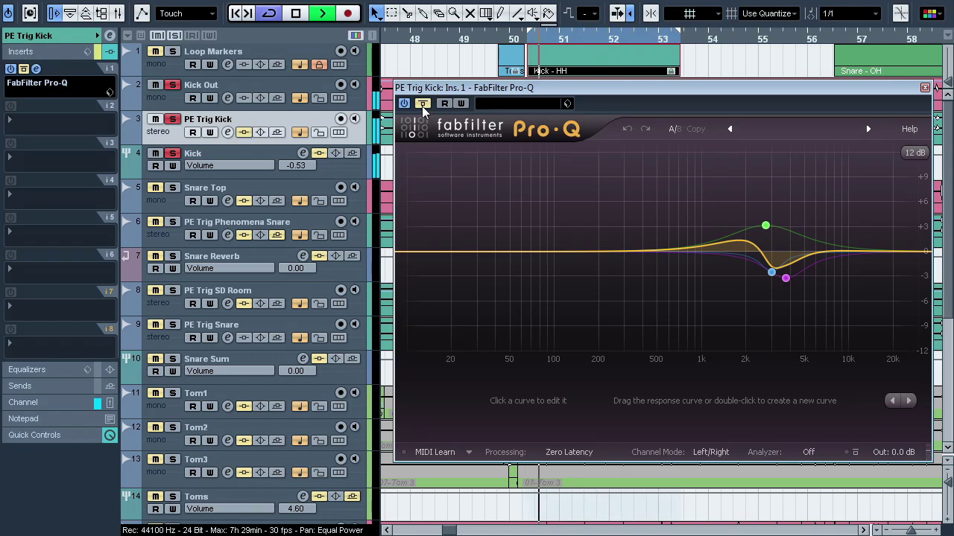
click(423, 105)
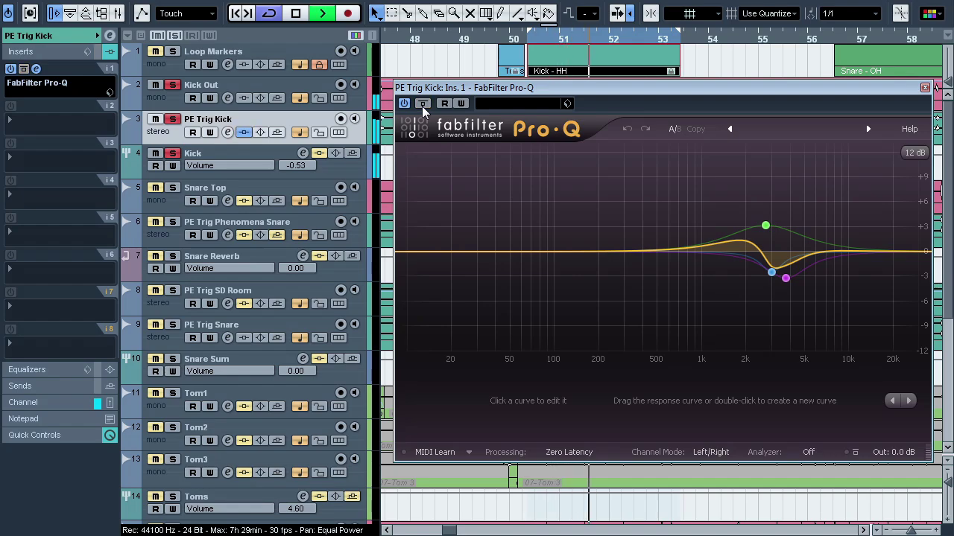
click(37, 69)
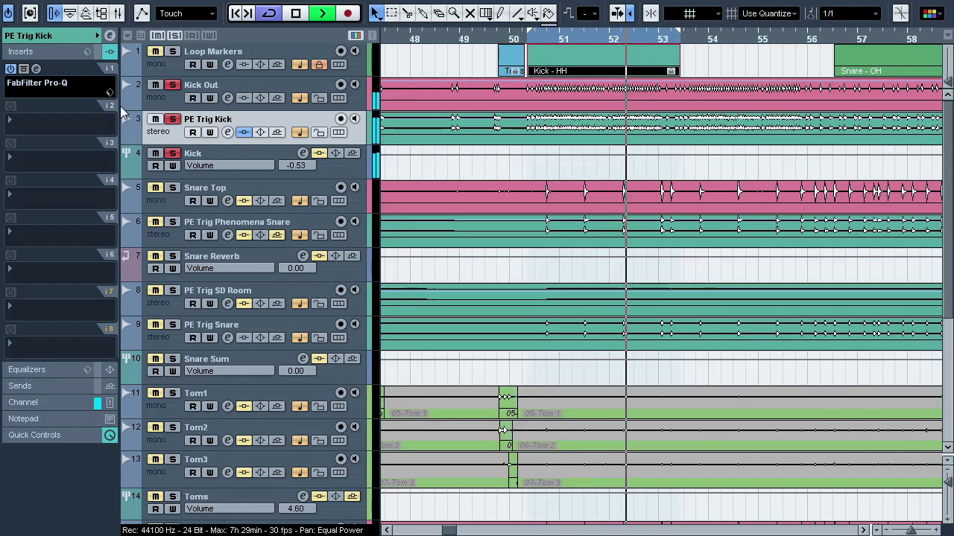
Compare the Kick group with and without its FabFilter Pro-Q, leave the EQ active and close its window
click(213, 153)
click(36, 69)
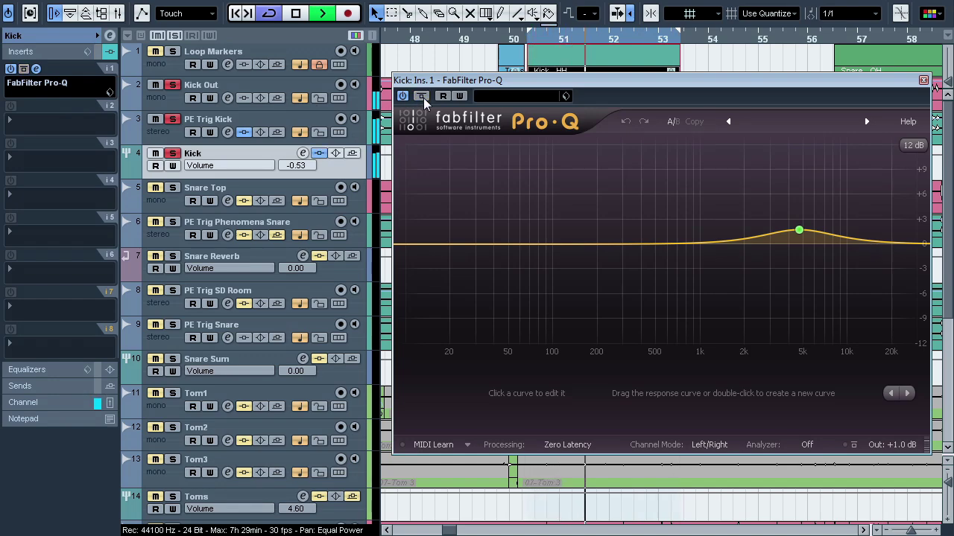
click(421, 96)
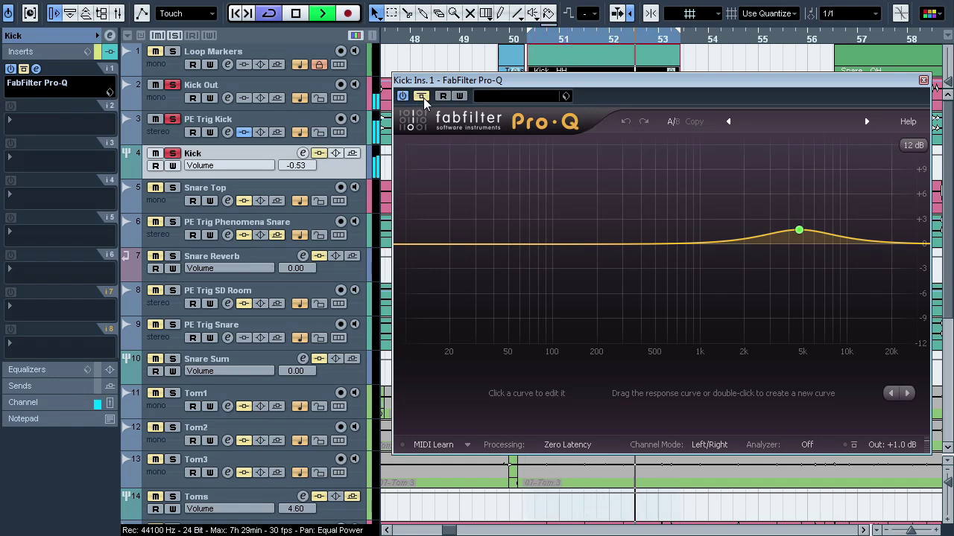
click(423, 98)
click(36, 68)
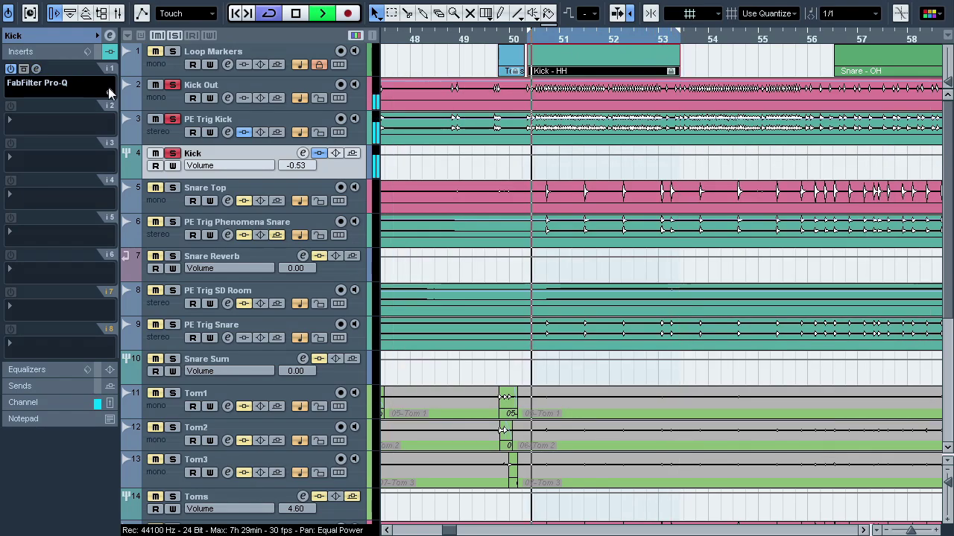
Compare the kick sound with the inserts on PE Trig Kick and Kick bypassed and active, leave them active and stop playback
click(250, 135)
click(319, 152)
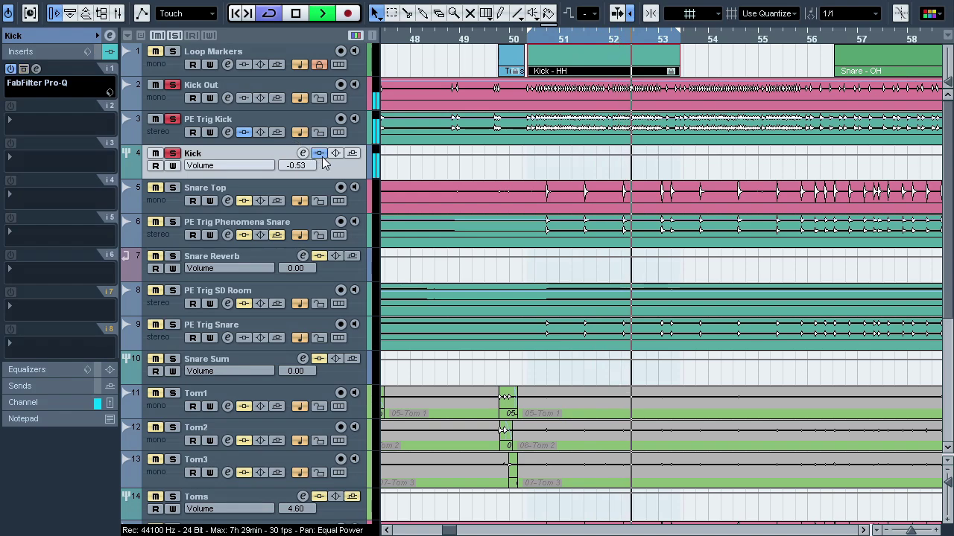
key(space)
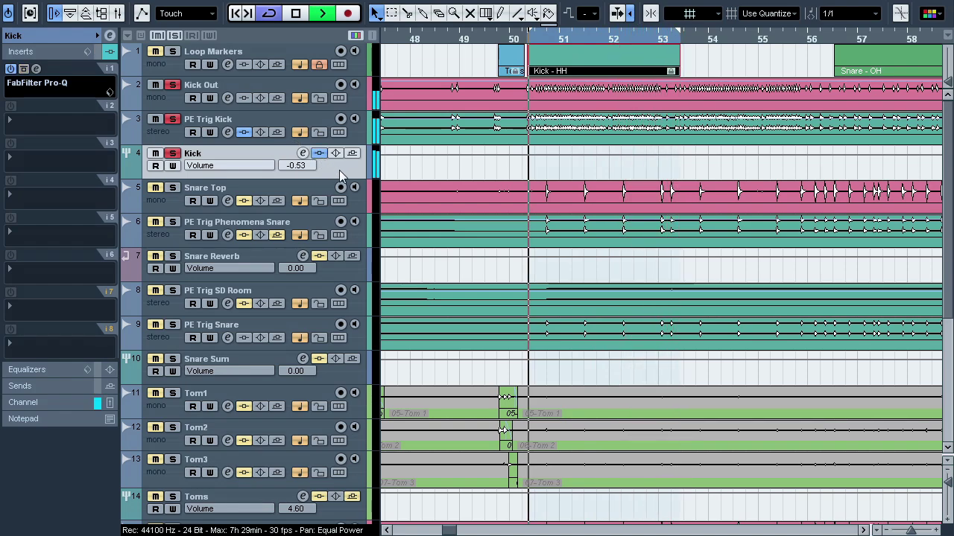
Loop the Snare - OH section in the Loop Markers track and play it with the snare tracks soloed
click(931, 69)
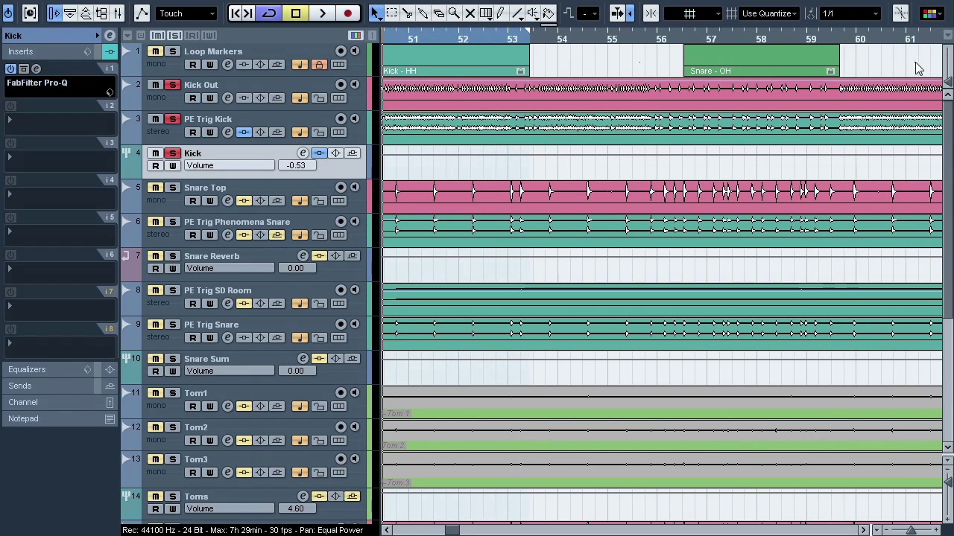
key(space)
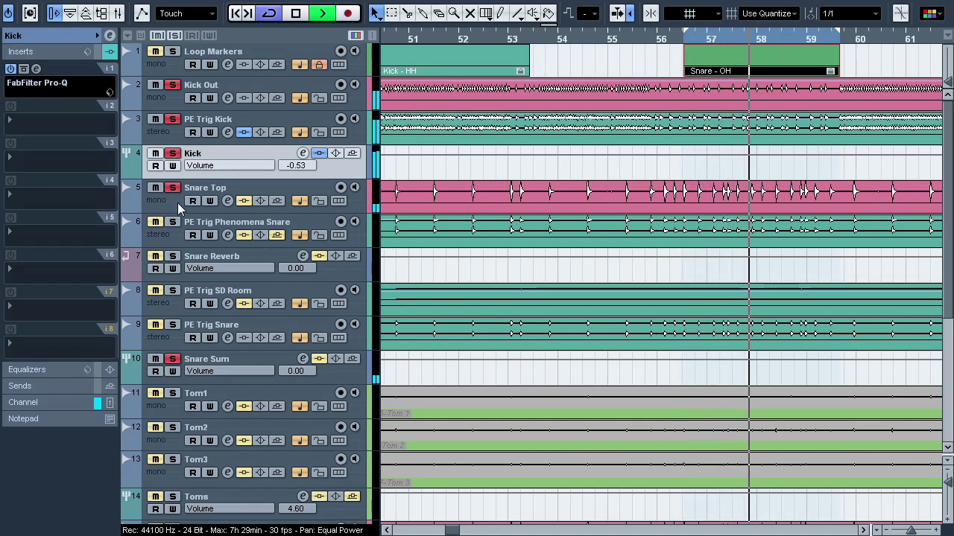
click(175, 291)
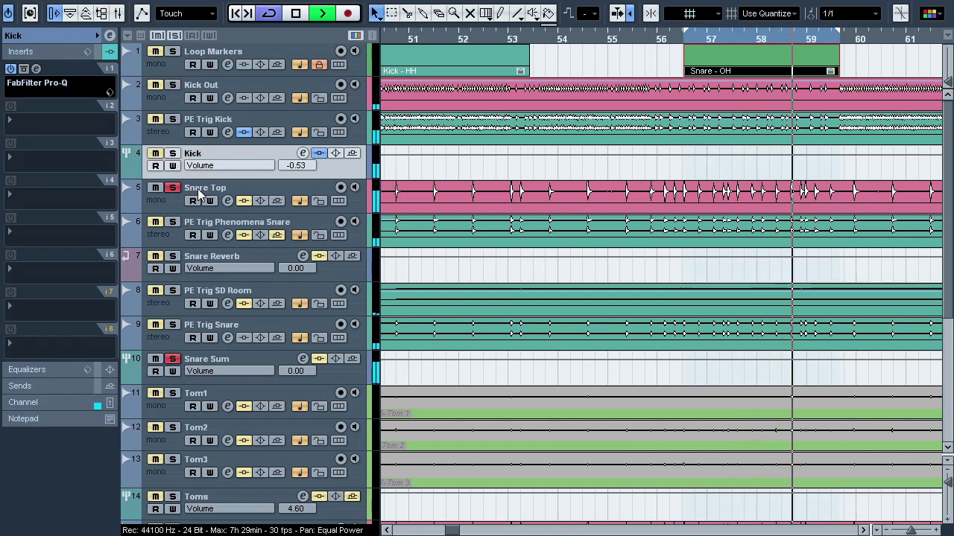
Audition Snare Top, PE Trig Phenomena Snare, PE Trig SD Room and PE Trig Snare by soloing, leave only Phenomena soloed and stop playback
click(173, 188)
click(206, 227)
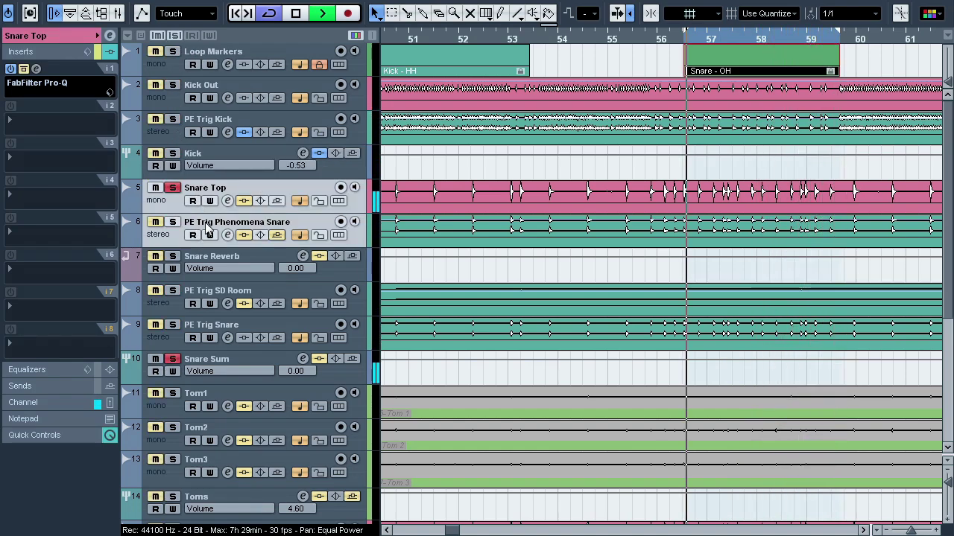
click(208, 229)
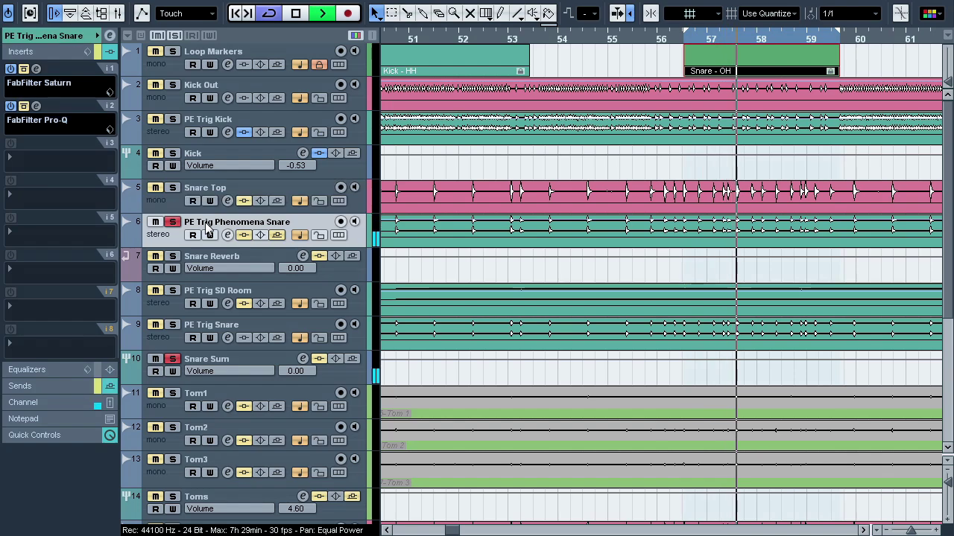
click(222, 295)
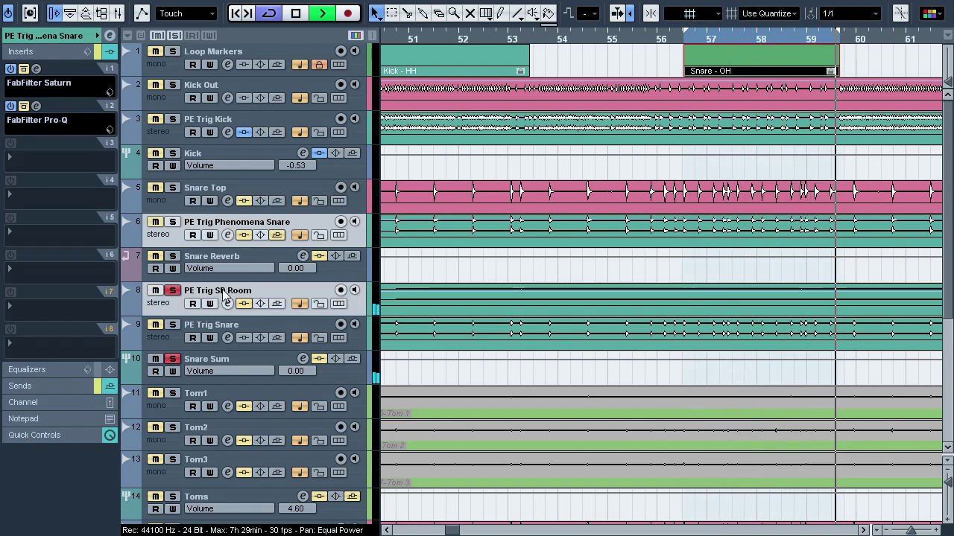
click(224, 296)
ctrl+click(223, 326)
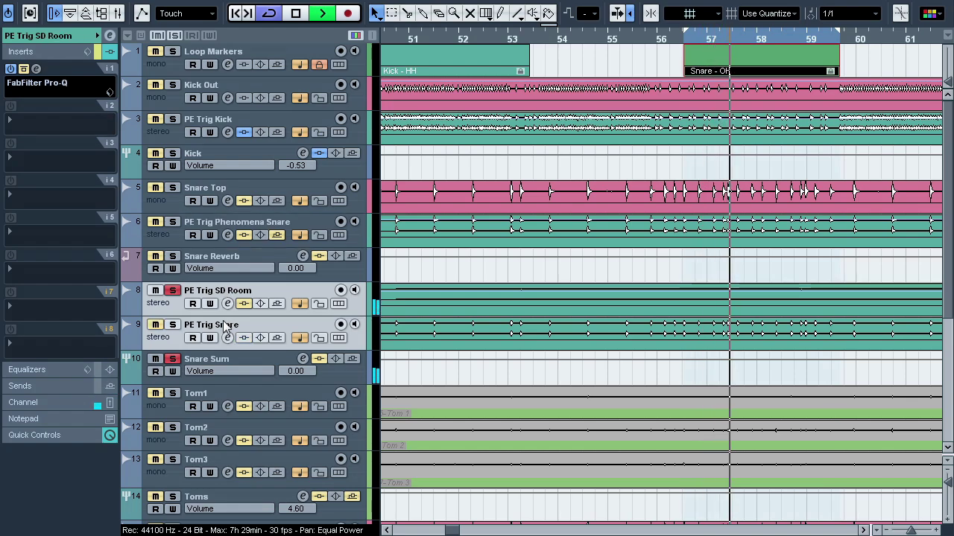
key(s)
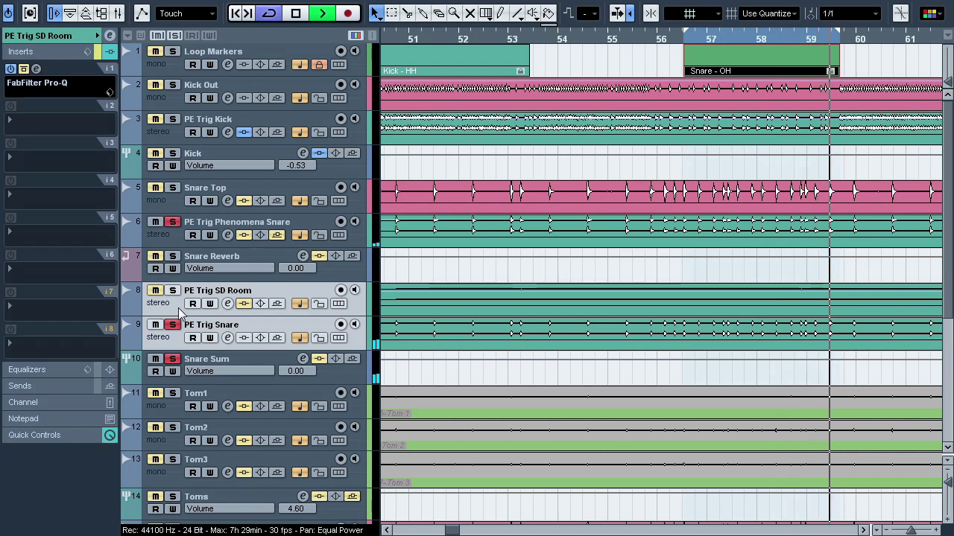
ctrl+click(172, 222)
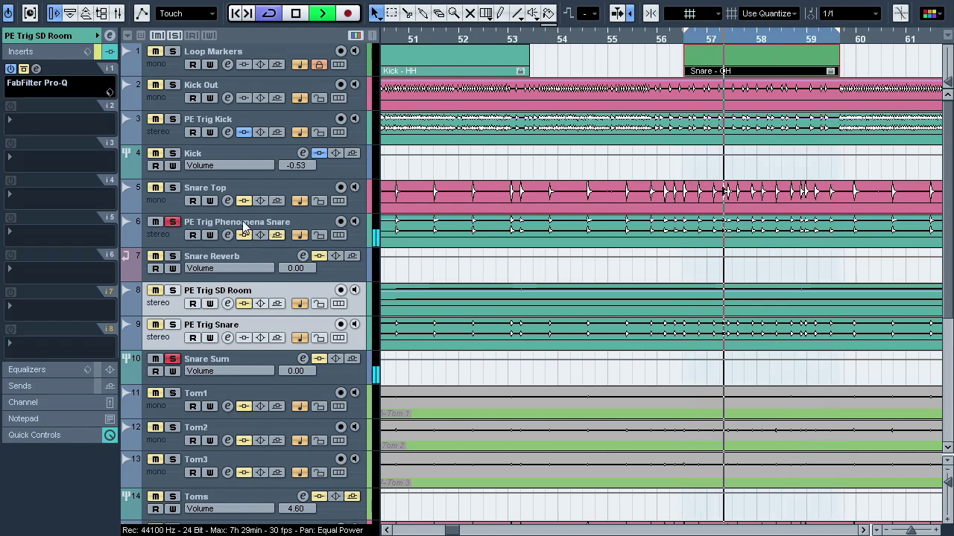
key(space)
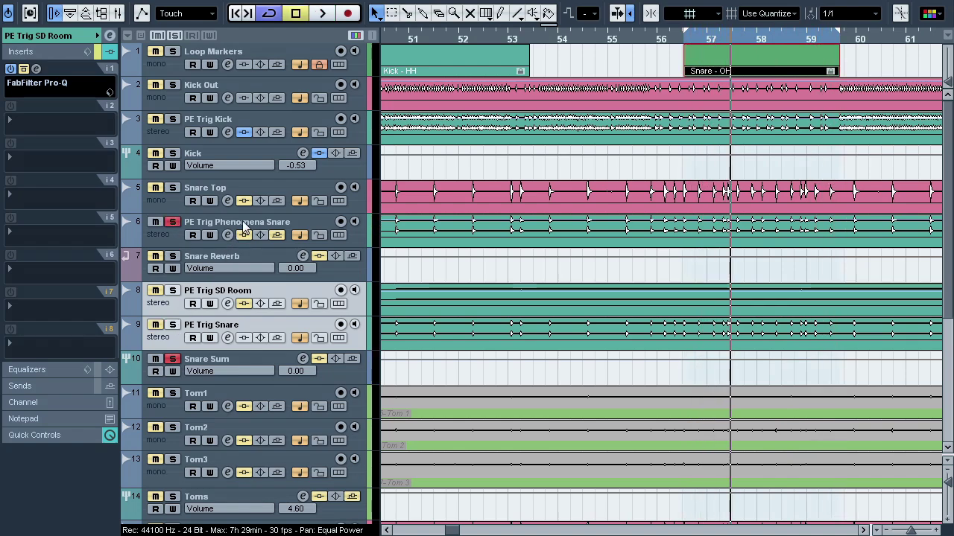
Open the FabFilter Saturn insert on PE Trig Phenomena Snare and view the settings of its high band
click(243, 227)
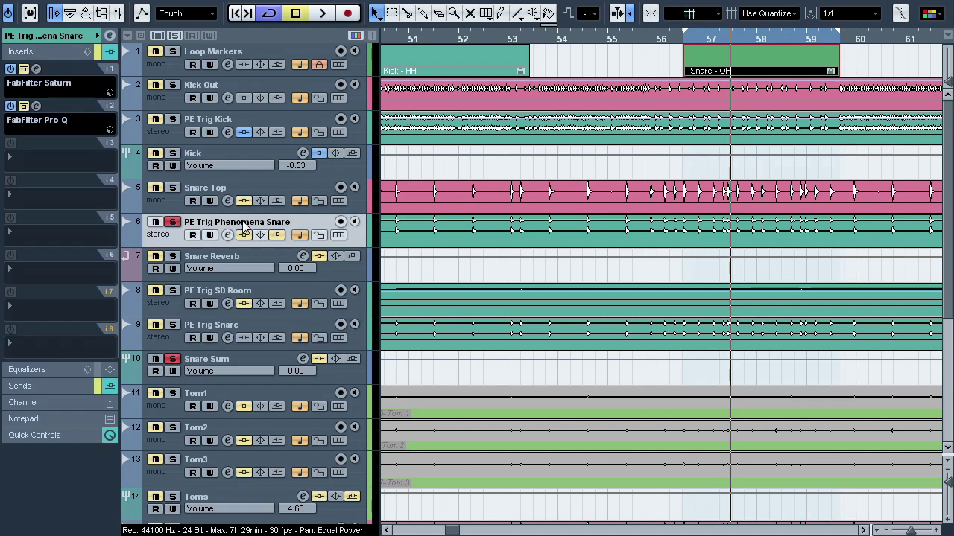
click(40, 68)
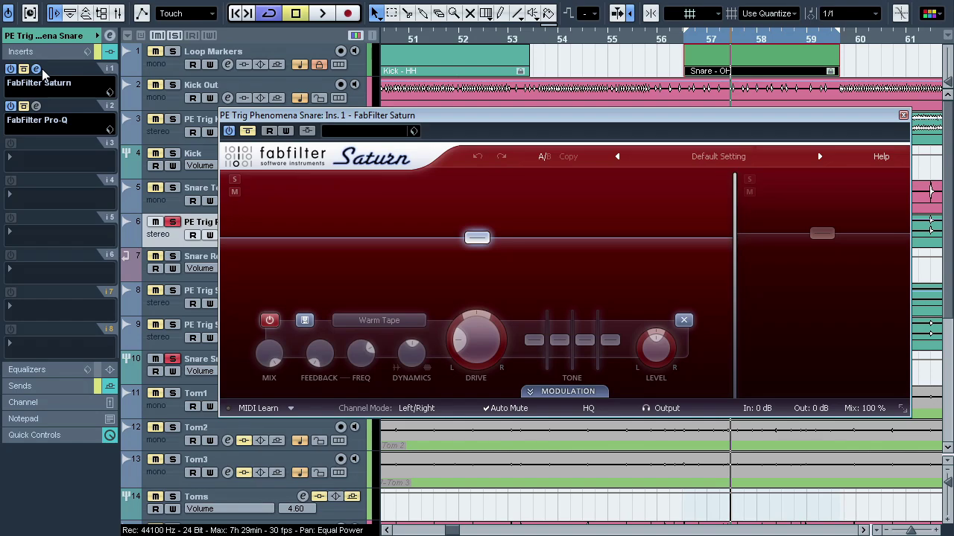
click(815, 294)
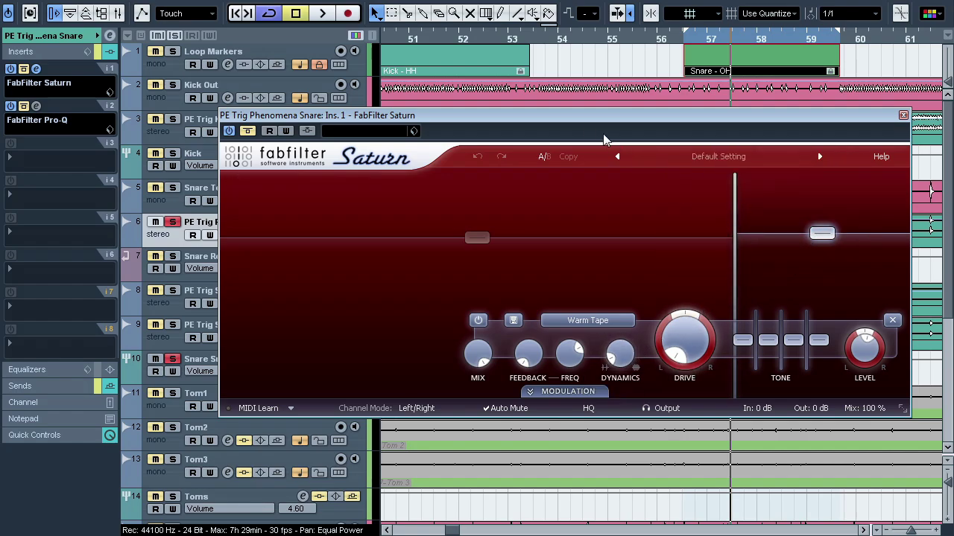
Play the loop with both kick tracks also soloed, compare Saturn bypassed and active, leave it active and close it with playback stopped
key(space)
click(173, 84)
click(172, 119)
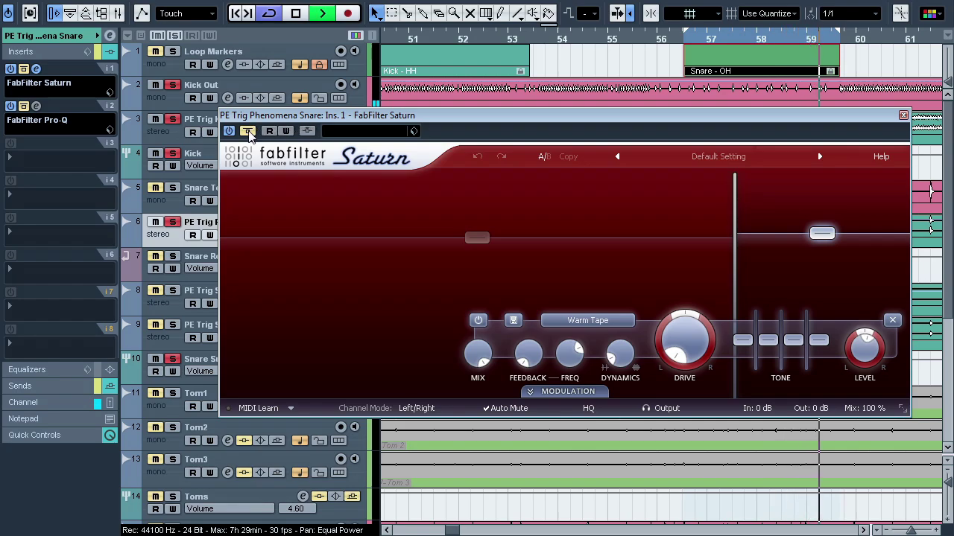
click(249, 133)
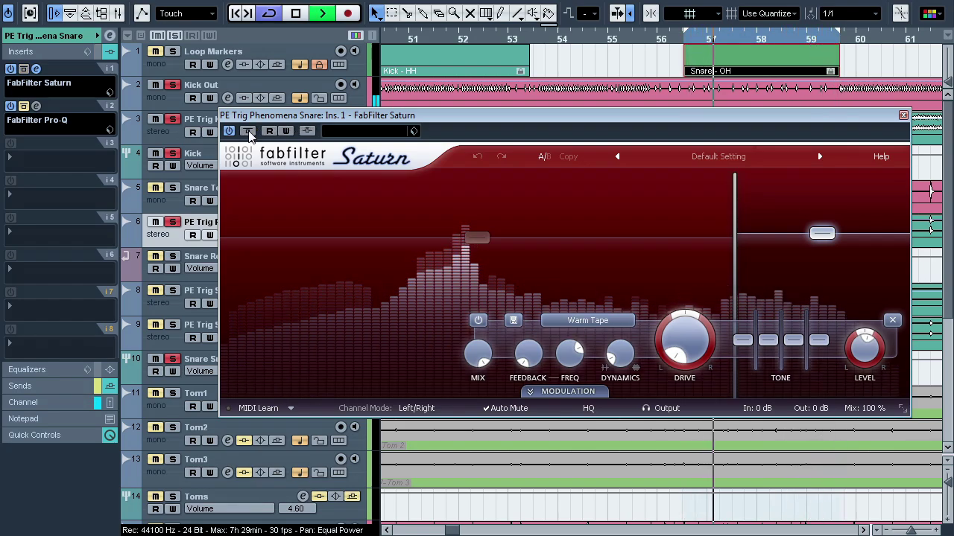
click(249, 132)
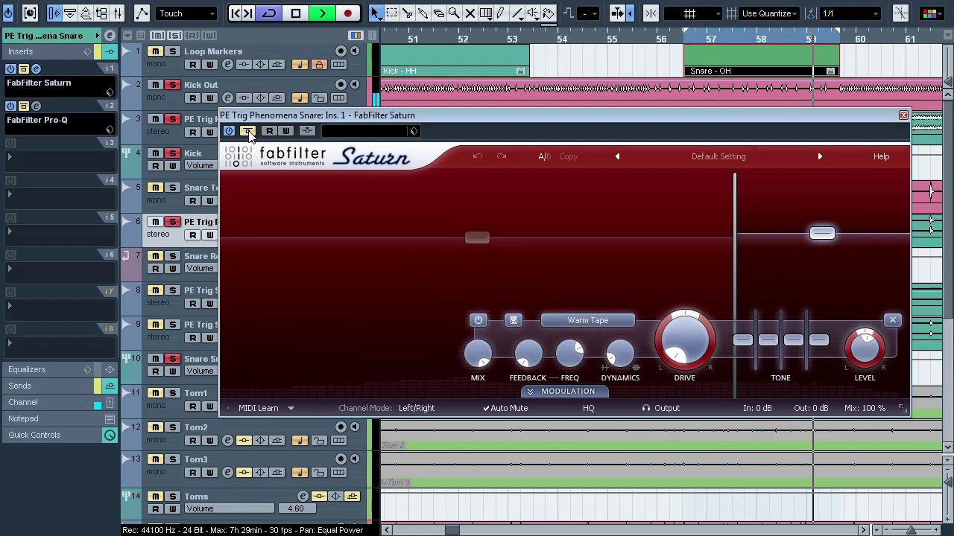
click(249, 132)
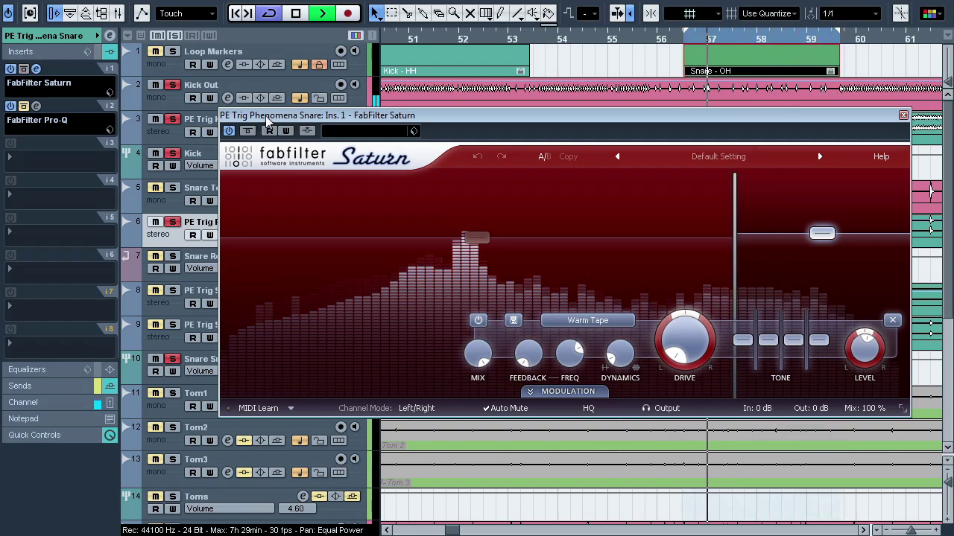
key(space)
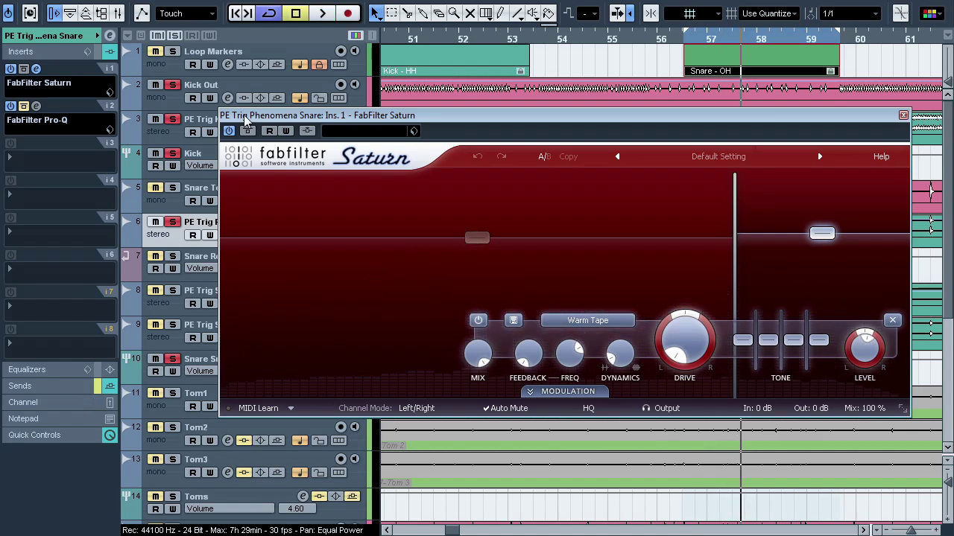
click(36, 68)
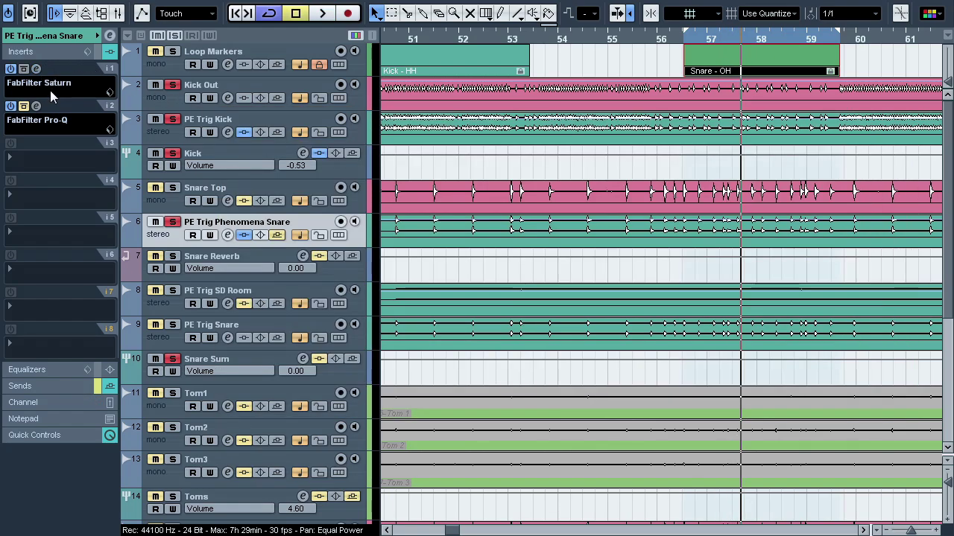
Activate the FabFilter Pro-Q on PE Trig Phenomena Snare, listen to its cut band in isolation, and close it with playback stopped
click(36, 106)
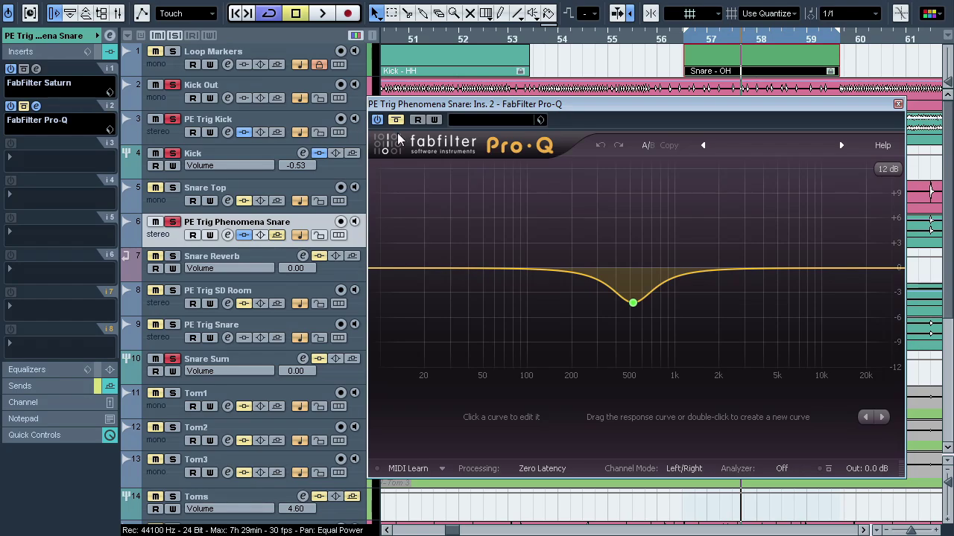
key(space)
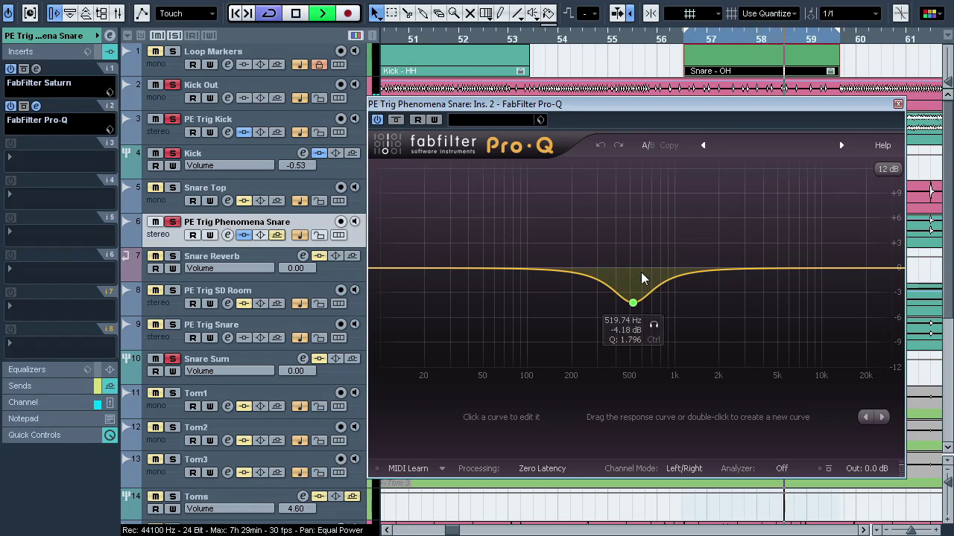
click(653, 325)
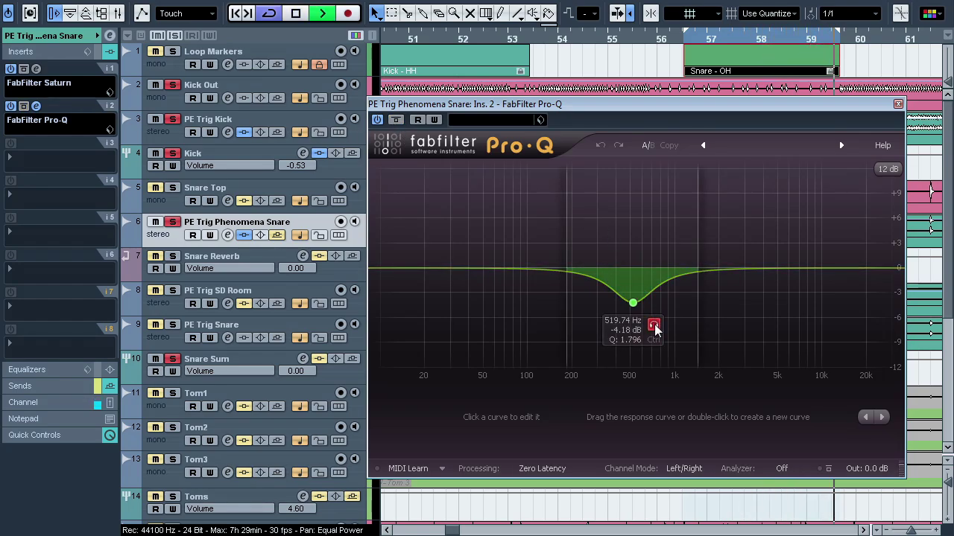
click(653, 326)
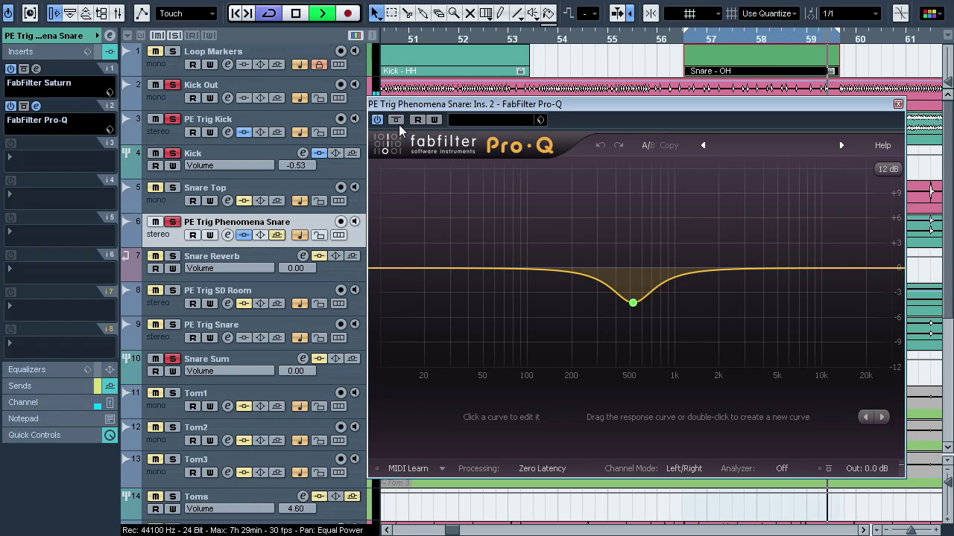
key(space)
click(36, 106)
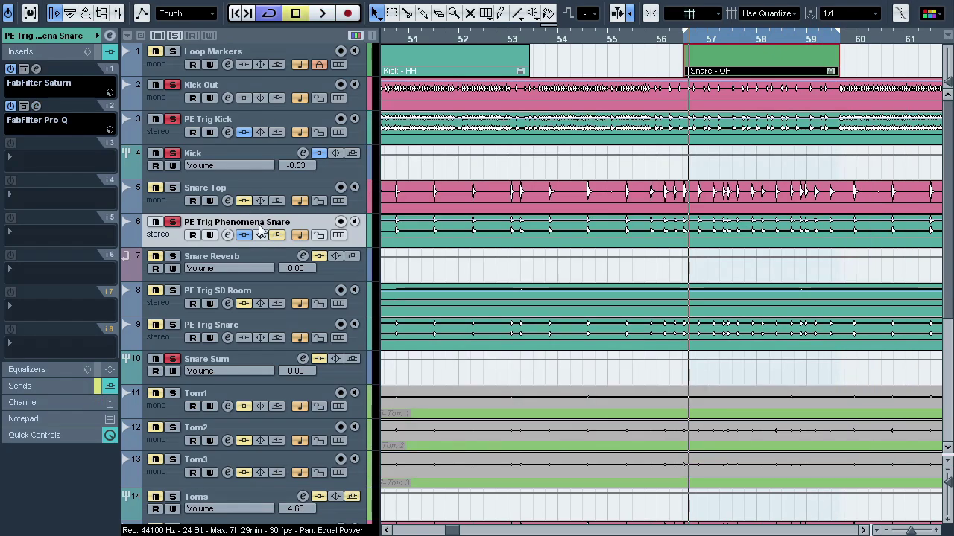
Solo PE Trig SD Room alongside the soloed kicks and Phenomena snare, compare the loop with and without it, and stop playback with it soloed
click(238, 292)
key(space)
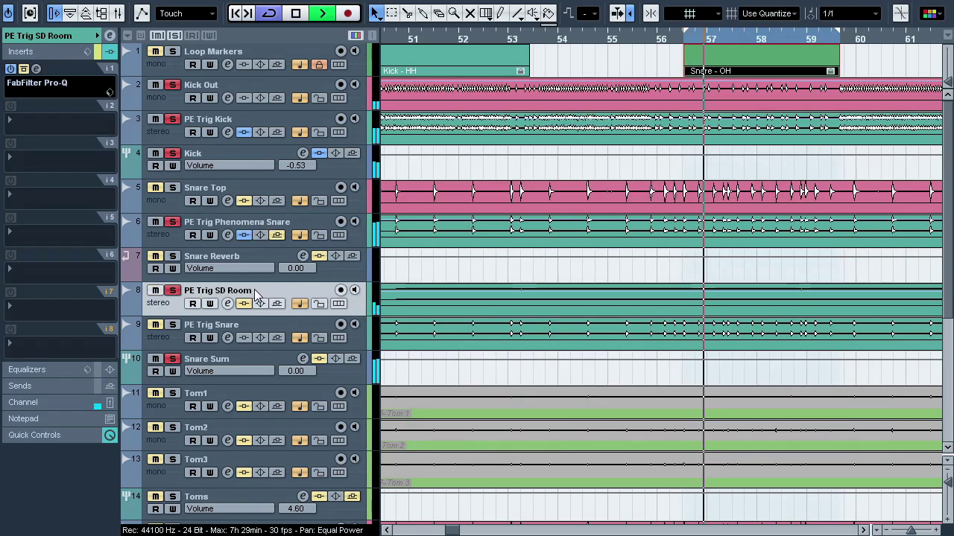
click(172, 291)
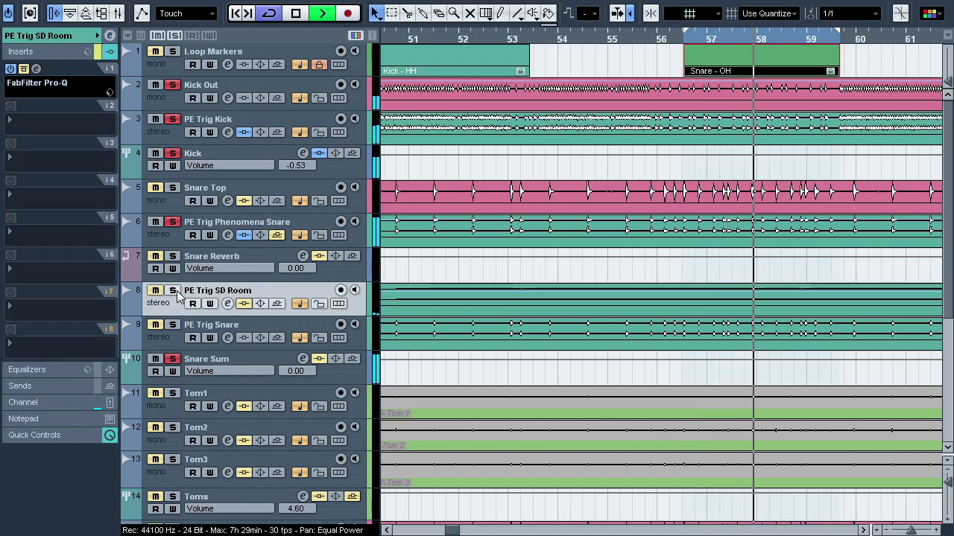
click(172, 291)
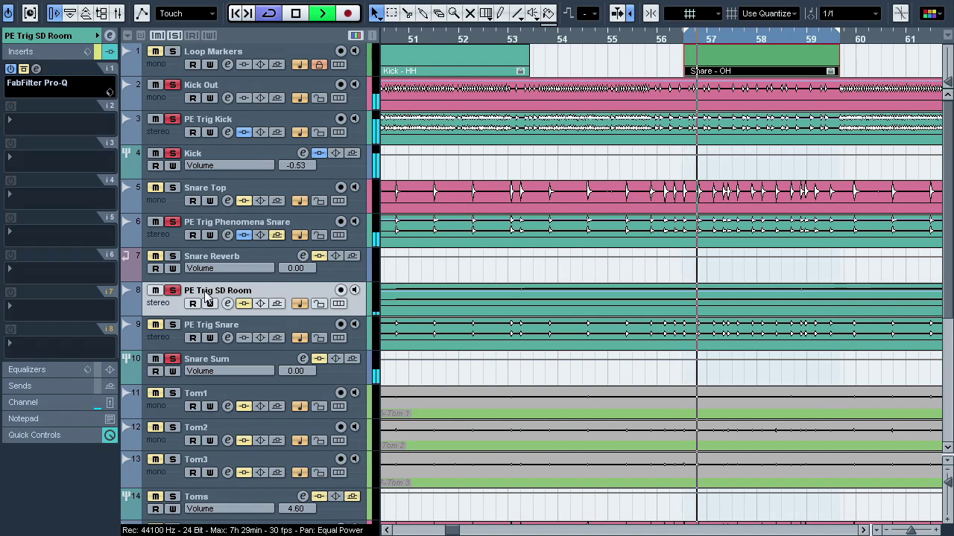
key(space)
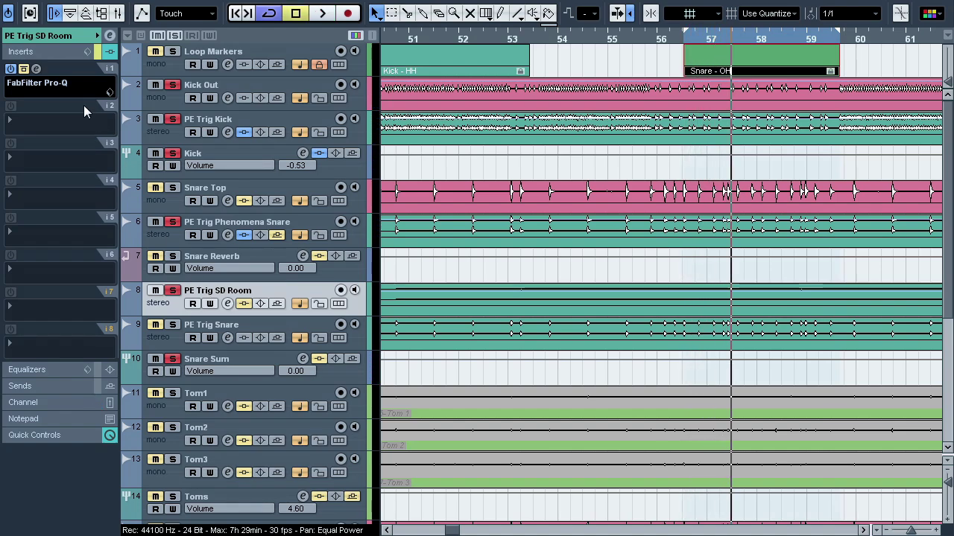
Activate the FabFilter Pro-Q insert on PE Trig SD Room during playback and listen to its cut band in isolation
click(36, 68)
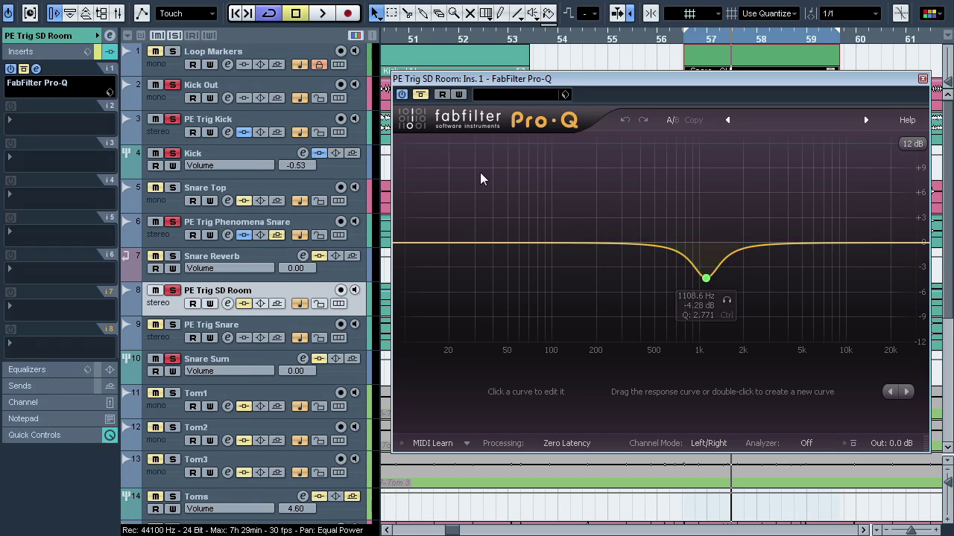
key(space)
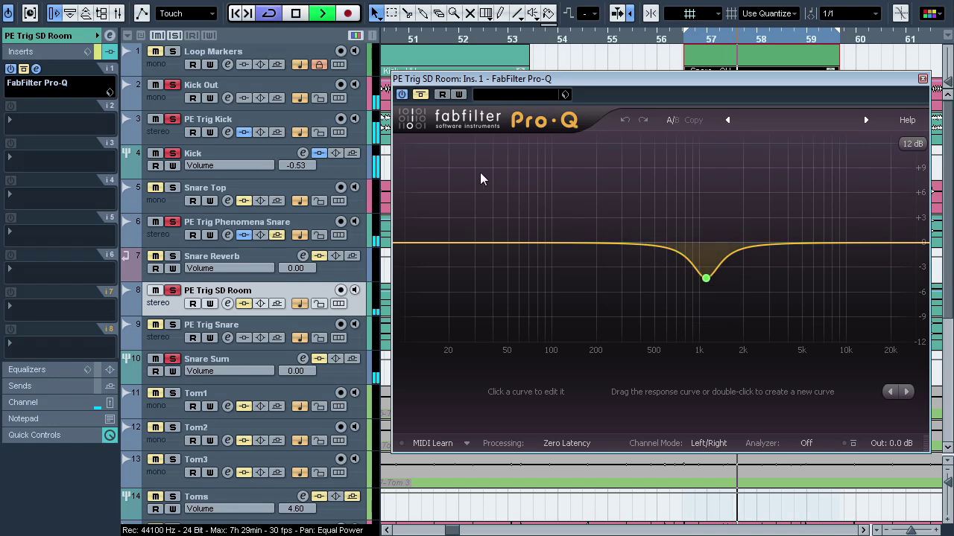
click(421, 96)
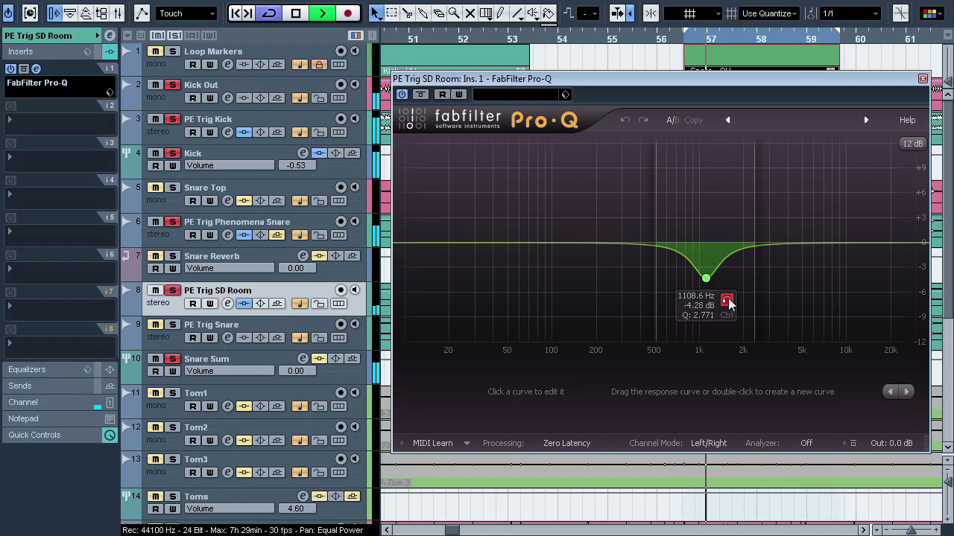
click(726, 301)
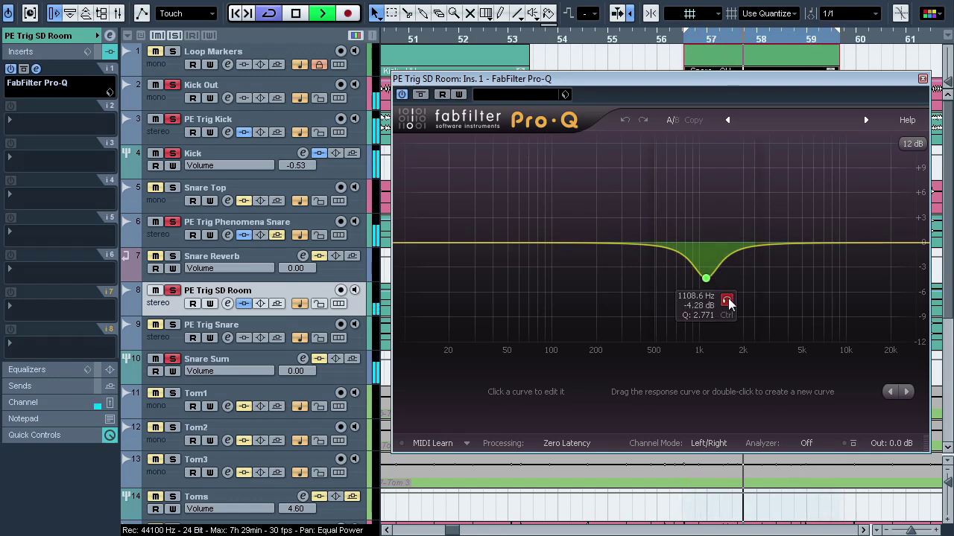
Compare the SD Room Pro-Q bypassed and active while the loop plays, leave it active and close it with playback stopped
click(423, 96)
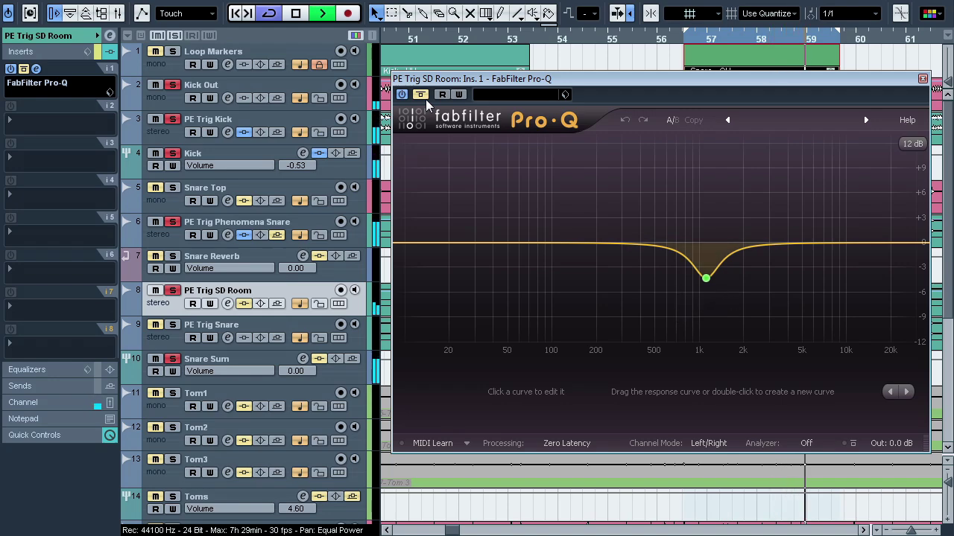
click(424, 97)
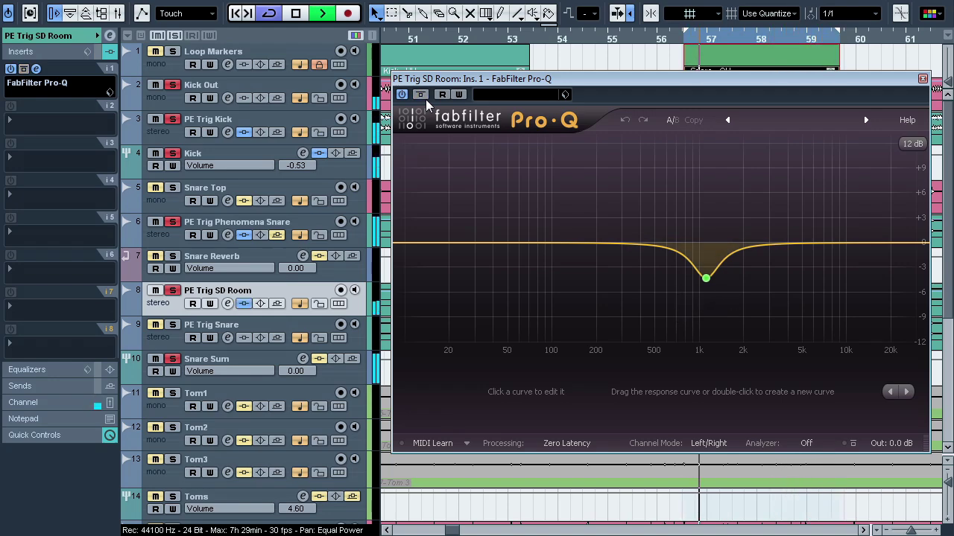
click(422, 96)
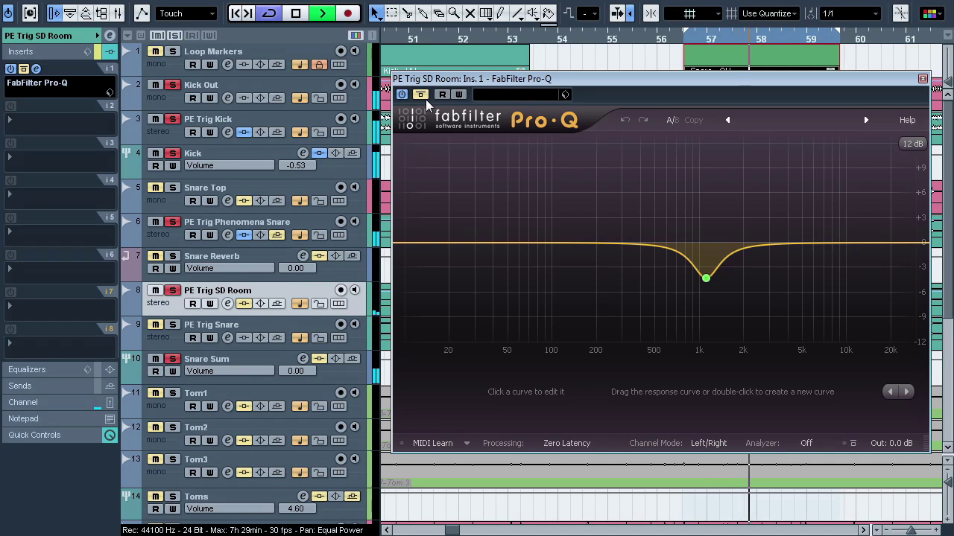
click(422, 96)
key(space)
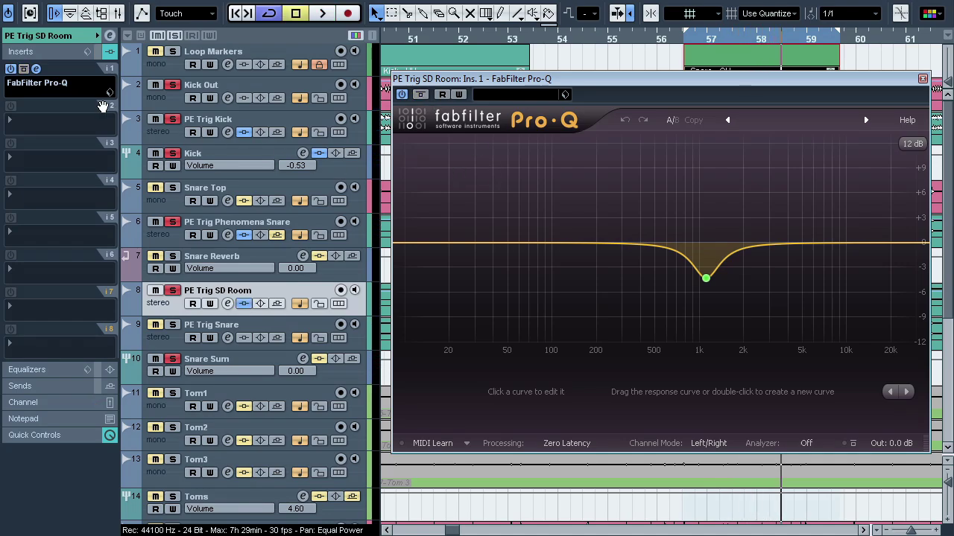
click(35, 69)
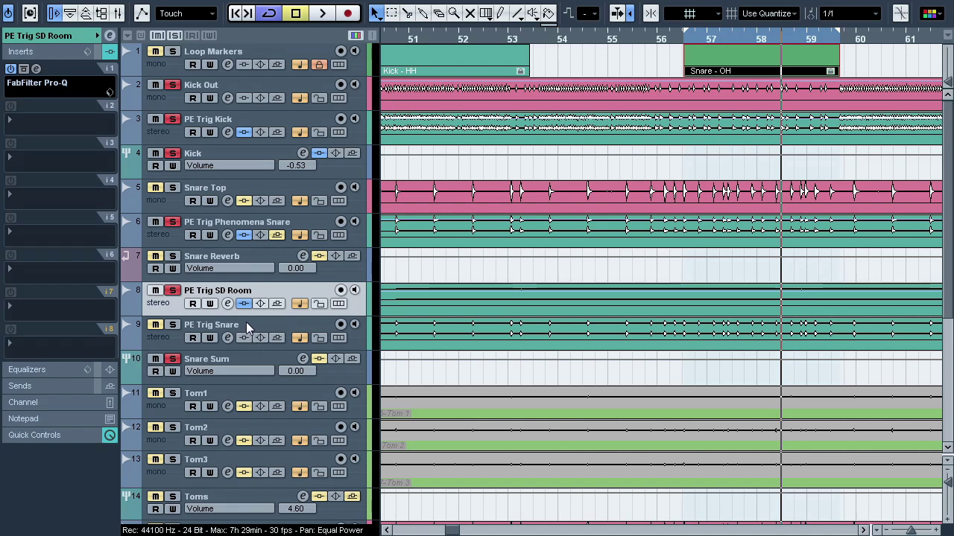
Add PE Trig Snare and Snare Top to the soloed drums, play the loop with and without Snare Top, and stop with both soloed
key(space)
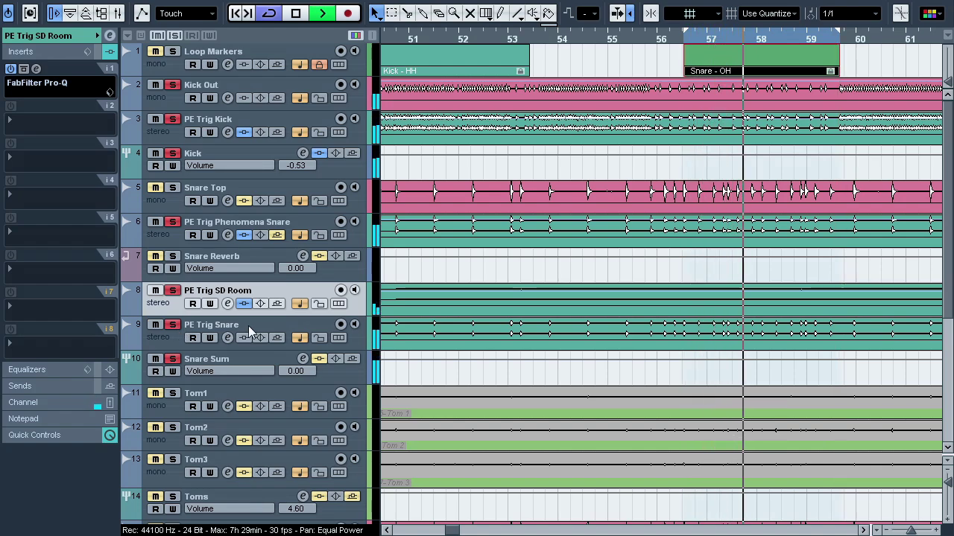
key(space)
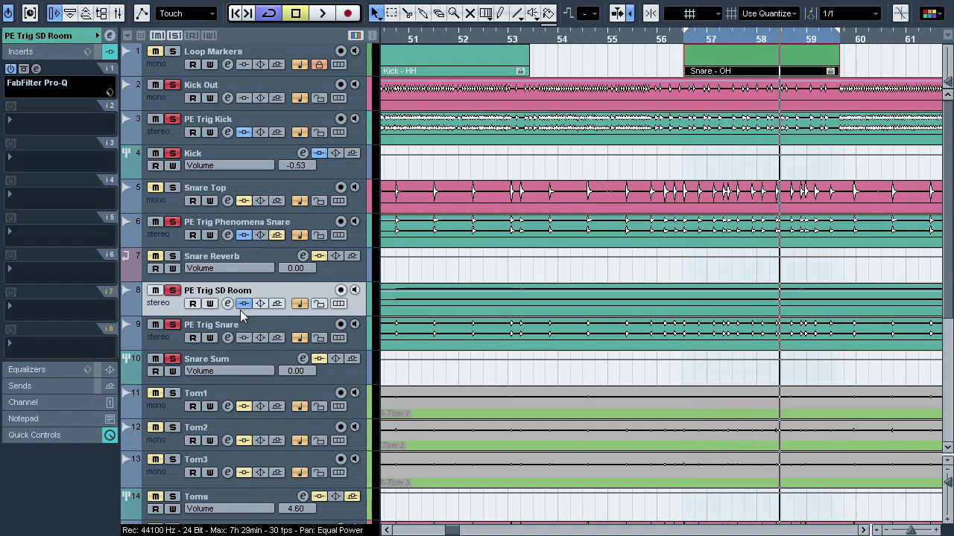
click(233, 192)
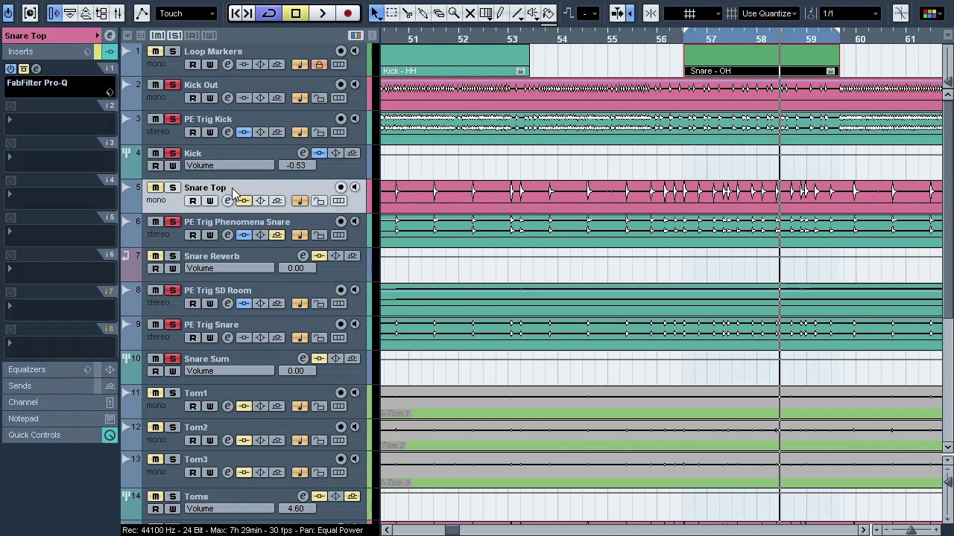
key(space)
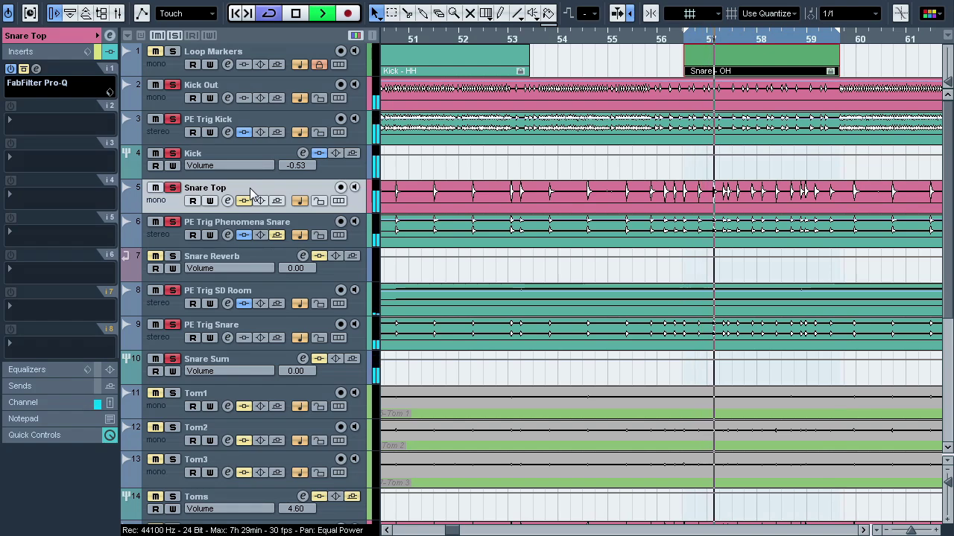
click(172, 188)
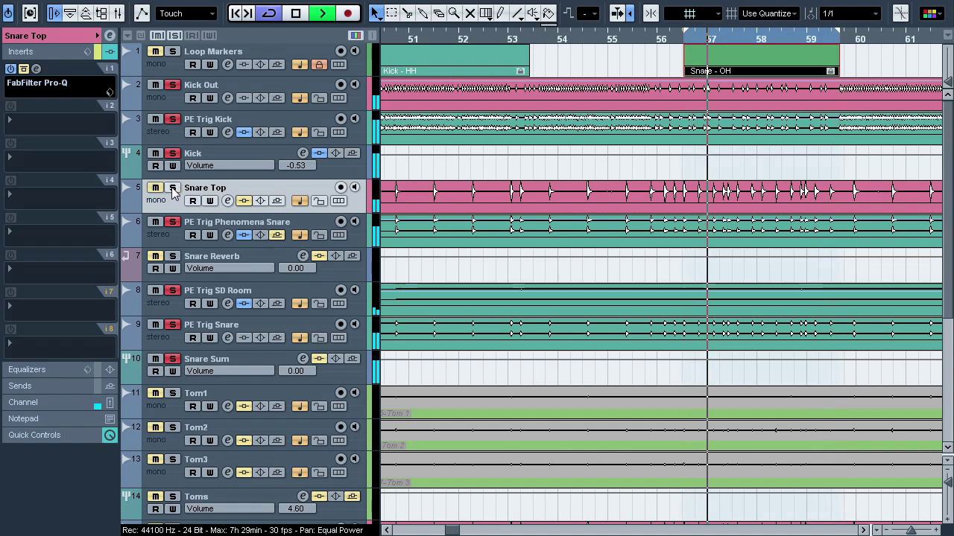
click(172, 187)
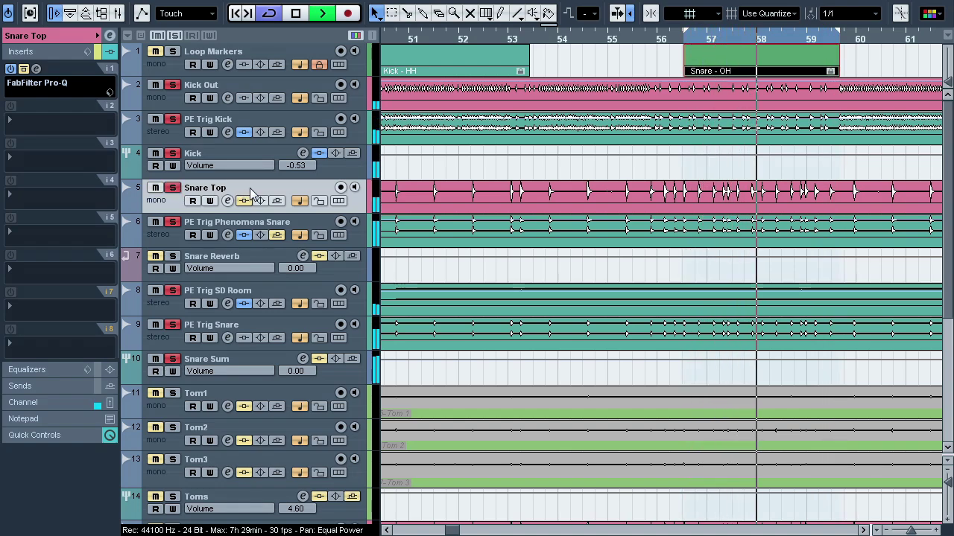
key(space)
Open the FabFilter Pro-Q on Snare Top and compare it bypassed and active, in the soloed drum mix and on Snare Top alone
click(36, 69)
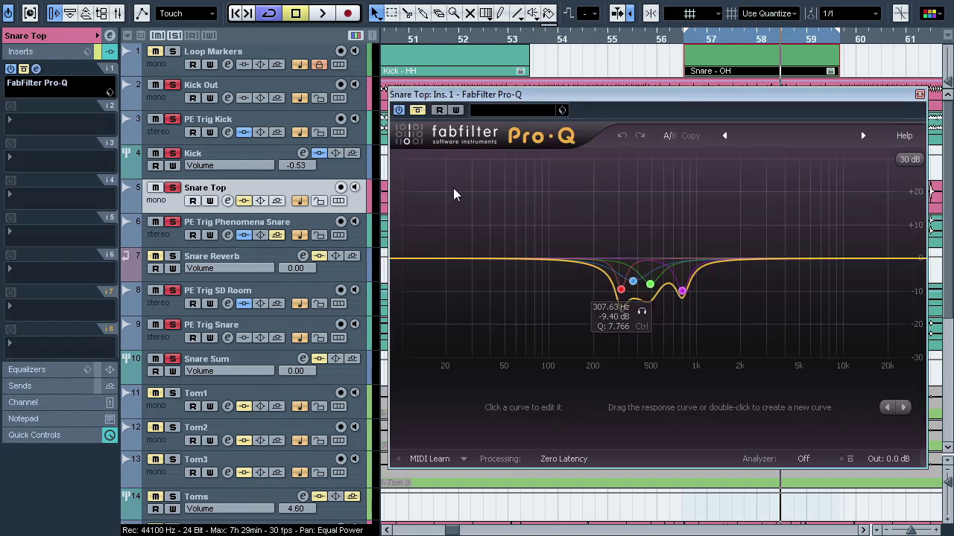
key(space)
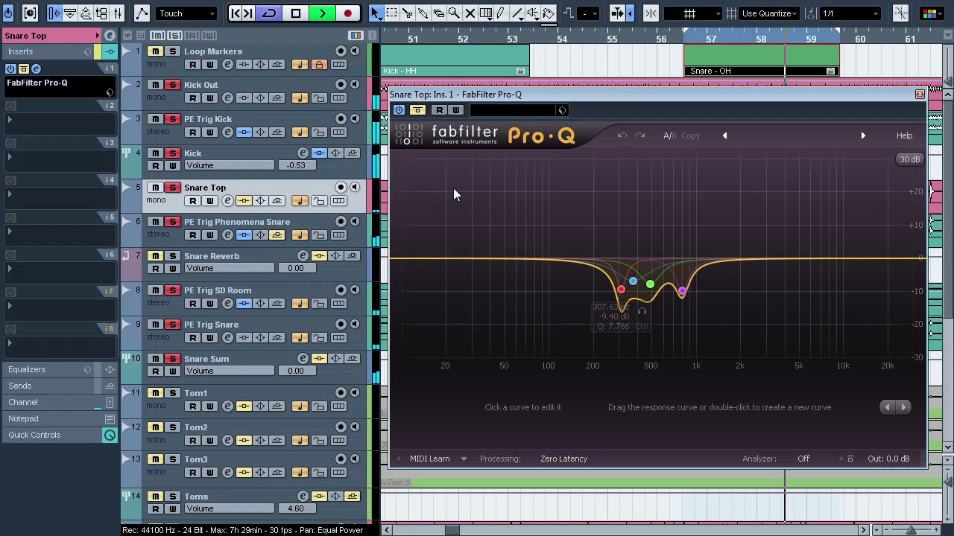
click(424, 113)
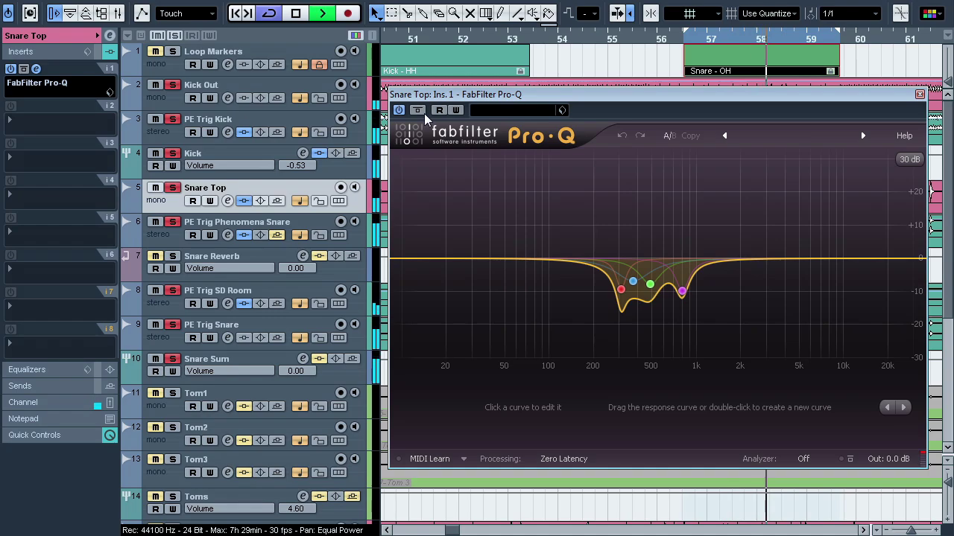
click(423, 114)
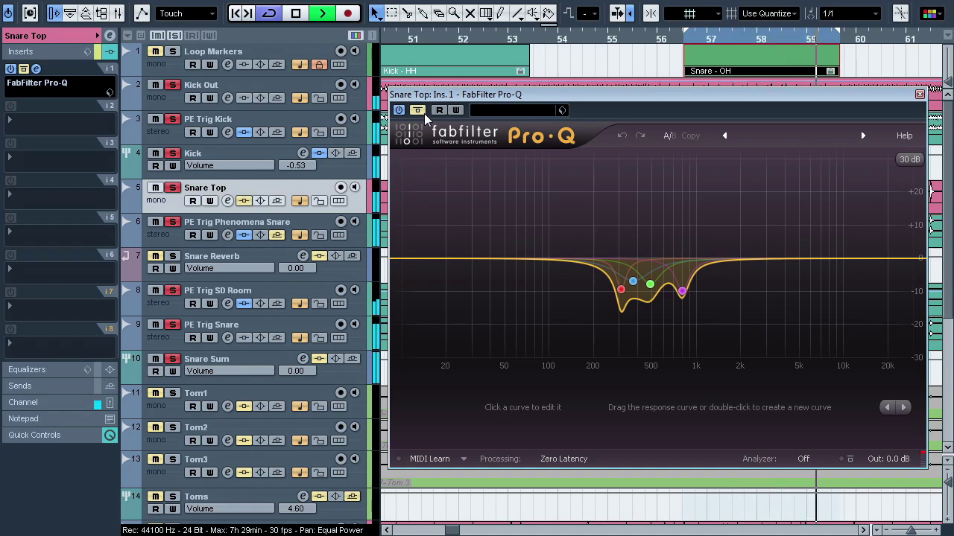
click(424, 113)
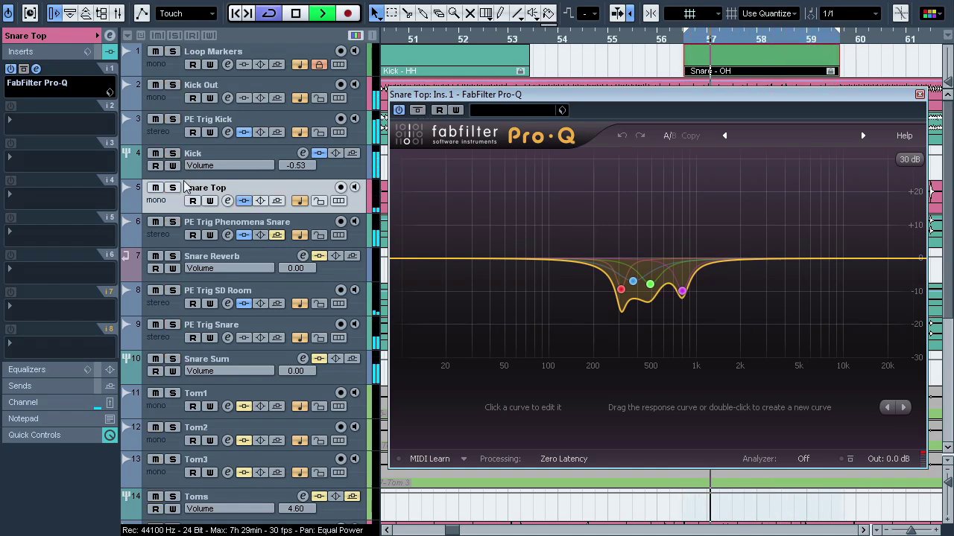
click(418, 113)
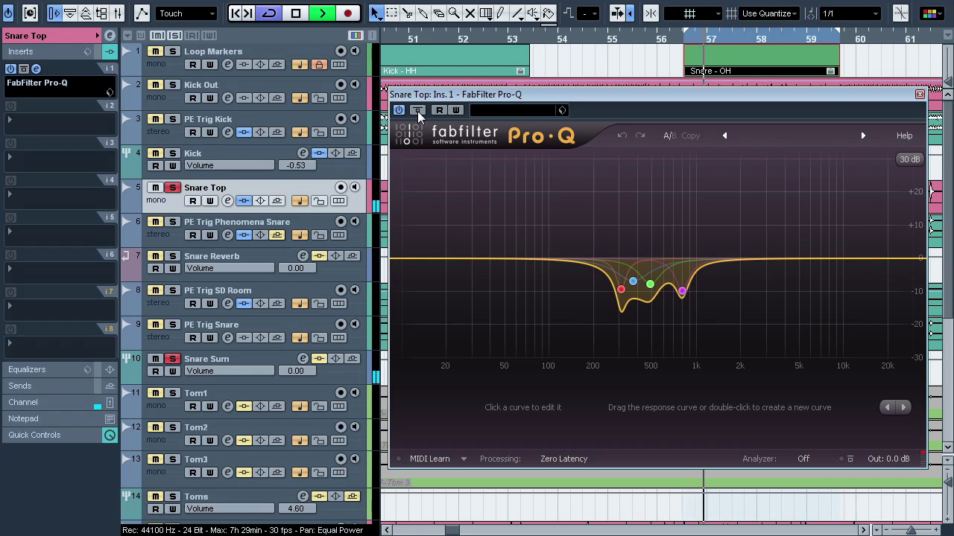
Restore the solos on all kick and snare tracks, hear Snare Top's active Pro-Q among them, and close it with playback stopped
click(172, 154)
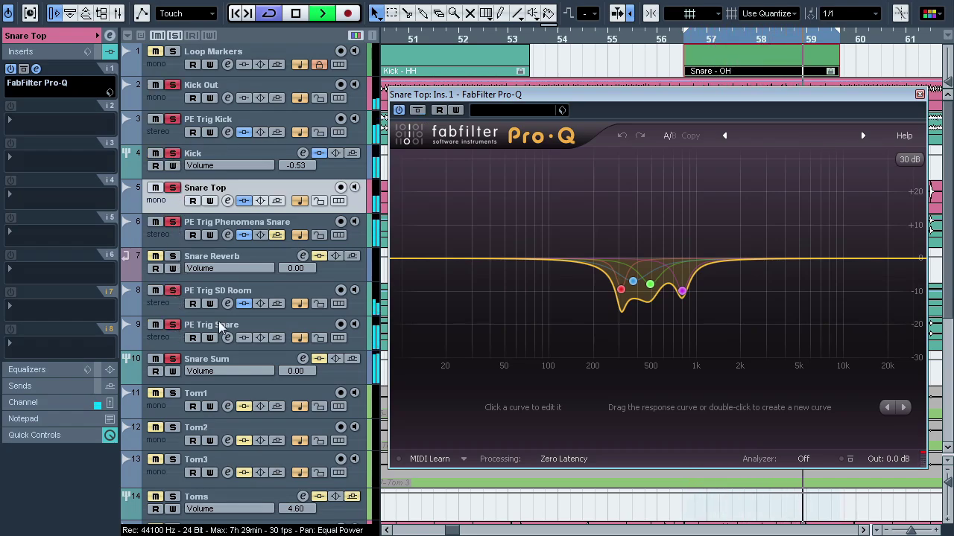
click(247, 204)
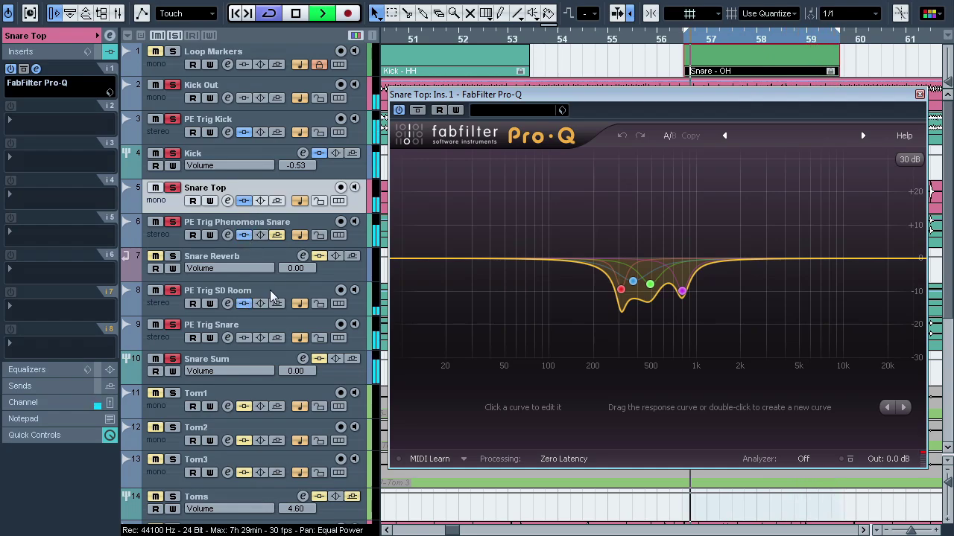
key(space)
click(37, 70)
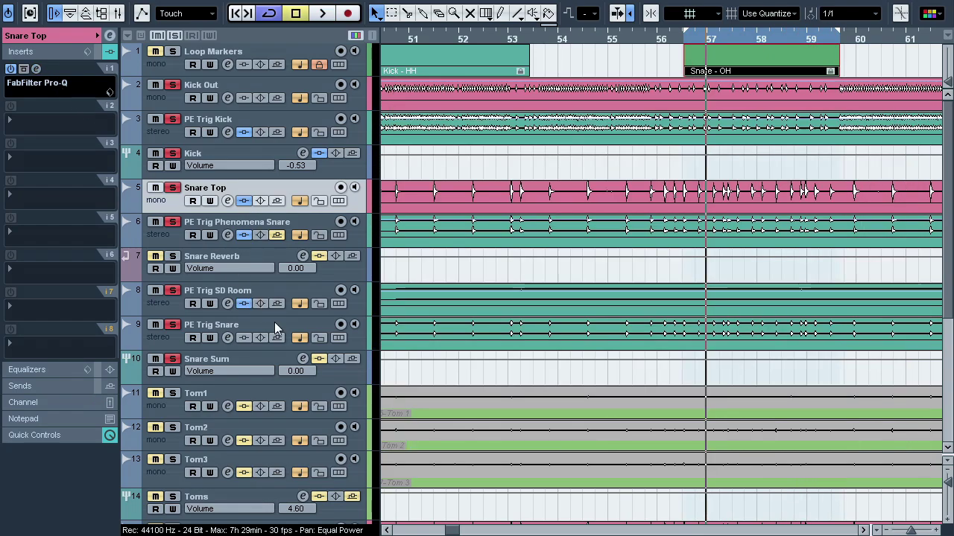
Activate the FabFilter Pro-Q on the Snare Sum group during playback and listen to its 383.88 Hz cut band in isolation
click(265, 358)
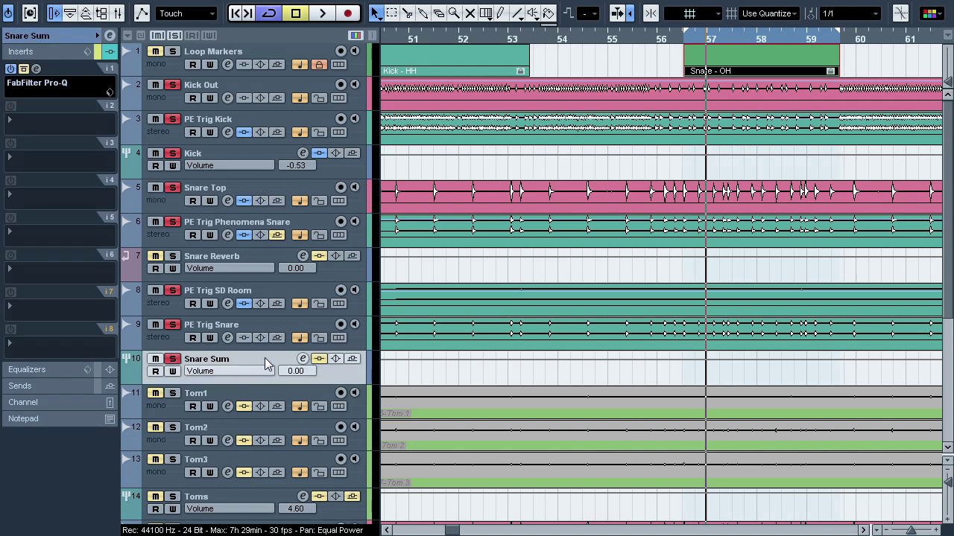
click(36, 69)
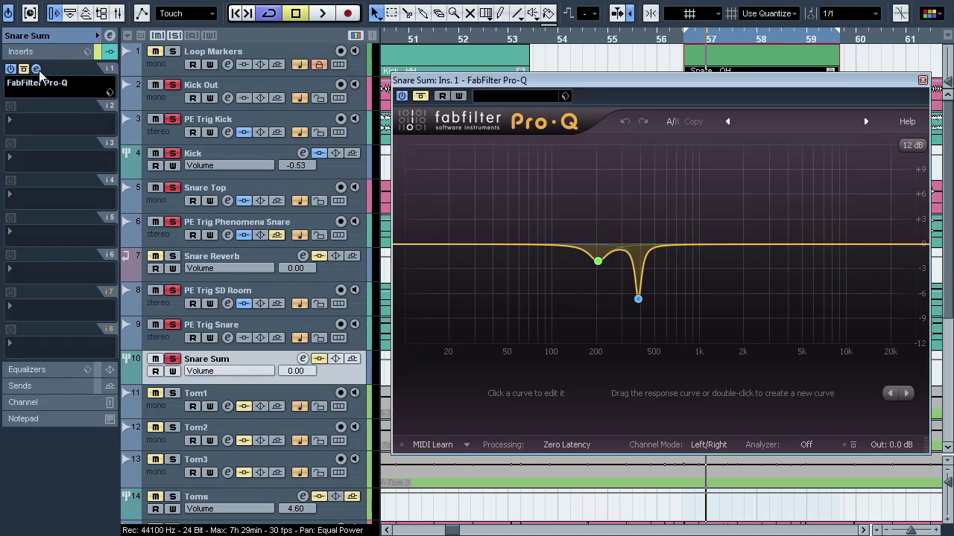
key(space)
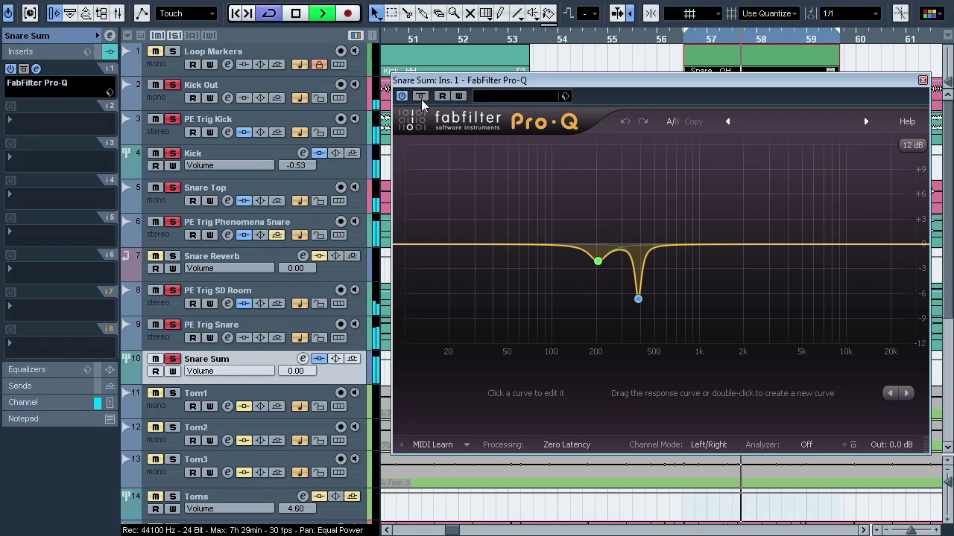
click(659, 322)
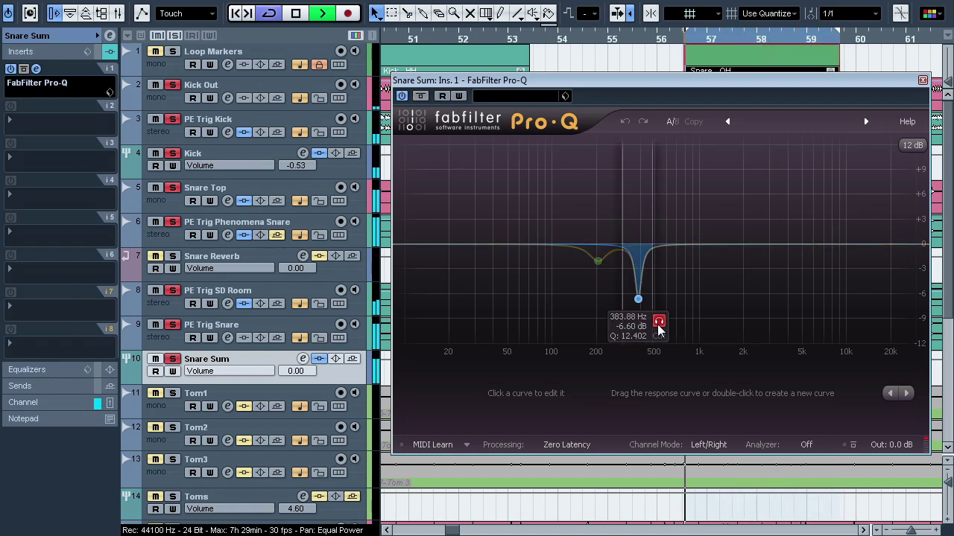
Compare the Snare Sum Pro-Q bypassed and active, and listen to its 204.59 Hz cut band in isolation
click(420, 96)
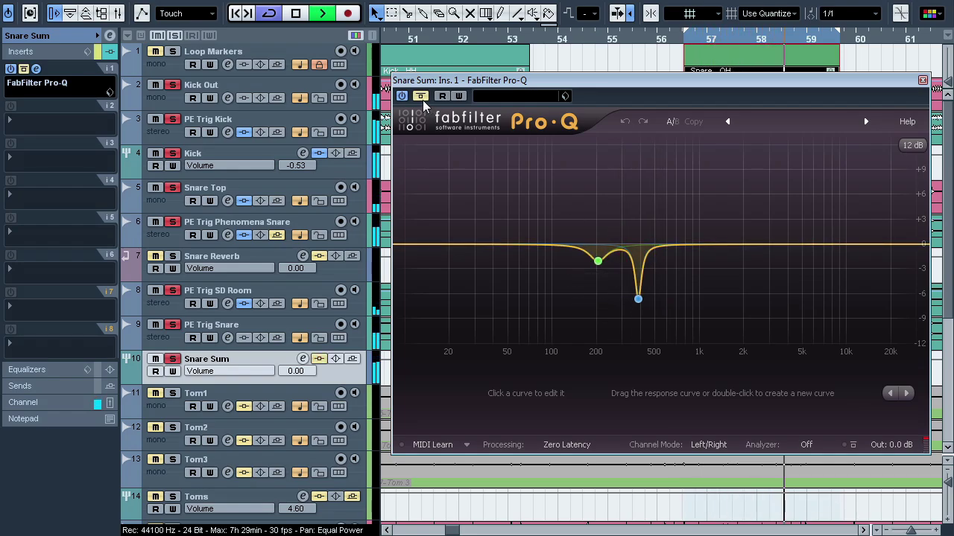
click(423, 100)
mouse_move(598, 262)
click(617, 287)
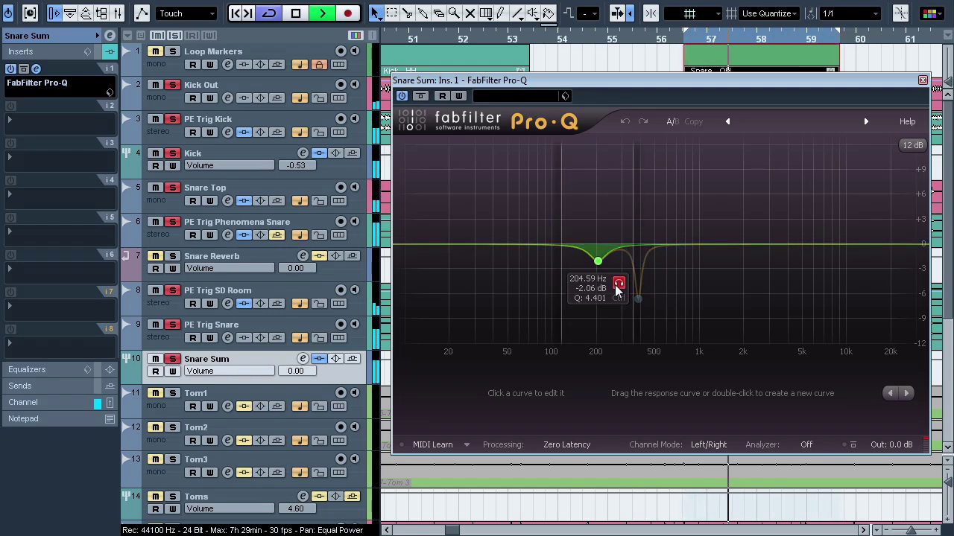
click(617, 287)
click(421, 96)
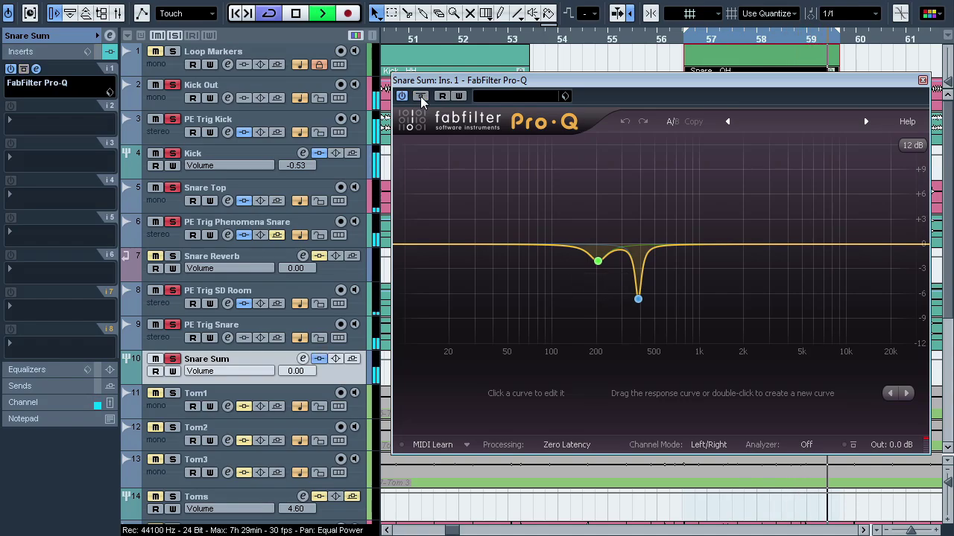
Toggle the bypass of the Snare Sum Pro-Q once more during playback, close its window, and stop playback
click(421, 97)
click(36, 69)
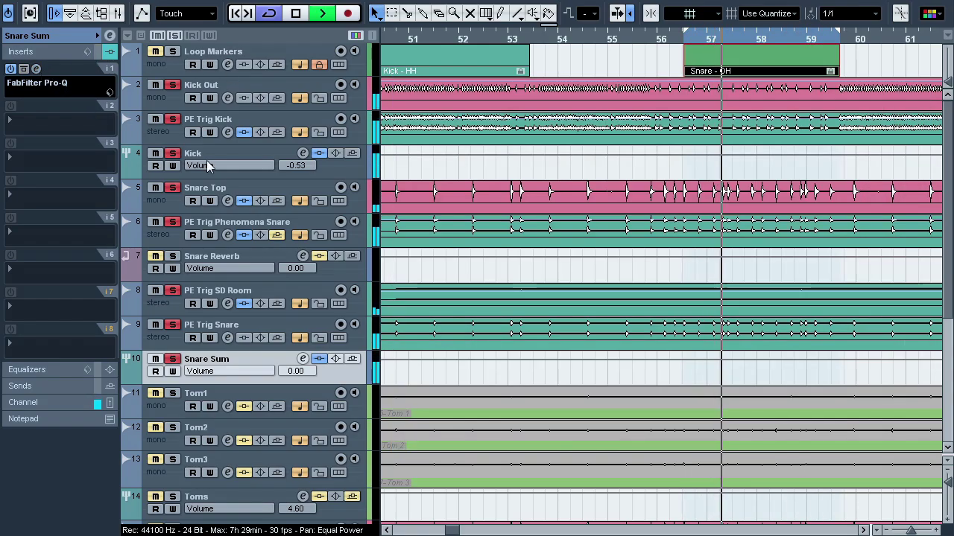
key(space)
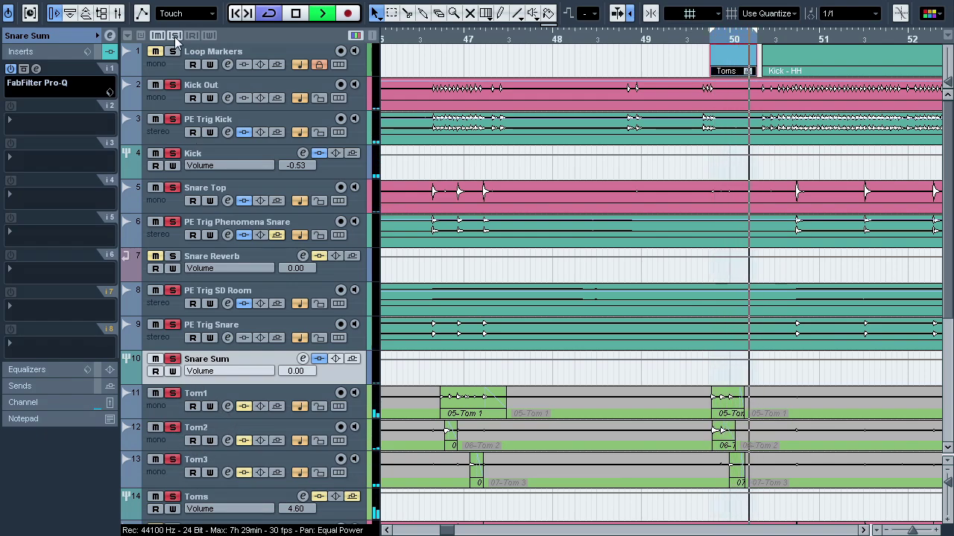
Audition only the three tom tracks in the bar 50 loop, and look over their inserts in the mixer
click(172, 459)
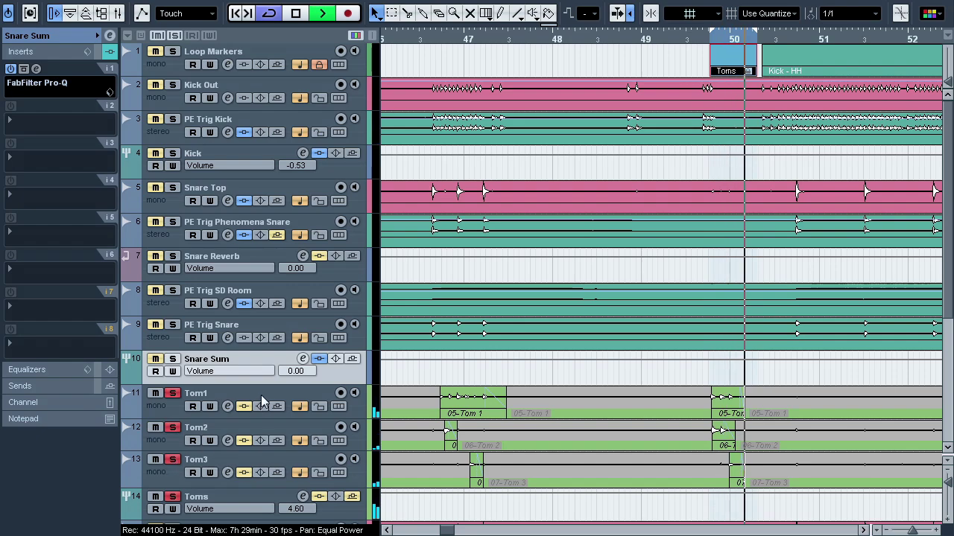
key(space)
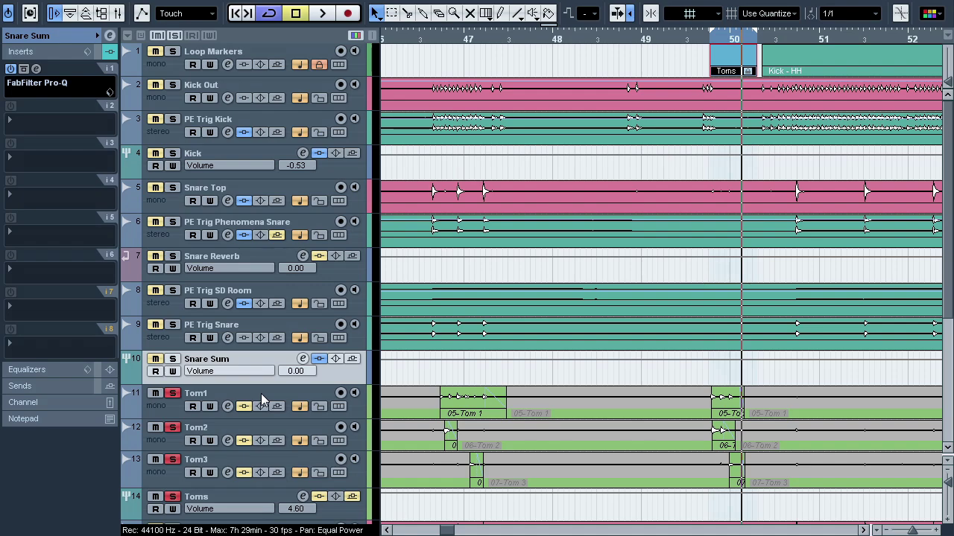
key(F3)
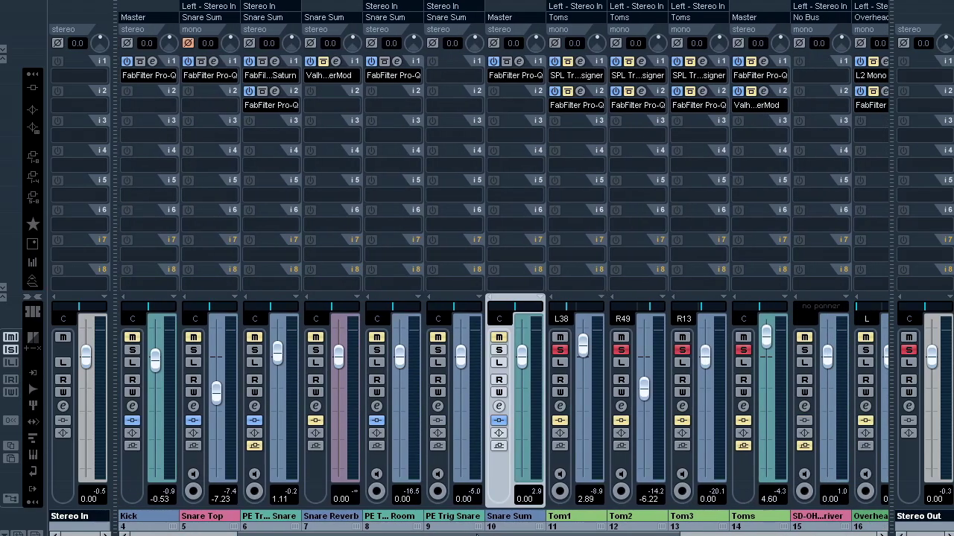
drag(477, 534, 494, 534)
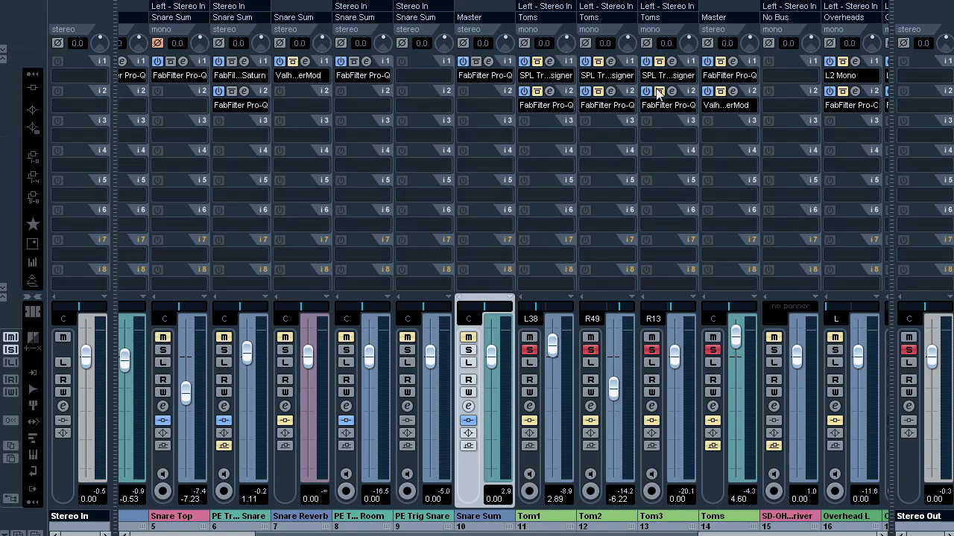
key(F3)
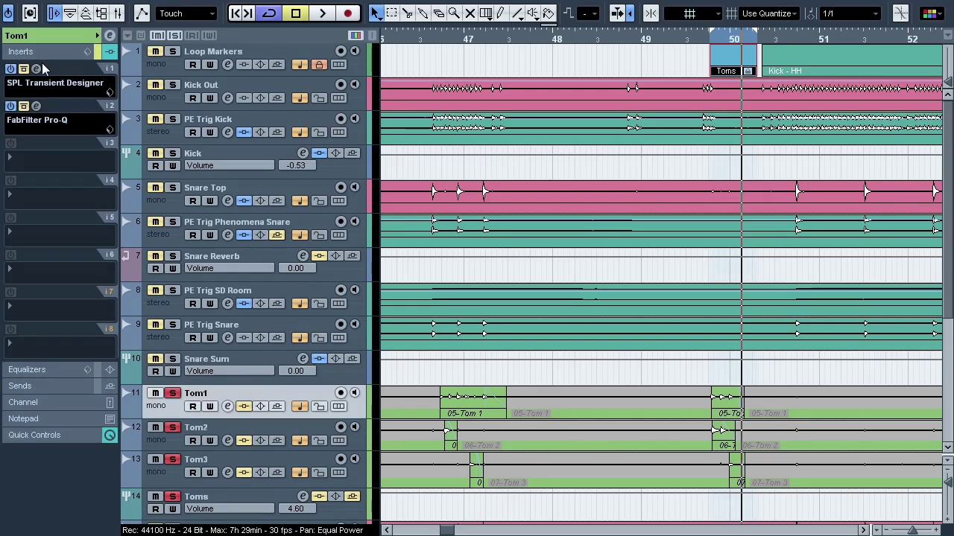
Examine the SPL Transient Designer and FabFilter Pro-Q settings on Tom1 and close both plug-ins
click(36, 69)
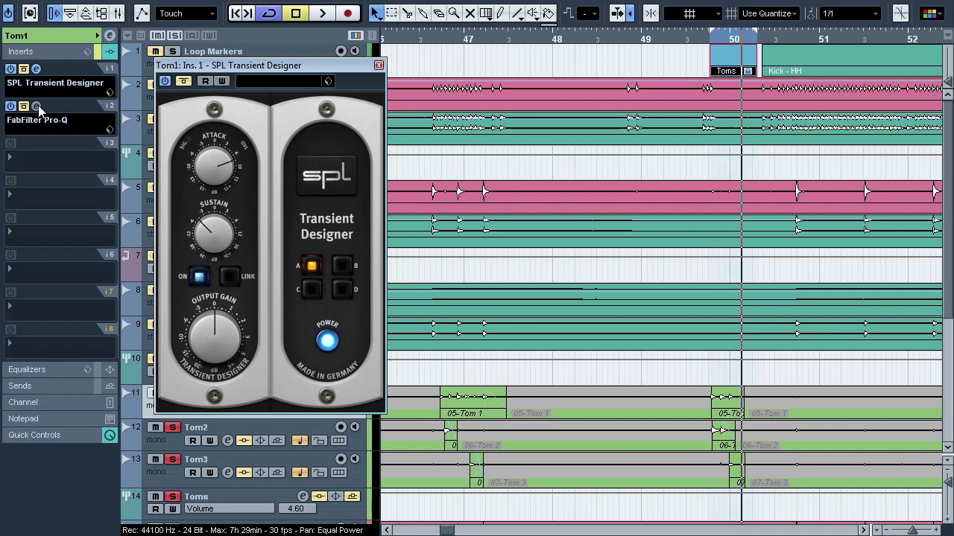
click(36, 105)
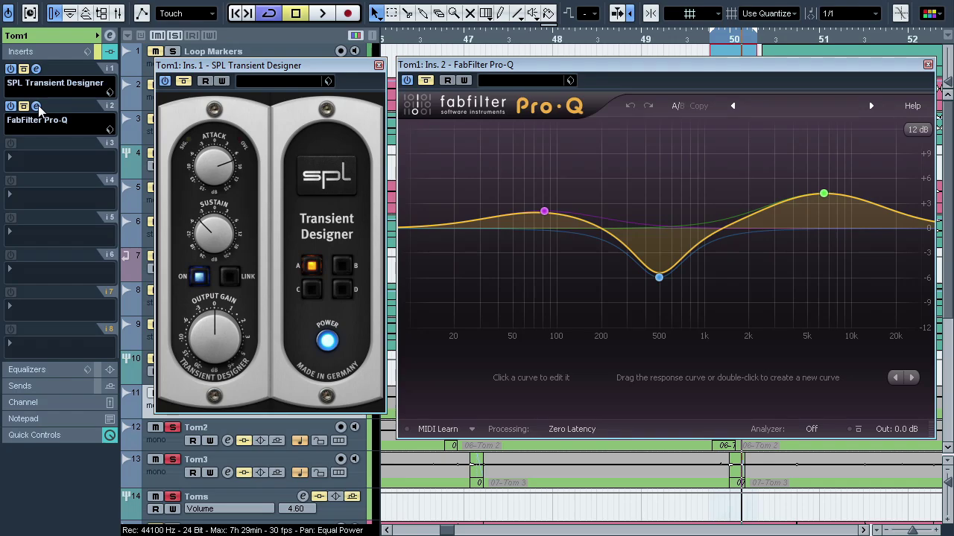
click(36, 105)
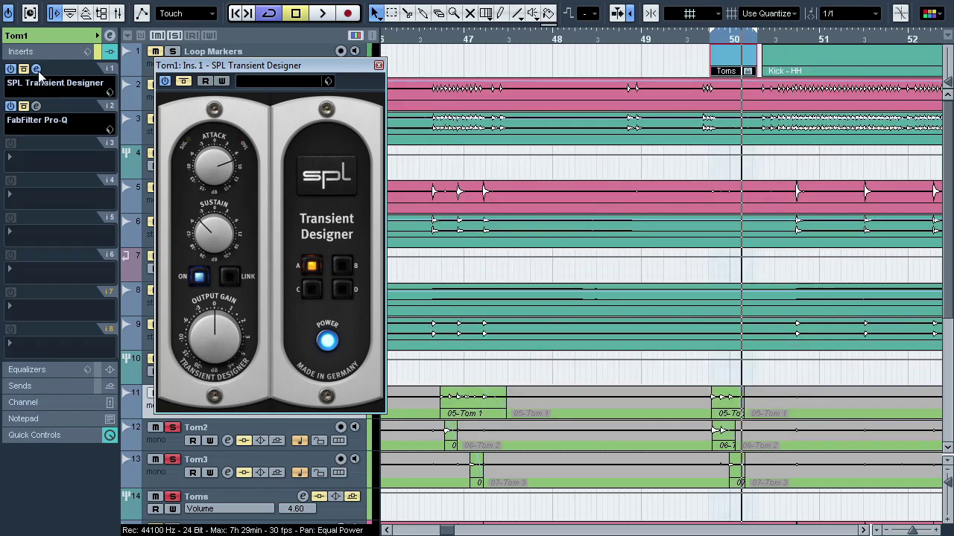
click(36, 68)
Play the soloed toms and compare the inserts on Tom1, Tom2 and Tom3 active and bypassed
key(space)
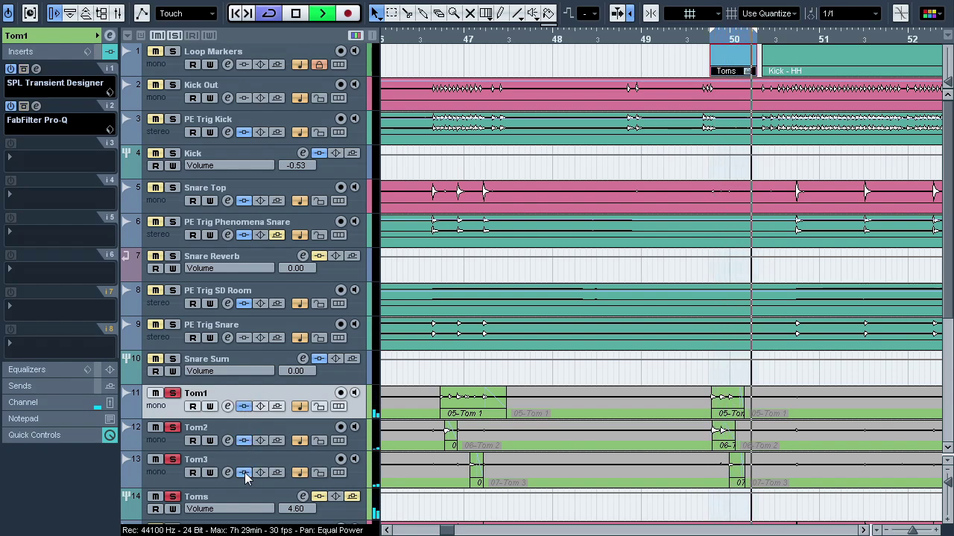
click(245, 441)
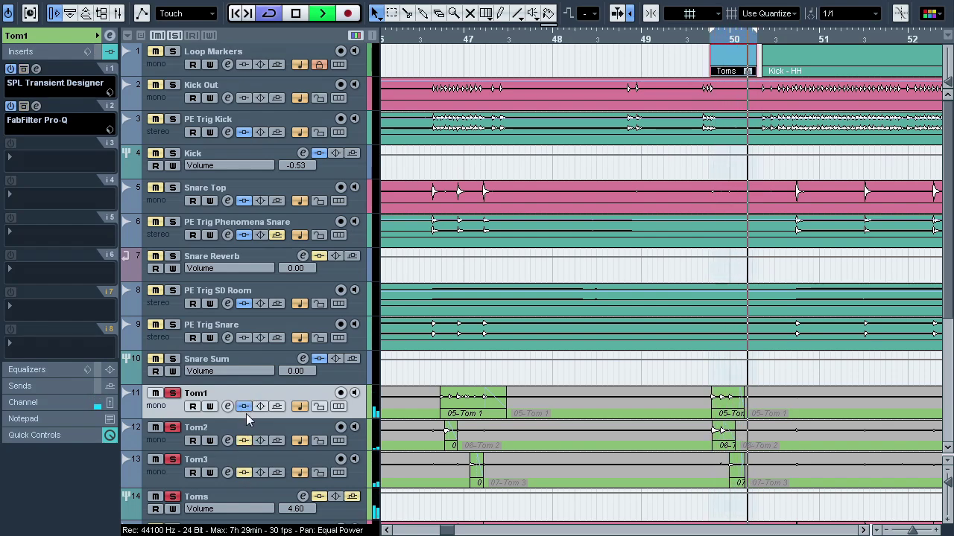
click(245, 408)
Solo the kick and snare tracks alongside the toms, and reactivate the three tom tracks' inserts after comparing them with bypass
click(172, 359)
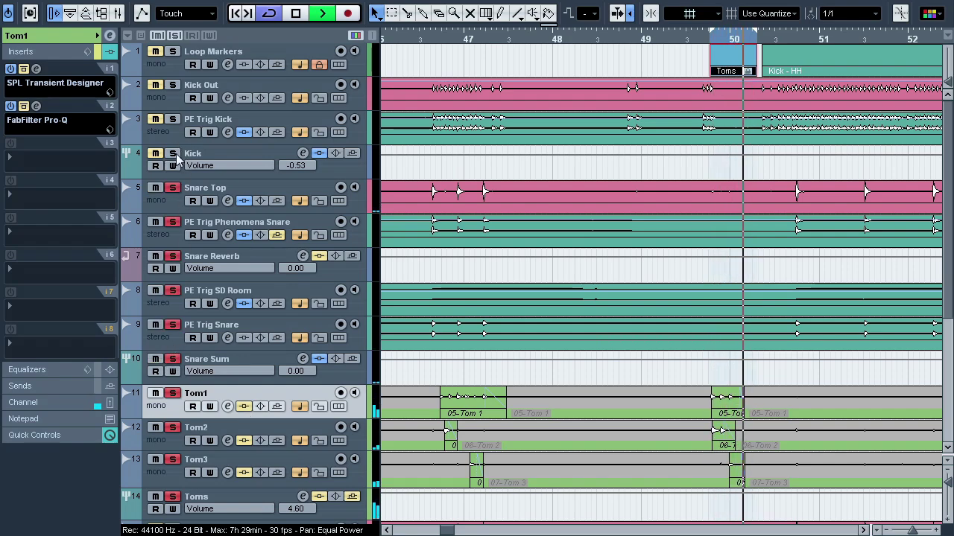
click(245, 406)
click(245, 441)
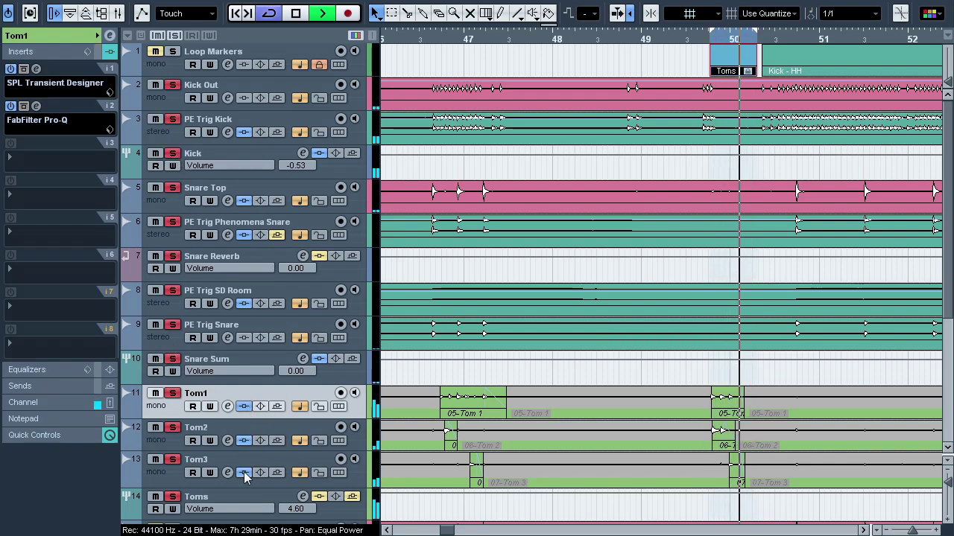
click(245, 473)
click(244, 473)
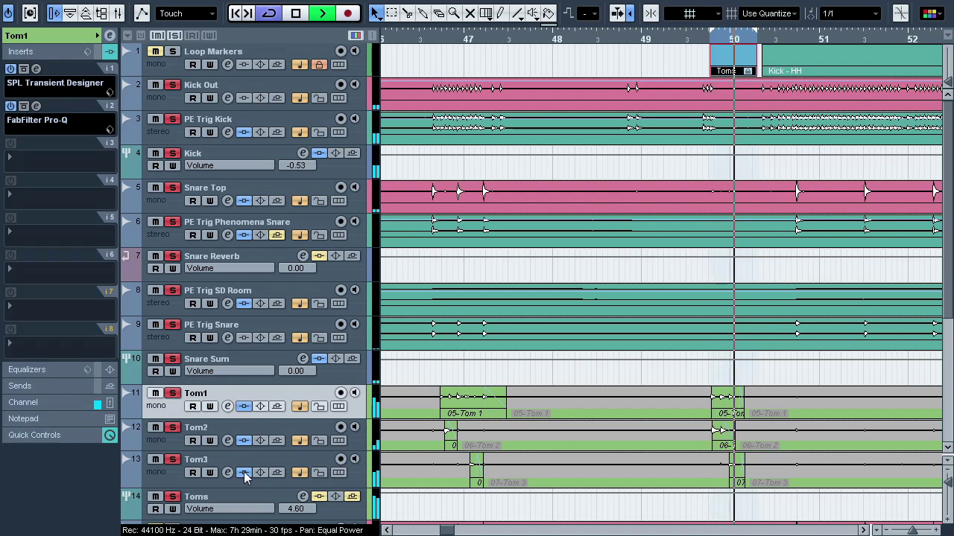
click(244, 440)
click(245, 406)
click(245, 407)
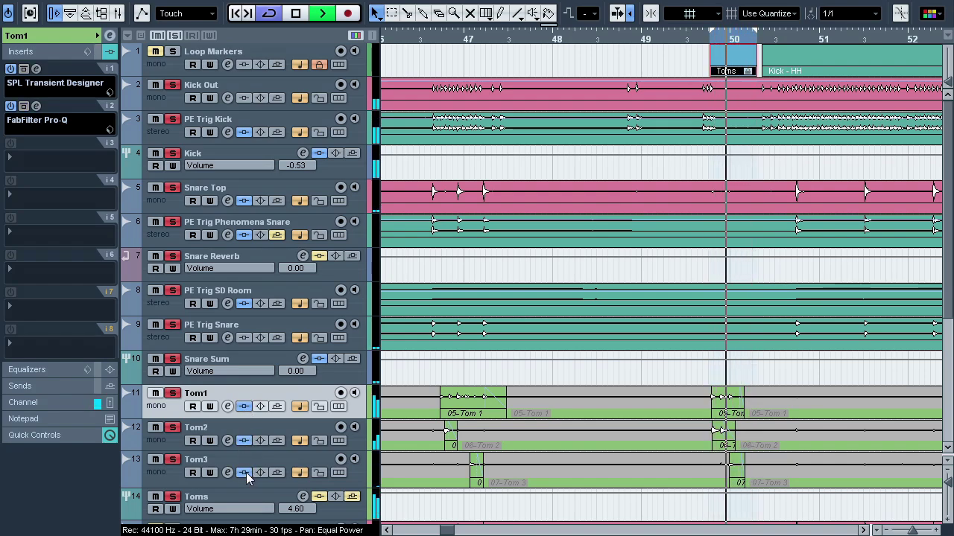
Listen to the tom fill around bar 47, stop playback, and place the playhead just before bar 50
click(423, 37)
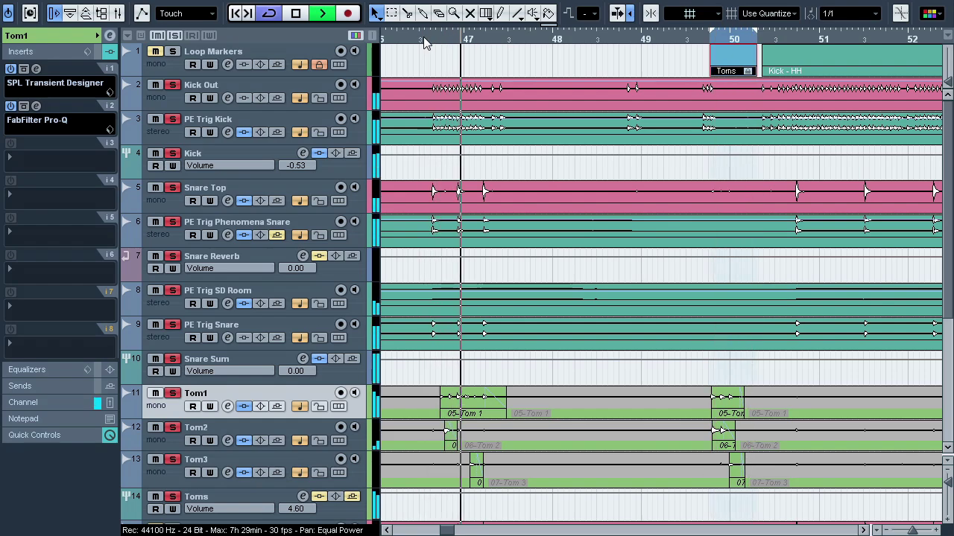
key(space)
click(700, 43)
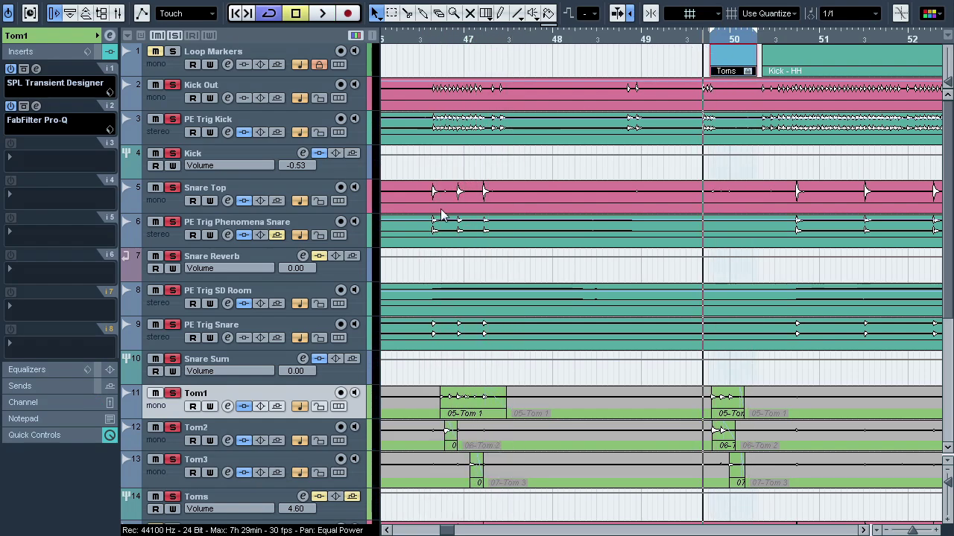
Open the FabFilter Pro-Q on the Toms group, activate it during playback, and close its window
click(262, 490)
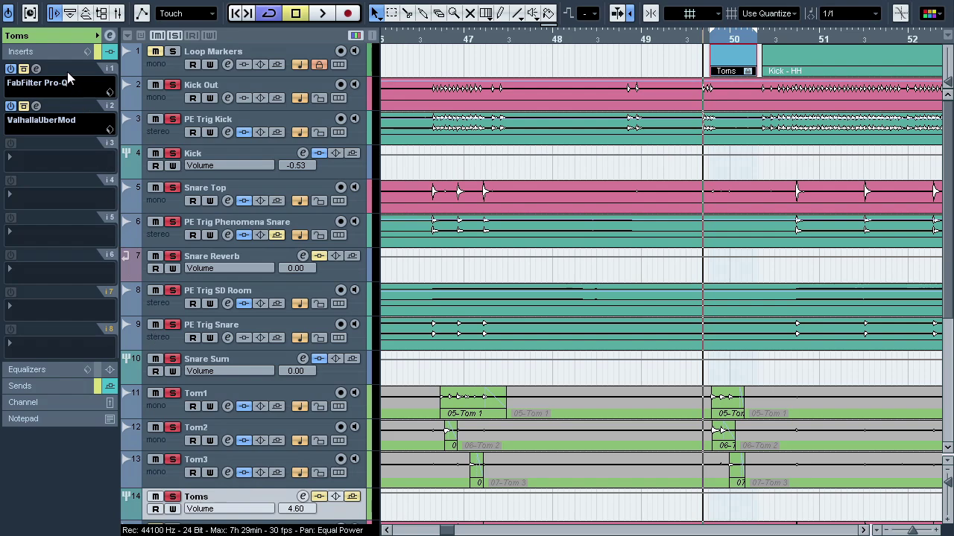
click(40, 69)
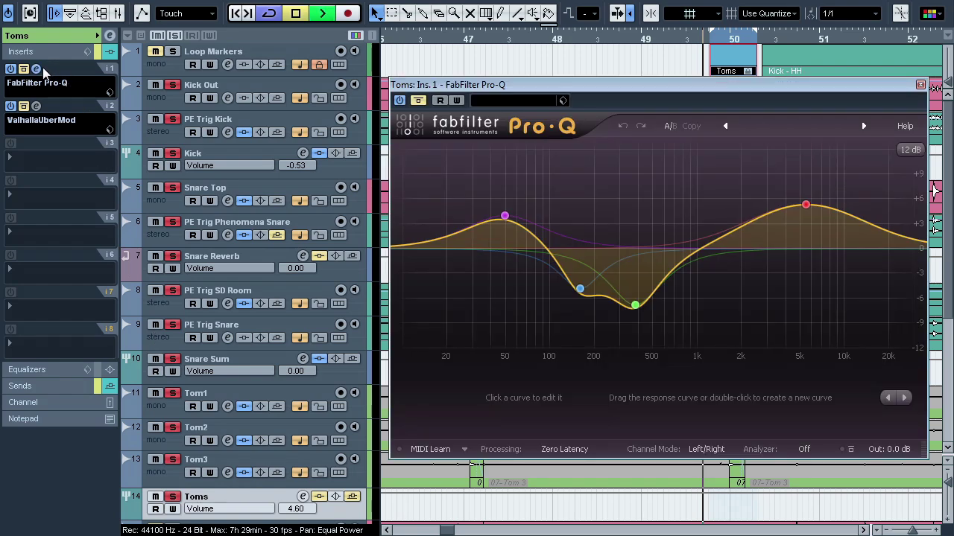
key(space)
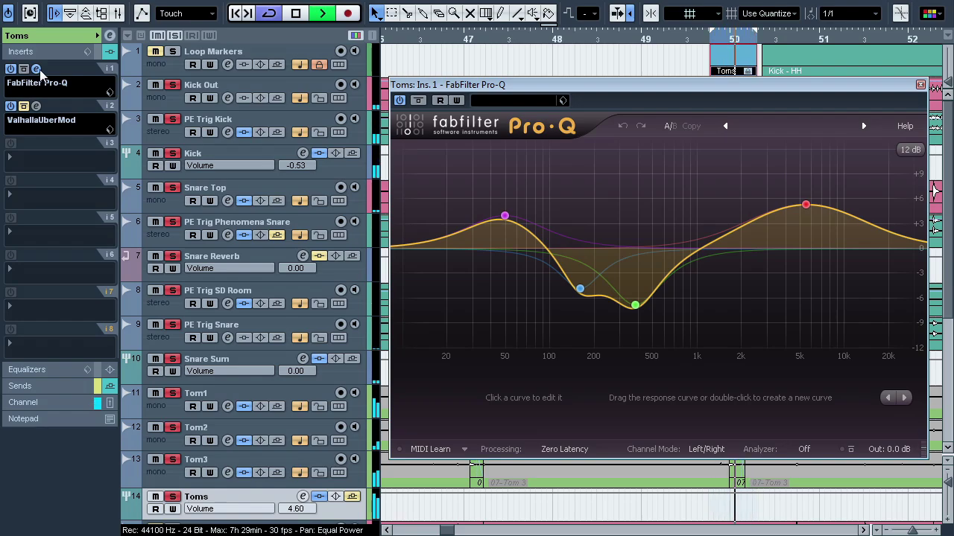
click(37, 69)
Play the tom fills around bars 43 and 47, comparing the Toms group's Pro-Q active and bypassed
click(428, 39)
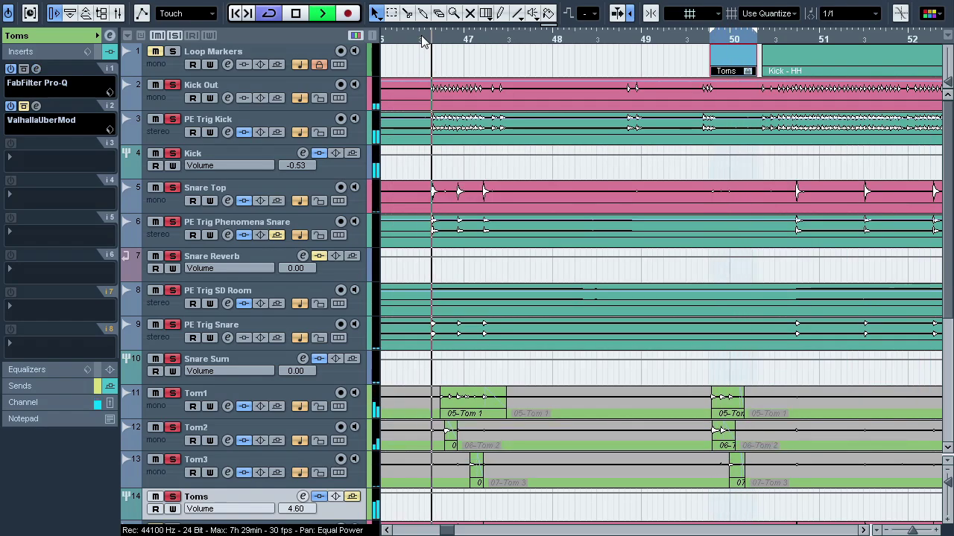
drag(416, 37, 482, 65)
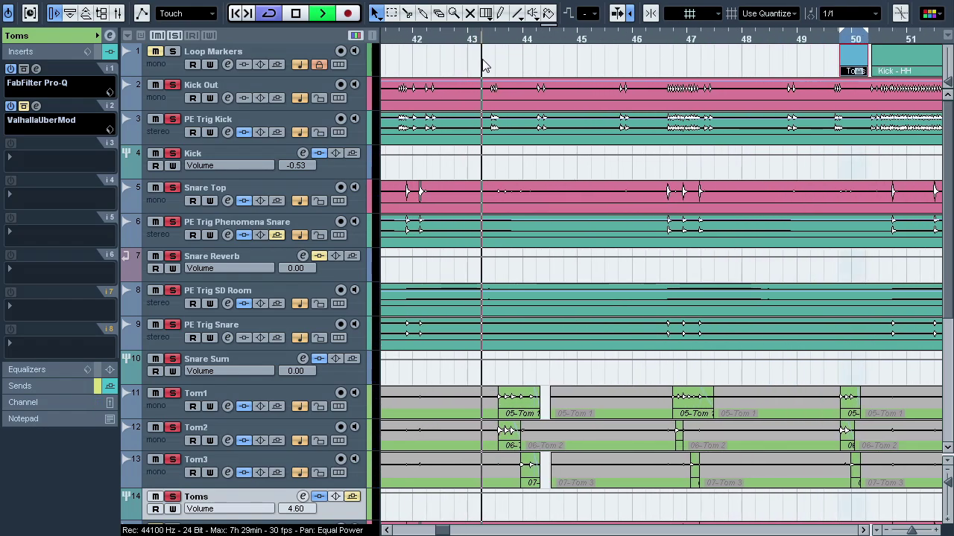
key(space)
click(479, 41)
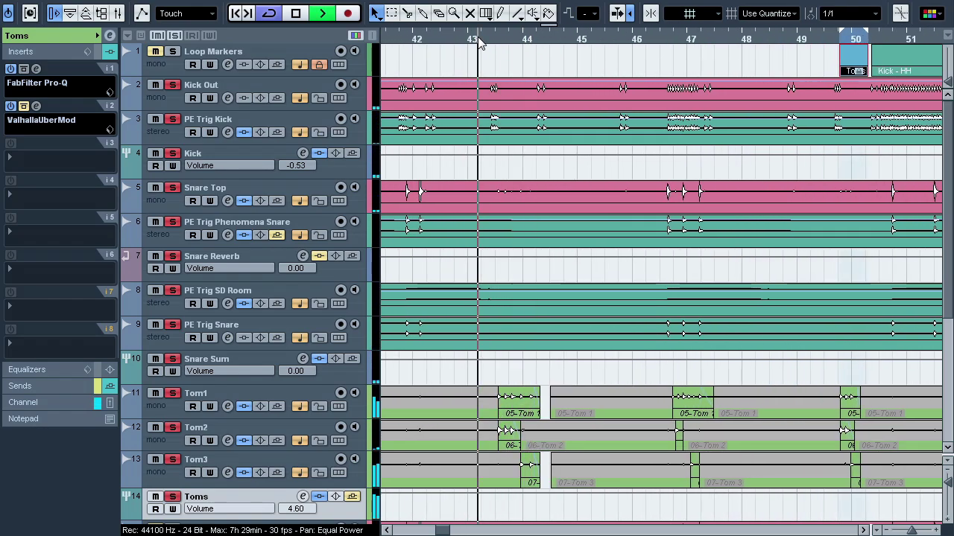
click(23, 69)
click(644, 39)
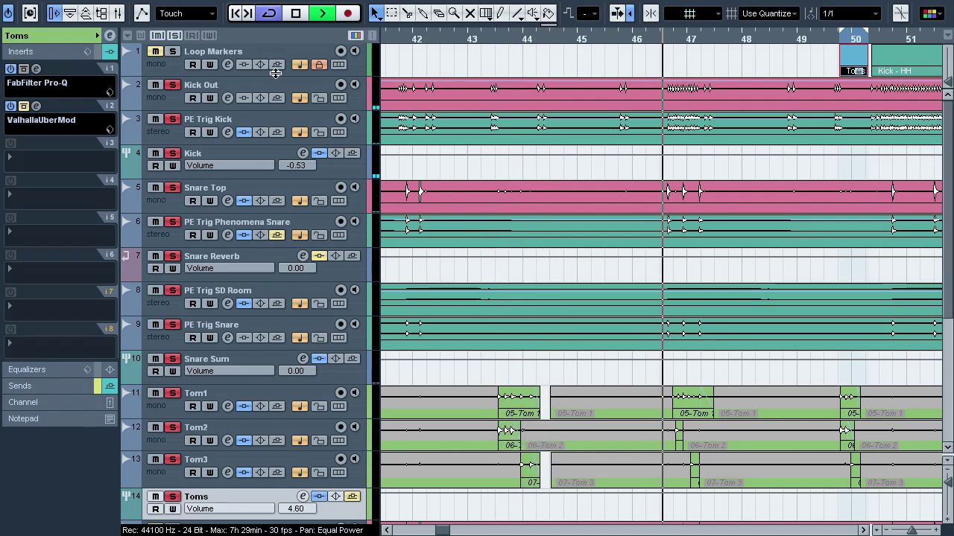
Continue playback from around bar 50 and add Overhead L and Overhead R to the soloed drum mix
click(816, 43)
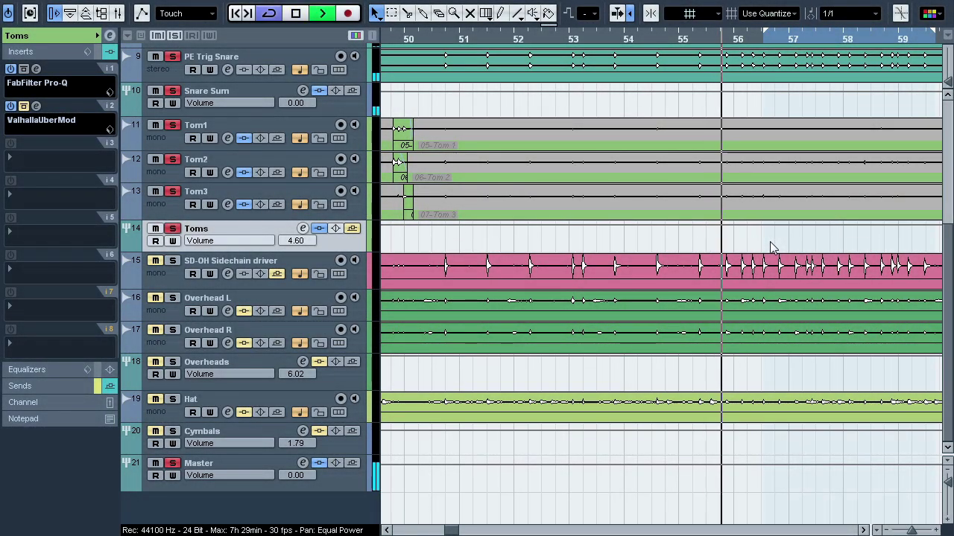
click(175, 299)
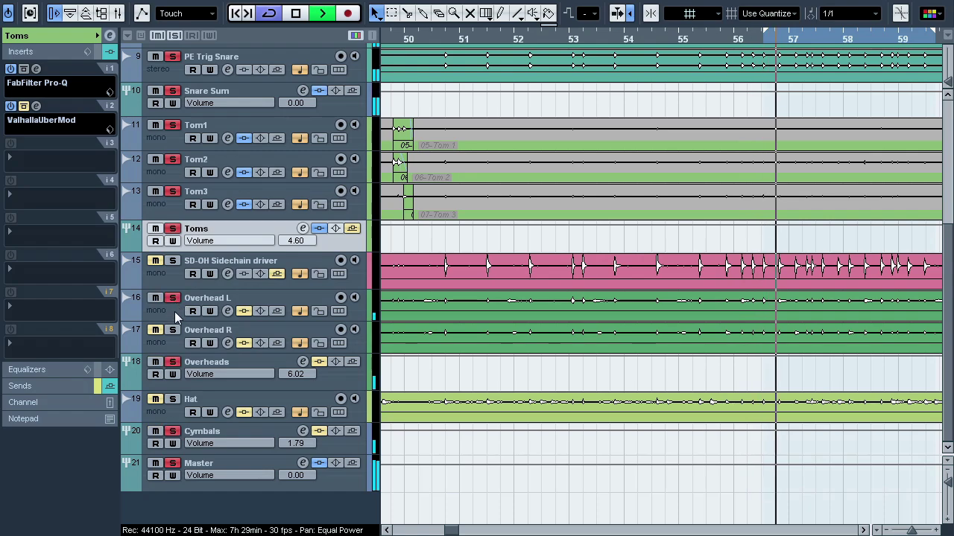
click(174, 330)
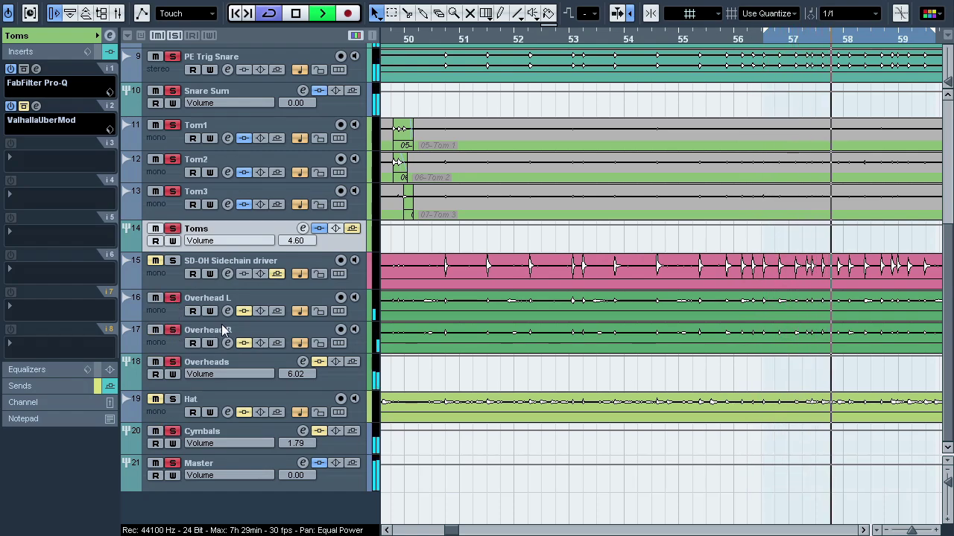
Clear all solos, listen to Overhead L and Overhead R on their own, and stop playback
click(175, 35)
click(171, 300)
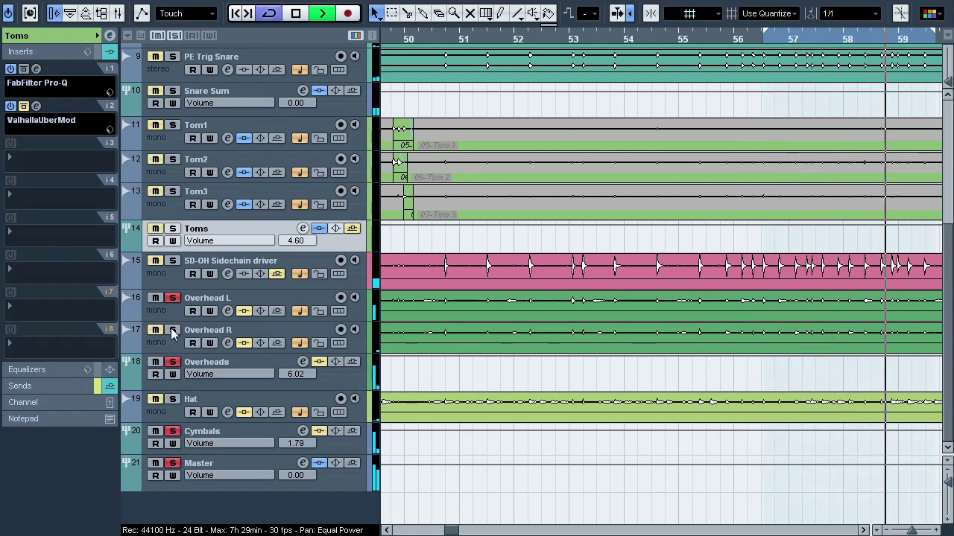
click(172, 330)
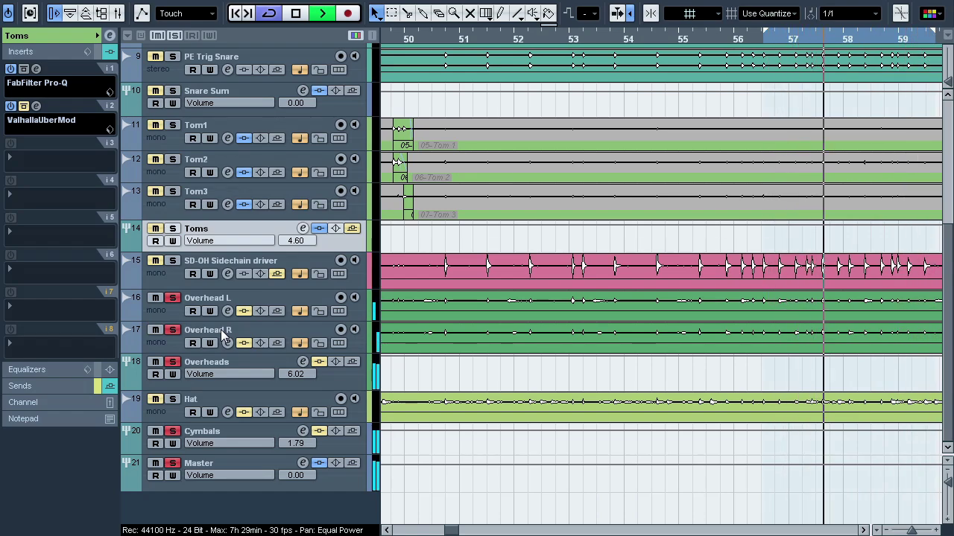
key(space)
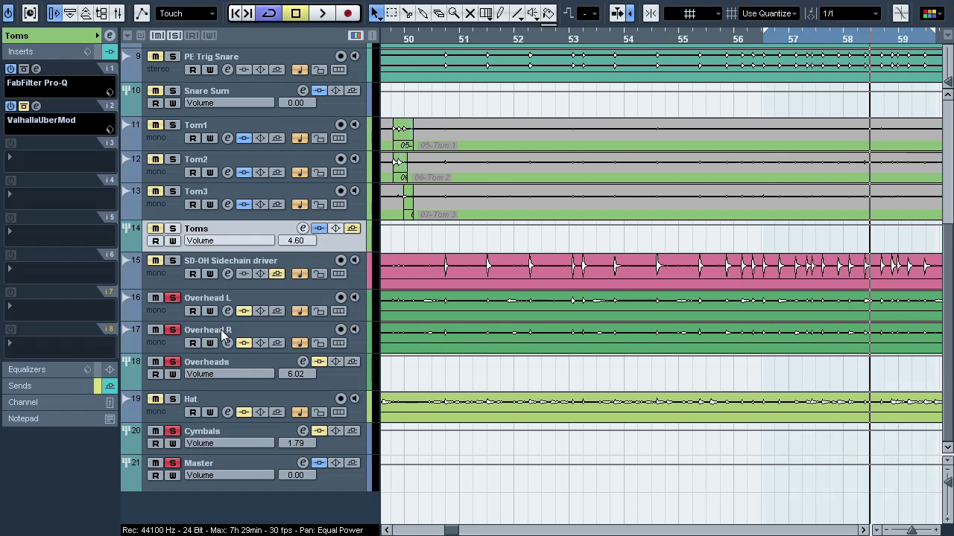
Examine the L2 Mono limiter and the FabFilter Pro-C compressor inserted on Overhead L
click(224, 307)
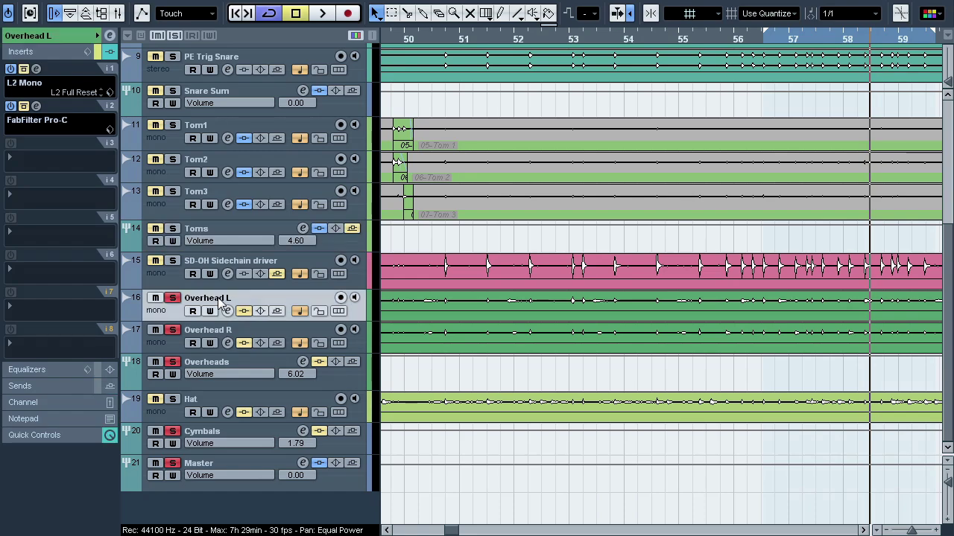
click(35, 70)
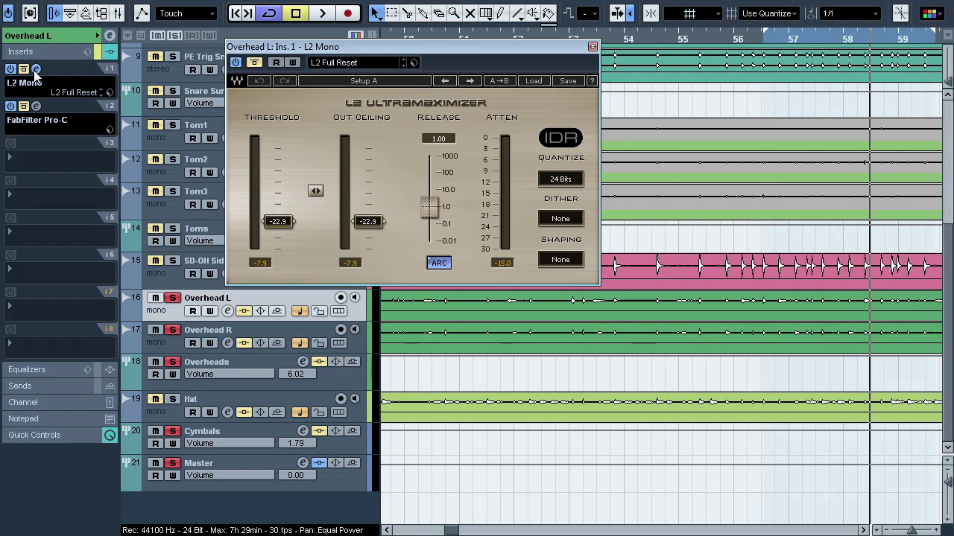
click(35, 69)
click(36, 106)
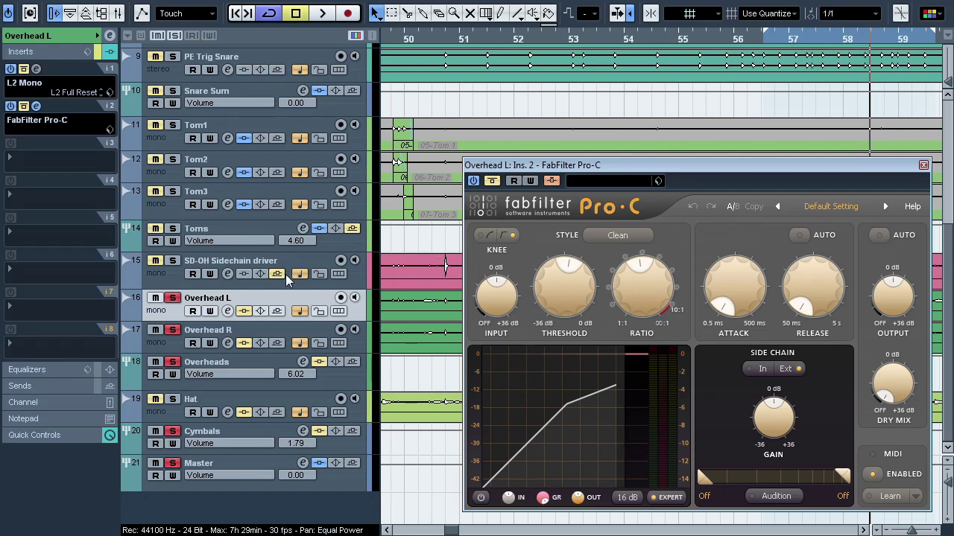
Open the L2 Mono on Overhead L, start playback, and activate the inserts on Overhead L and Overhead R
click(35, 69)
key(space)
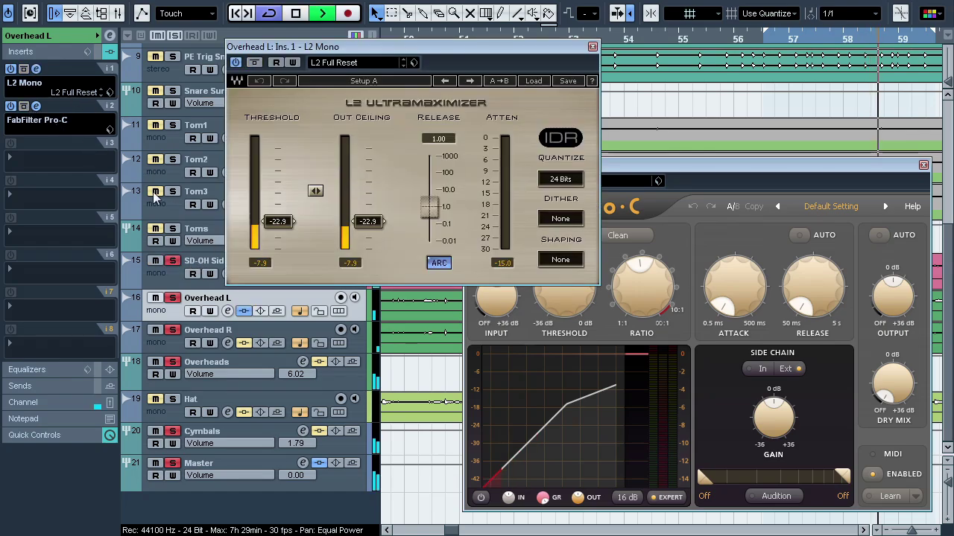
click(244, 311)
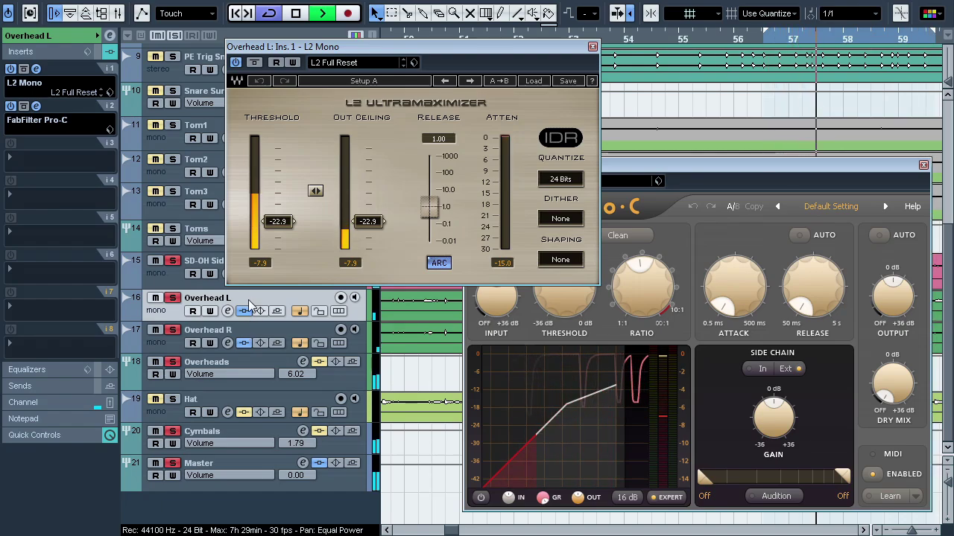
click(244, 343)
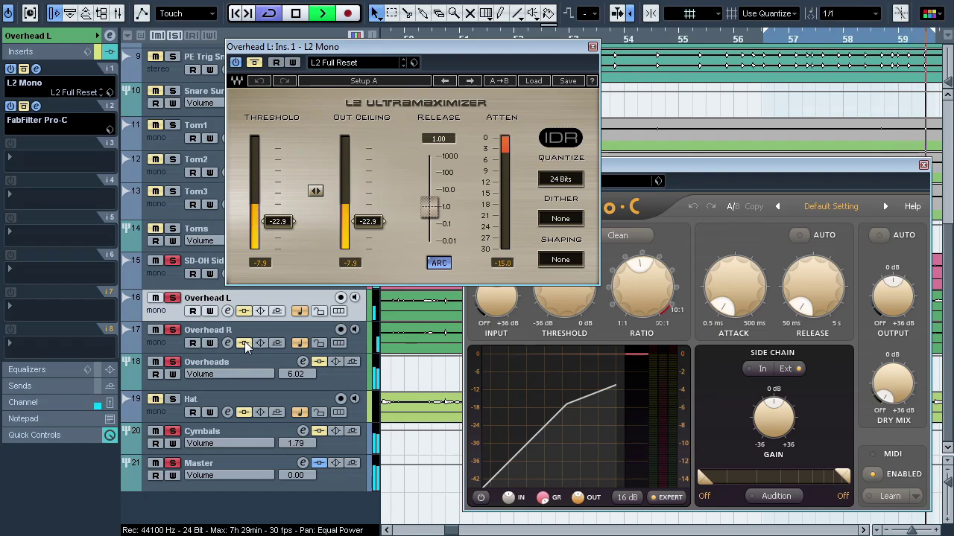
Compare the Overhead L and Overhead R inserts bypassed and active, and close the Pro-C and L2 Mono windows
click(244, 342)
click(246, 311)
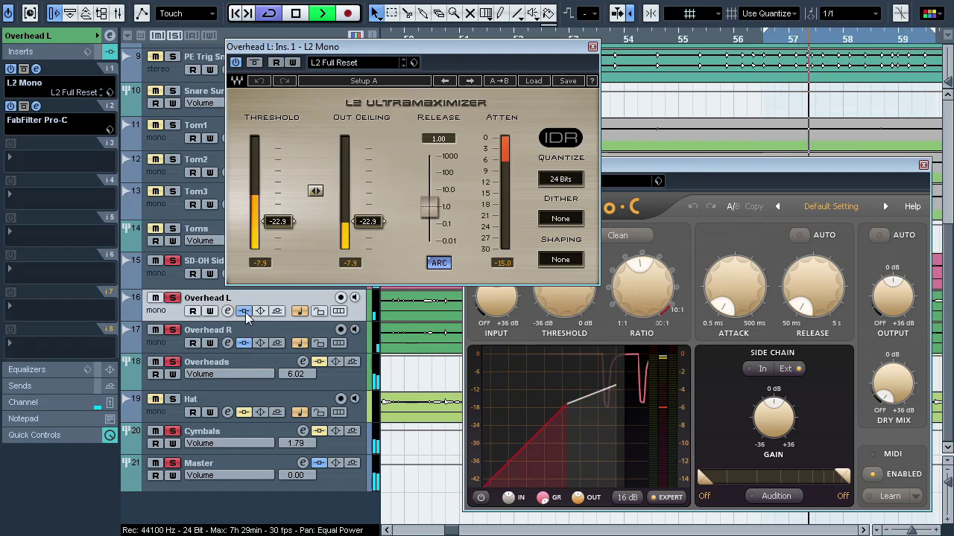
click(243, 312)
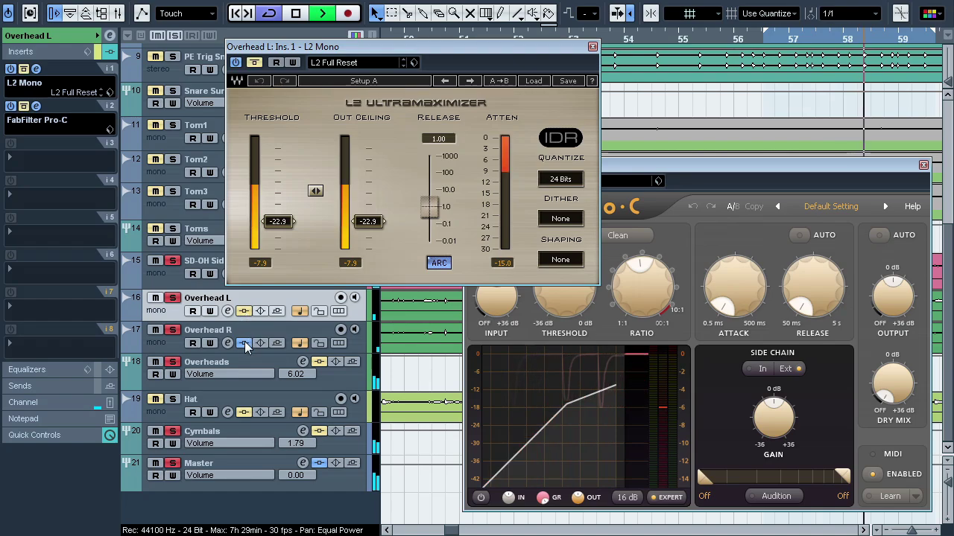
click(244, 342)
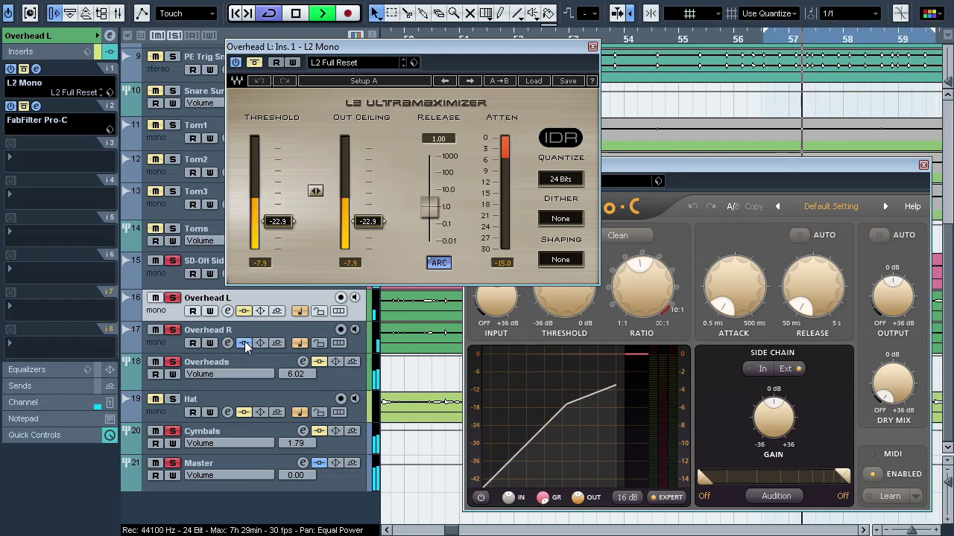
click(244, 311)
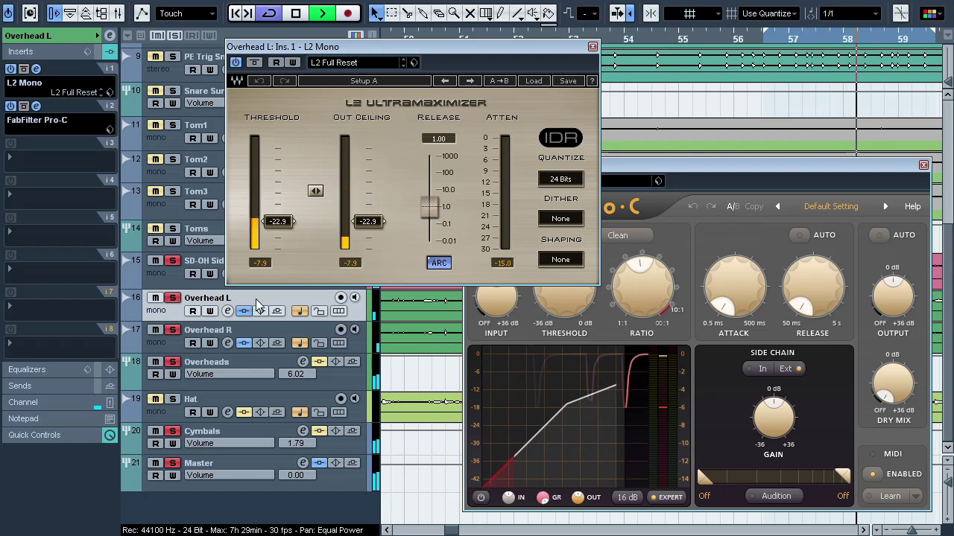
click(35, 106)
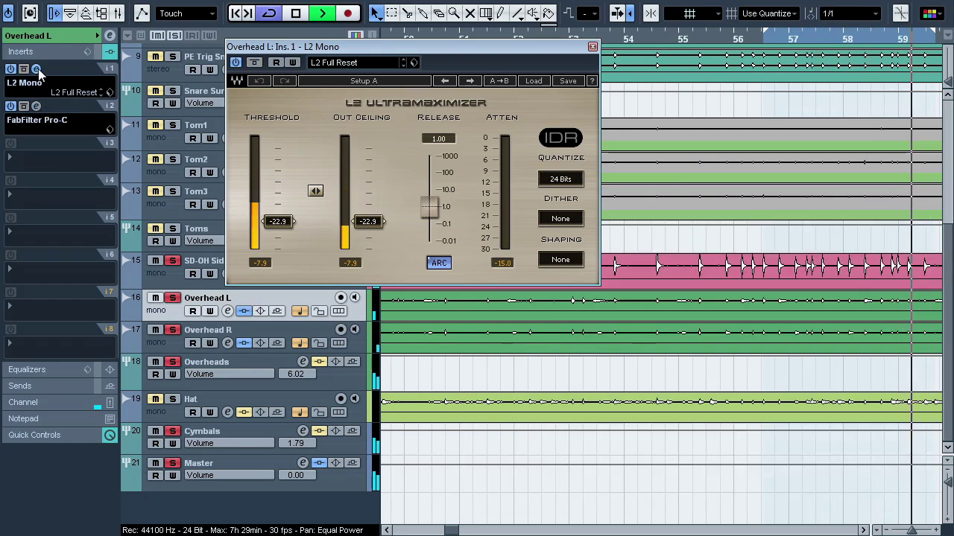
click(35, 69)
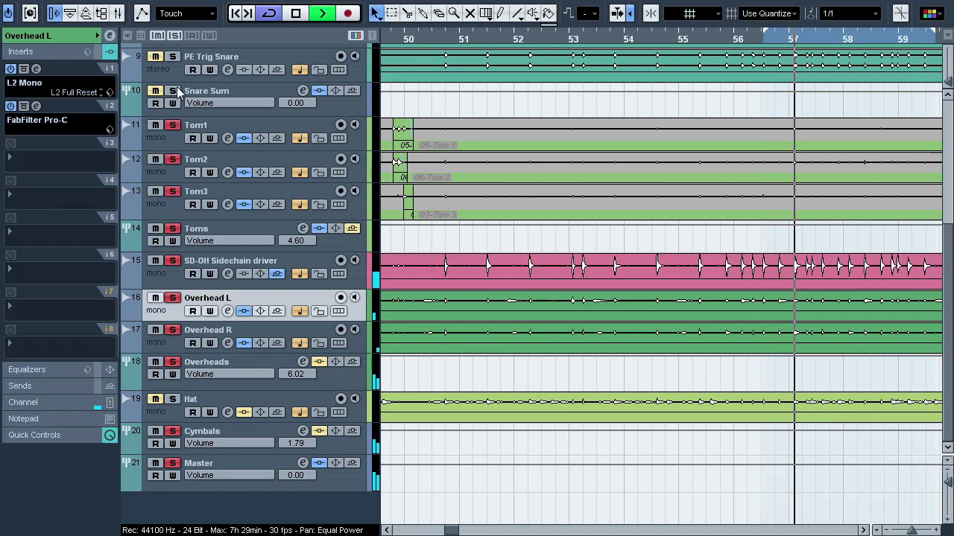
Solo the tom and snare tracks with the overheads and compare the Overhead L and R inserts bypassed and active in that mix
scroll(347, 140, up, 5)
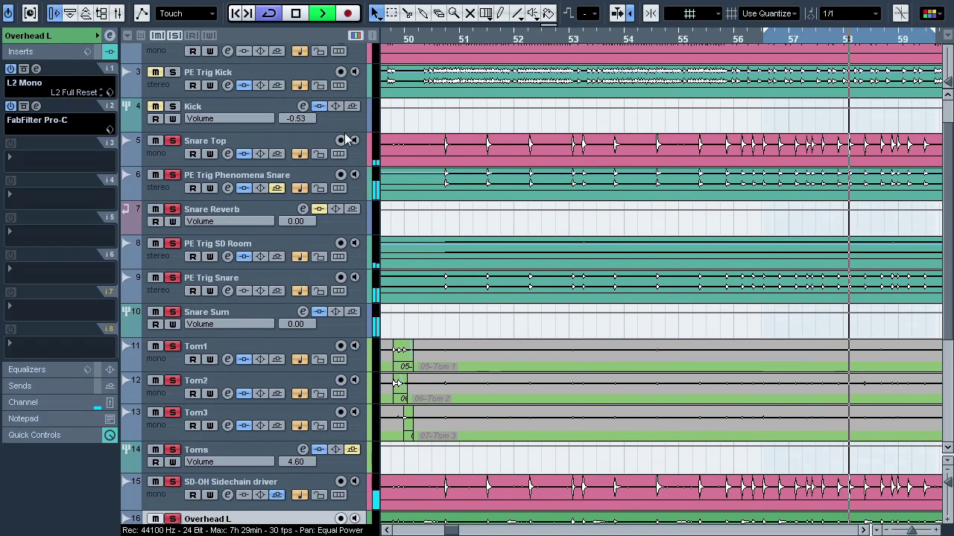
scroll(346, 141, down, 5)
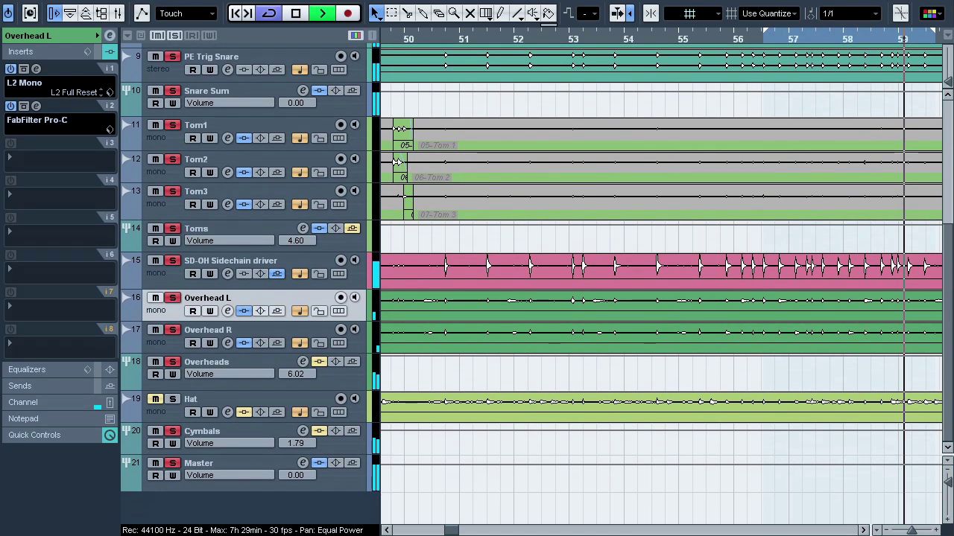
click(247, 342)
click(244, 311)
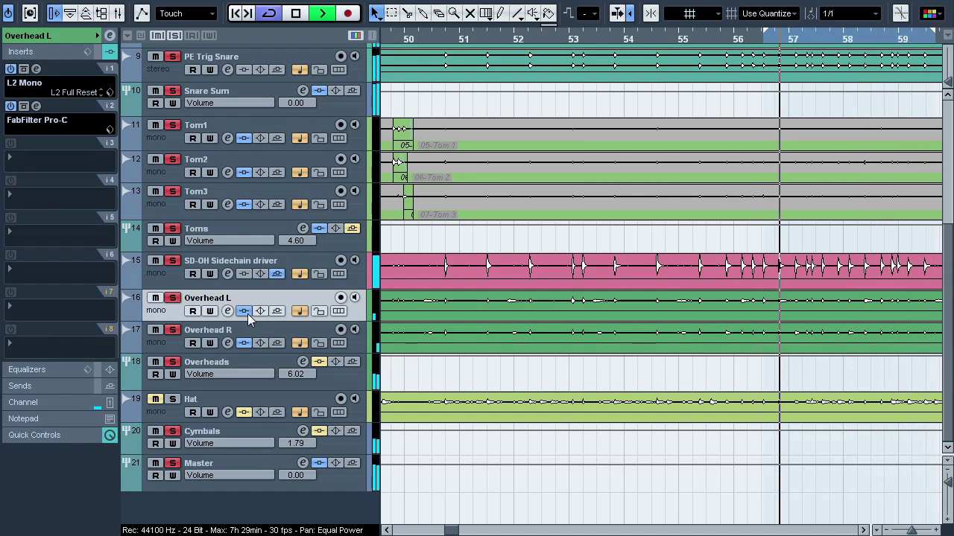
click(245, 311)
click(244, 343)
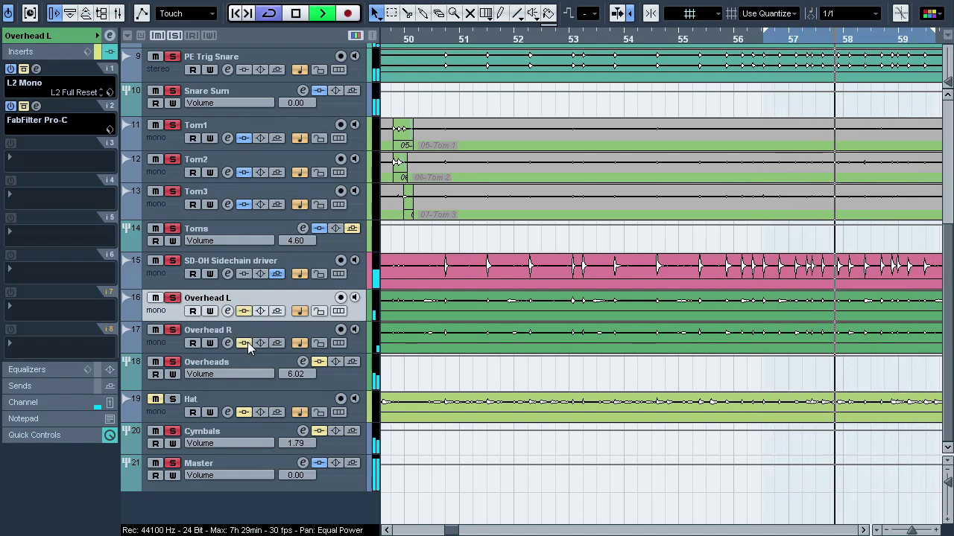
click(246, 342)
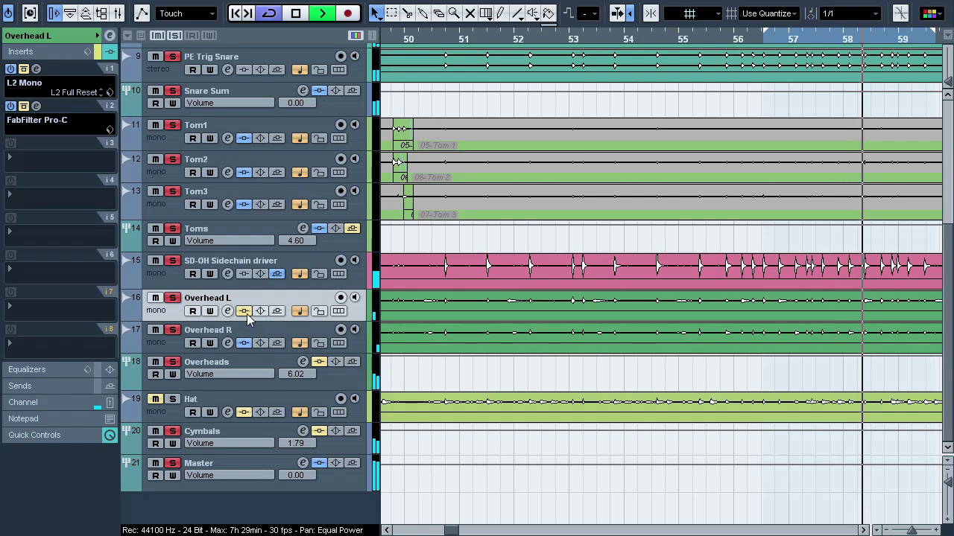
Open and activate the FabFilter Pro-Q on the Overheads group and audition its low-cut and low-mid cut bands during playback
click(261, 358)
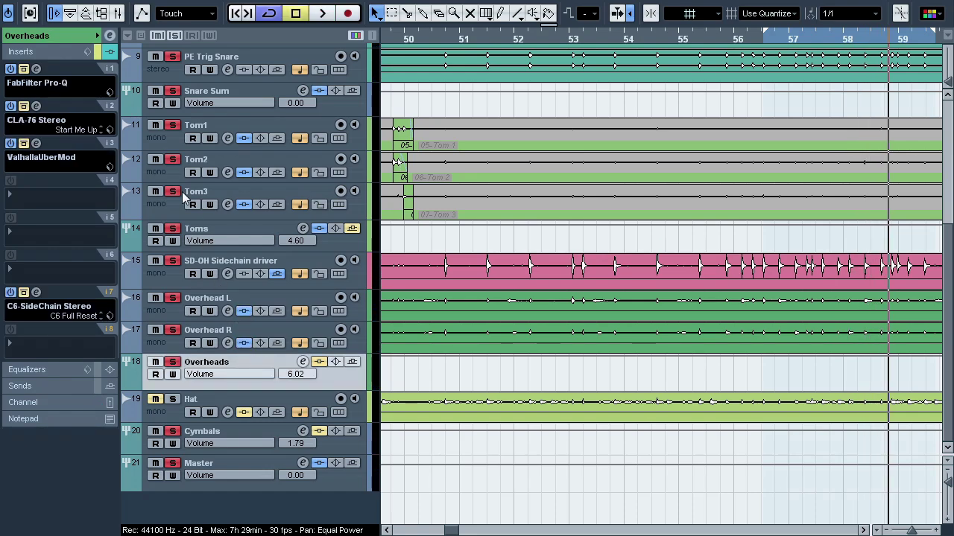
click(37, 69)
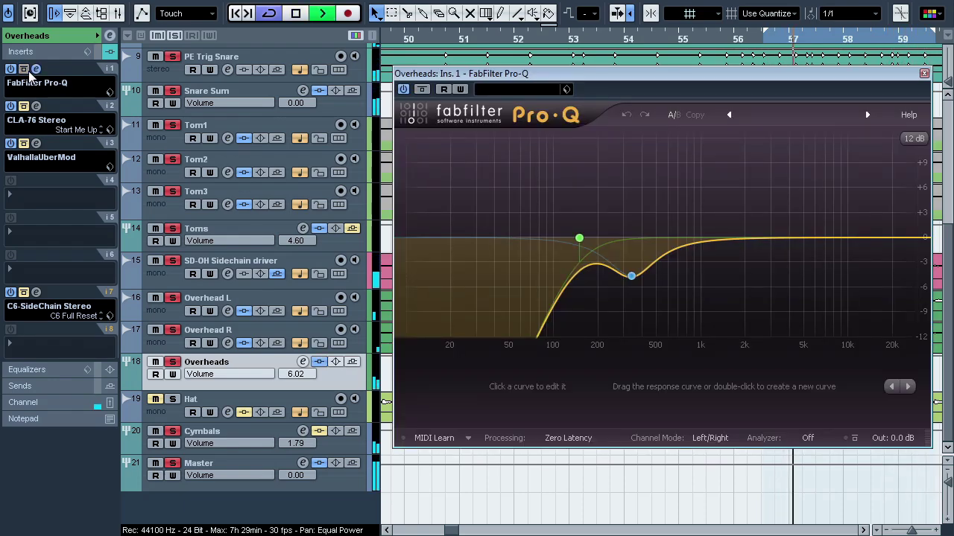
mouse_move(600, 216)
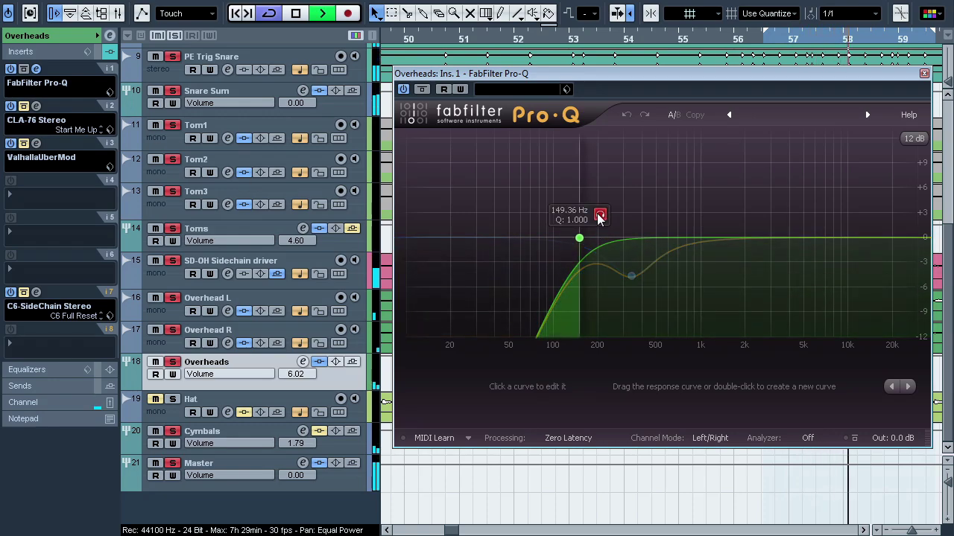
click(600, 216)
mouse_move(653, 301)
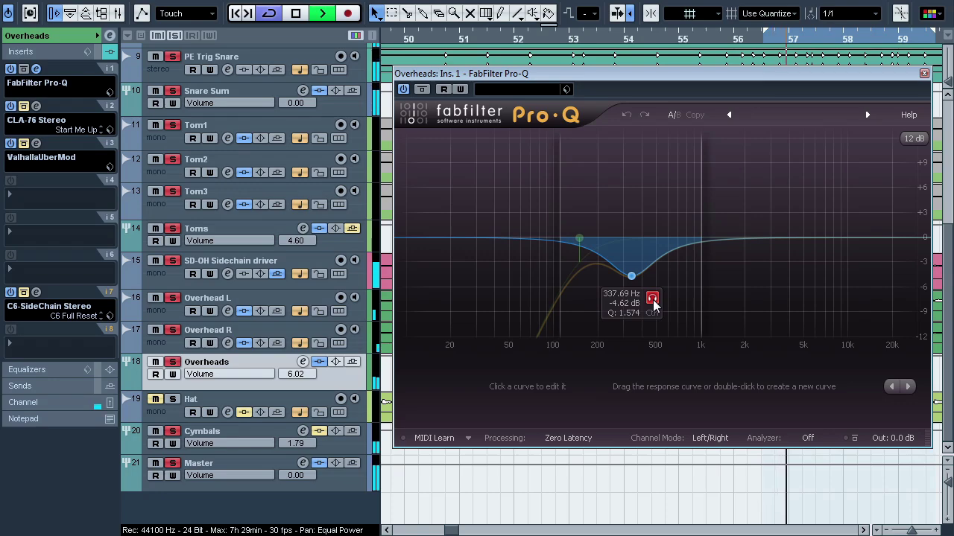
Compare the Overheads group's Pro-Q bypassed and active, close its window, and stop playback
click(23, 69)
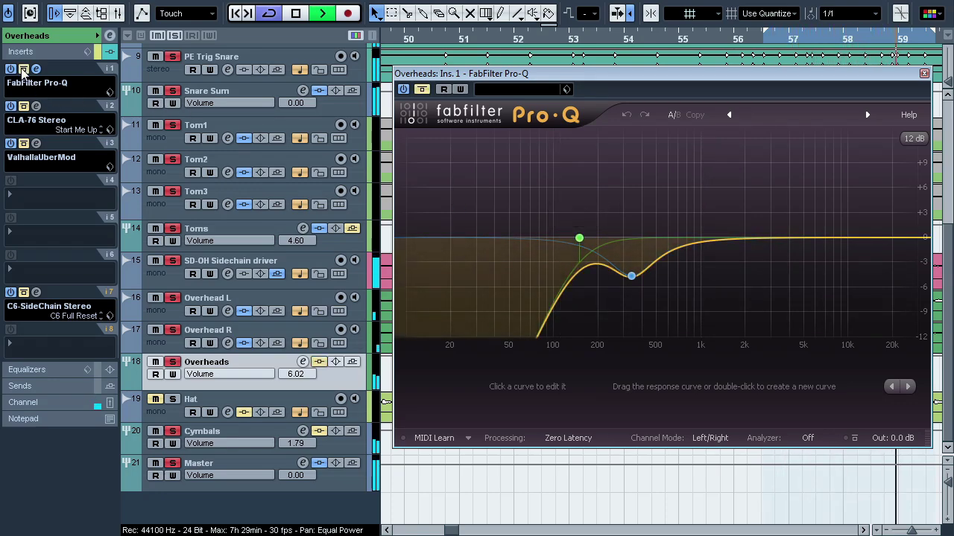
click(23, 69)
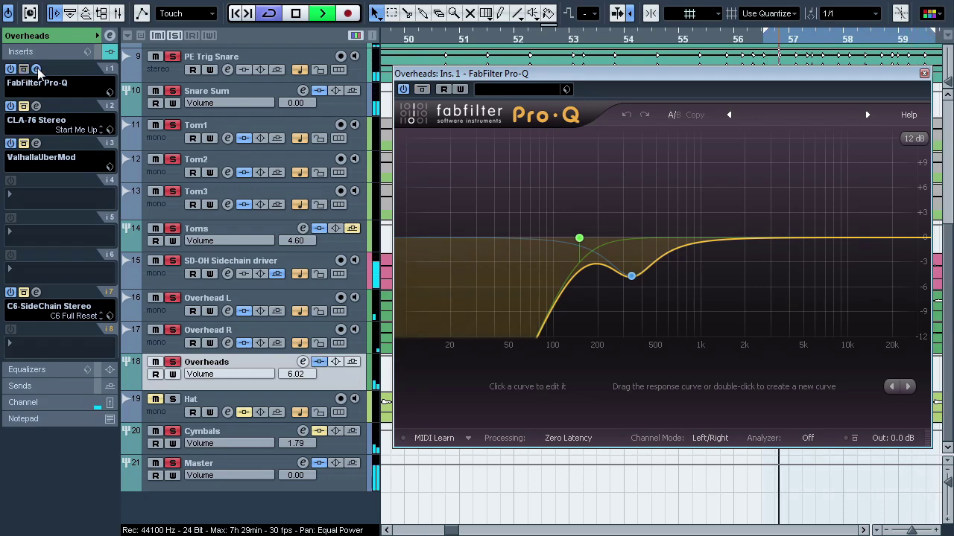
click(35, 69)
key(space)
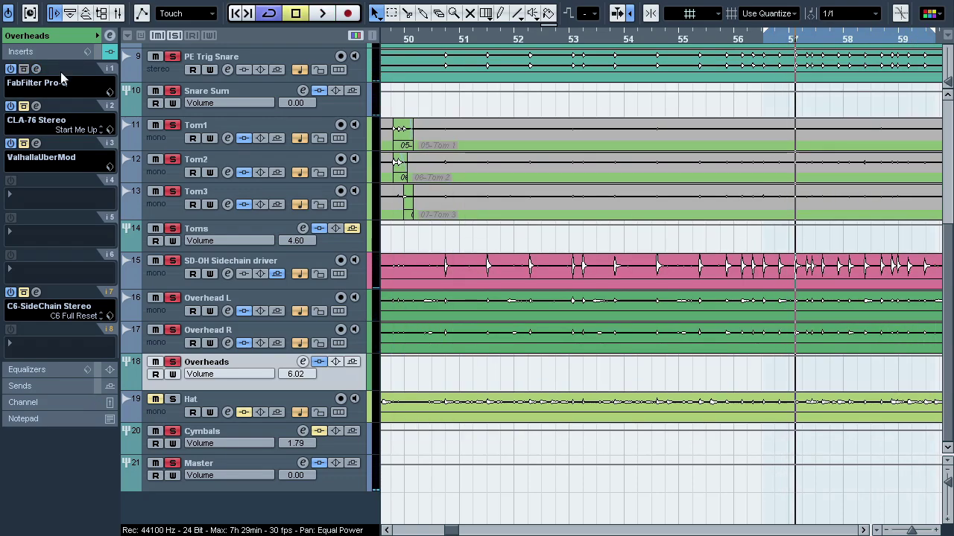
Open the CLA-76 Stereo on the Overheads group, compare it active and bypassed during playback, leave it active, and close it
click(36, 107)
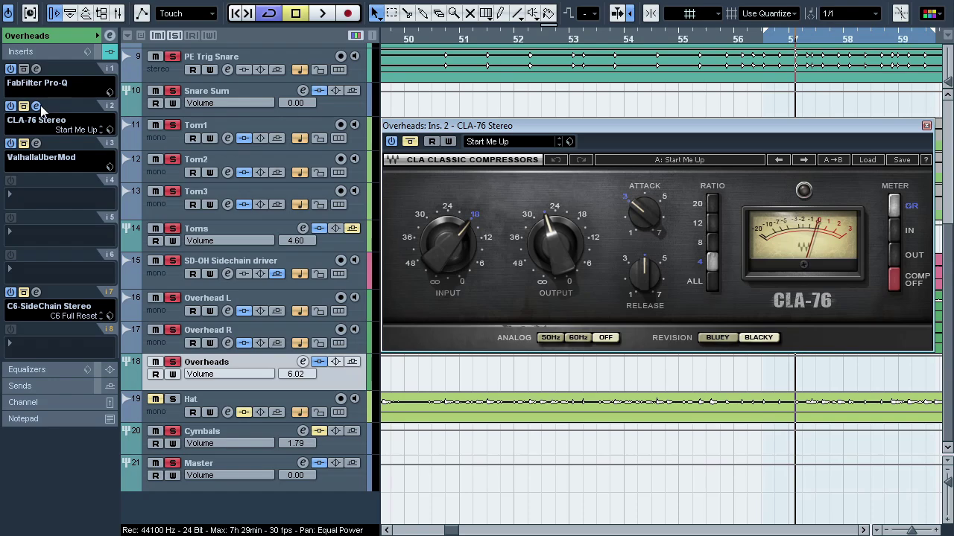
key(space)
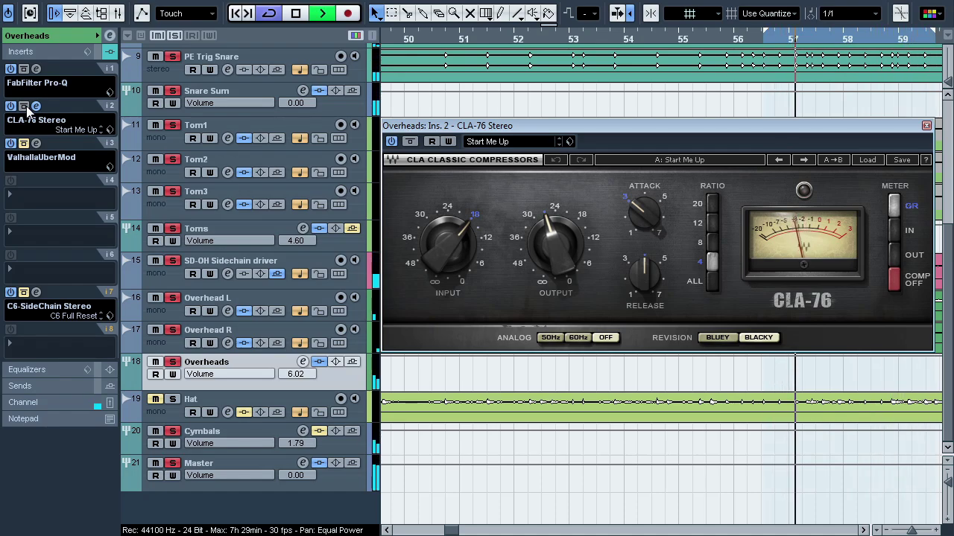
click(27, 107)
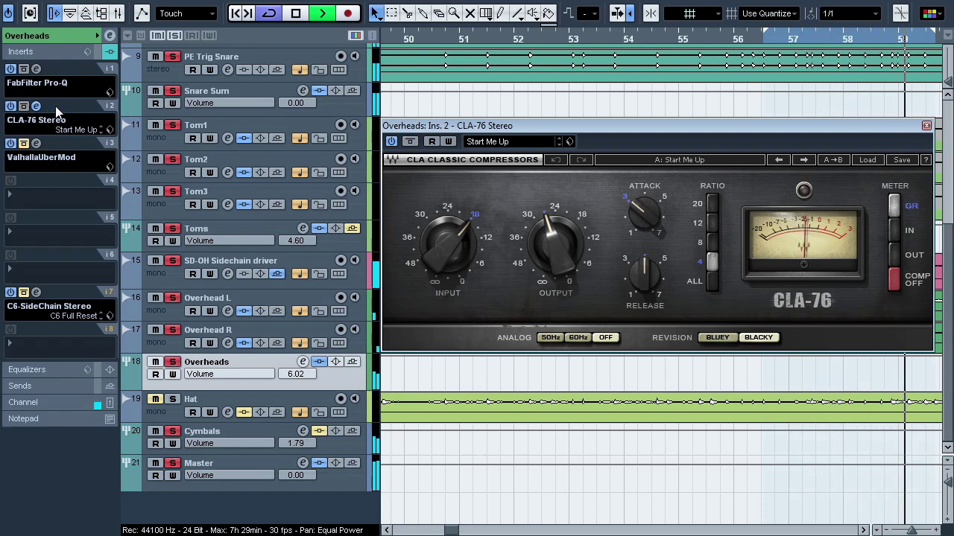
click(24, 107)
click(35, 106)
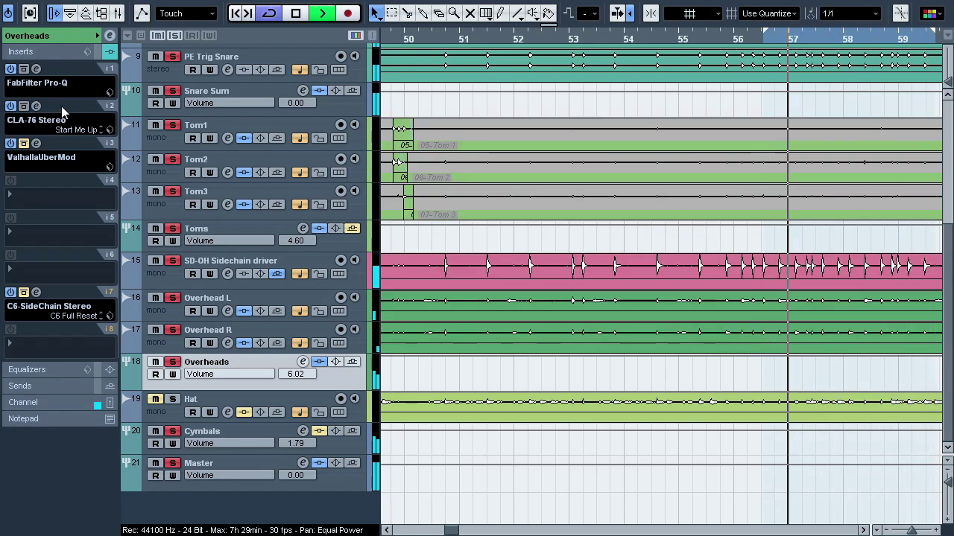
key(space)
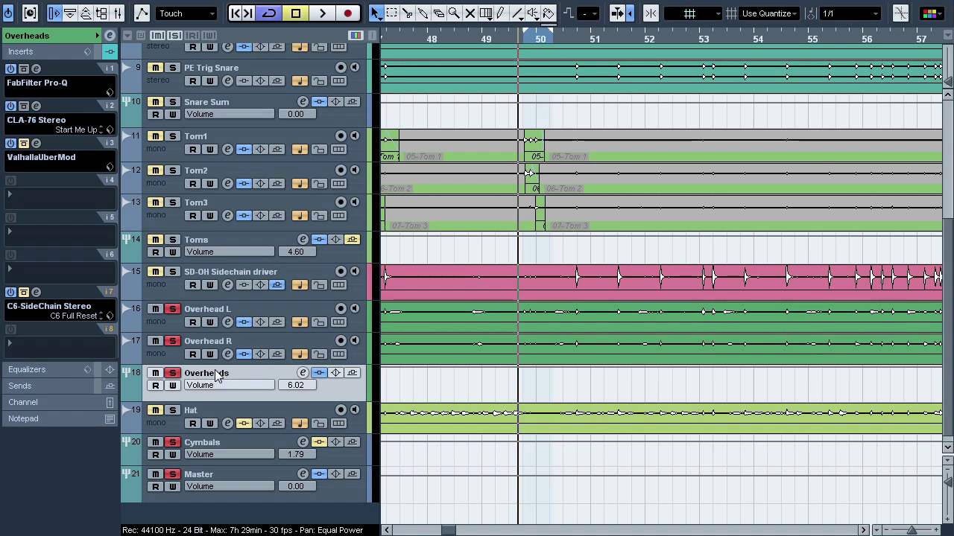
Loop the tom fill around bar 50, comparing the soloed Toms group with and without the Overheads group
key(space)
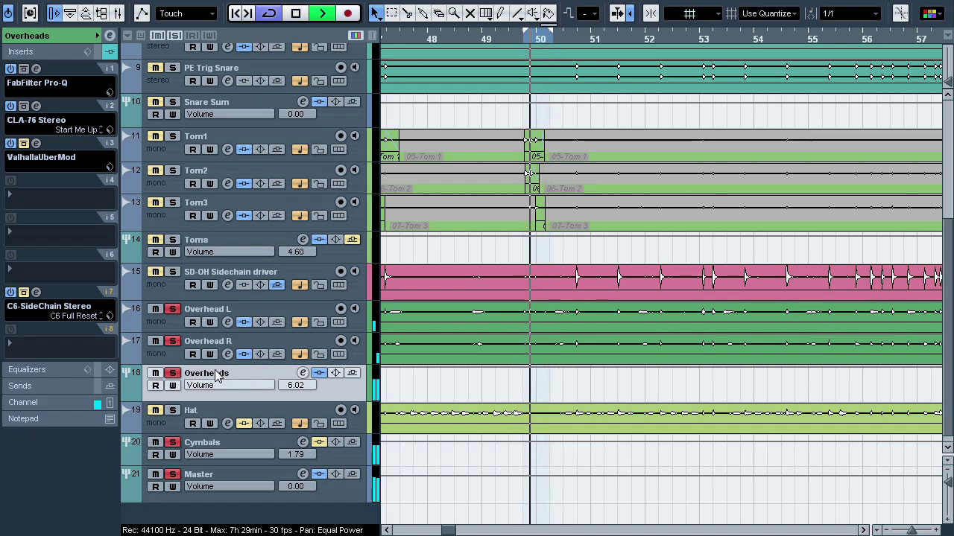
click(221, 239)
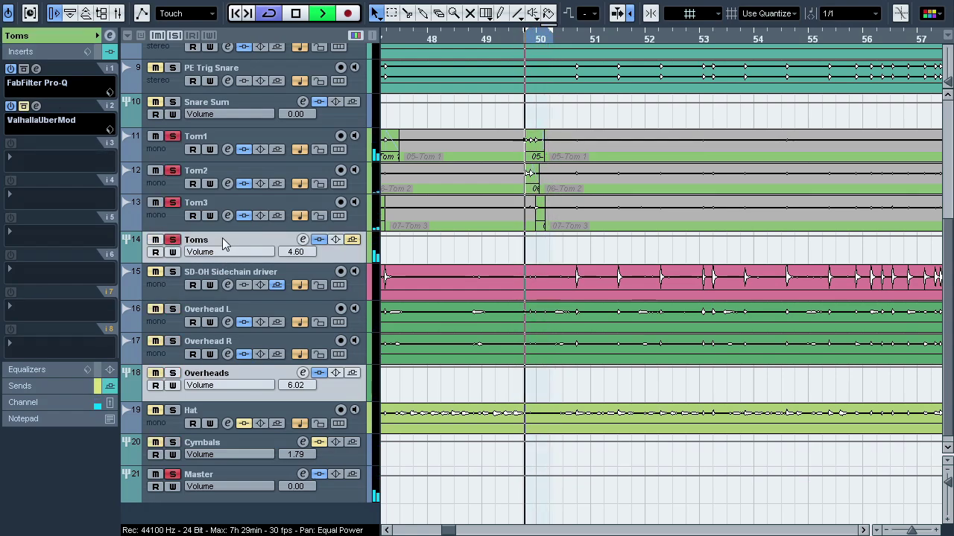
click(172, 373)
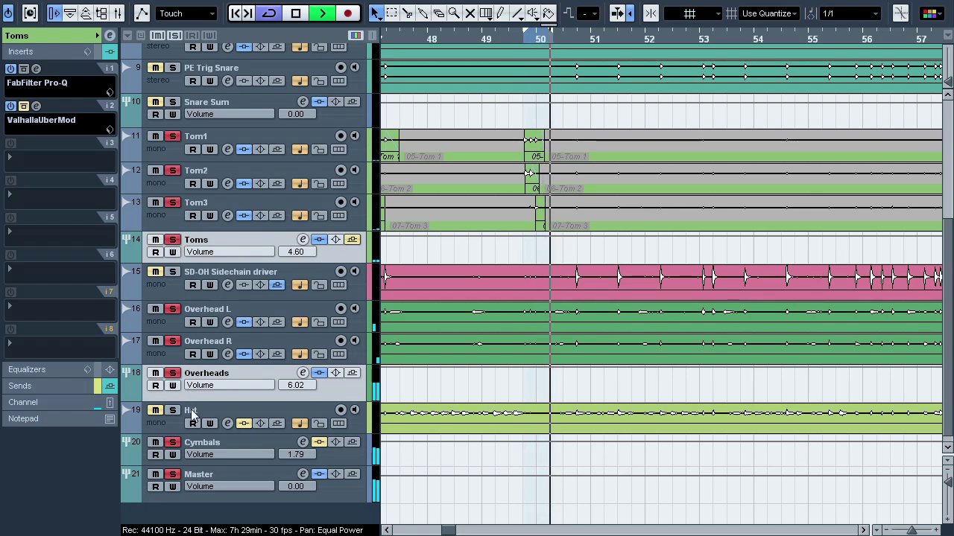
click(176, 379)
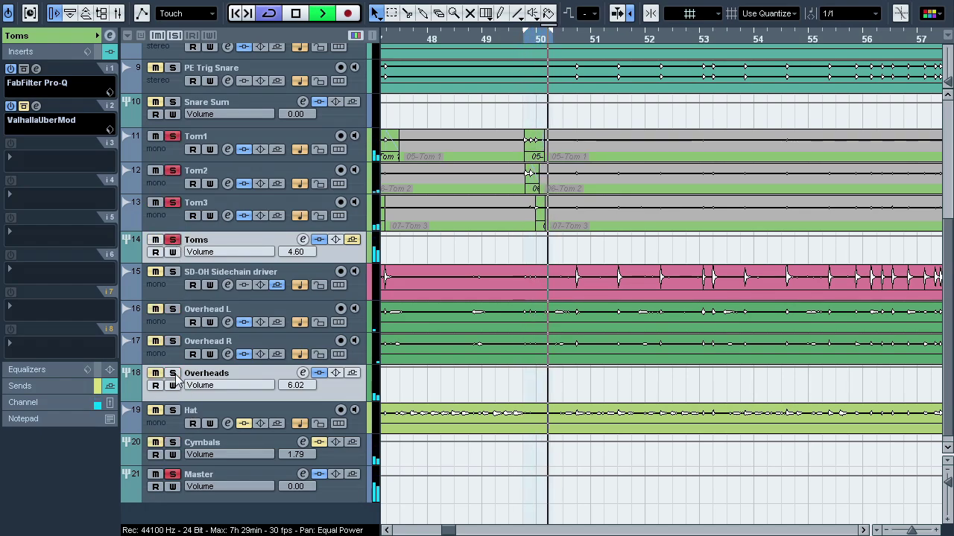
click(173, 373)
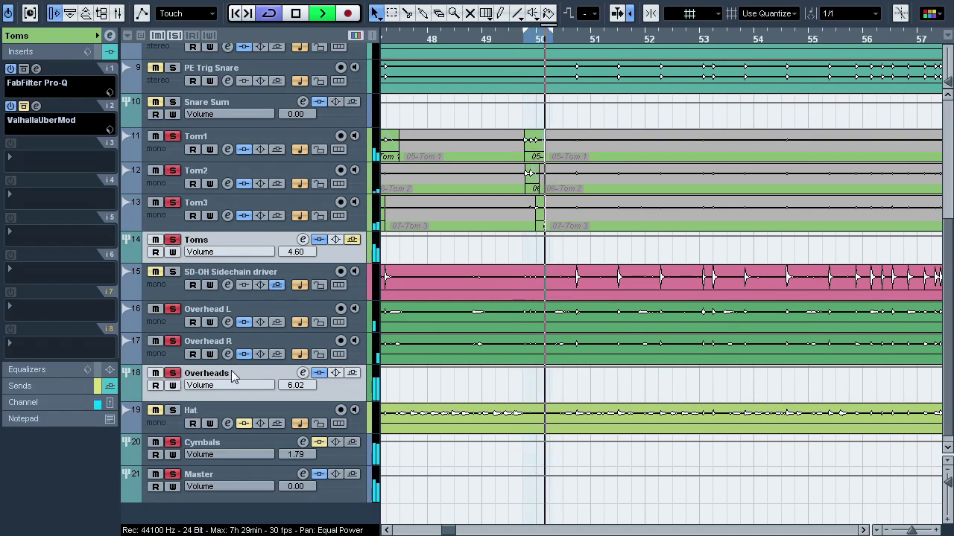
key(space)
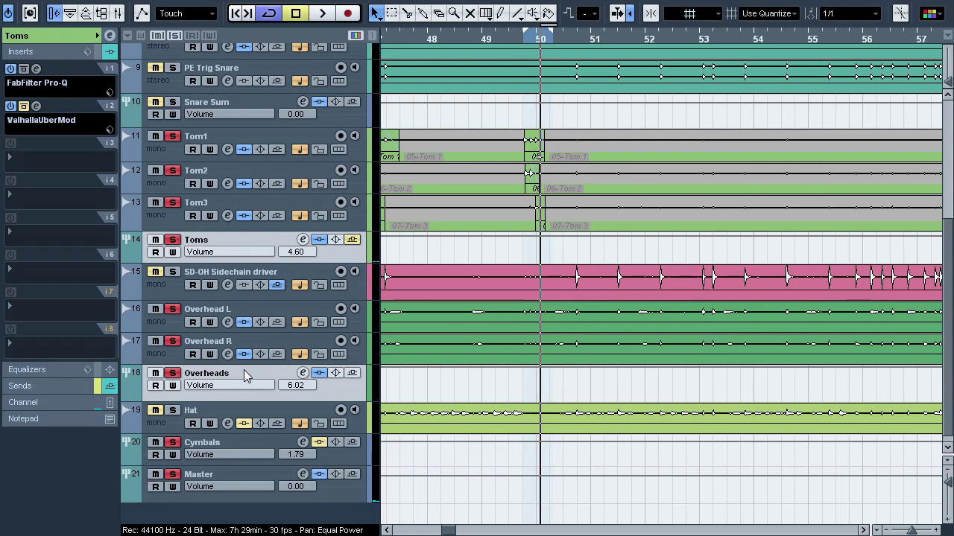
Open and activate the C6-SideChain Stereo on the Overheads group and compare the group's inserts bypassed and active over the looped tom fill
click(243, 370)
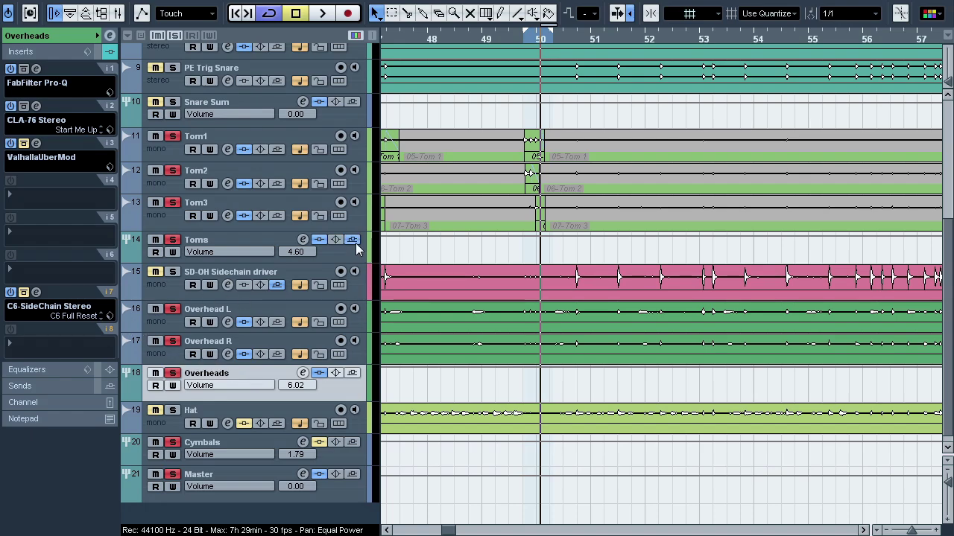
click(39, 294)
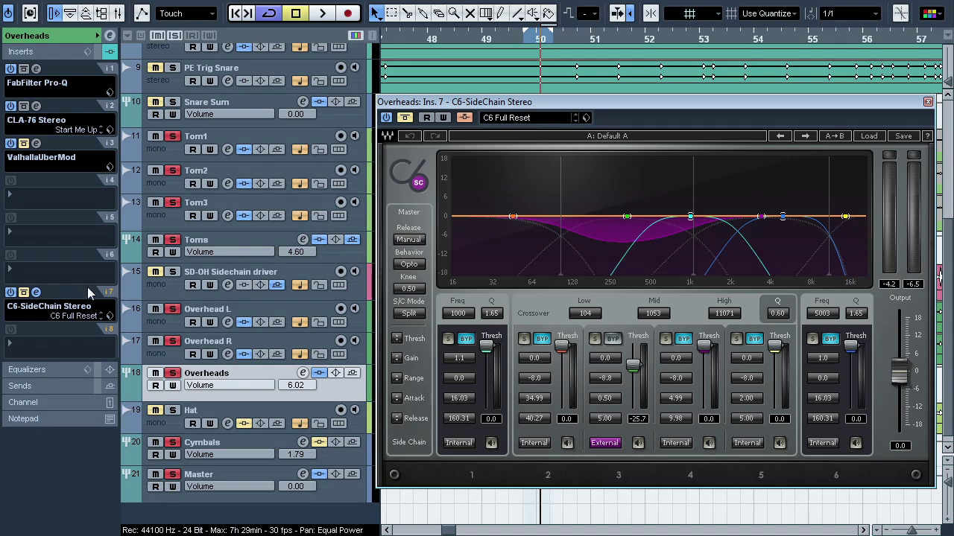
key(space)
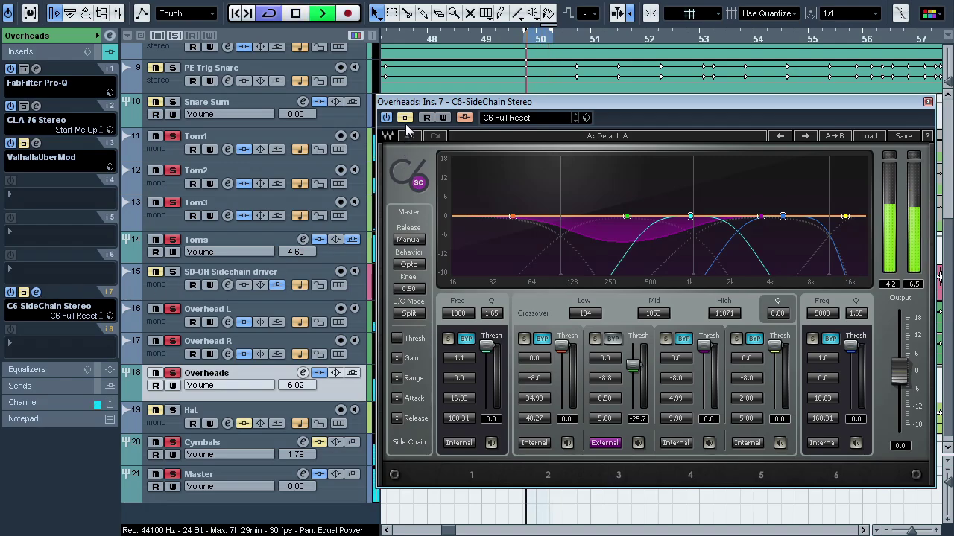
click(352, 239)
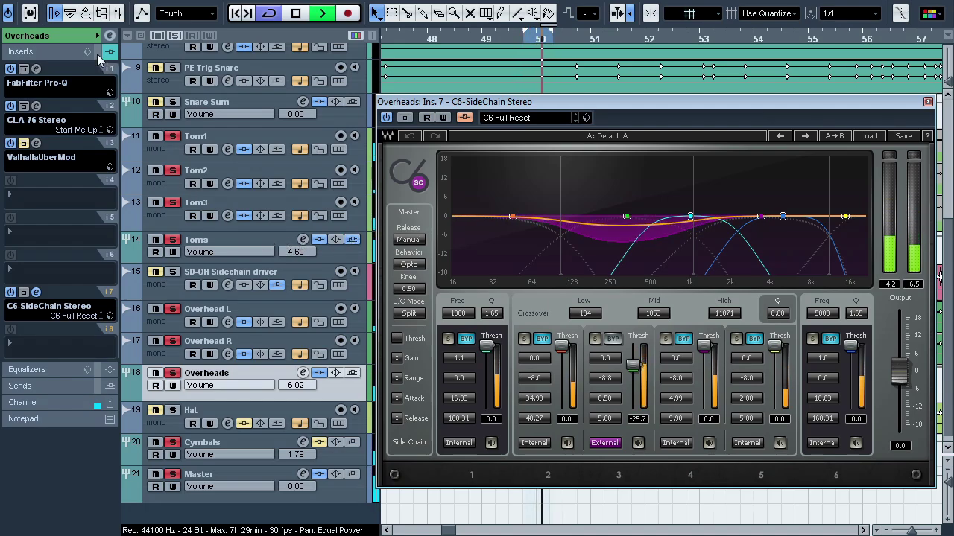
click(98, 54)
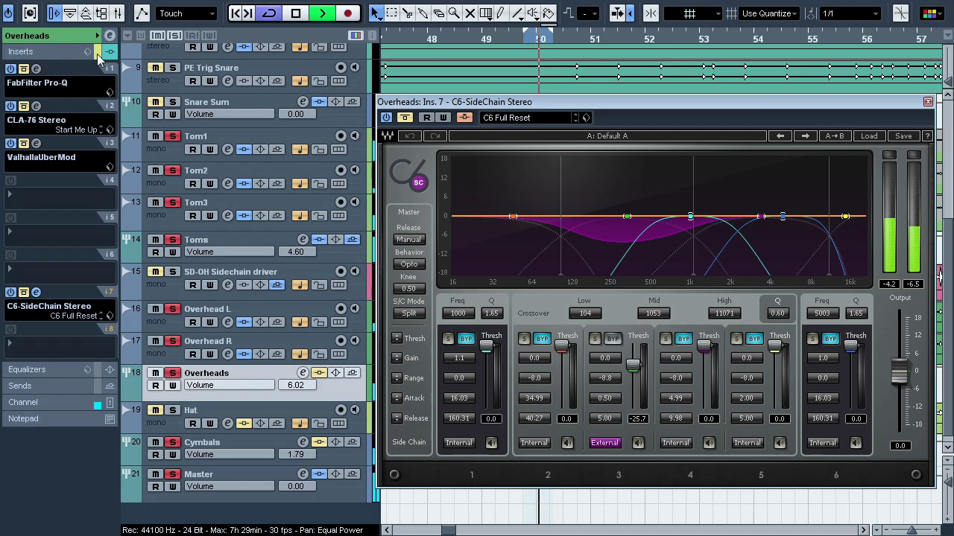
click(98, 54)
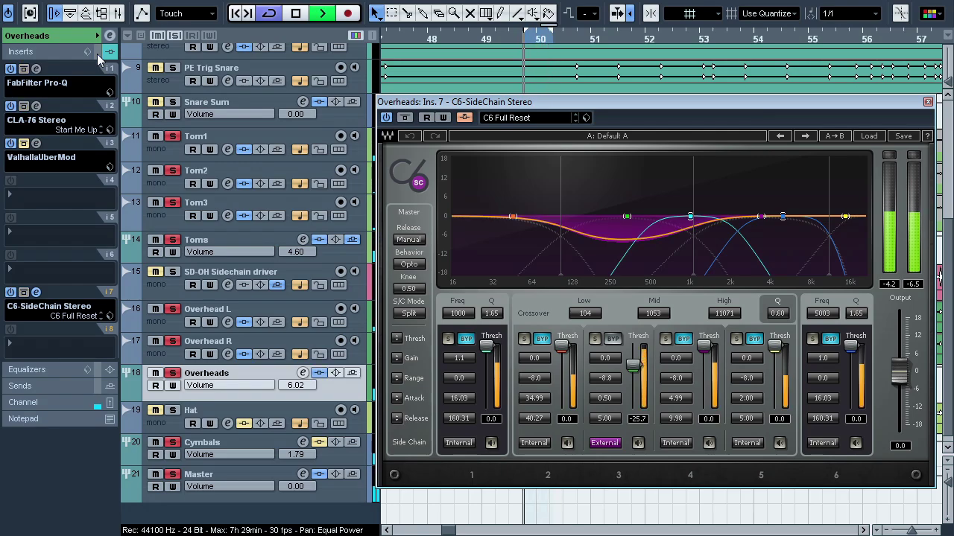
Clear all solos, compare the Overheads group's inserts bypassed and active in the full drum mix past bar 52, and close the C6-SideChain window
click(170, 272)
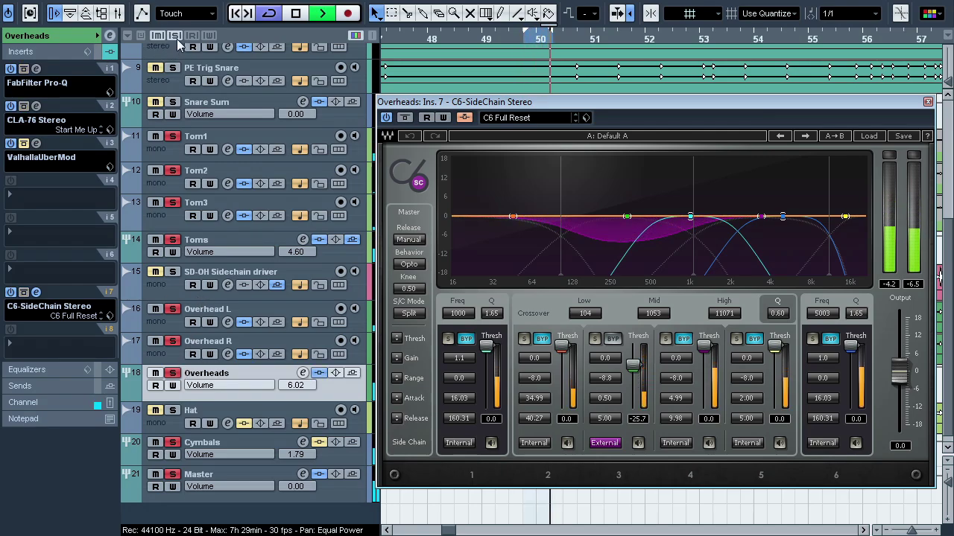
click(668, 39)
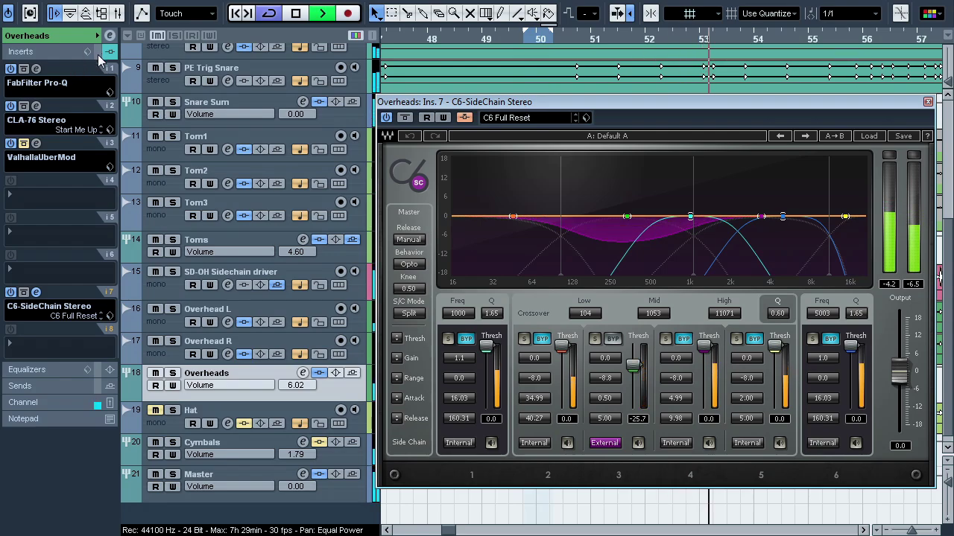
click(99, 58)
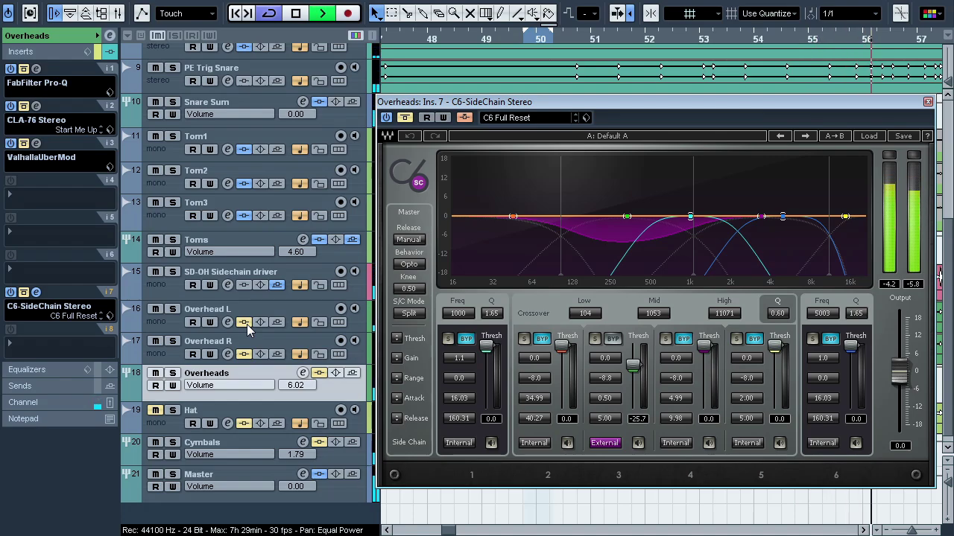
click(318, 374)
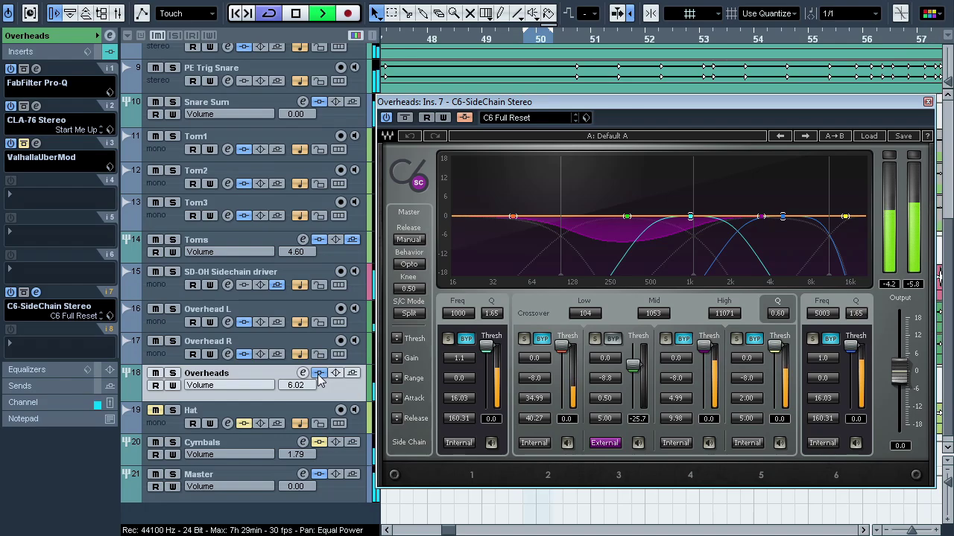
click(318, 374)
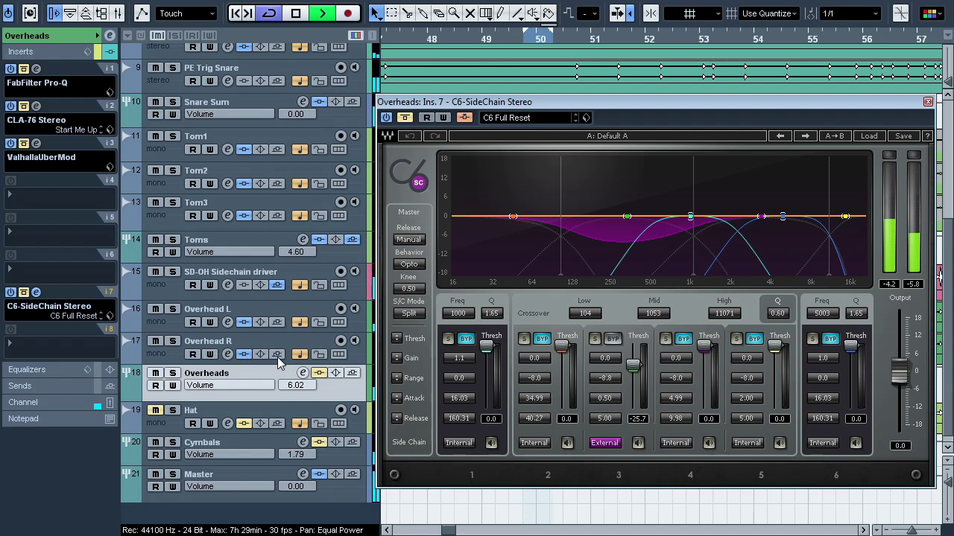
click(320, 376)
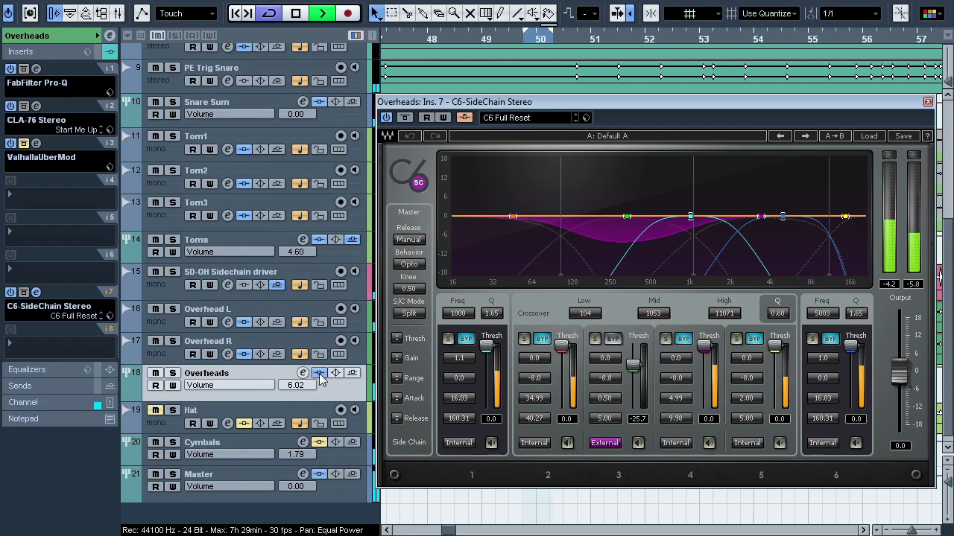
click(37, 293)
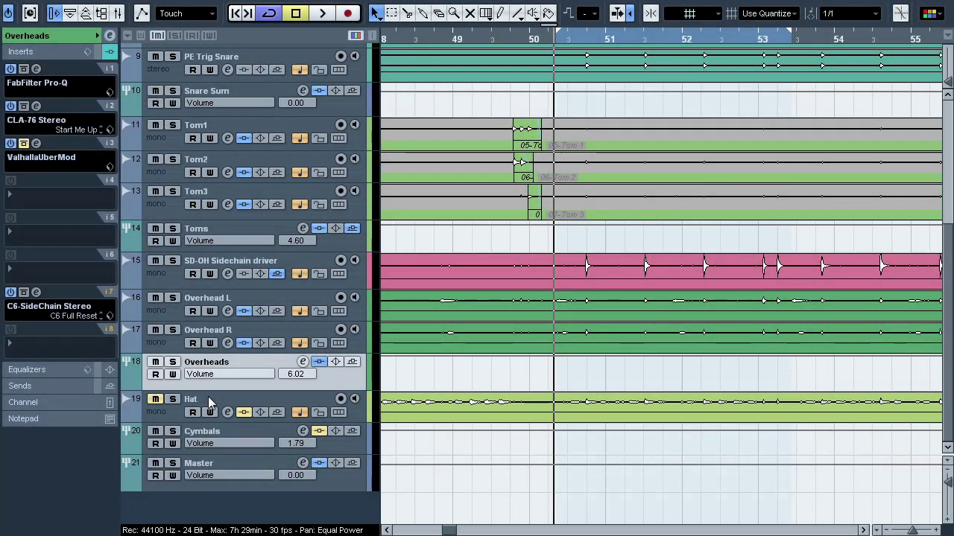
Unmute the Hat track during looped playback, audition it soloed, and stop playback
click(208, 396)
key(space)
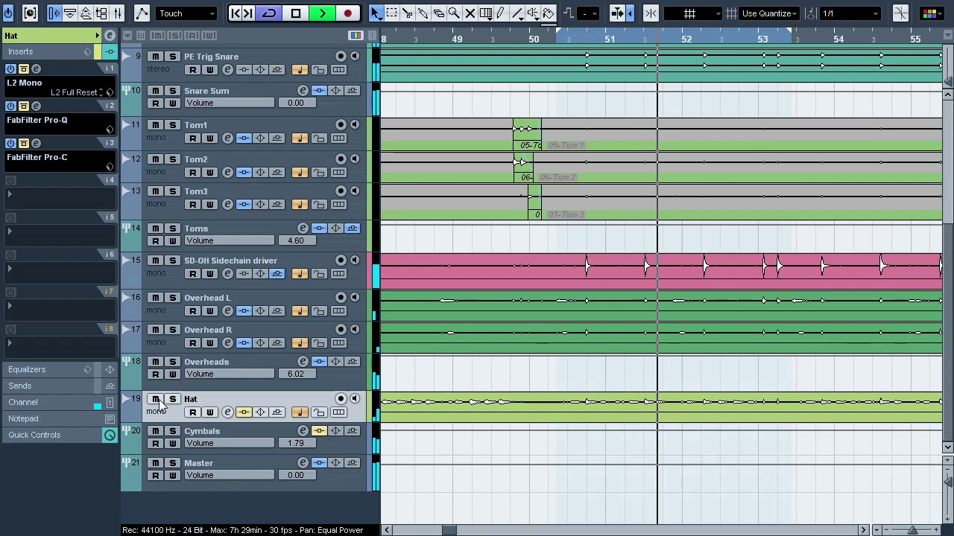
click(172, 400)
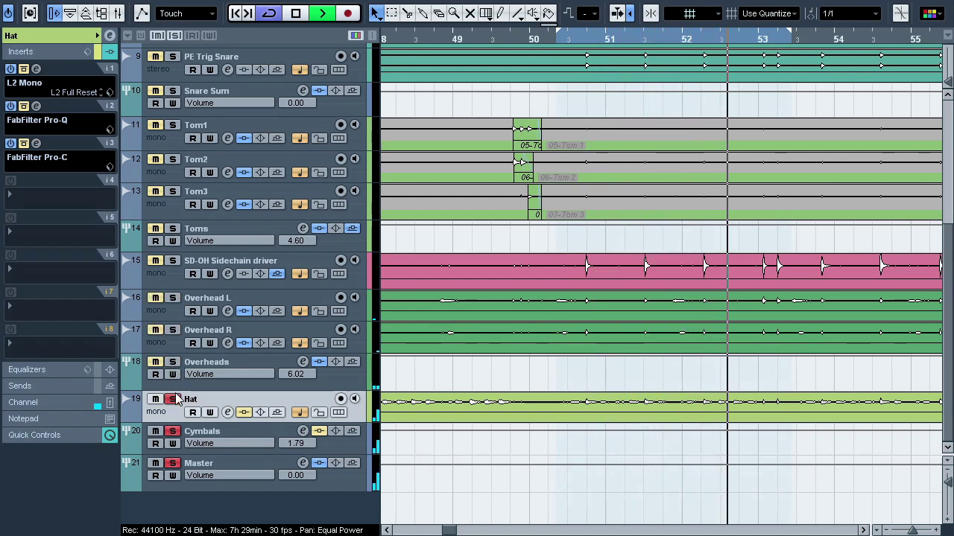
key(space)
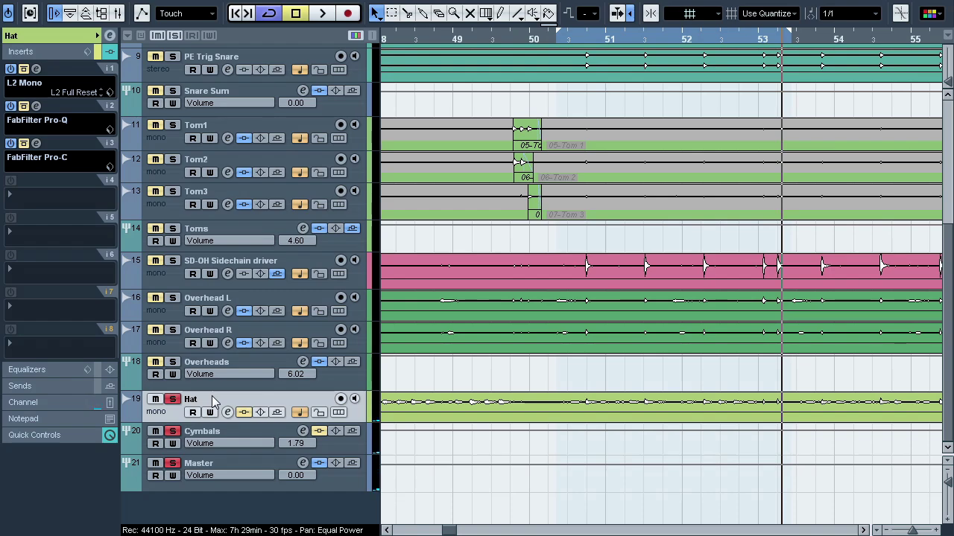
Inspect the Hat track's L2 Mono, FabFilter Pro-C and FabFilter Pro-Q settings, closing each plug-in window
click(36, 68)
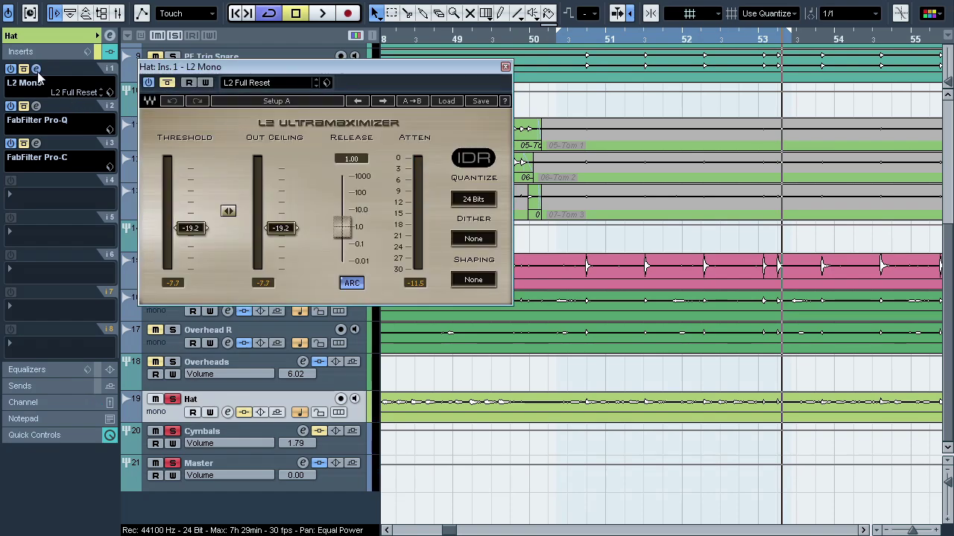
click(36, 70)
click(37, 145)
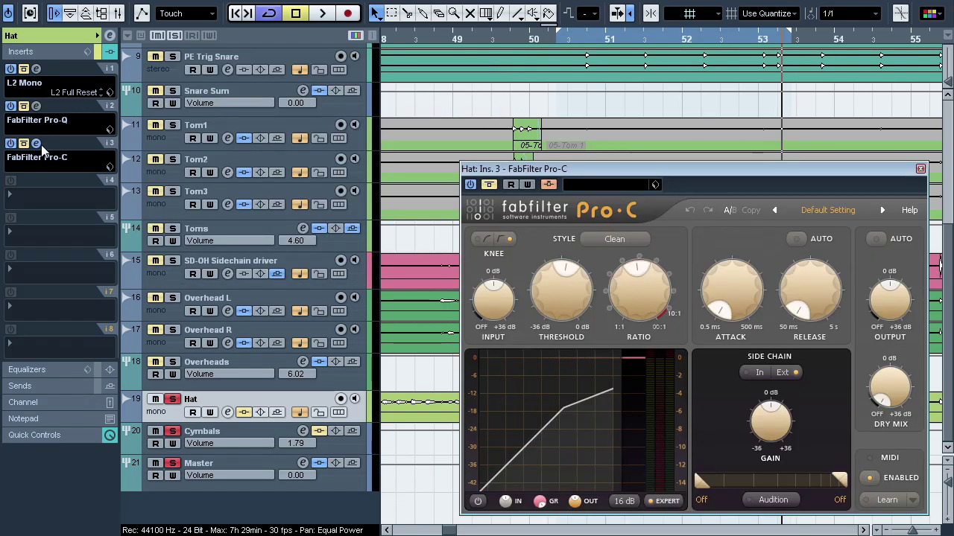
click(38, 145)
click(36, 106)
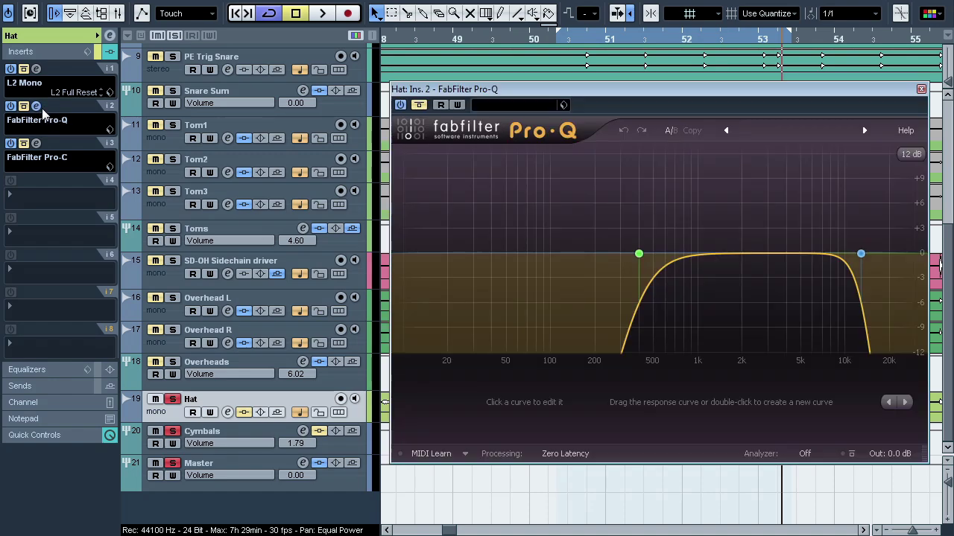
click(35, 106)
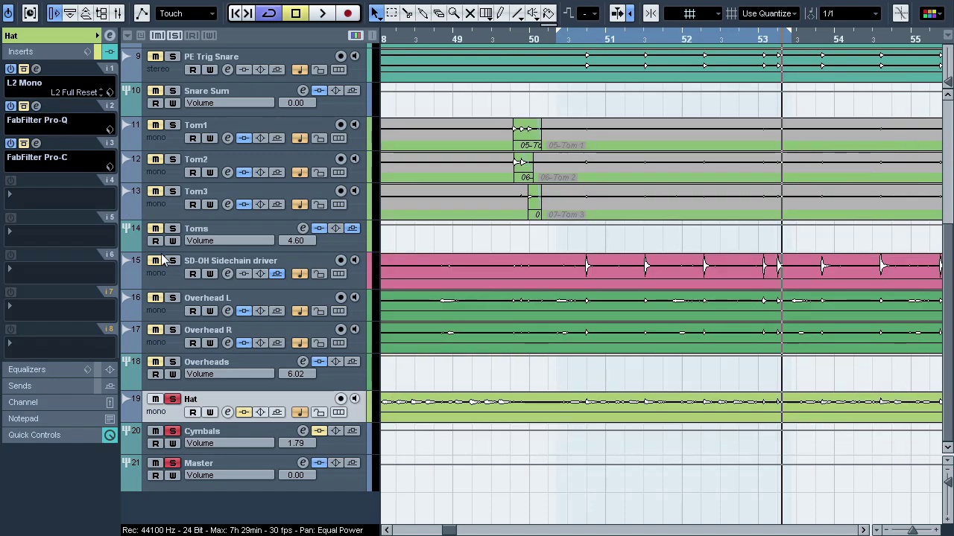
Compare the Hat, Overhead L, Overhead R and Overheads inserts bypassed and active during unsoloed playback, leaving all of them active
key(space)
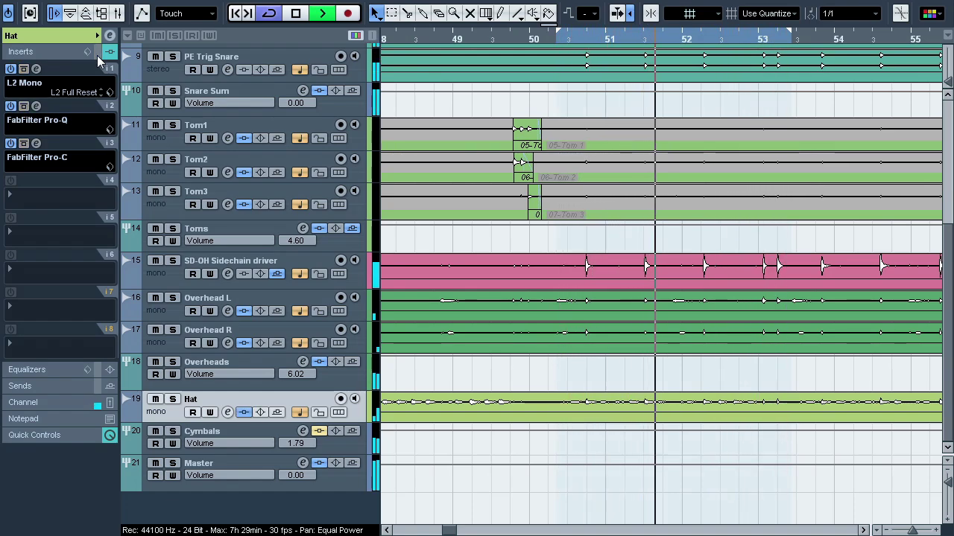
click(319, 363)
click(244, 414)
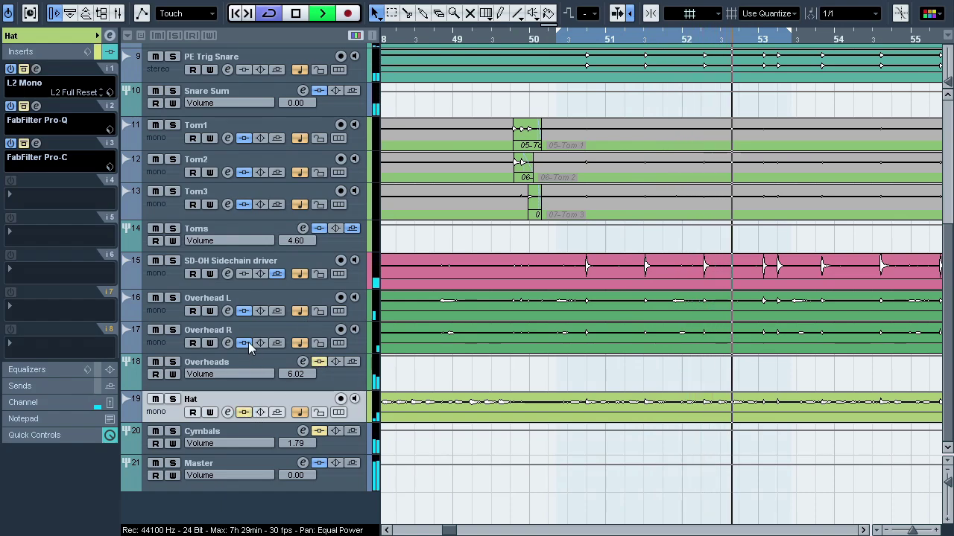
click(245, 344)
click(244, 311)
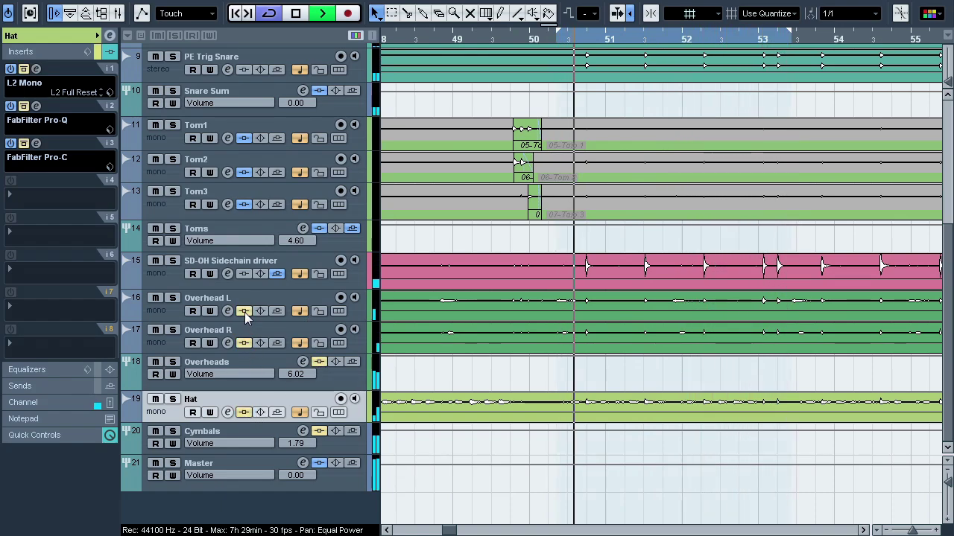
click(246, 313)
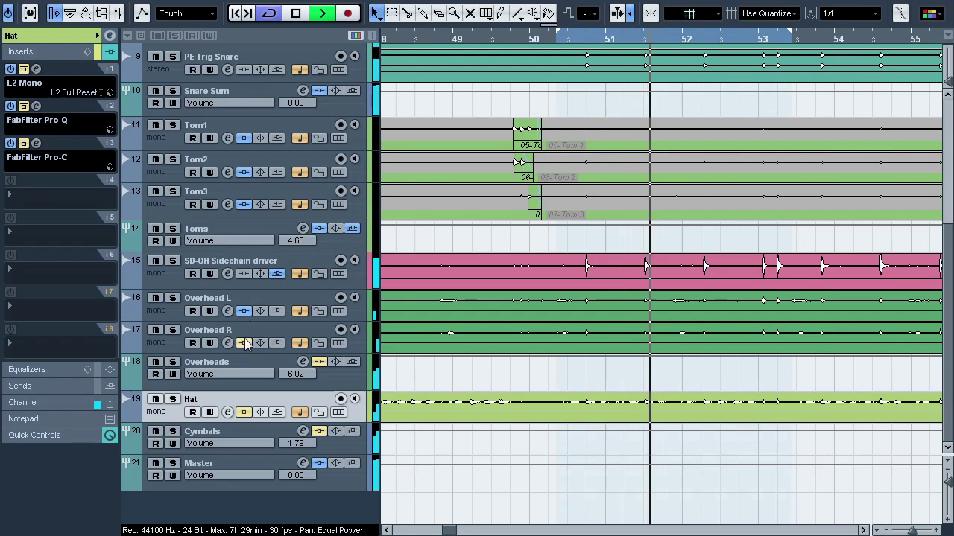
click(245, 344)
click(319, 363)
click(245, 412)
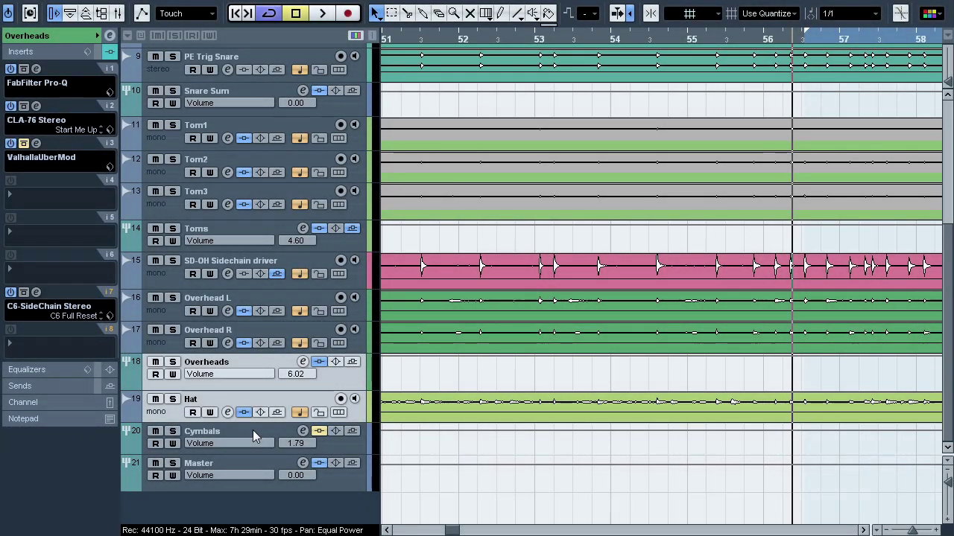
Inspect the Cymbals group's StereoEnhancer and the upper band of its FabFilter Saturn, leaving the Saturn window open
click(252, 438)
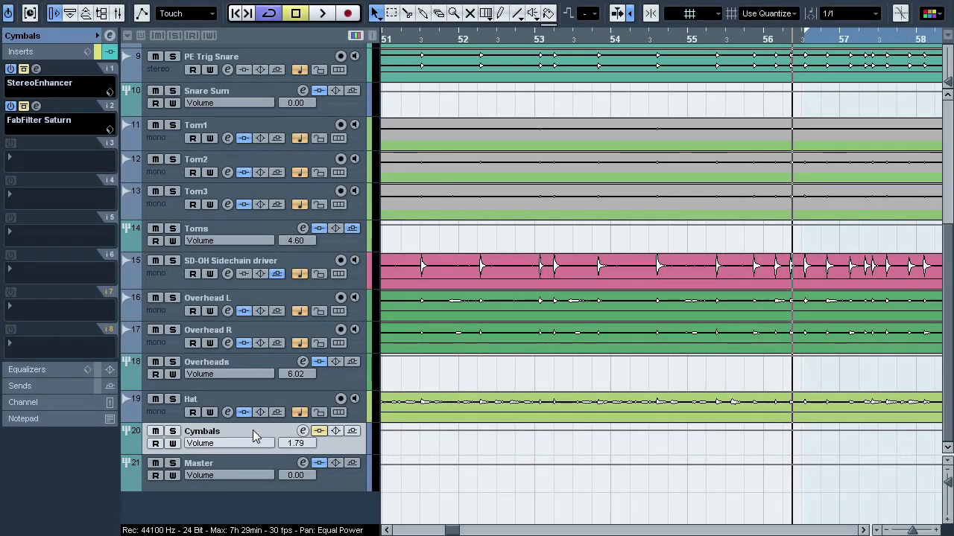
click(36, 69)
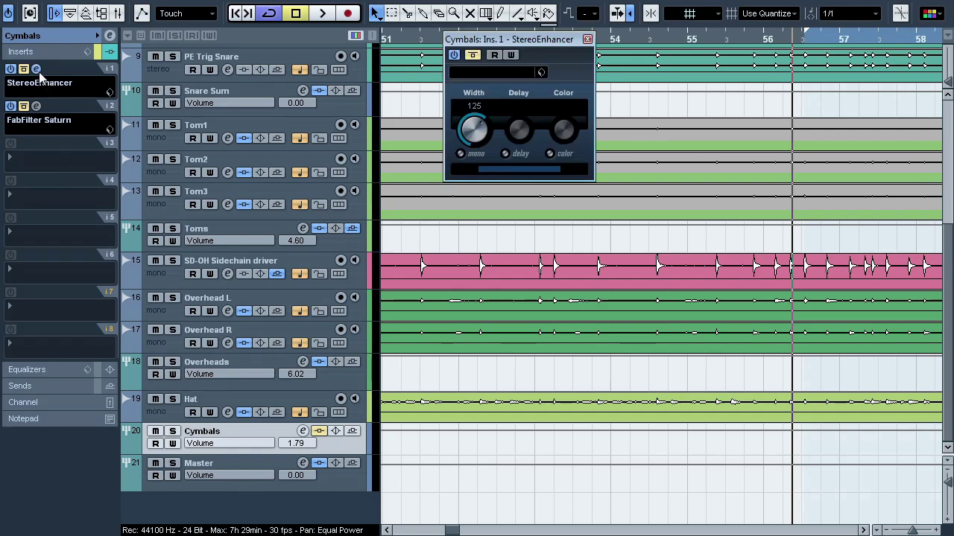
click(37, 70)
click(36, 106)
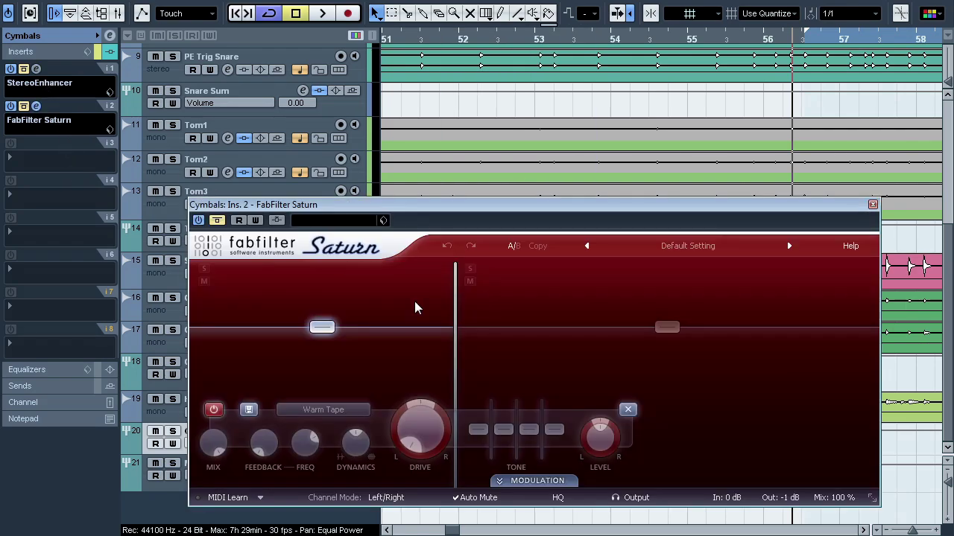
click(598, 361)
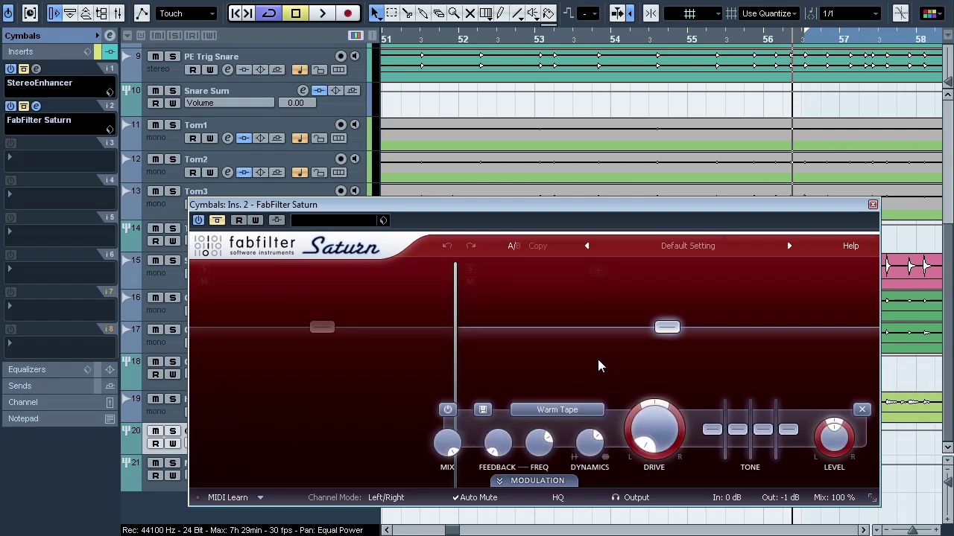
Compare the Cymbals group's StereoEnhancer and FabFilter Saturn individually bypassed and active during looped playback, leaving both active
key(space)
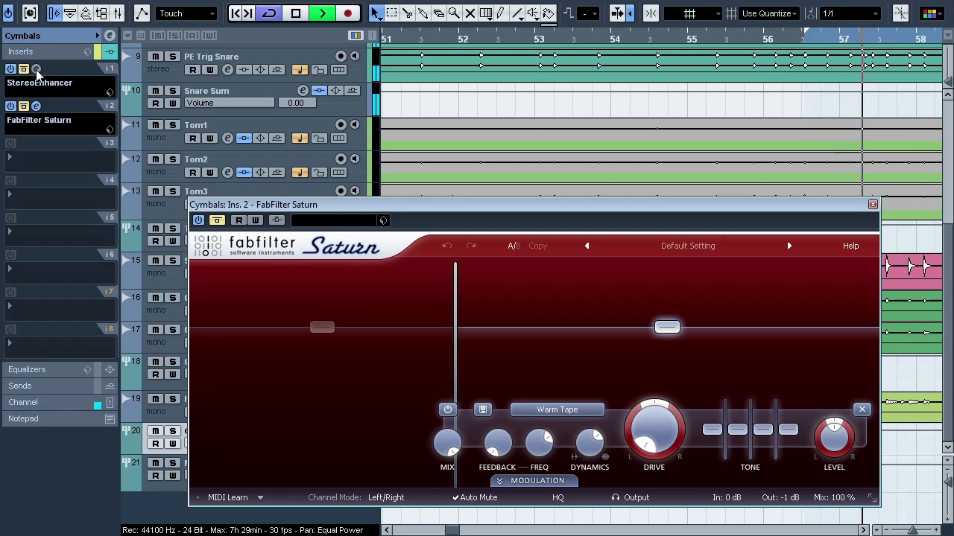
click(24, 106)
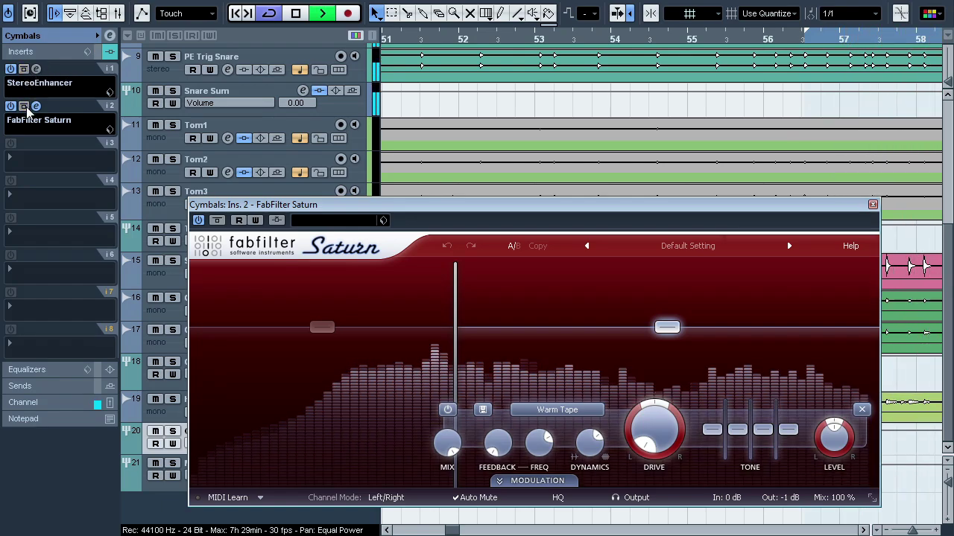
click(24, 106)
click(25, 70)
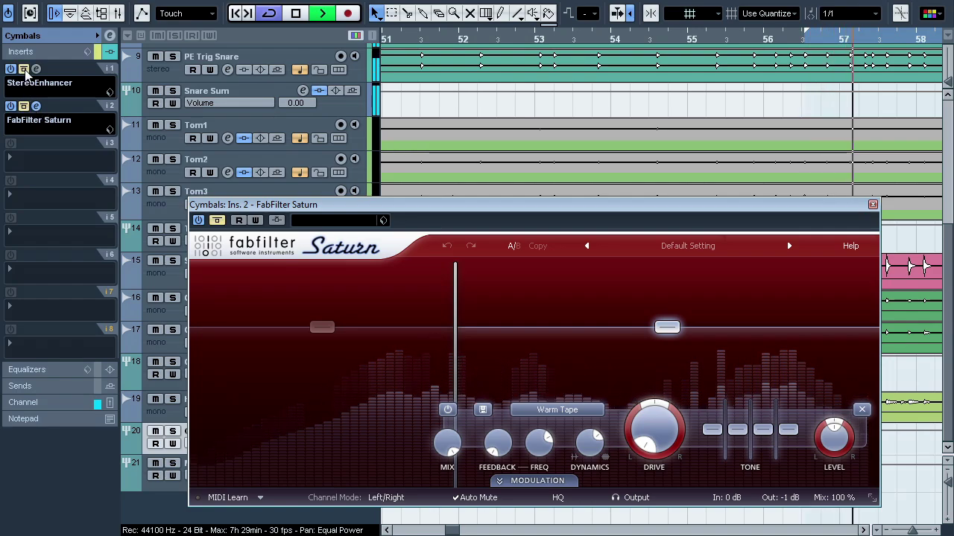
click(24, 70)
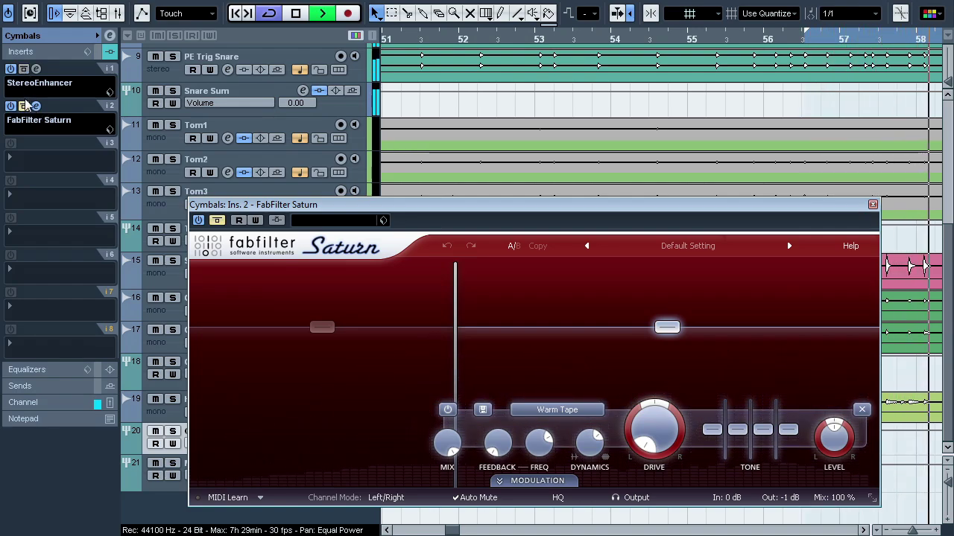
click(24, 107)
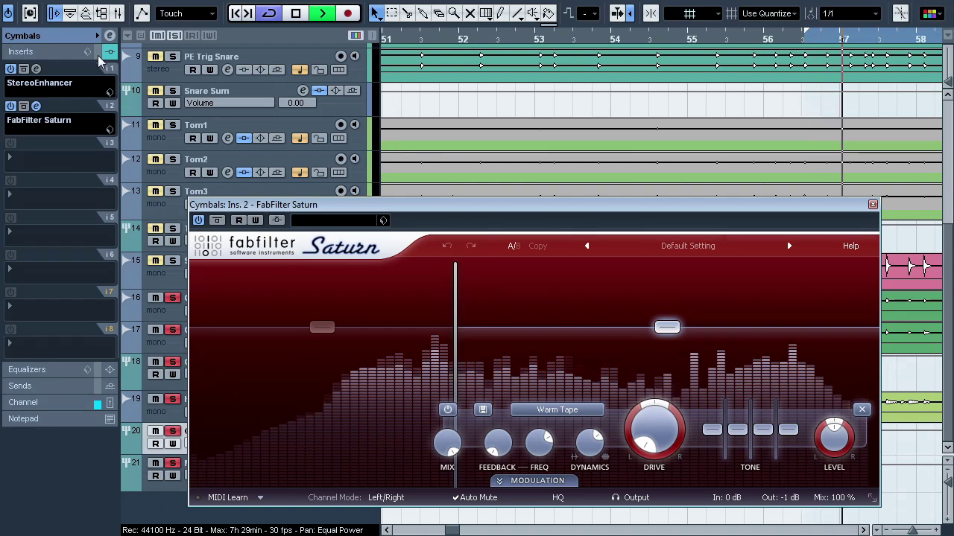
Compare all Cymbals inserts together bypassed and active during playback, leave them active, and close the FabFilter Saturn window
click(98, 53)
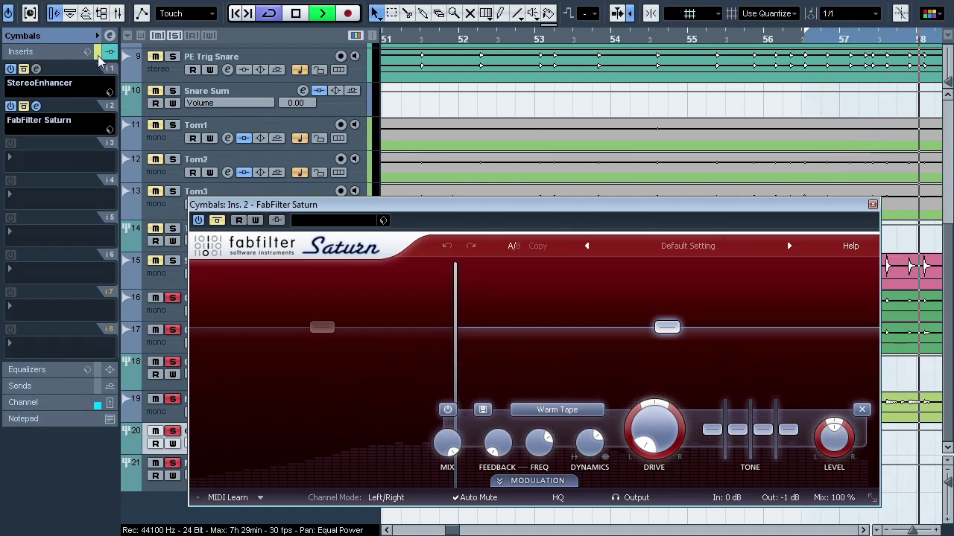
click(98, 53)
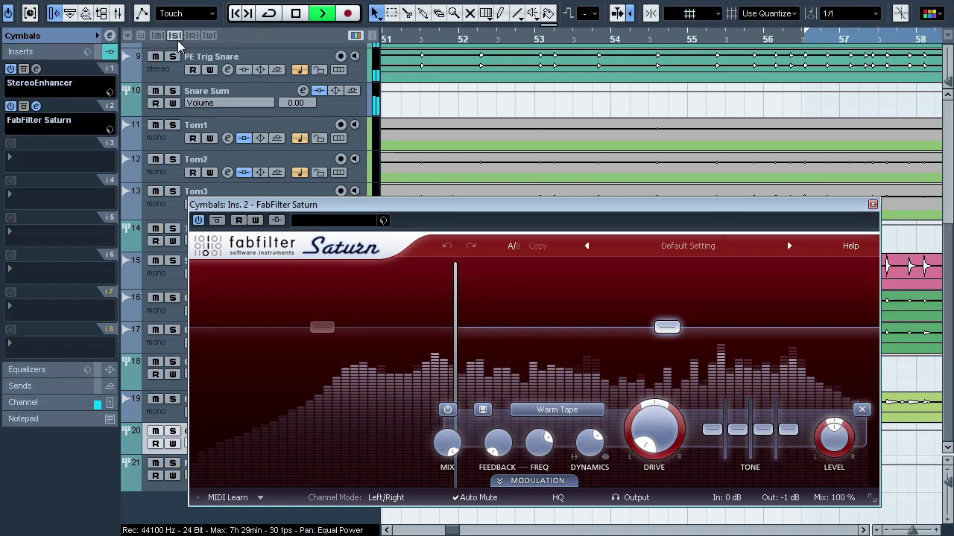
click(872, 204)
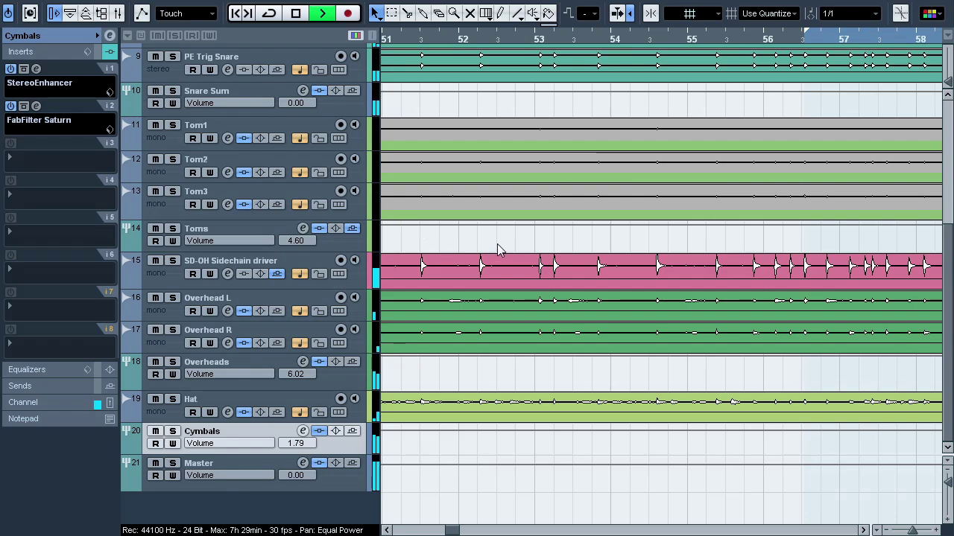
Stop playback and place the project cursor just before bar 73, at the start of the second Tom 2 section
drag(912, 530, 904, 531)
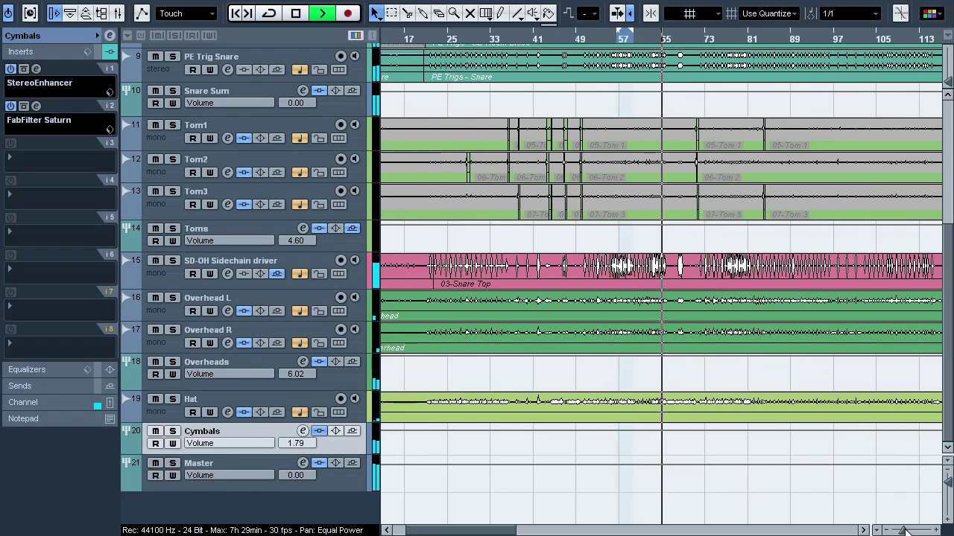
drag(947, 339, 948, 319)
scroll(947, 235, up, 1)
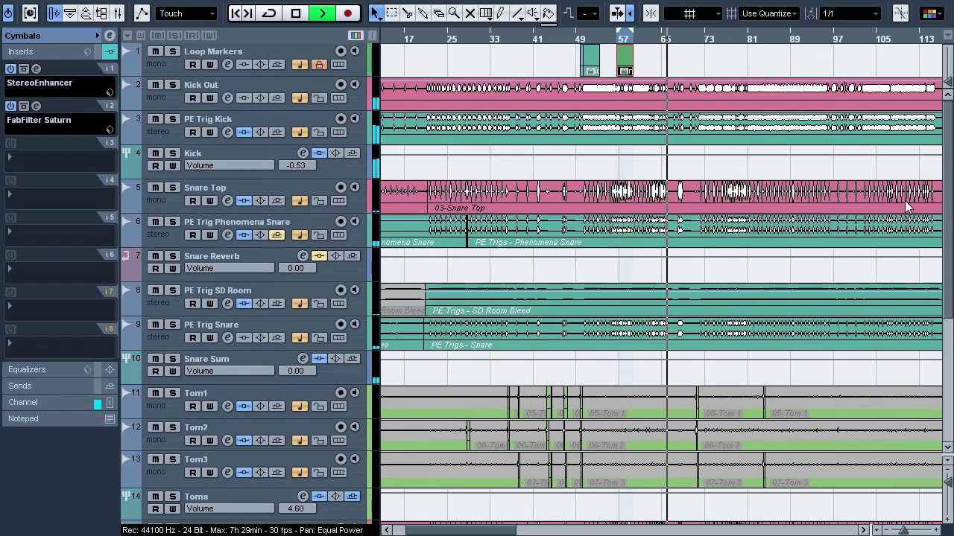
key(space)
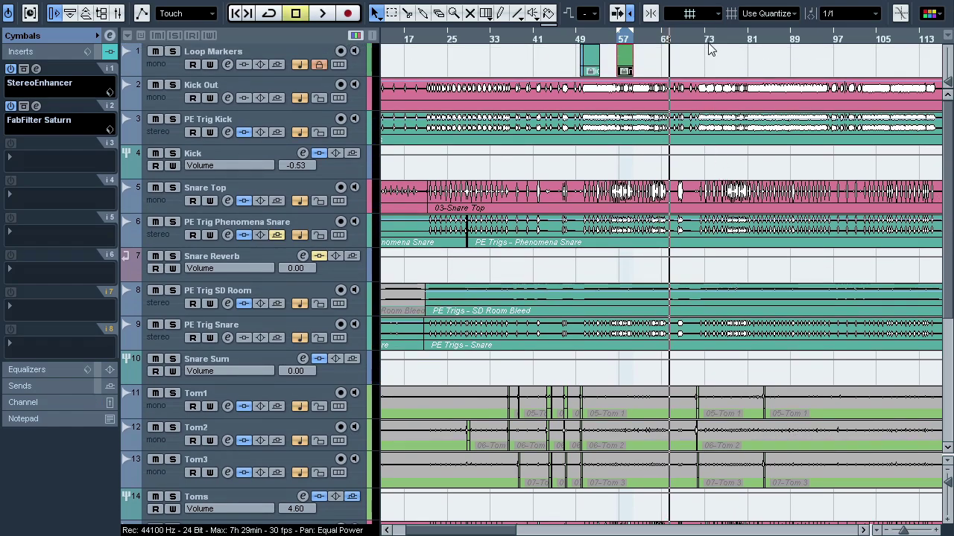
drag(699, 41, 698, 67)
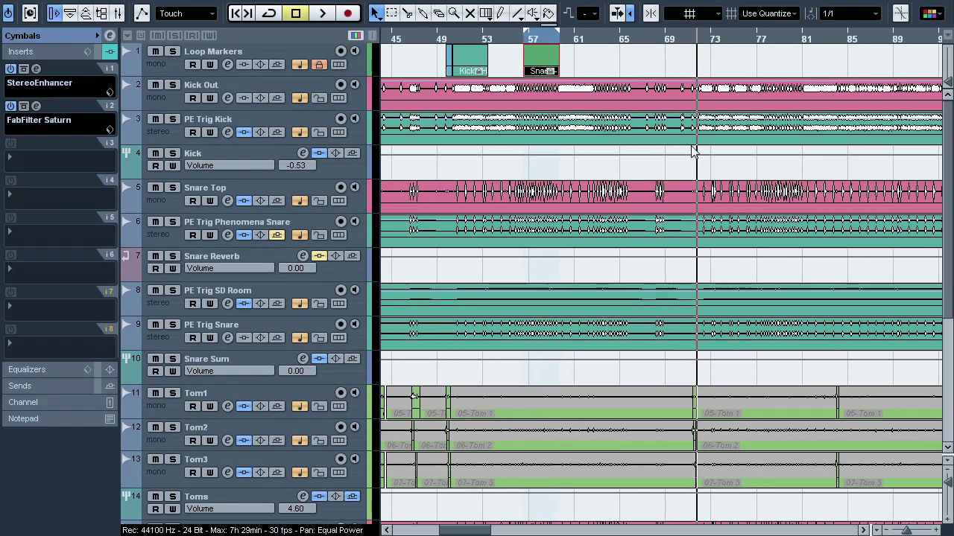
Activate the PE Trig Phenomena Snare's sends, then activate the Snare Reverb channel's ValhallaUberMod and open its window
click(266, 227)
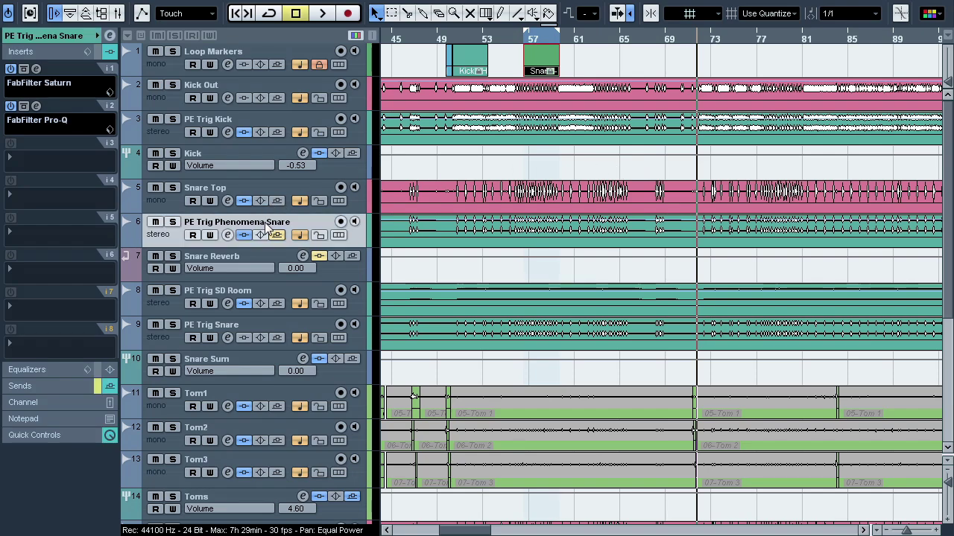
click(46, 385)
click(278, 234)
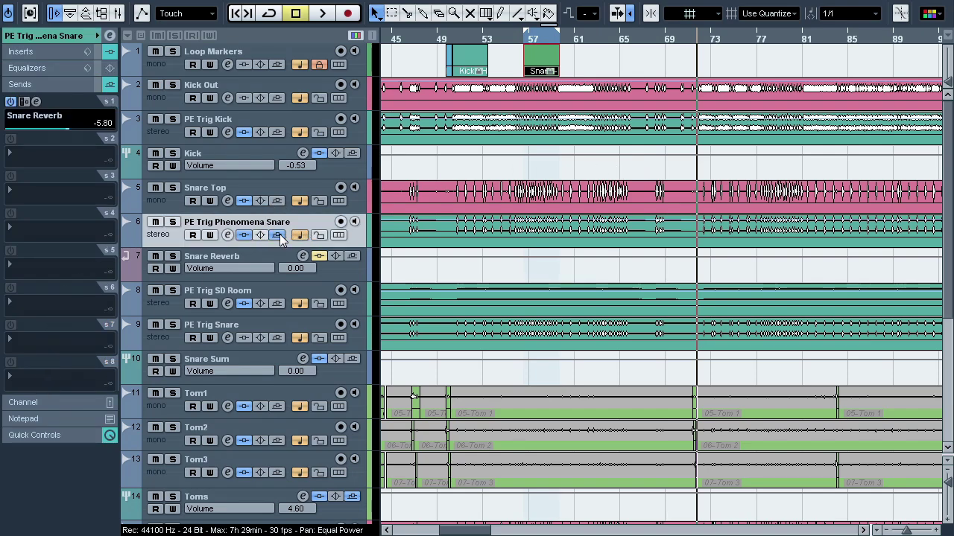
click(233, 258)
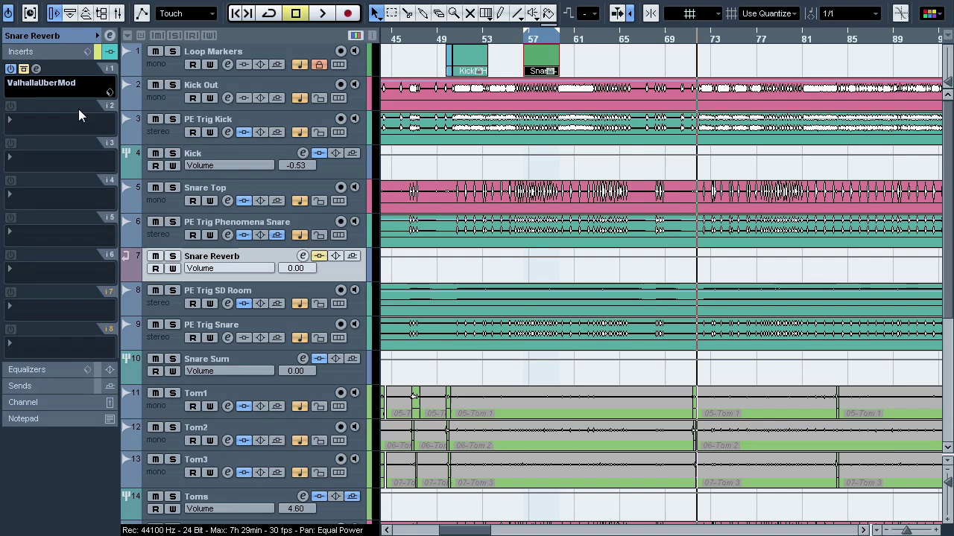
click(37, 70)
Compare the PE Trig Phenomena Snare's reverb send bypassed and active during playback, audition the snare soloed with Snare Reverb, and stop
key(space)
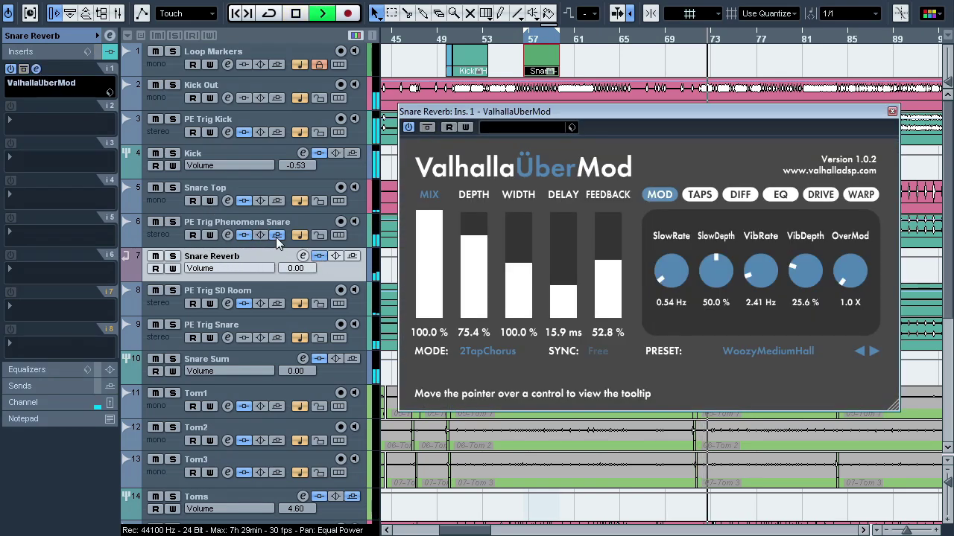
click(277, 235)
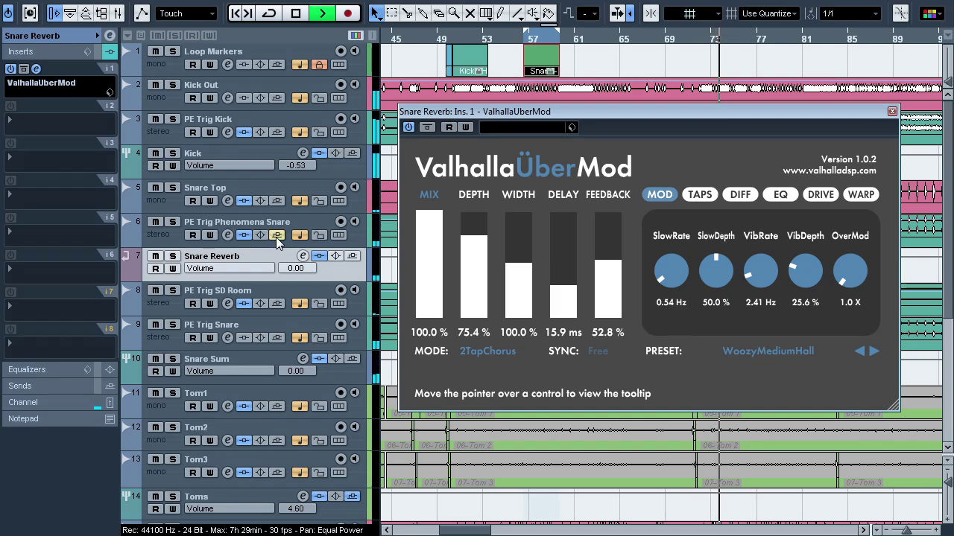
click(277, 234)
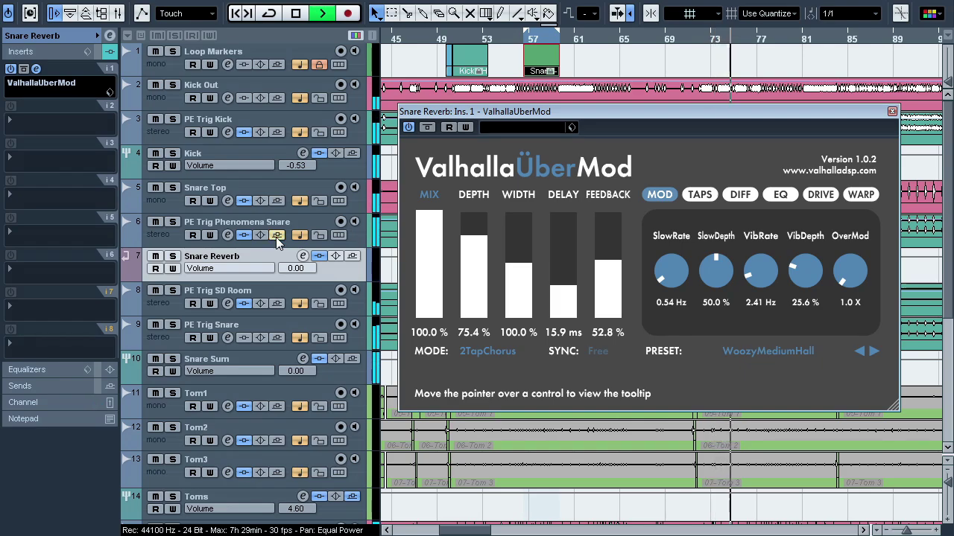
click(172, 222)
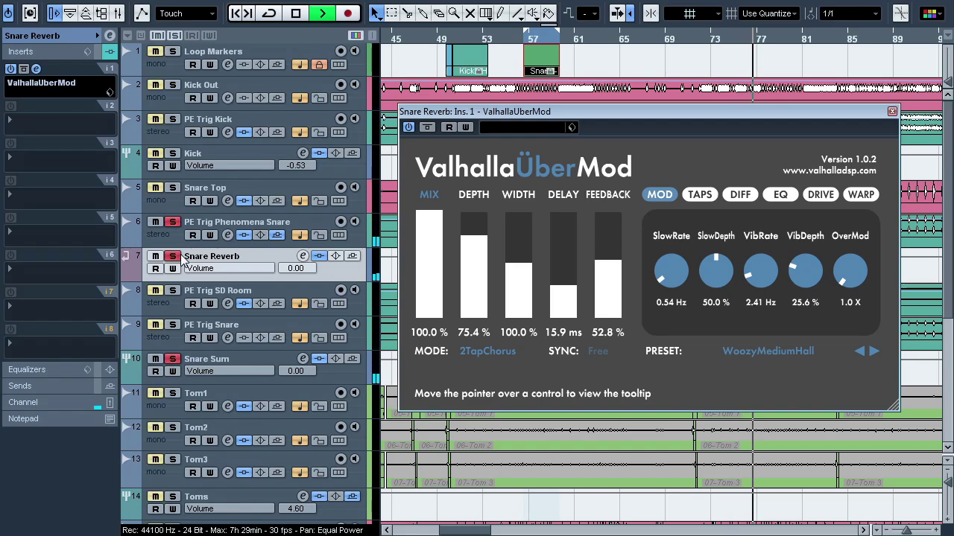
click(175, 256)
key(space)
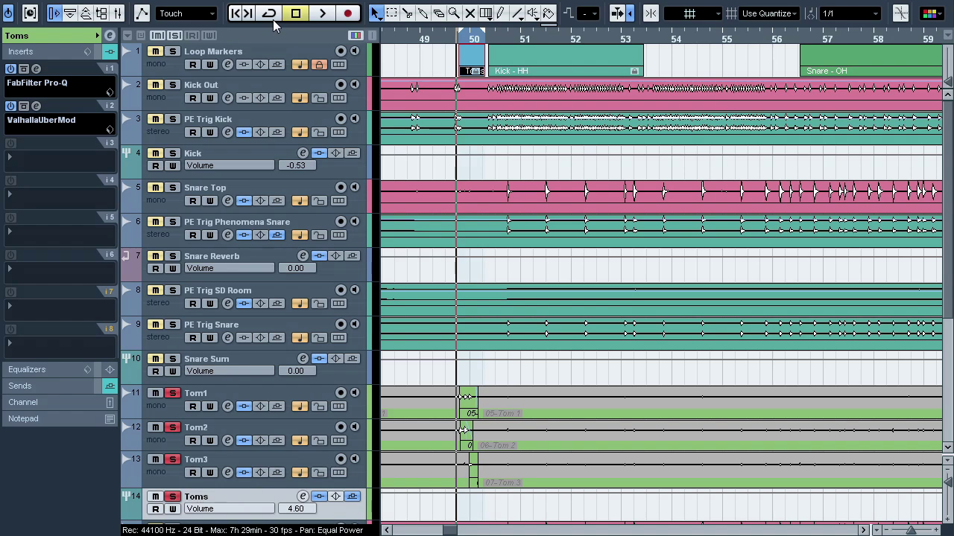
Turn on cycle playback and audition the soloed Toms group over the Toms loop section, then stop
click(273, 19)
key(space)
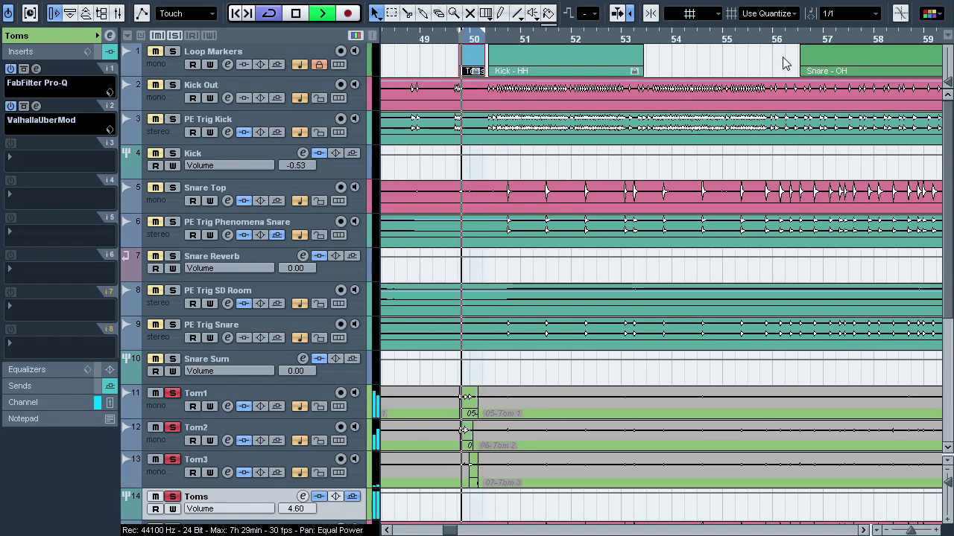
key(space)
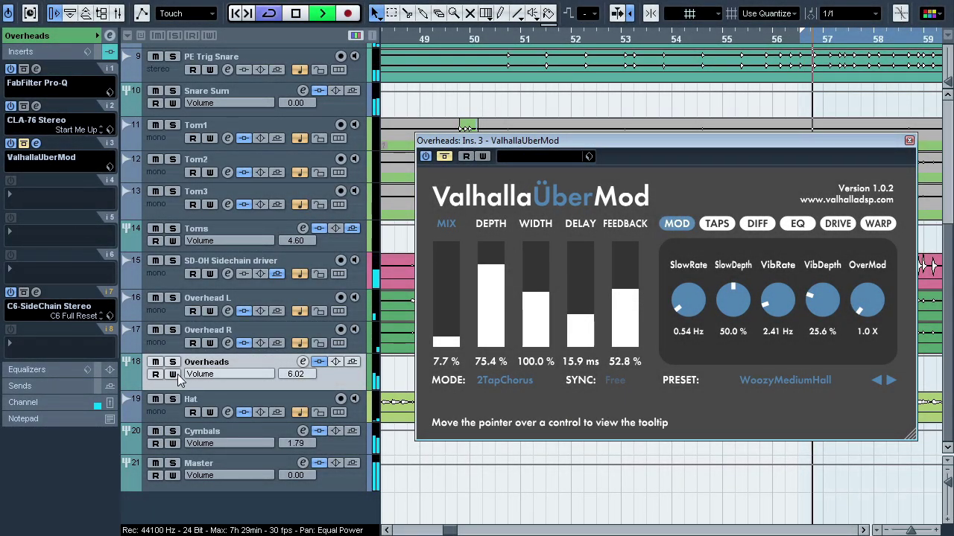
Solo the Overheads group and compare its ValhallaUberMod bypassed and active, leave it active, and stop playback
click(172, 362)
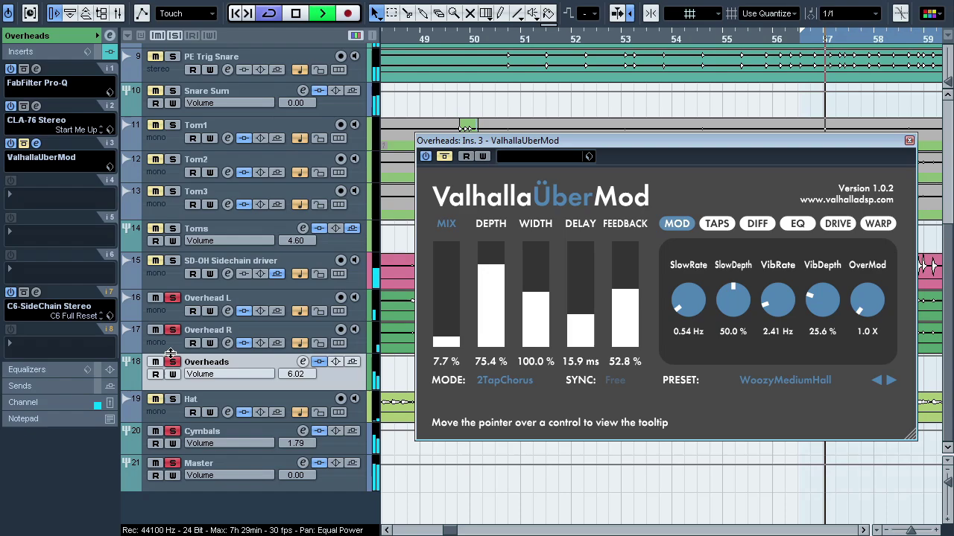
click(25, 146)
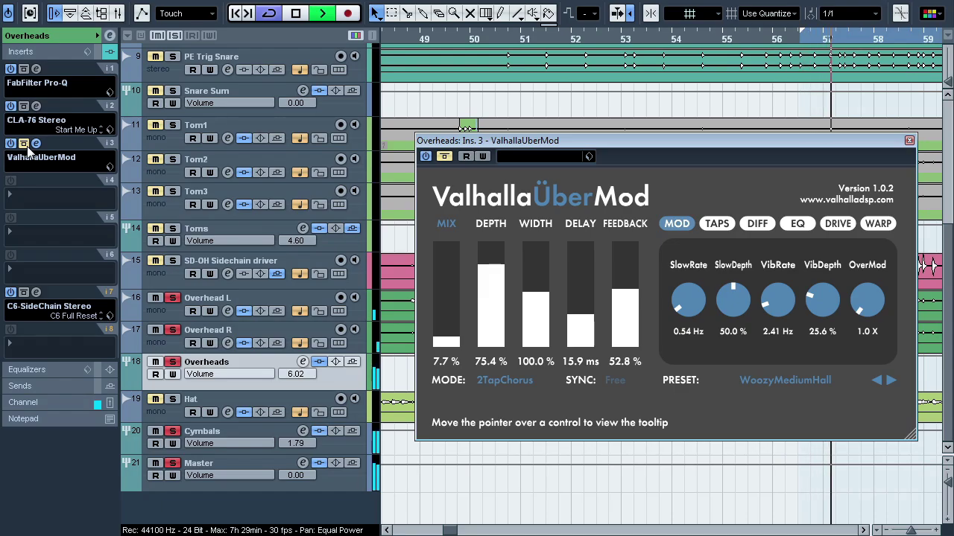
click(23, 144)
key(space)
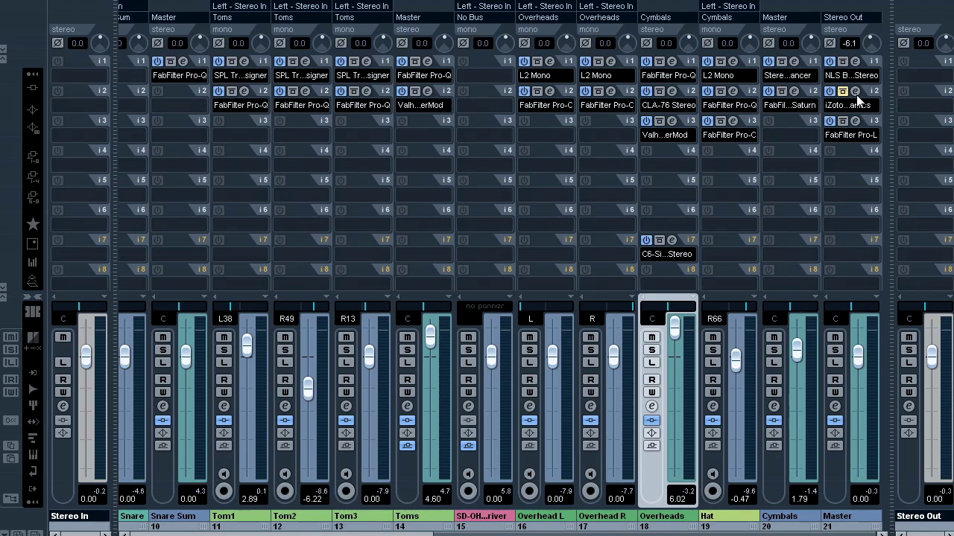
Open and activate the Master channel's iZotope Ozone 5 Dynamics, then inspect its bands 1, 2 and 3 during playback
click(854, 92)
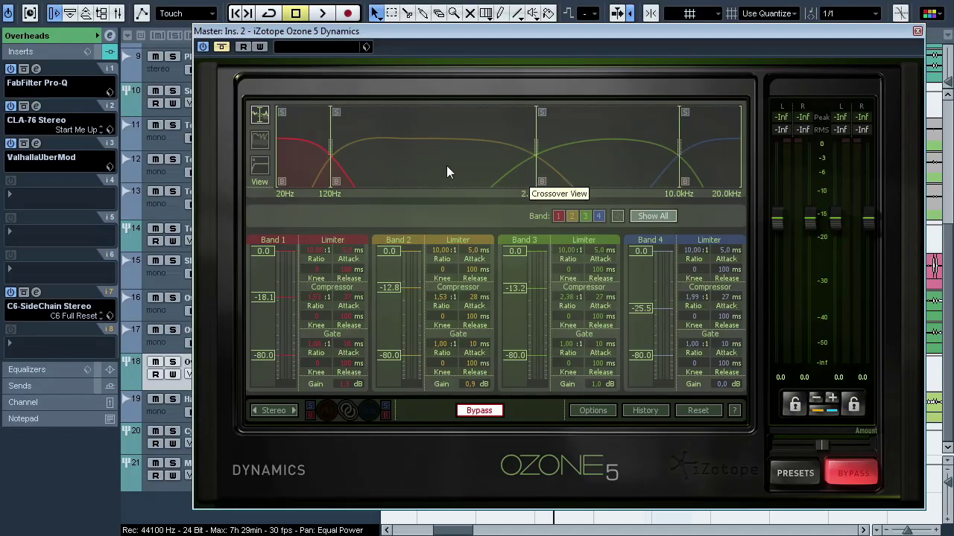
click(222, 47)
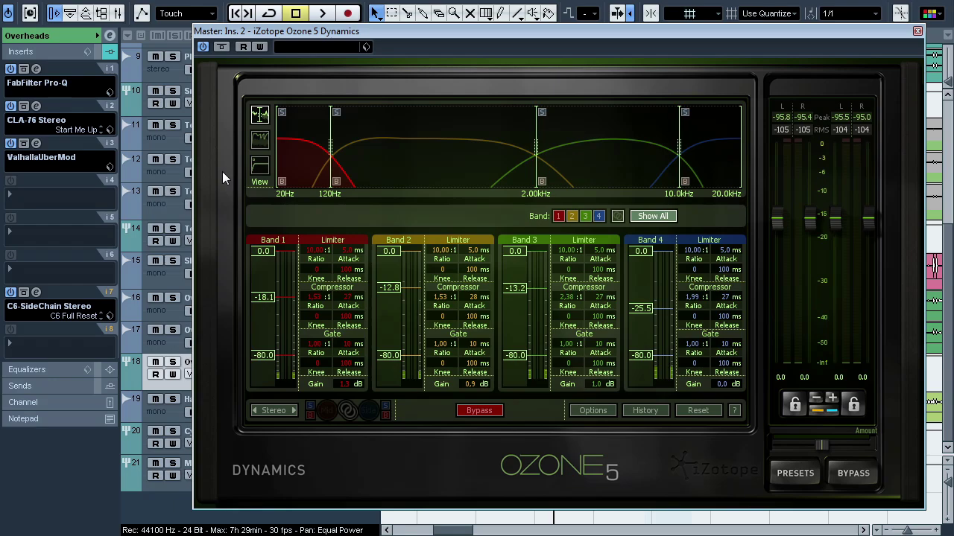
key(space)
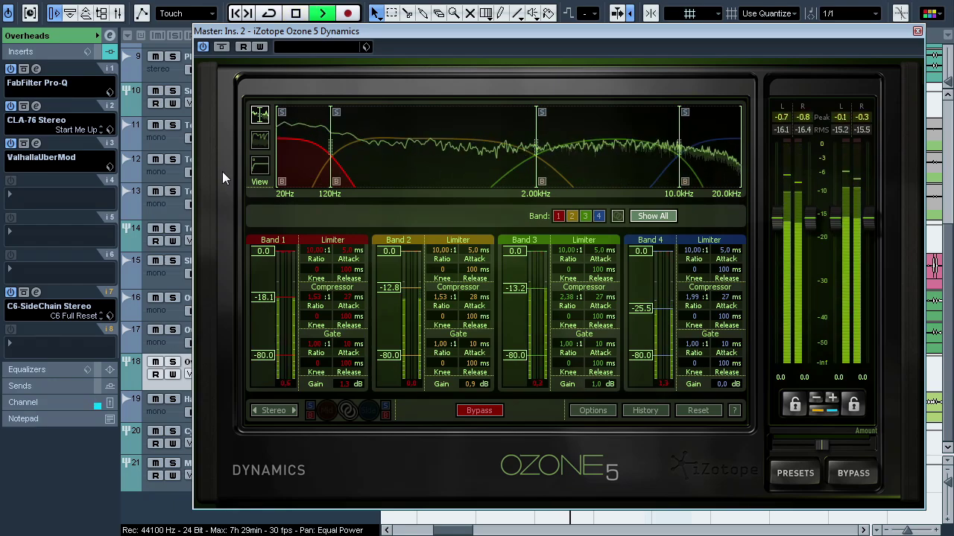
click(553, 215)
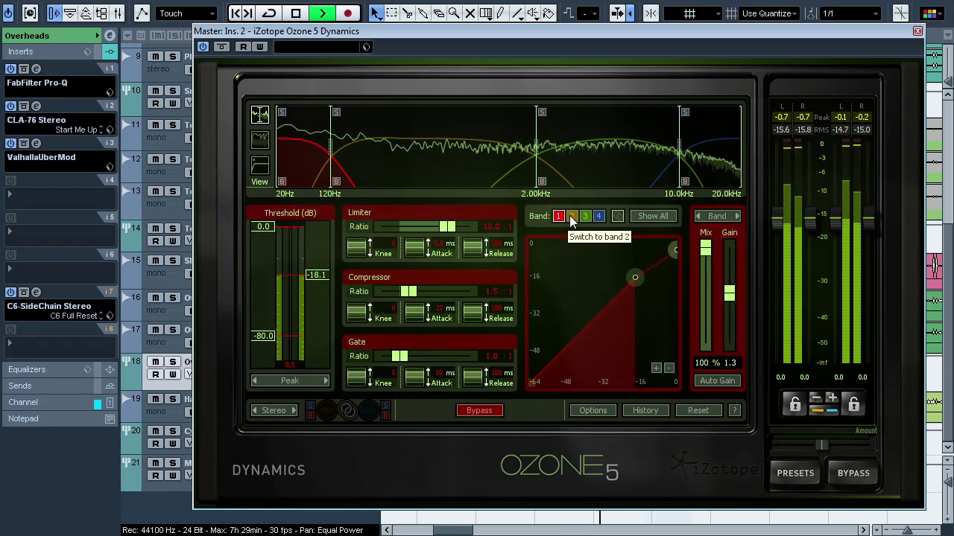
click(572, 217)
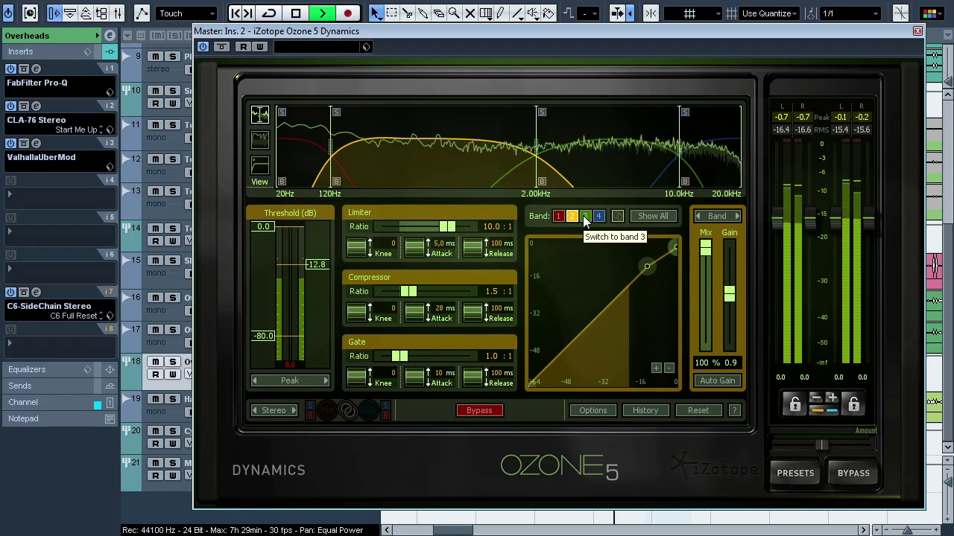
click(585, 217)
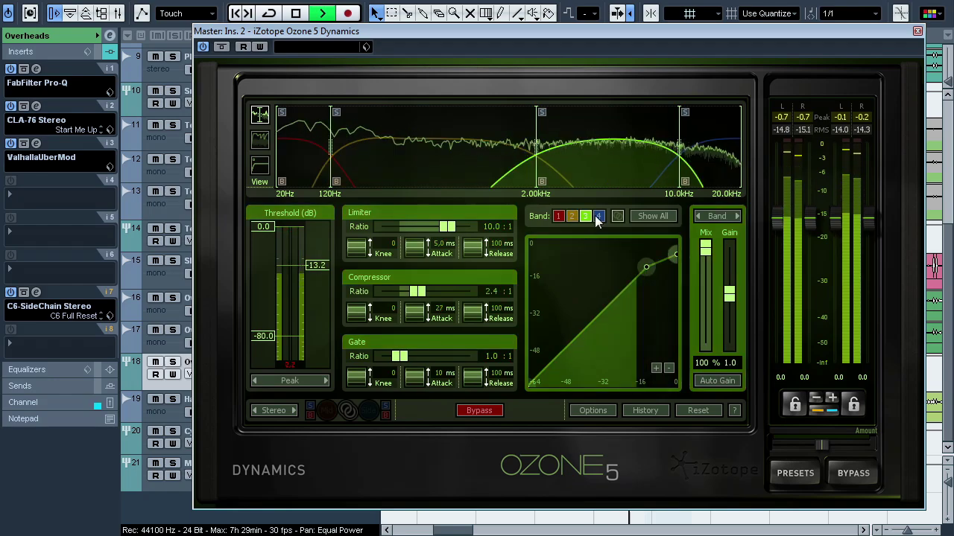
Compare the Master's Ozone 5 Dynamics bypassed and active twice during playback, leaving it active
click(222, 47)
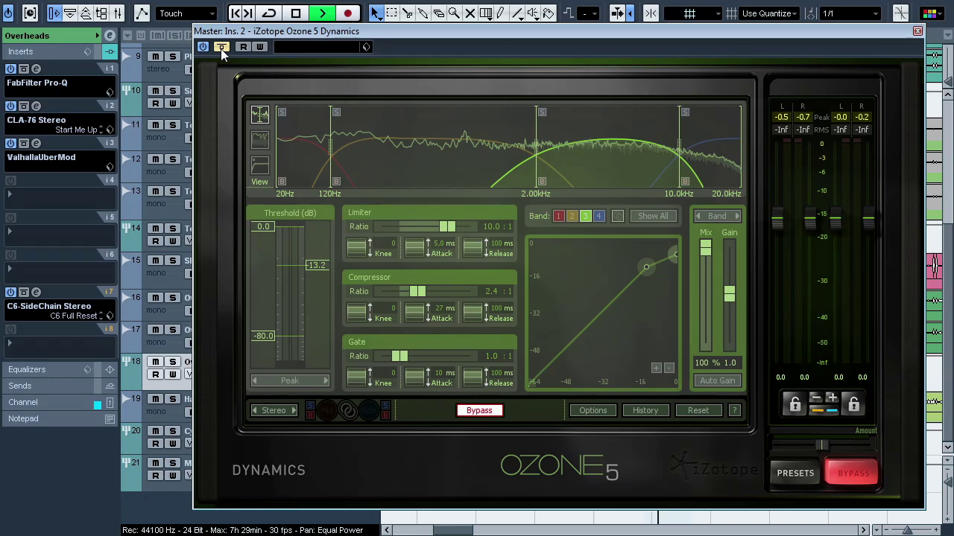
click(221, 47)
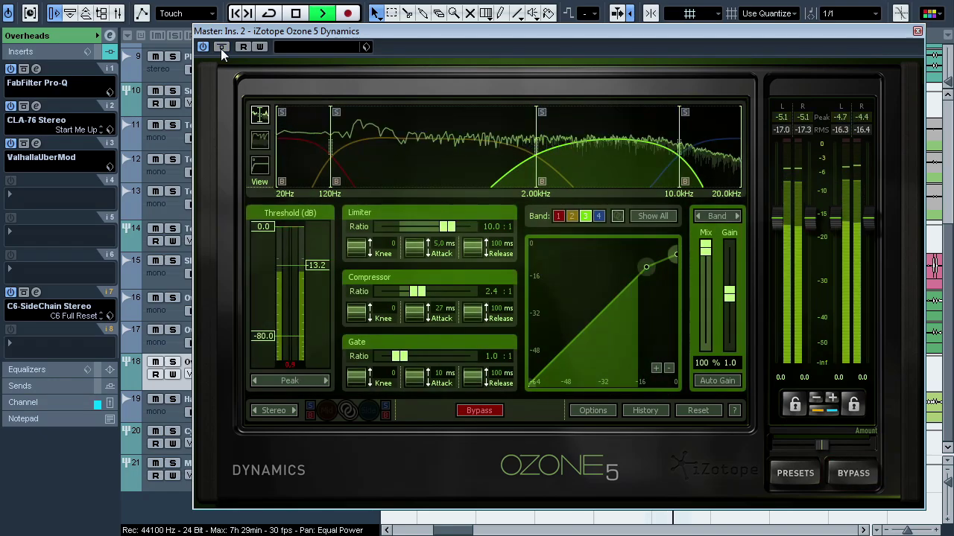
click(221, 47)
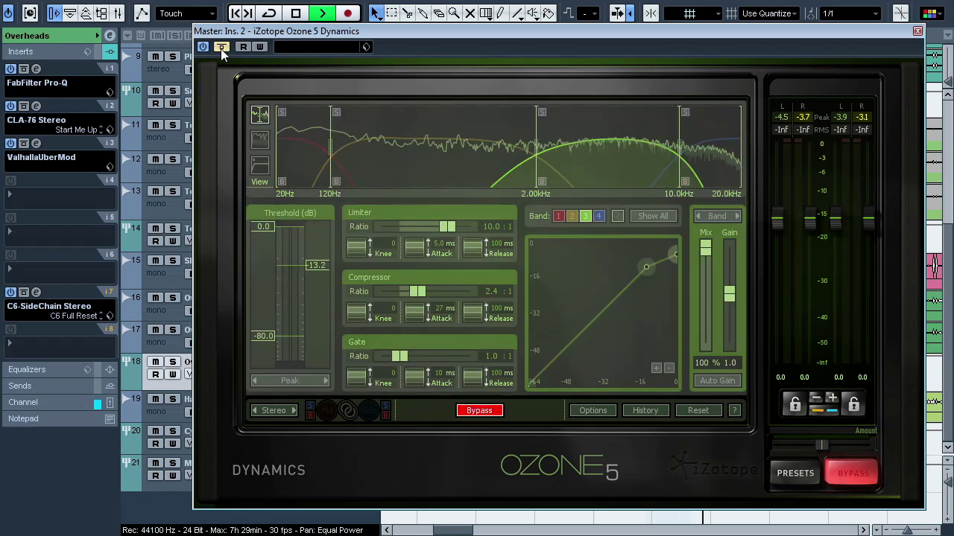
click(221, 47)
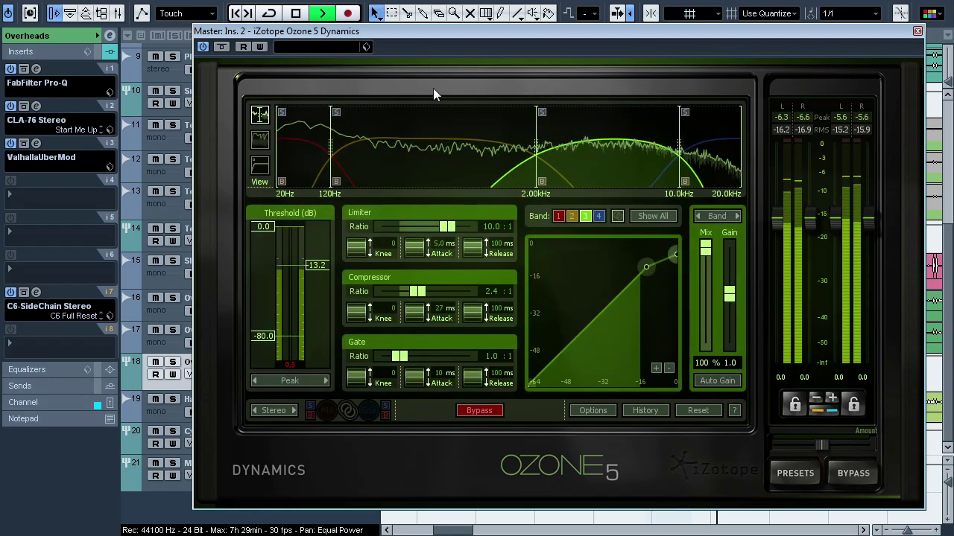
Inspect band 4 of the Master's Ozone 5 Dynamics during playback and compare the plug-in bypassed and active
click(715, 160)
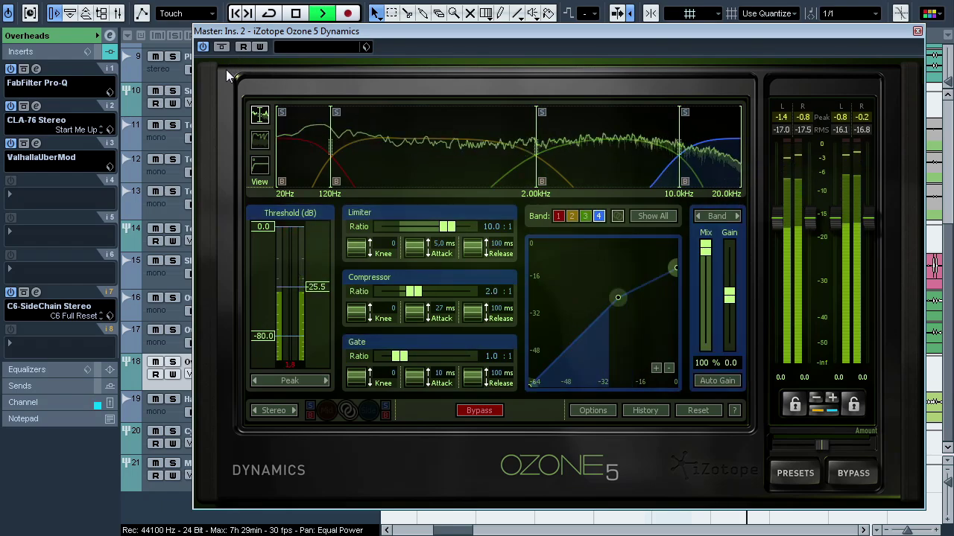
click(221, 48)
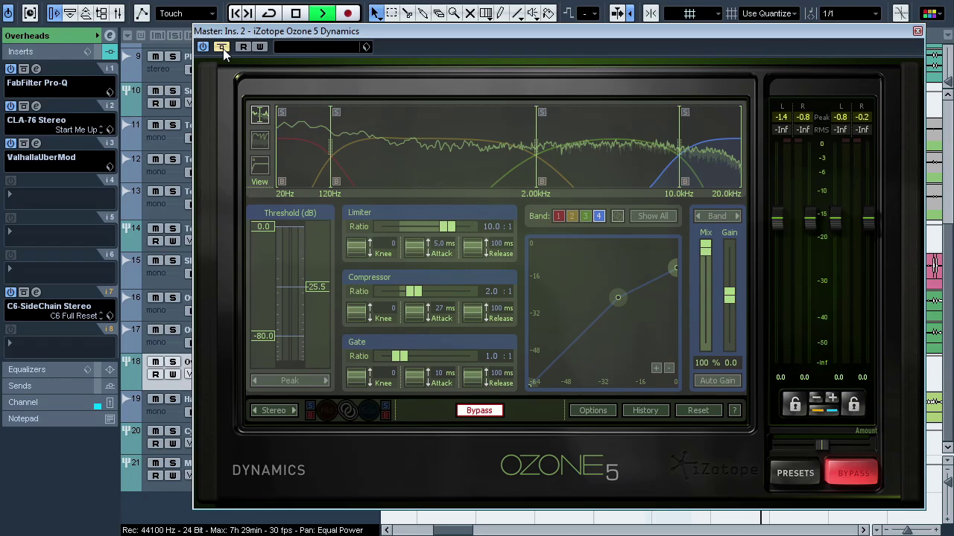
click(221, 47)
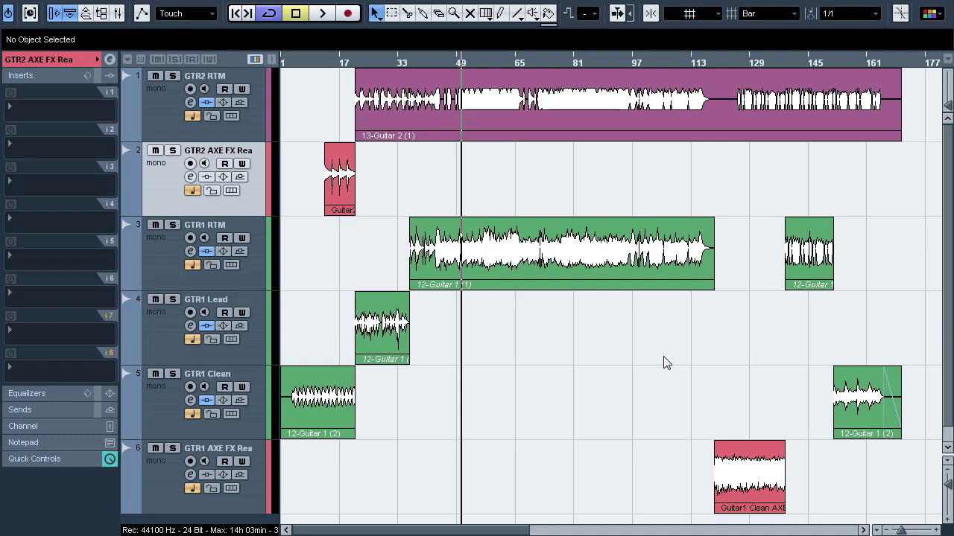
Open GTR2 RTM's ReValver_4 and inspect its Stomps A chain, Output Mixer and Input Mixer, closing the mixer view
click(158, 108)
click(38, 130)
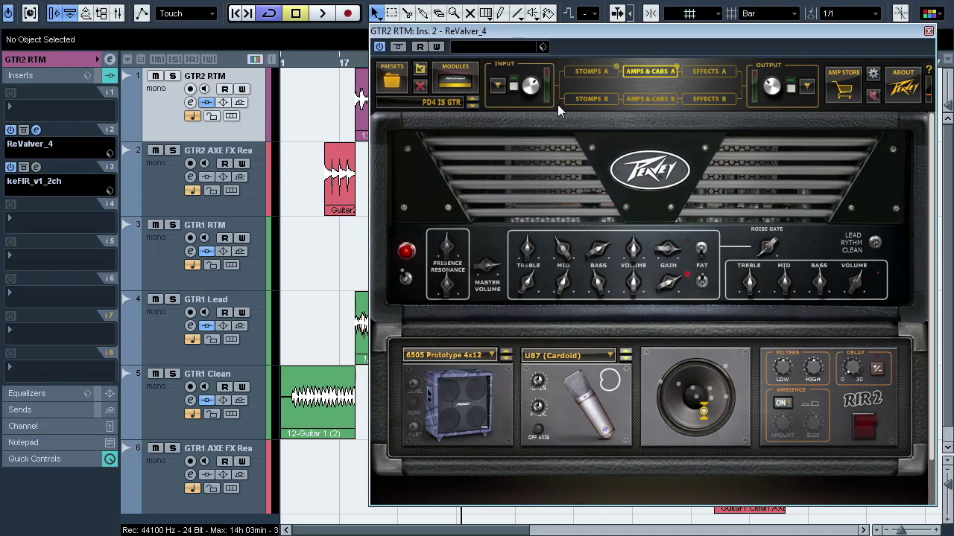
click(600, 76)
click(807, 86)
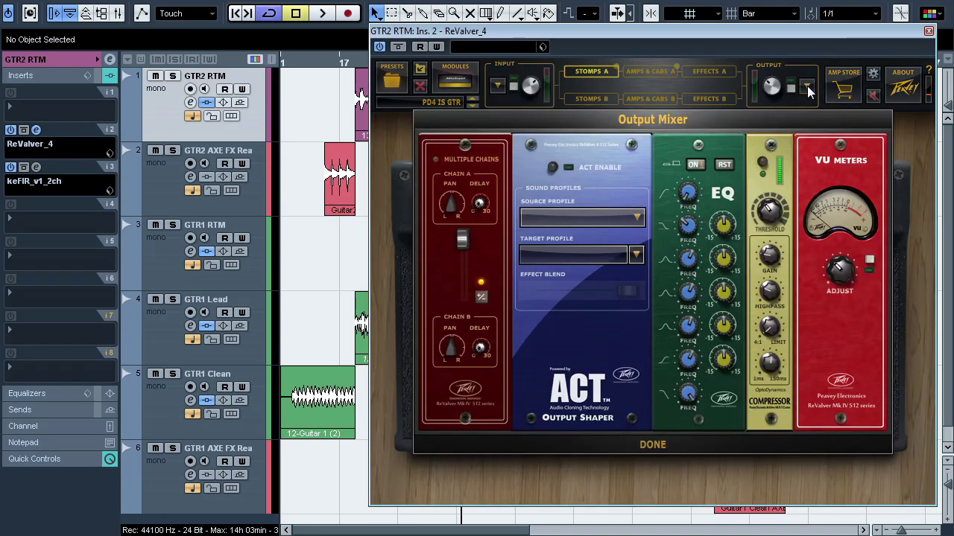
click(499, 87)
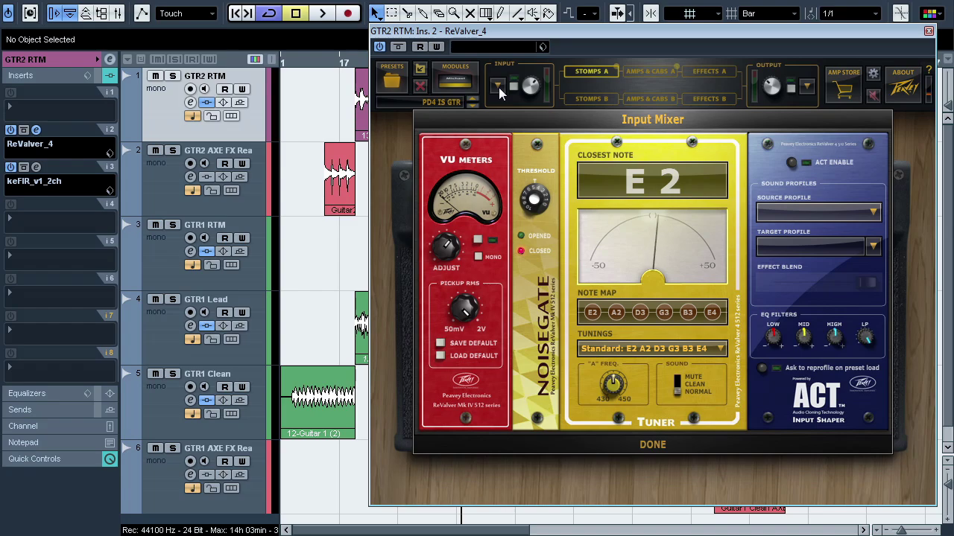
click(499, 87)
Open GTR2 RTM's keFIR_v1_2ch, solo the track and compare the impulse loader bypassed and active during playback
click(37, 167)
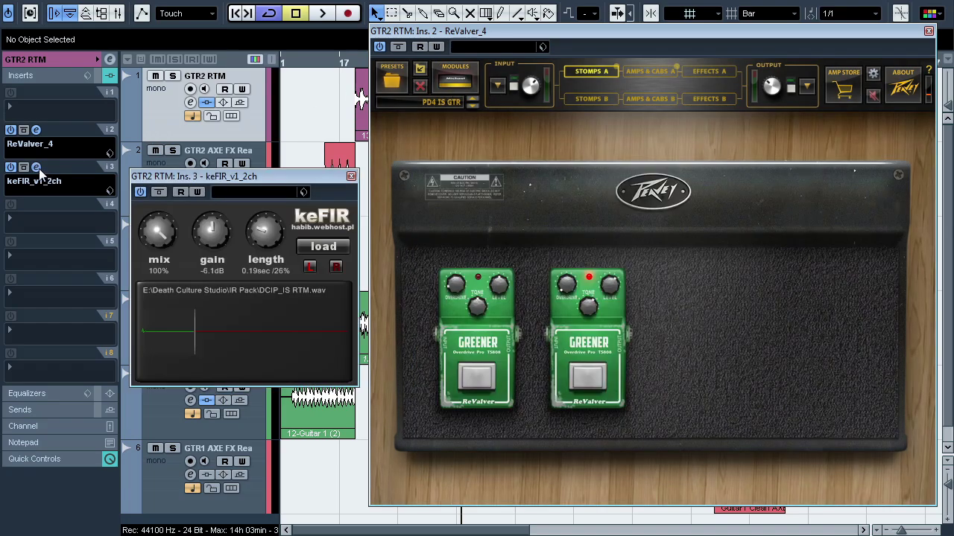
click(173, 77)
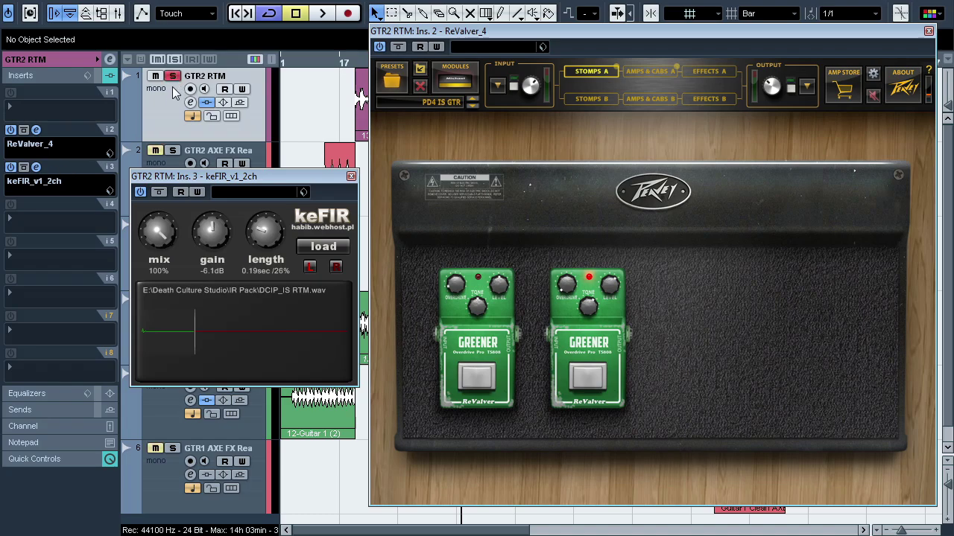
key(space)
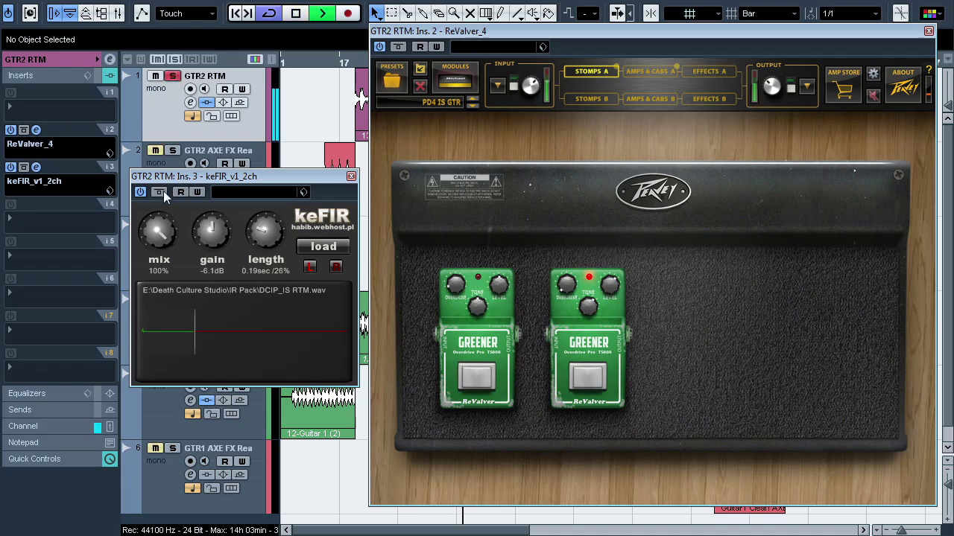
click(160, 191)
click(160, 192)
click(161, 191)
Compare all of GTR2 RTM's inserts bypassed and active during soloed playback, leave them active, and stop
click(100, 78)
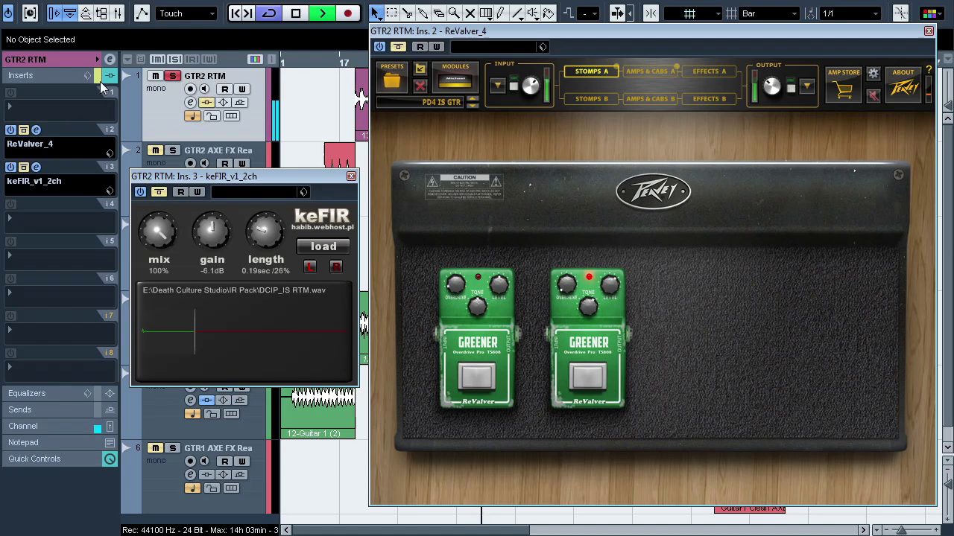
click(100, 81)
click(160, 190)
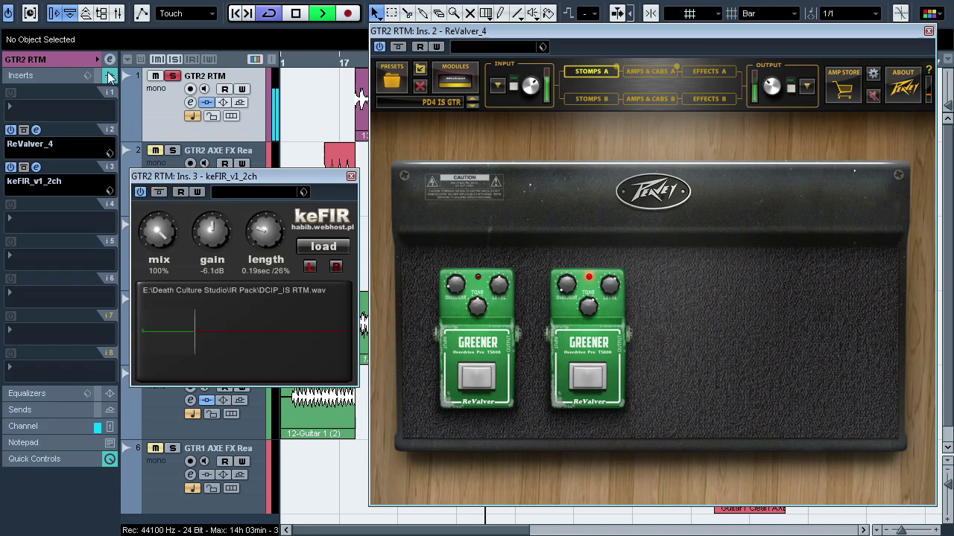
click(99, 76)
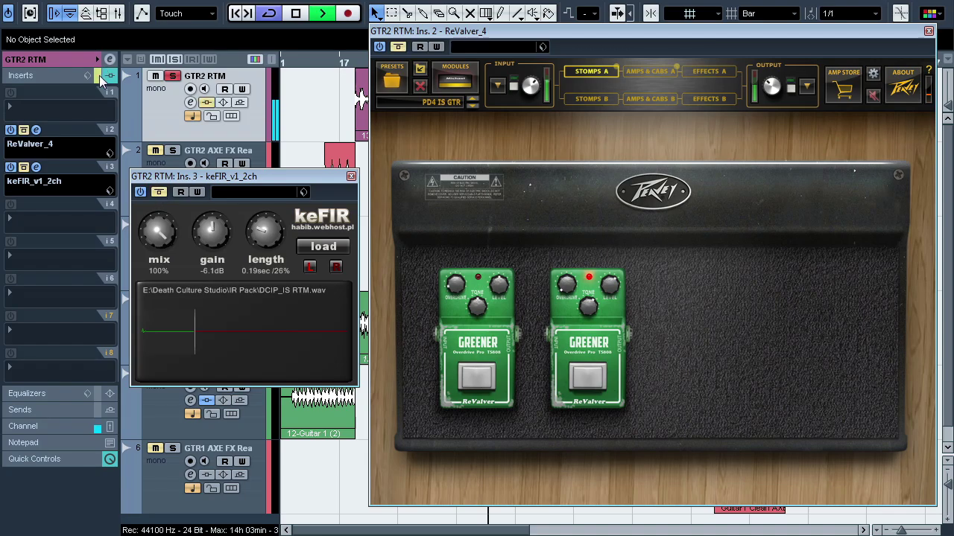
click(99, 76)
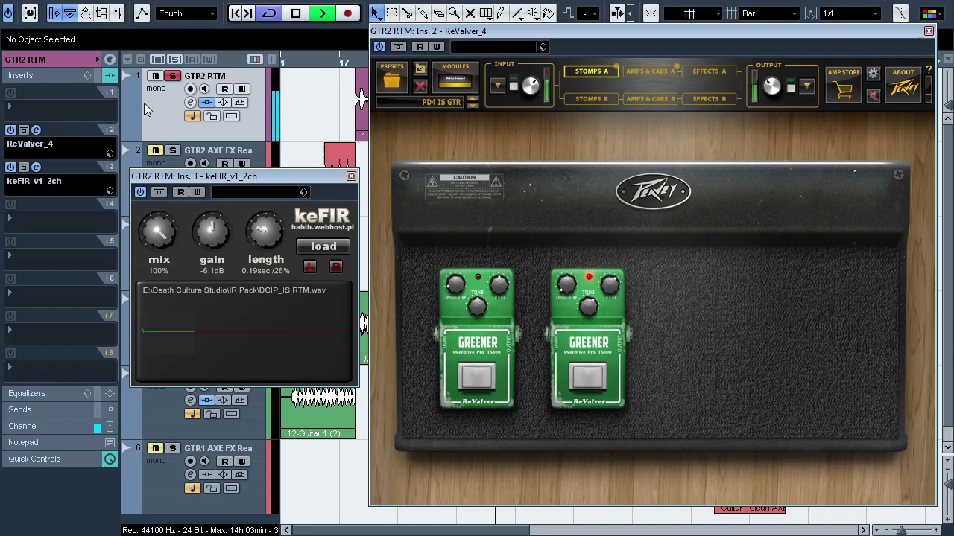
key(space)
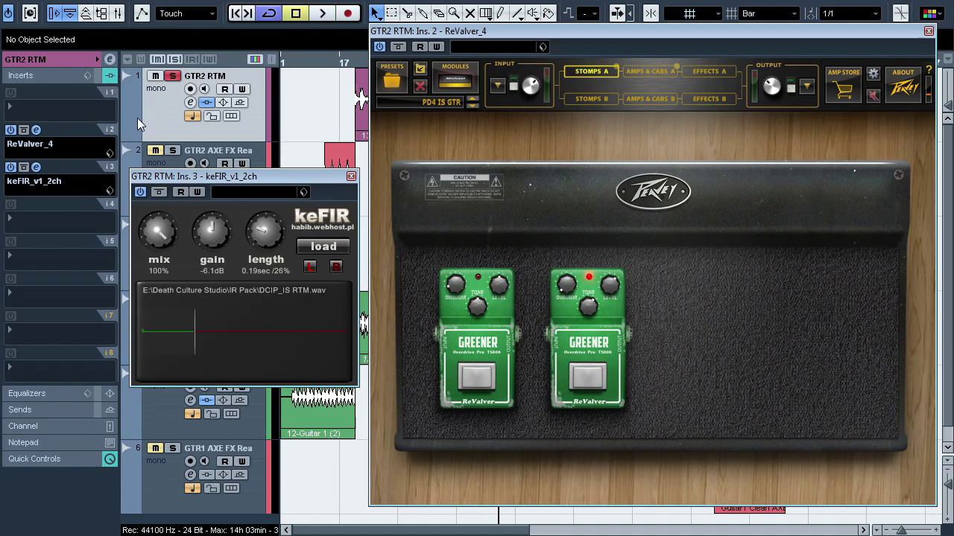
Close the ReValver_4 and keFIR windows, show GTR1 RTM's inserts, and unsolo GTR2 RTM
click(38, 131)
click(38, 168)
click(165, 257)
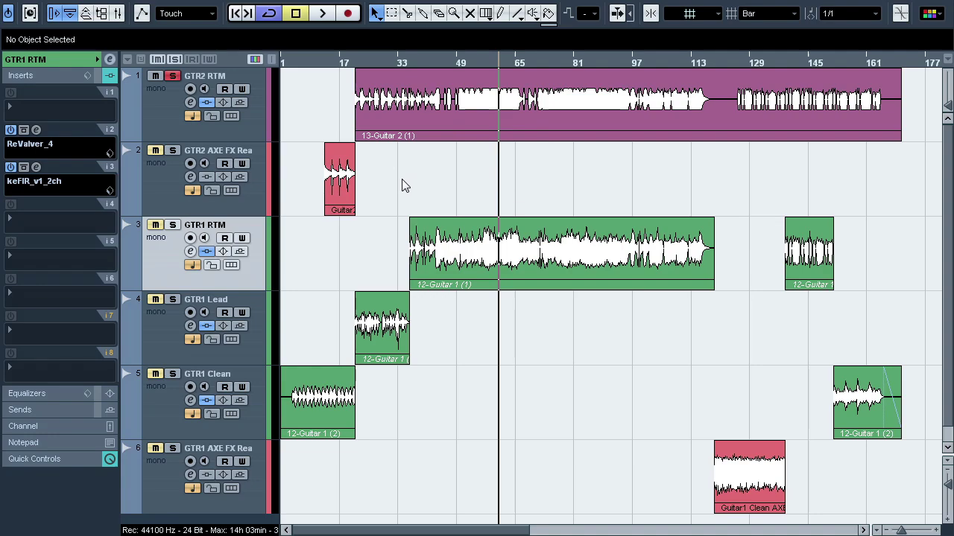
click(172, 76)
Open GTR1 Lead's H-Delay Mono and audition the soloed track from near the start of its clip
click(172, 320)
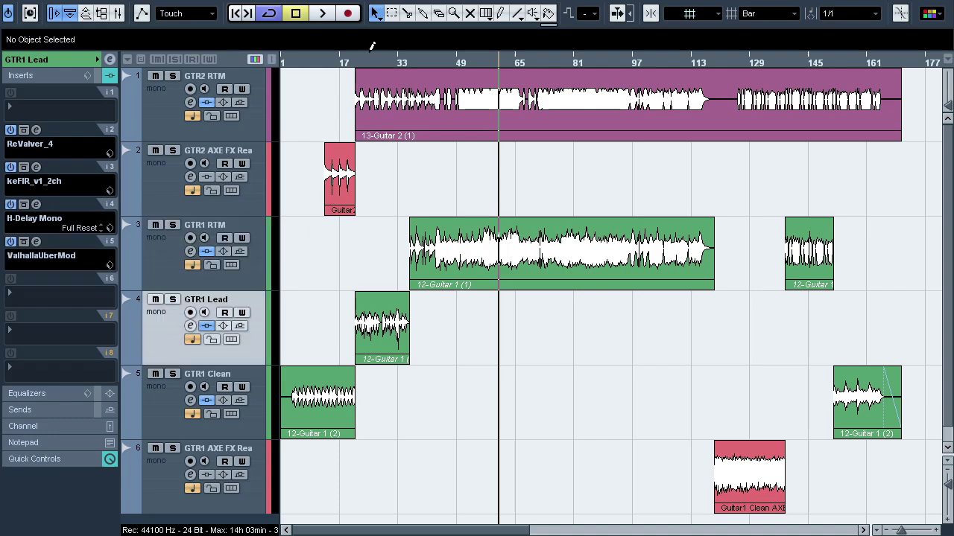
click(368, 61)
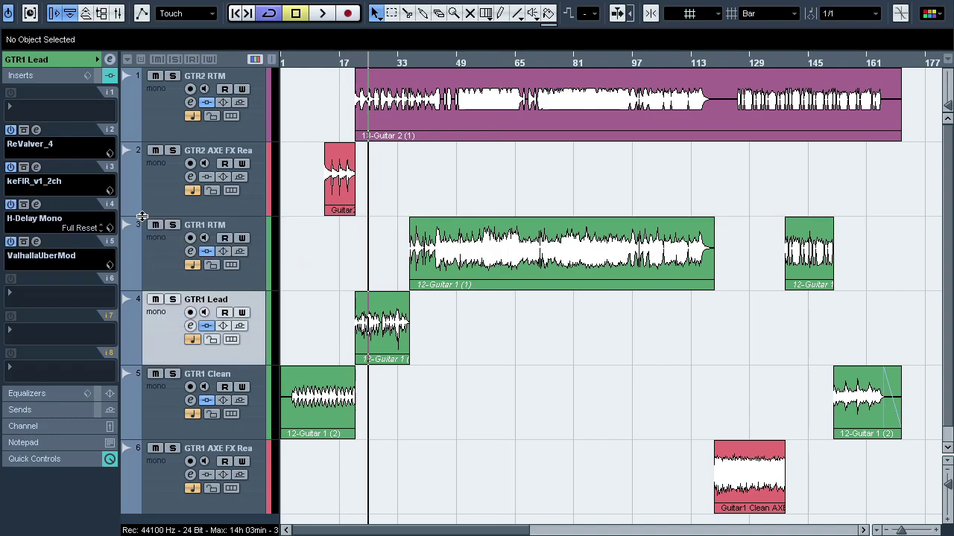
click(35, 204)
click(172, 299)
key(space)
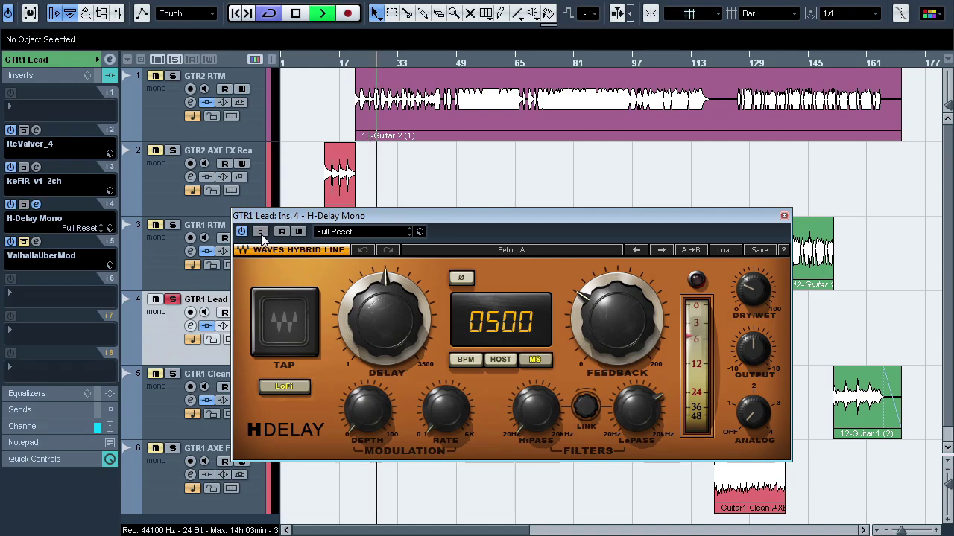
Close H-Delay Mono, open GTR1 Lead's ValhallaUberMod to audition it during playback, and stop
click(36, 205)
click(35, 242)
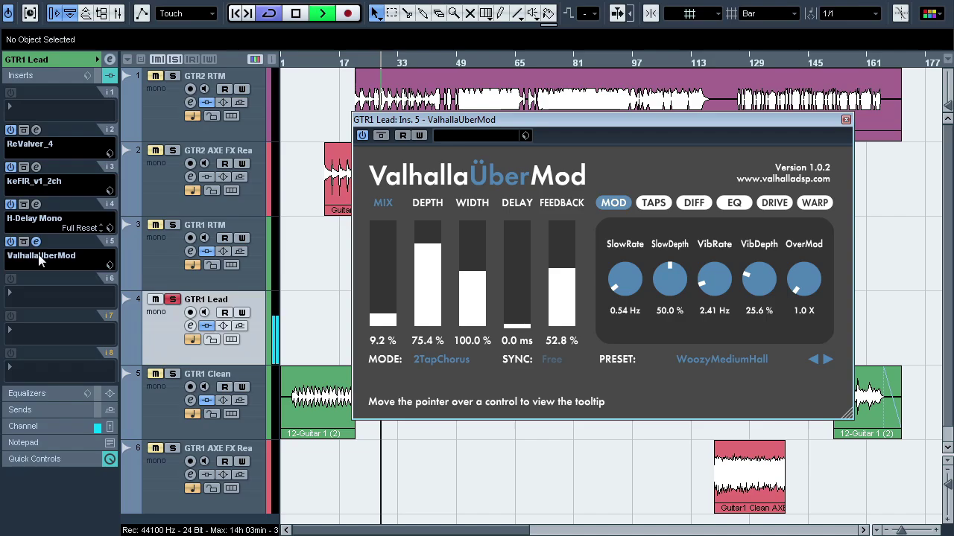
key(space)
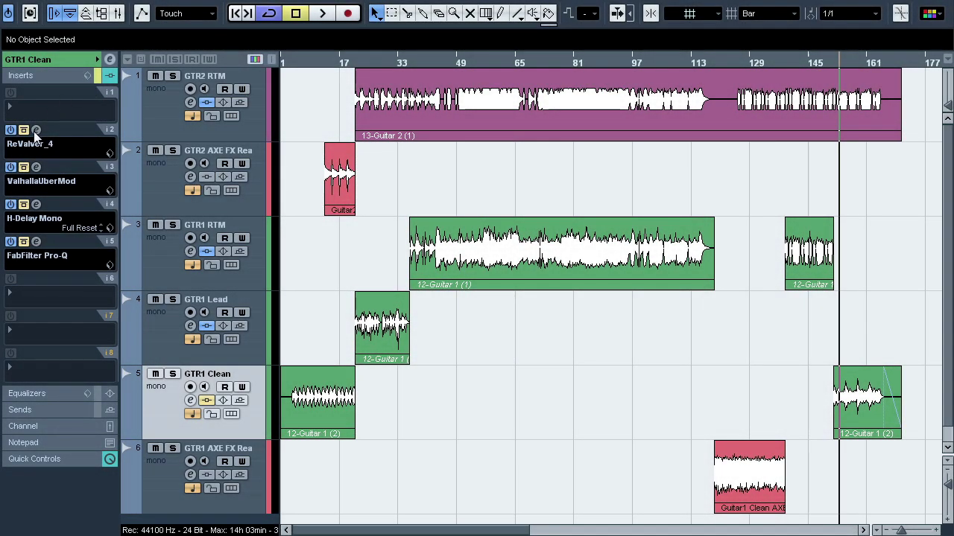
Open and activate GTR1 Clean's ReValver_4, inspect its stomps and amp while auditioning the soloed track, then close it and stop
click(36, 131)
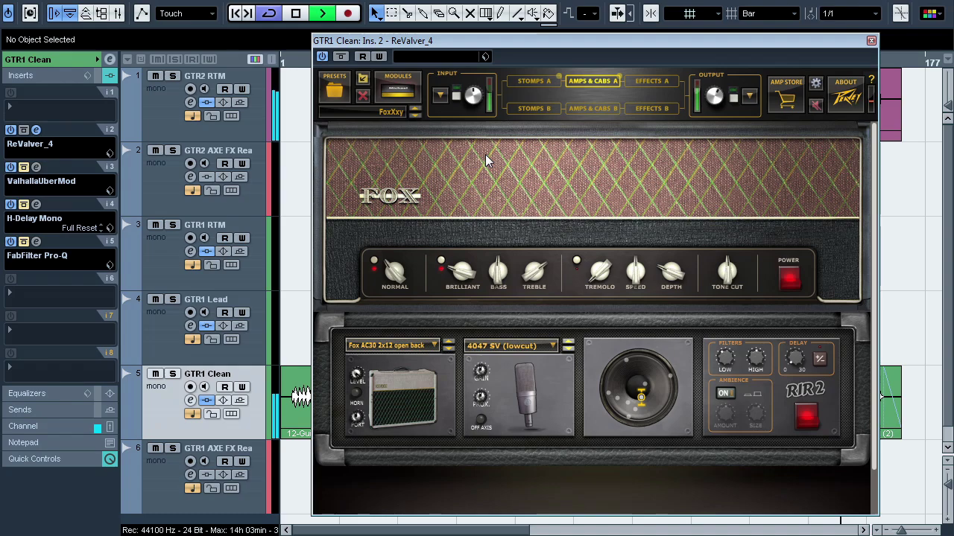
key(s)
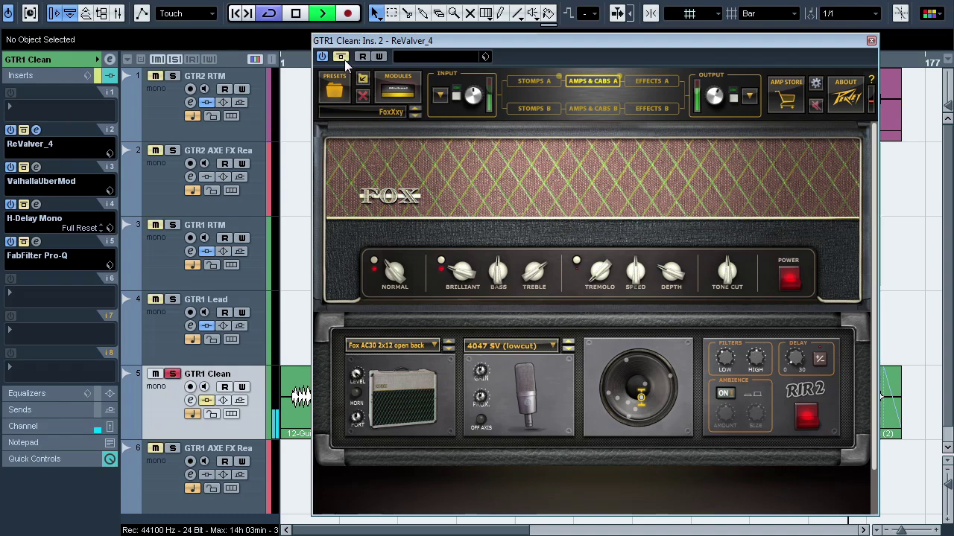
click(542, 82)
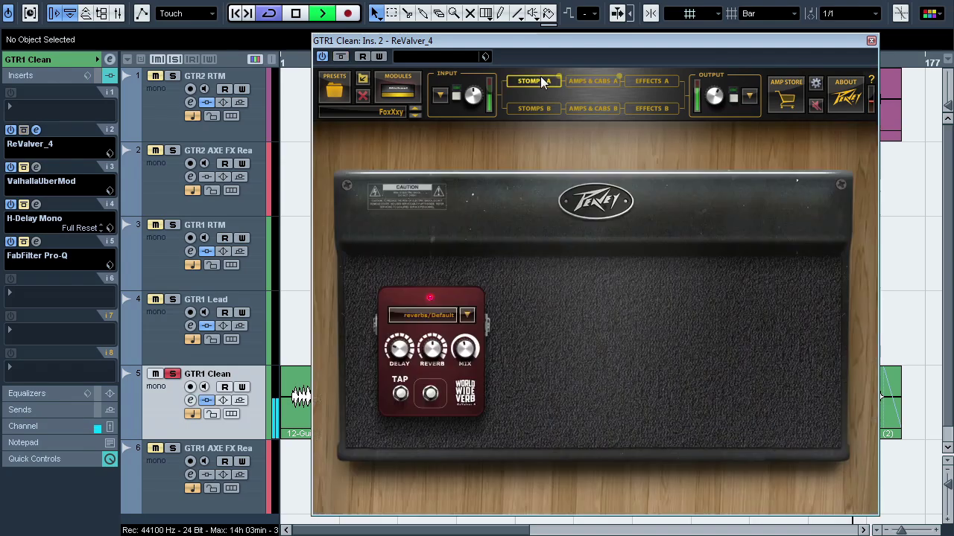
click(584, 84)
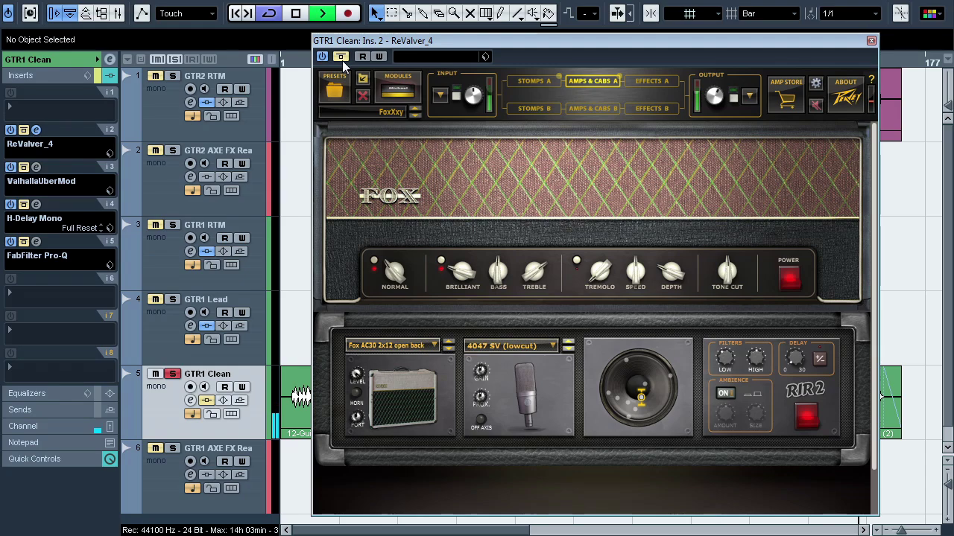
click(36, 131)
key(space)
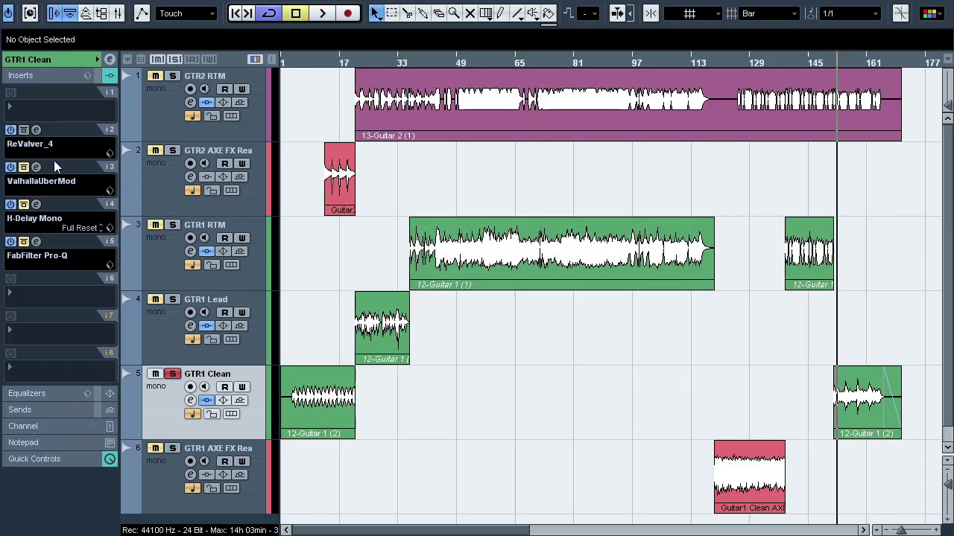
View GTR1 Clean's ValhallaUberMod and H-Delay Mono, activate both, and audition the soloed track before stopping
click(36, 168)
click(38, 168)
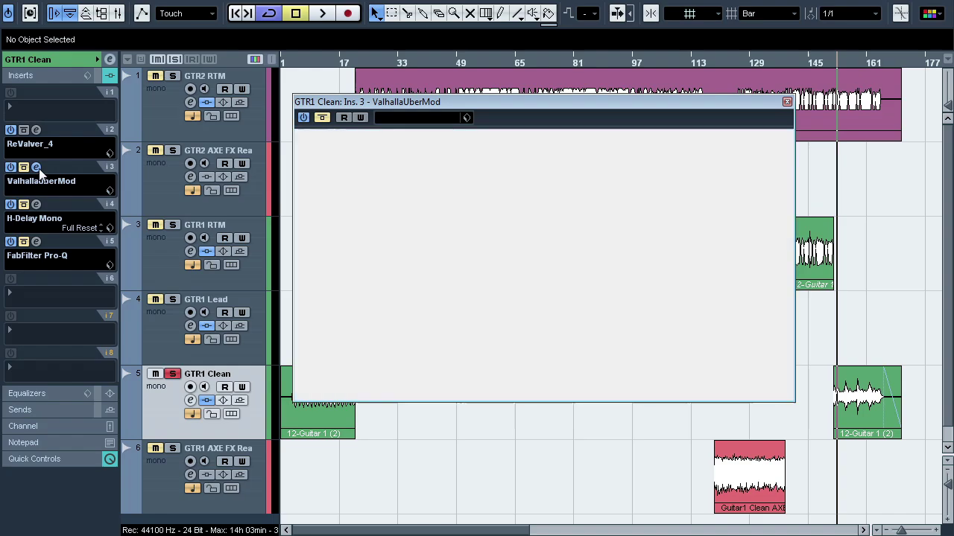
click(37, 205)
click(36, 205)
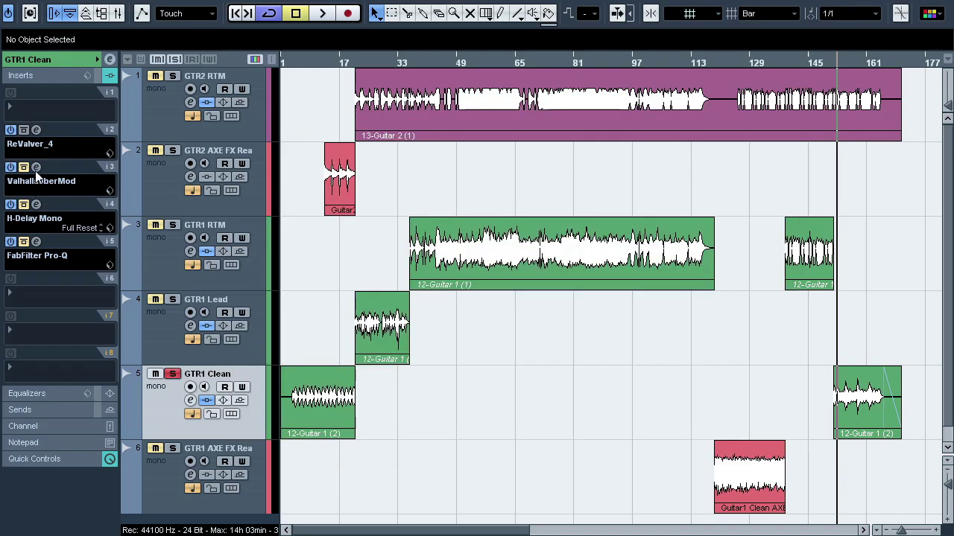
key(space)
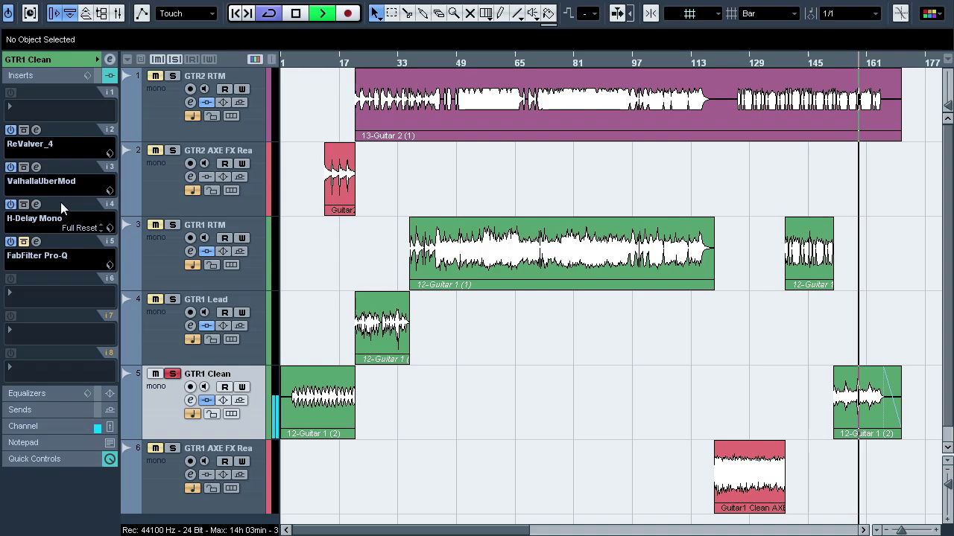
key(space)
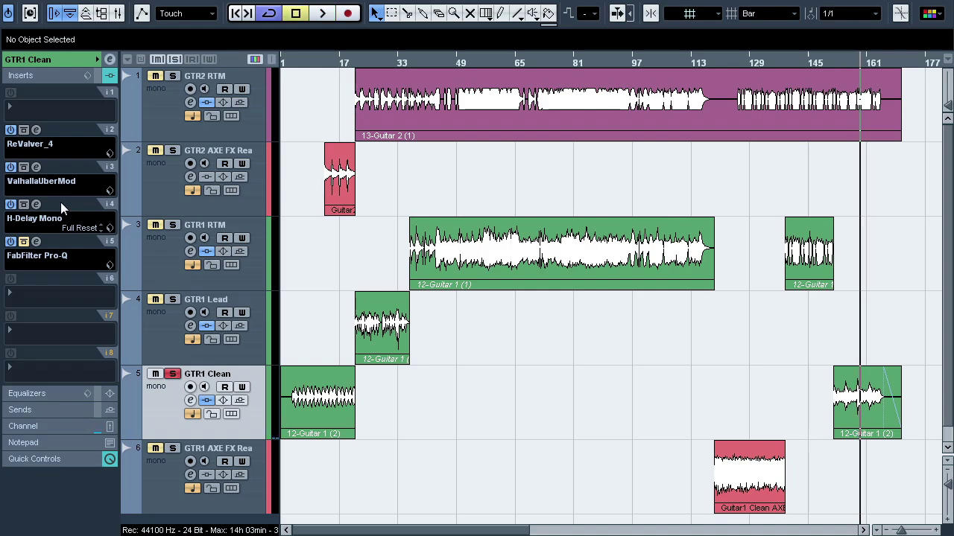
Open GTR1 Clean's FabFilter Pro-Q, compare it bypassed and active during playback, leave it active, and close it
click(40, 243)
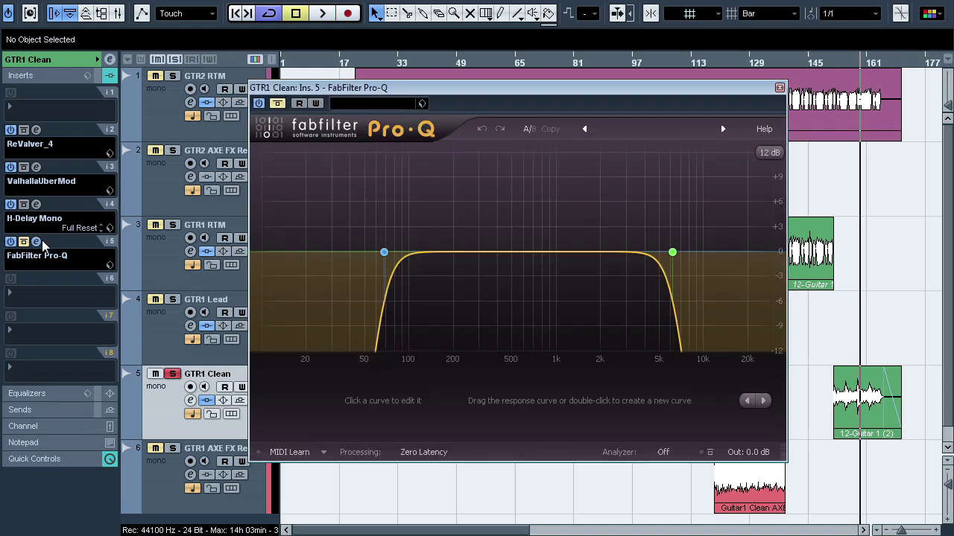
key(space)
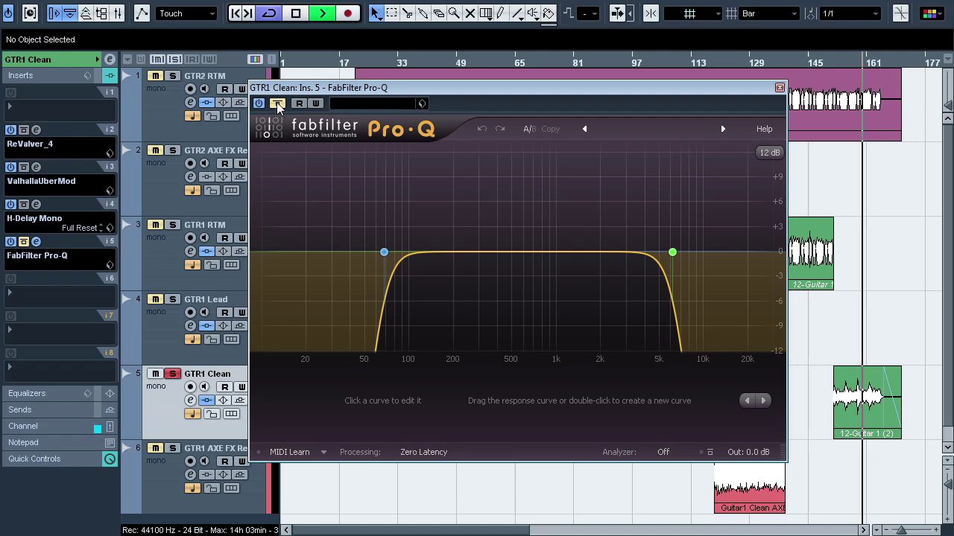
click(277, 105)
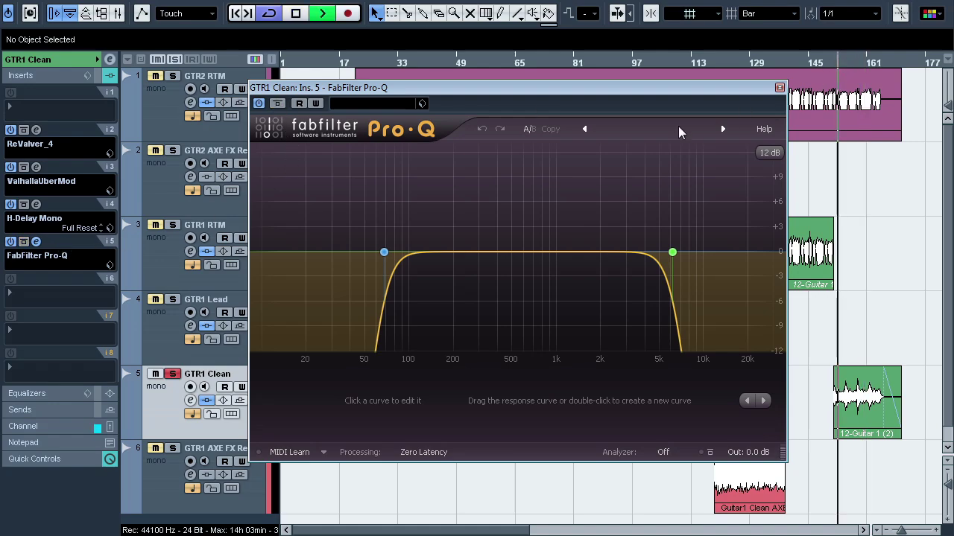
click(277, 105)
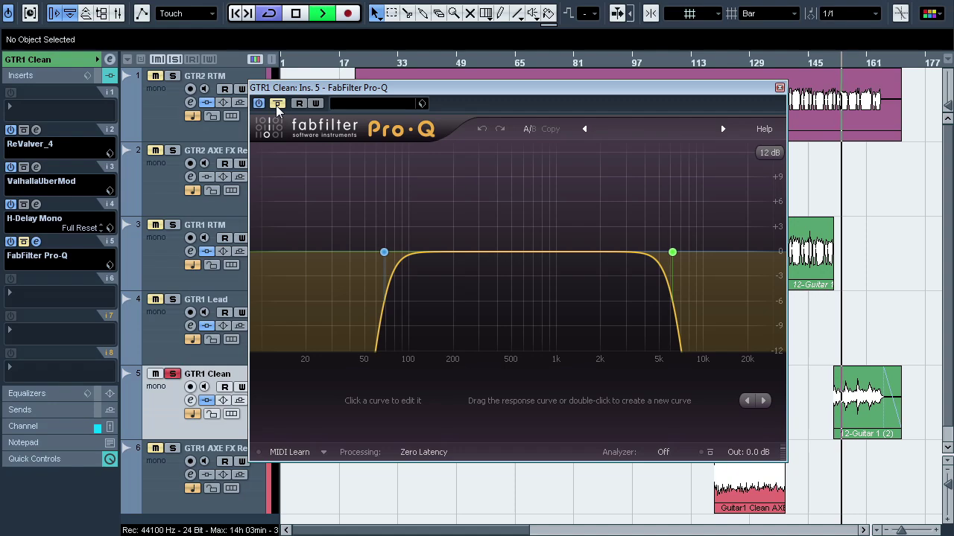
click(277, 104)
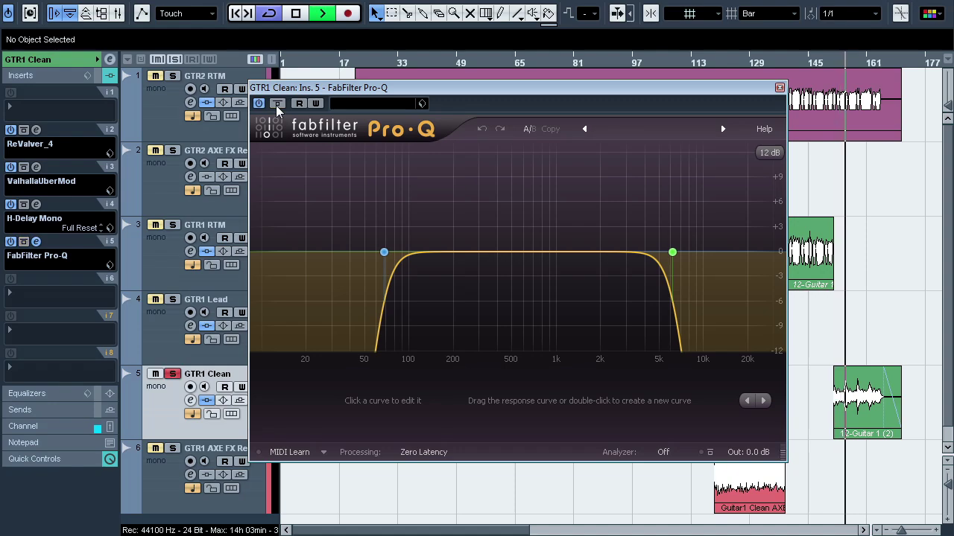
click(98, 77)
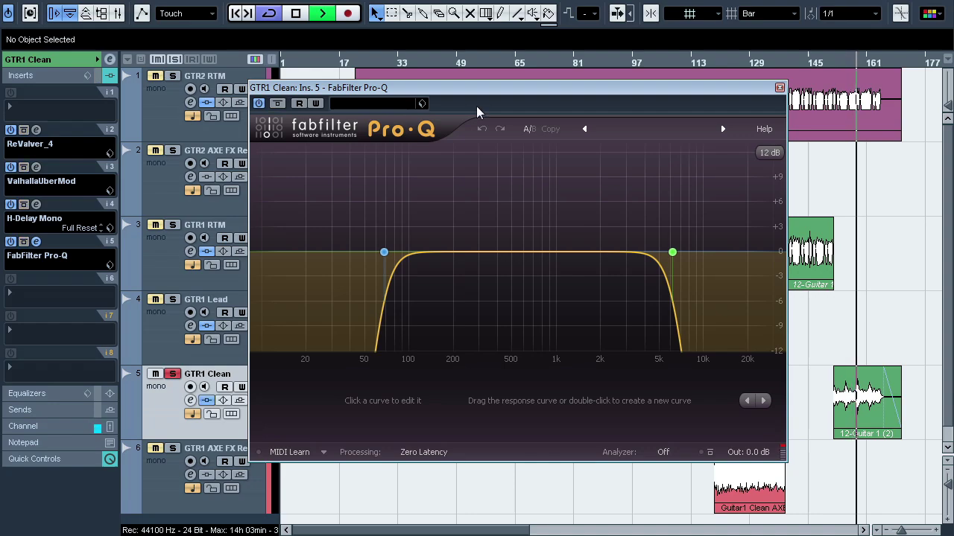
click(779, 88)
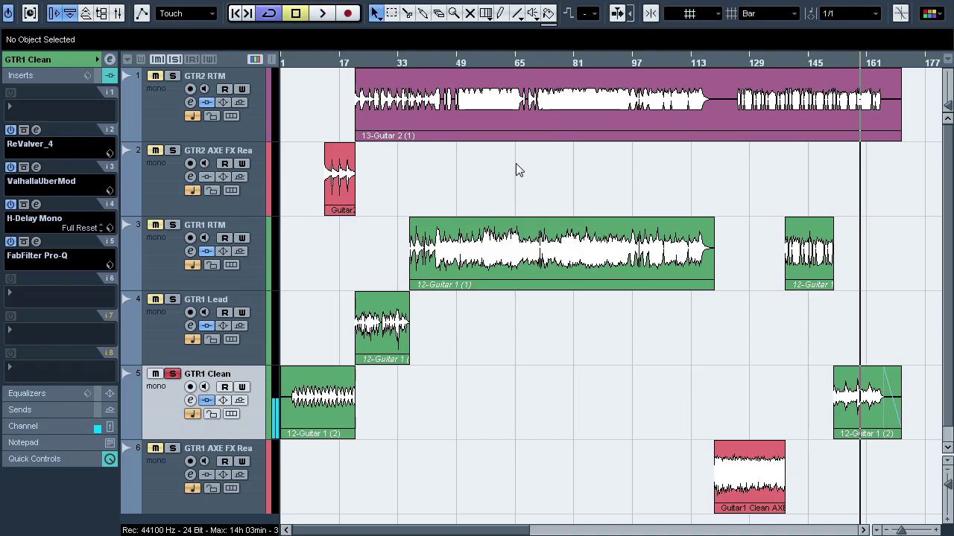
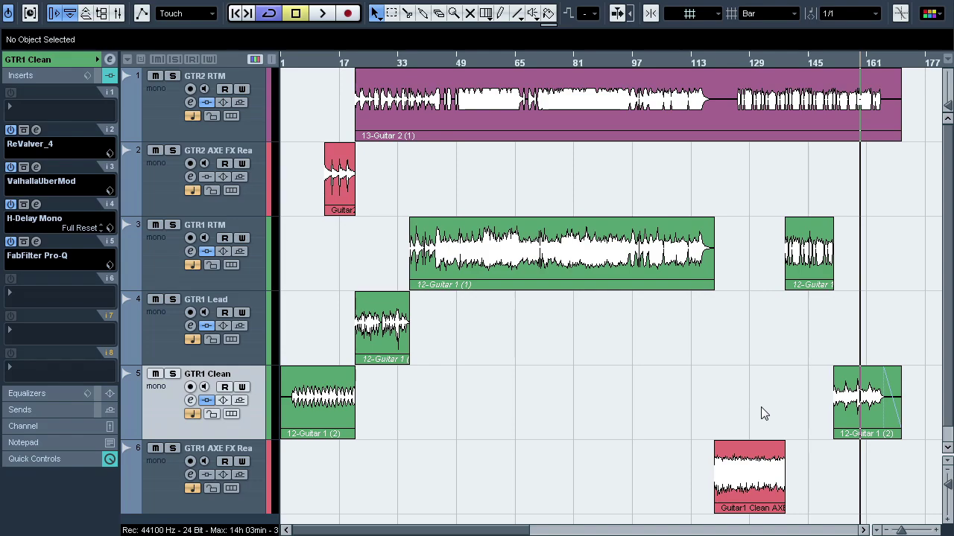
Solo the GTR2 AXE FX track and audition its clip from near the clip's start, then stop playback
click(330, 66)
click(172, 150)
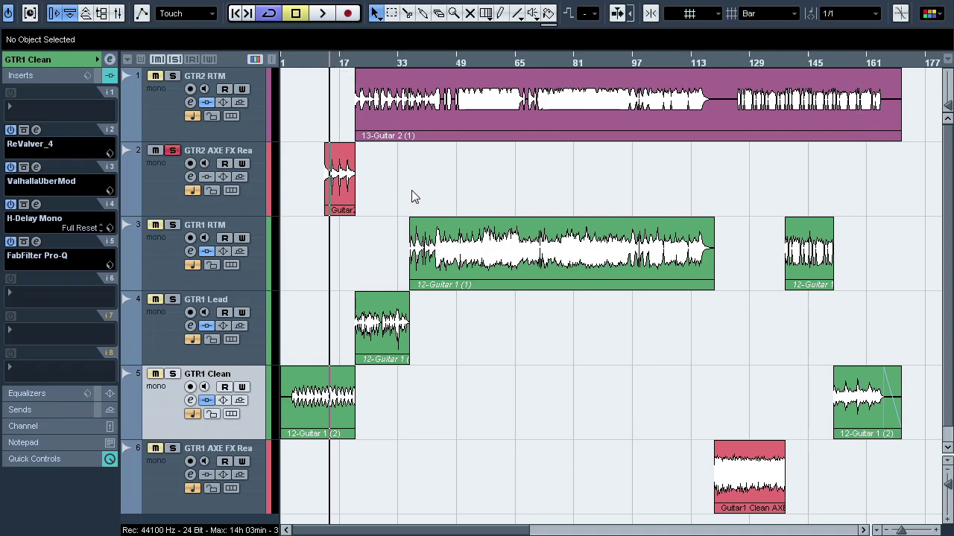
key(space)
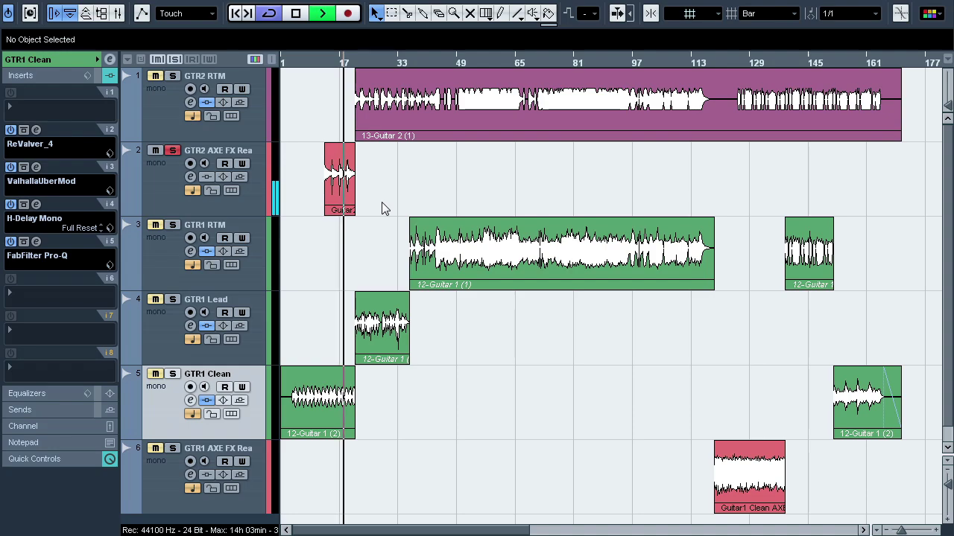
key(space)
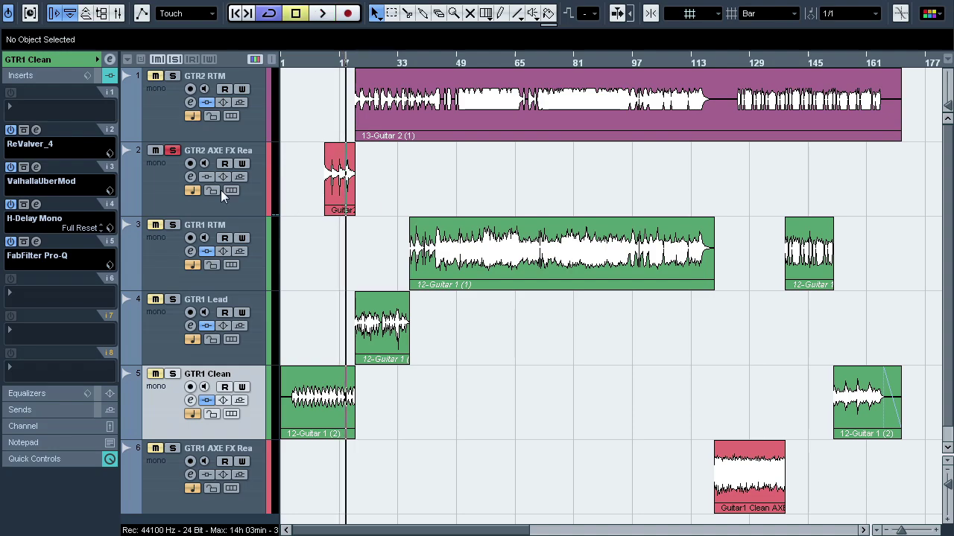
Solo the GTR1 AXE FX track instead of GTR2 AXE FX and audition its clip in the second half of the song
click(172, 152)
click(173, 449)
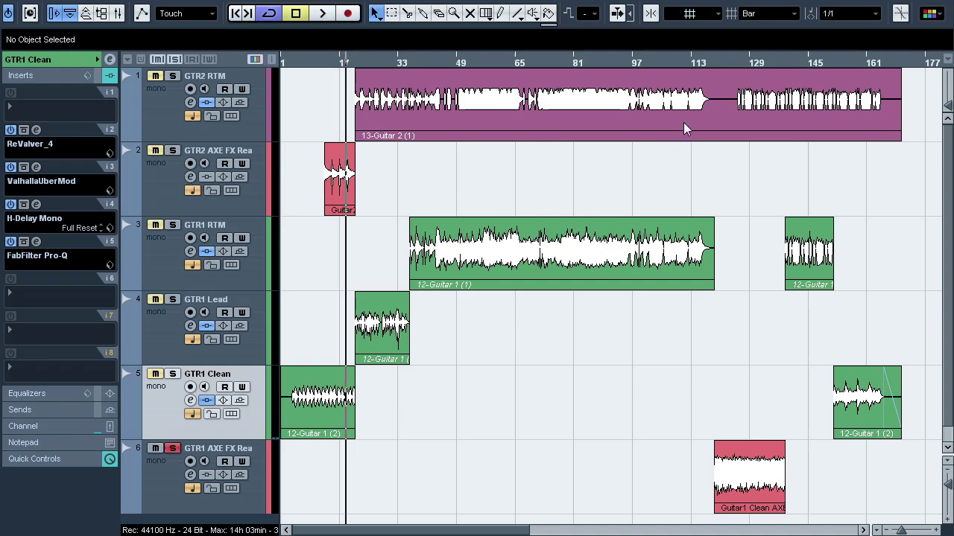
click(733, 78)
key(space)
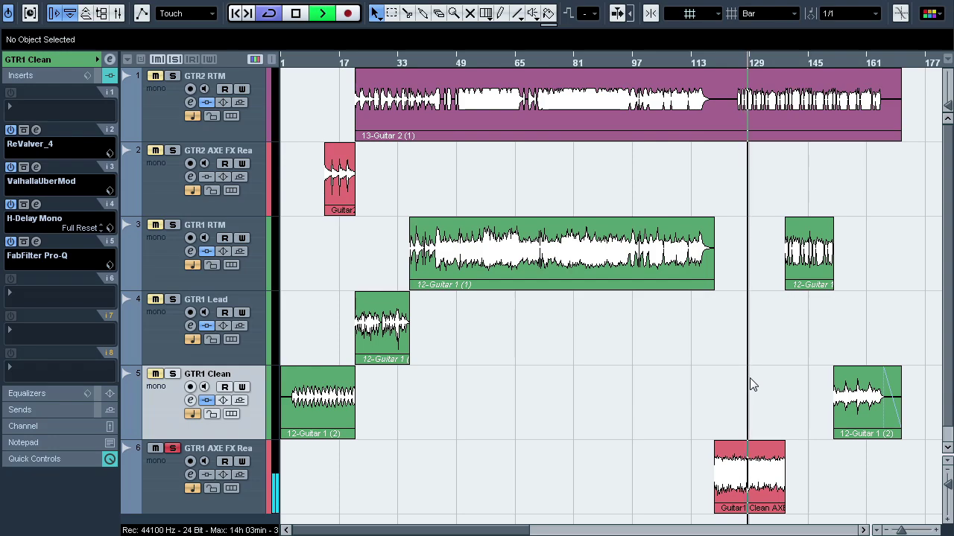
key(space)
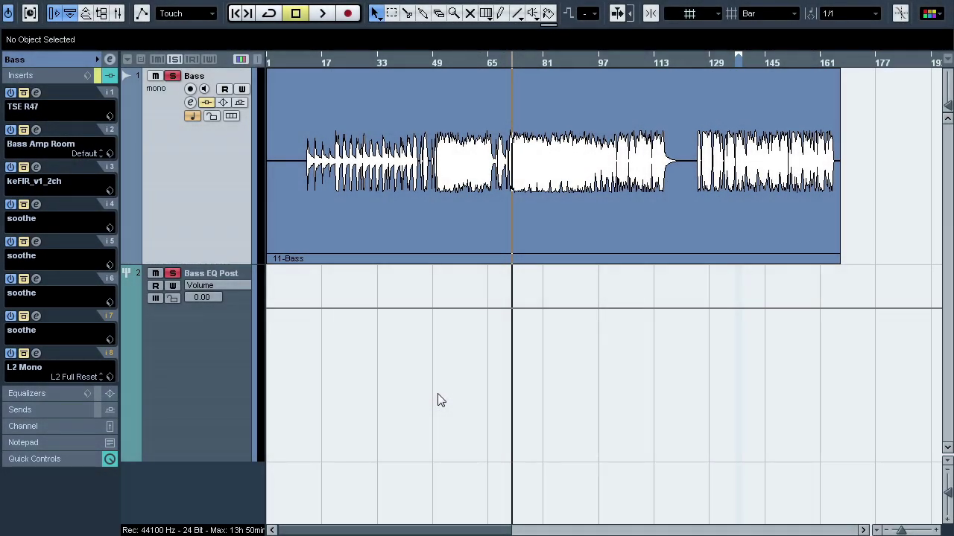
Open the TSE R47, Bass Amp Room and keFIR inserts on the Bass track, activate them and start playback
click(36, 92)
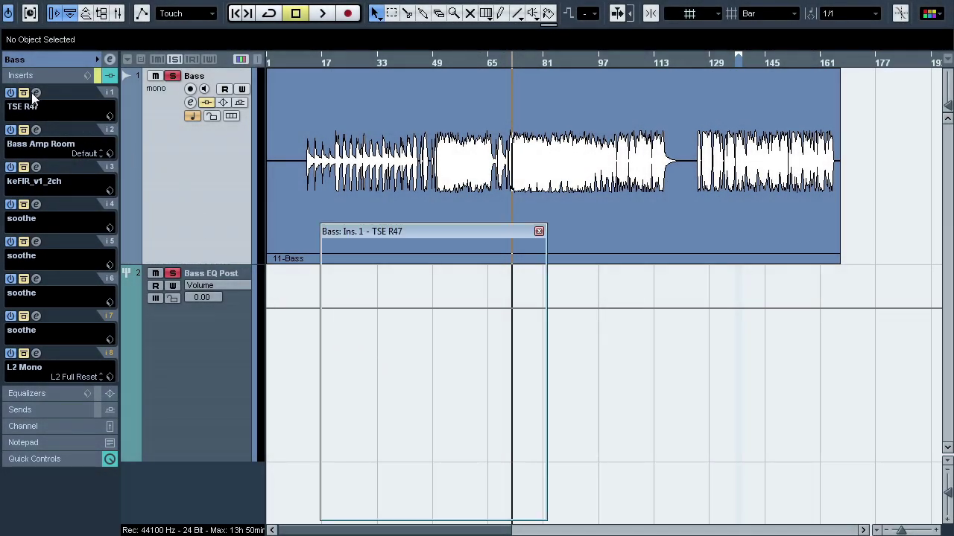
click(36, 130)
click(36, 167)
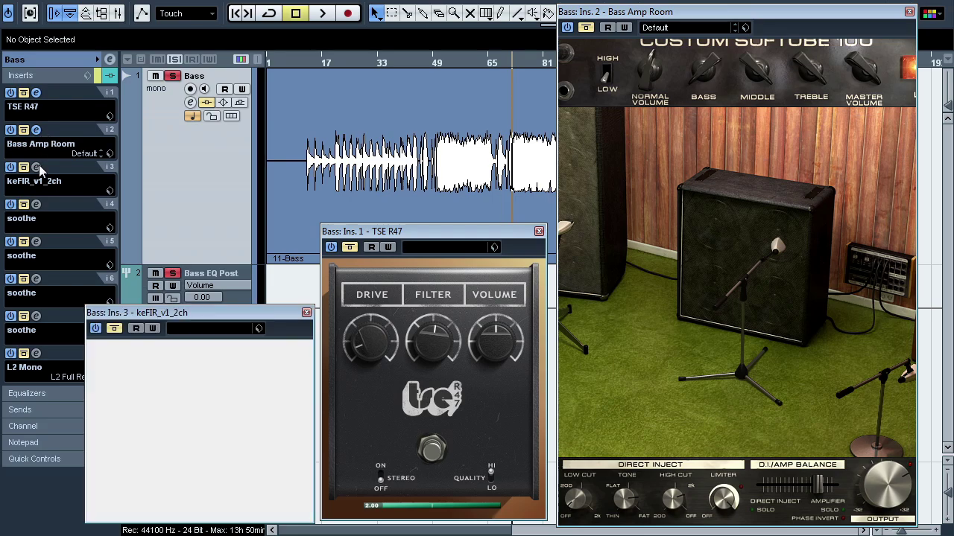
key(space)
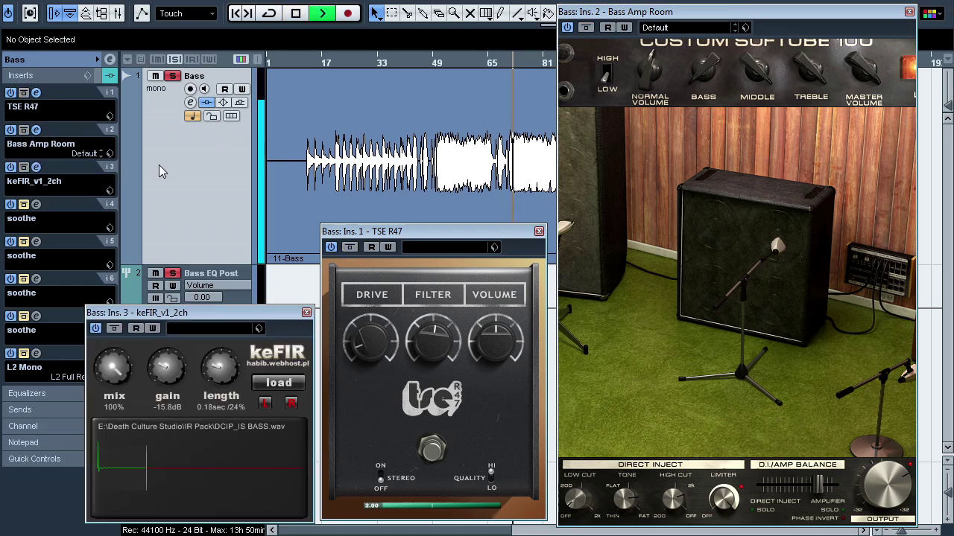
Compare the Bass track with its inserts bypassed and active, then stop playback and close the three plug-in windows
click(99, 80)
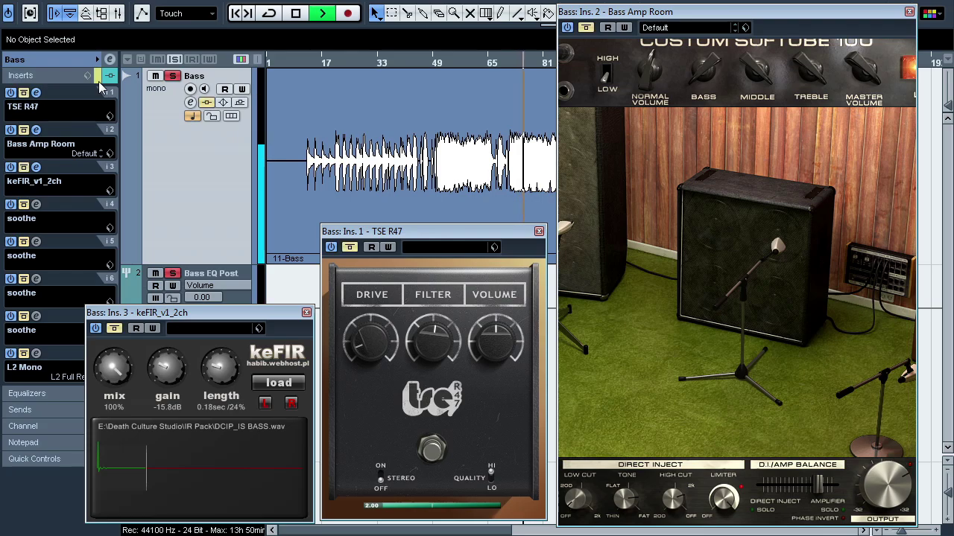
click(98, 76)
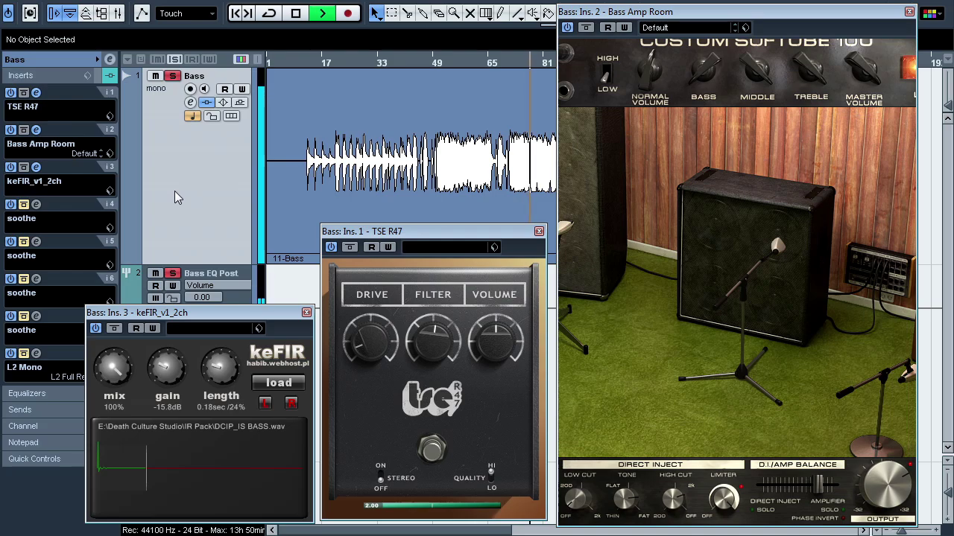
key(space)
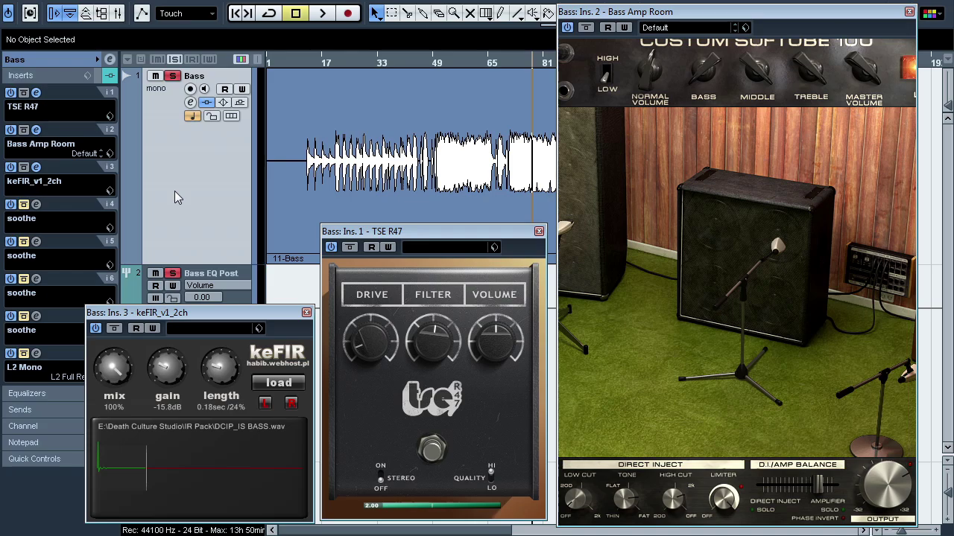
click(35, 92)
click(37, 129)
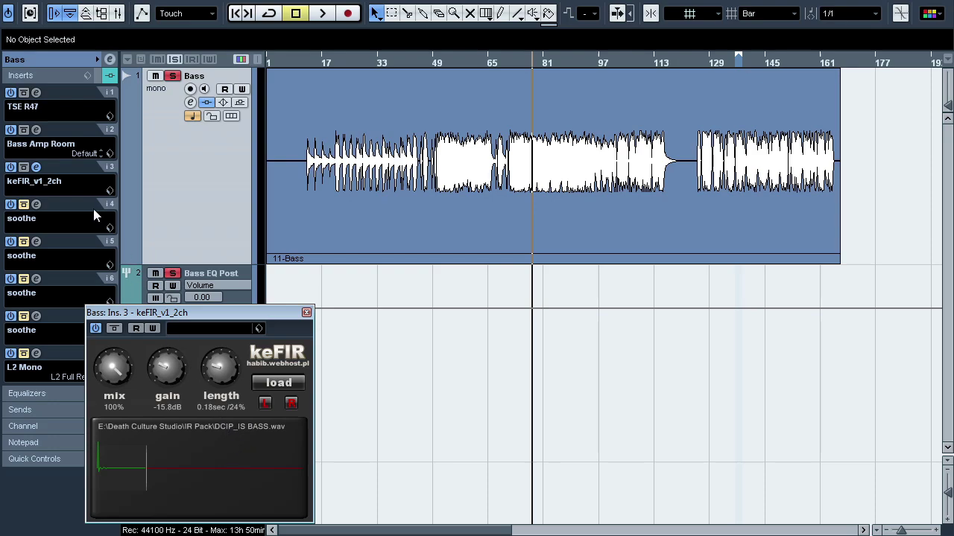
click(38, 169)
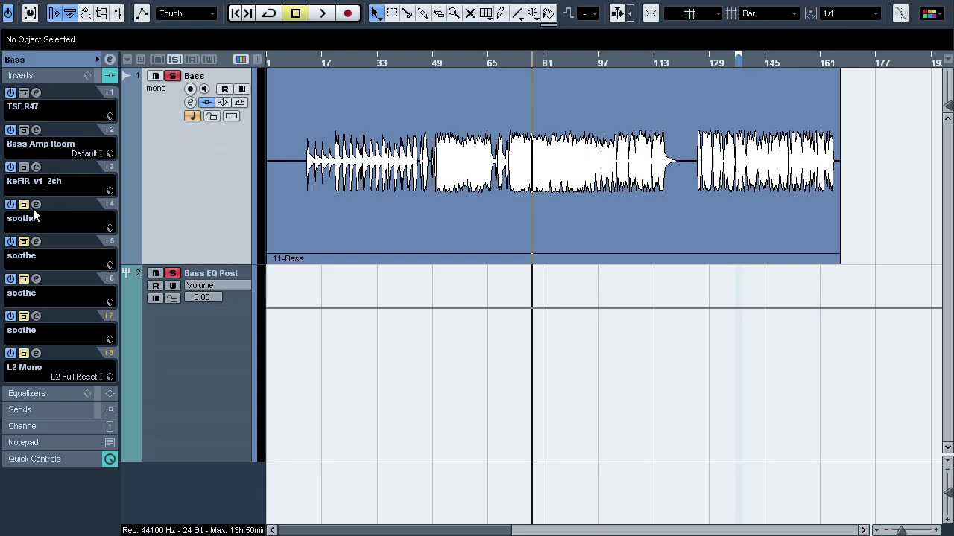
Activate the soothe in insert 4 of the Bass track during playback and audition its delta signal and bypass comparison
key(space)
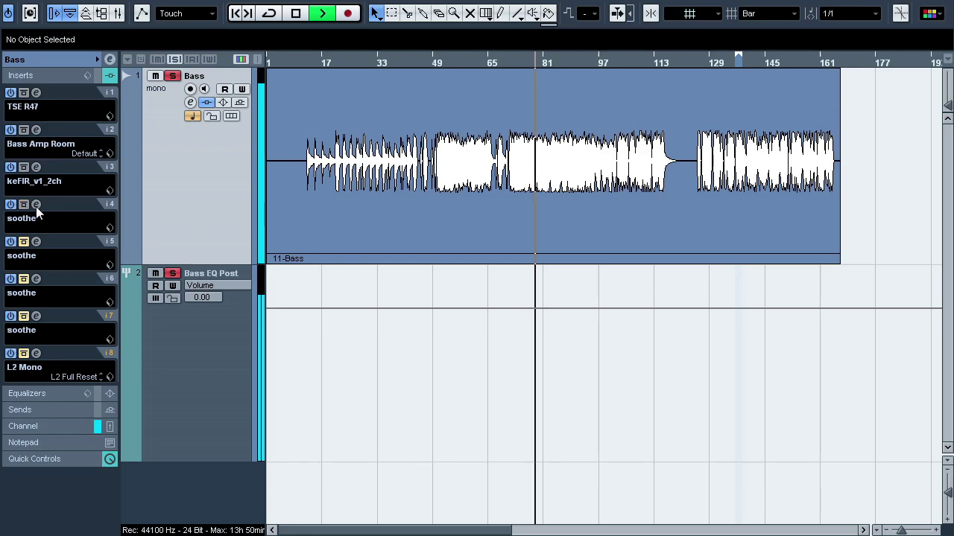
click(36, 206)
click(383, 423)
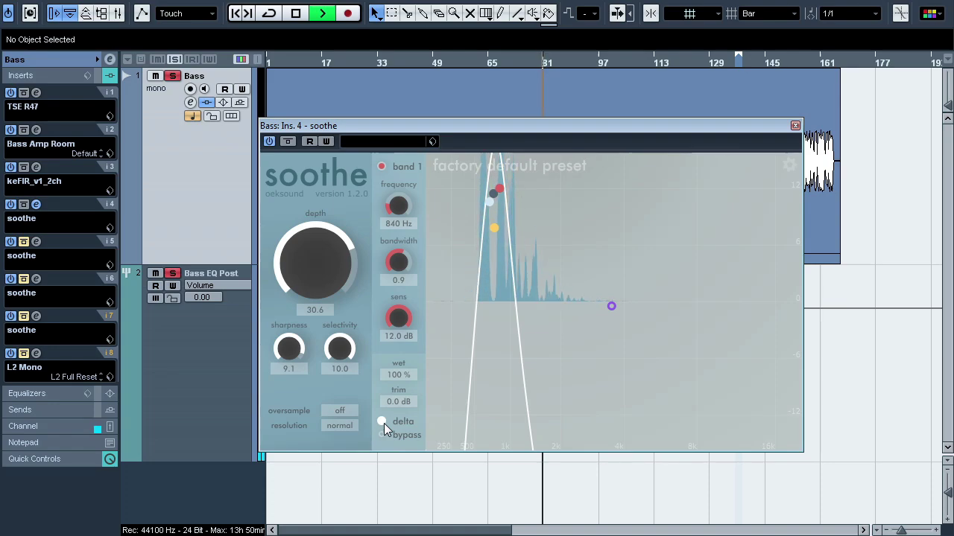
click(383, 422)
click(383, 435)
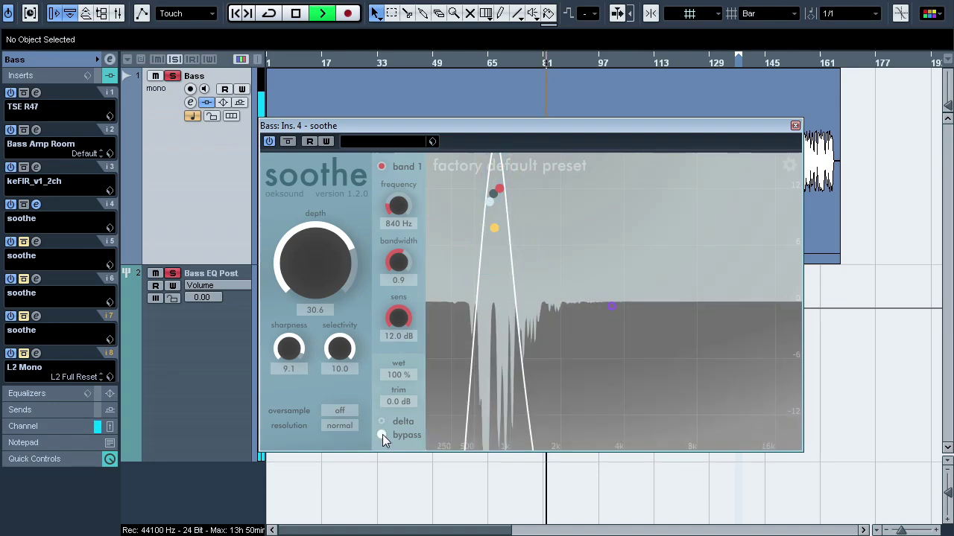
click(382, 434)
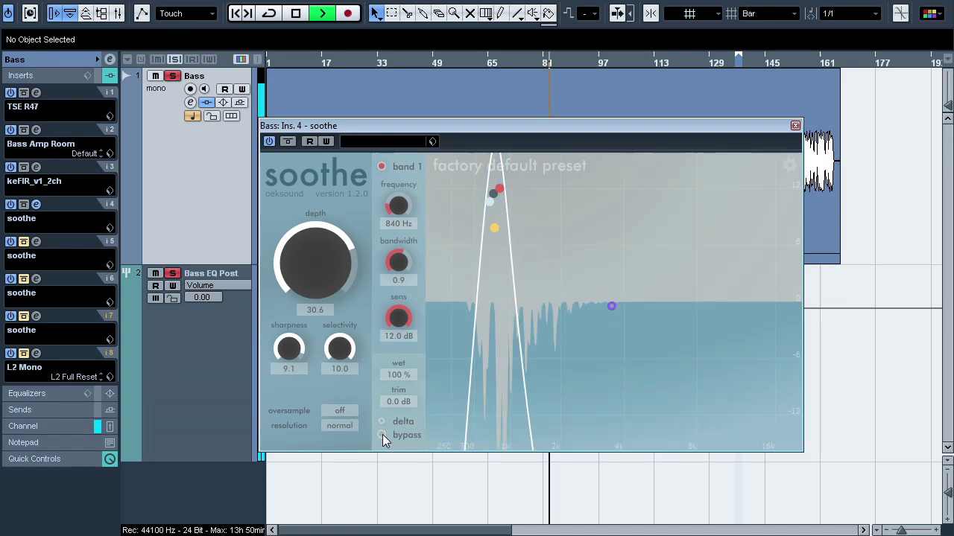
click(37, 205)
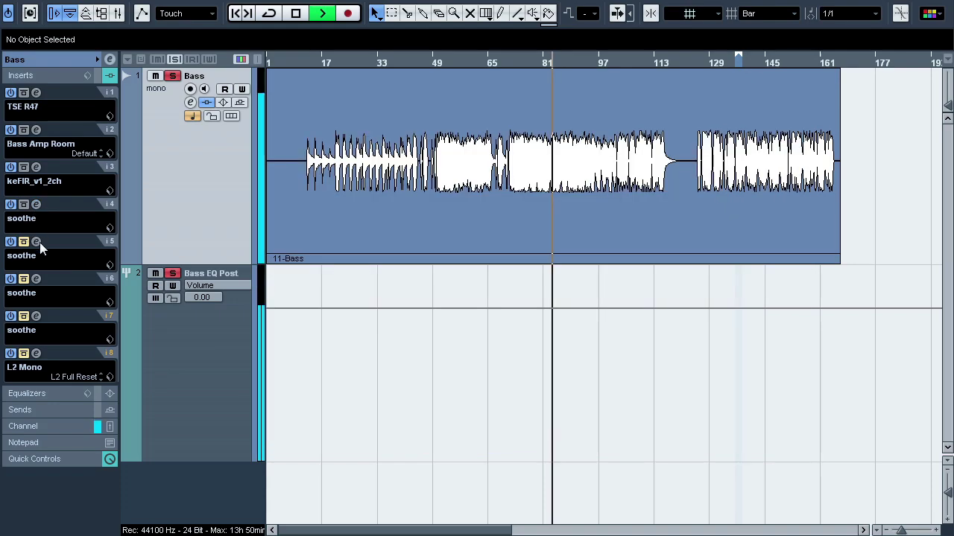
Activate the soothe in insert 5 of the Bass track and audition its delta signal and bypass comparison
click(37, 243)
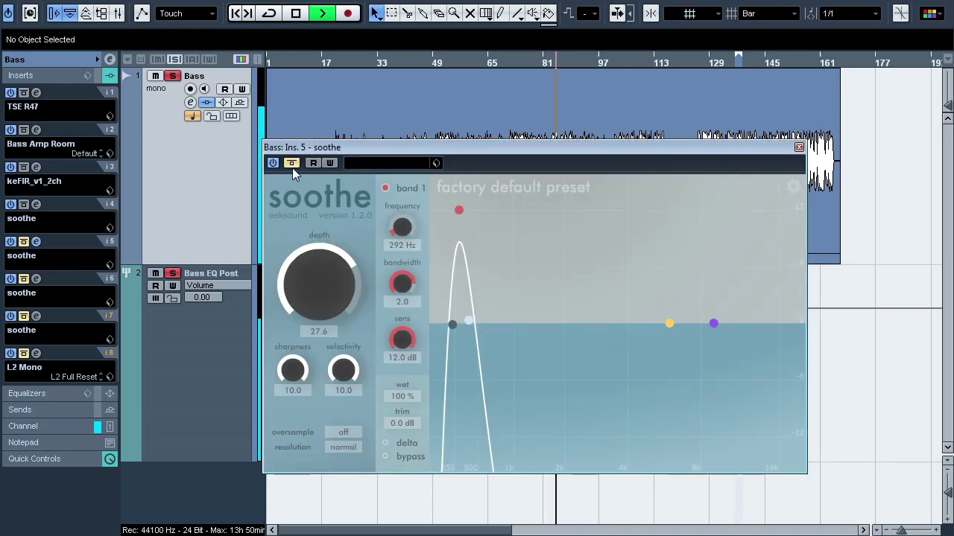
click(386, 442)
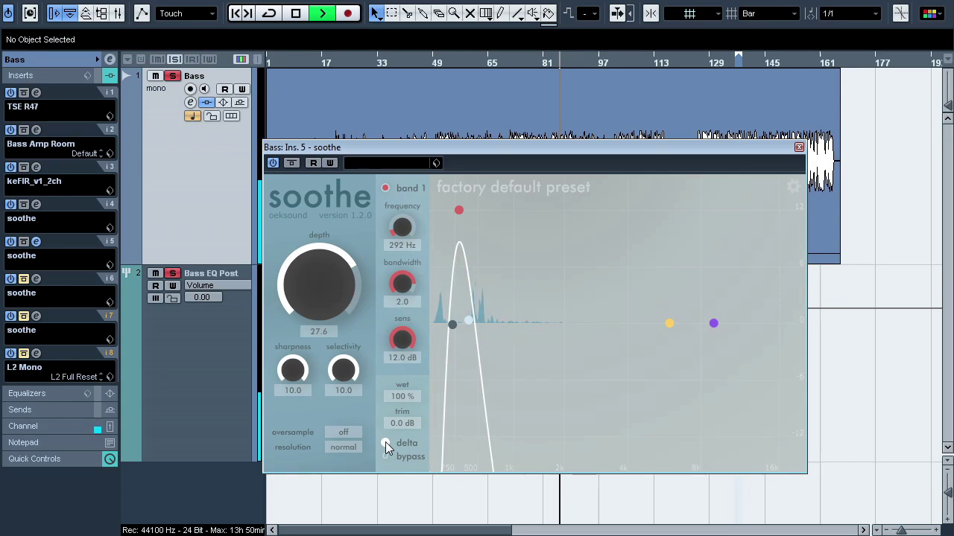
click(385, 441)
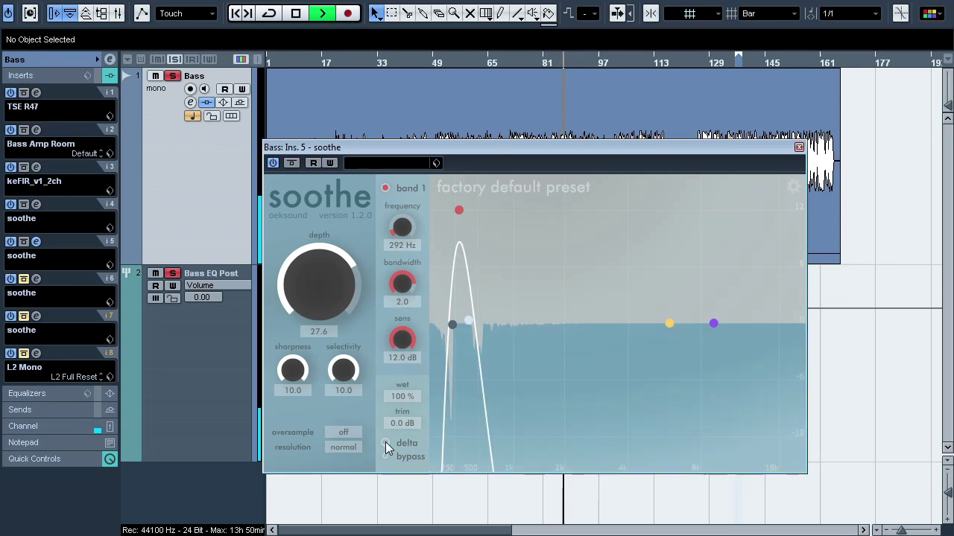
click(384, 454)
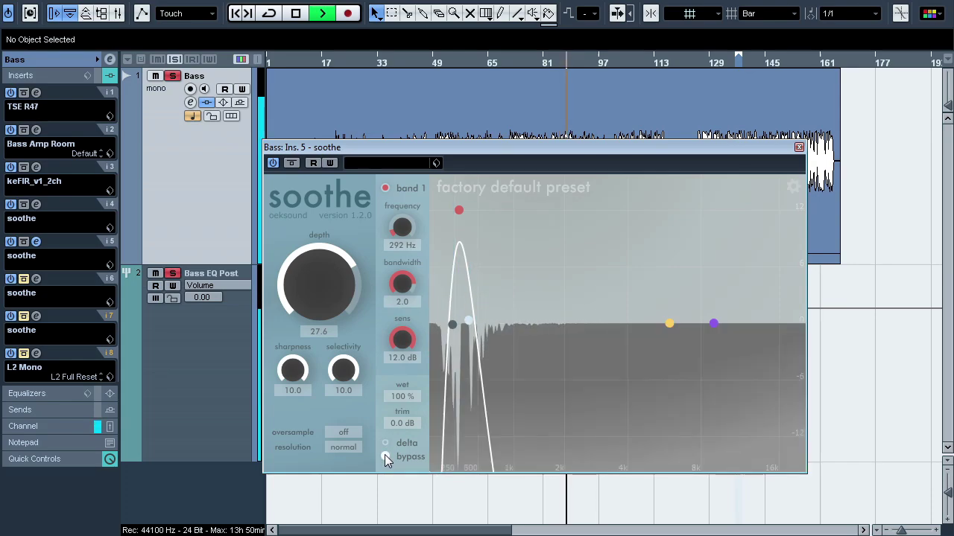
click(384, 454)
click(37, 242)
Activate the soothe in insert 6 of the Bass track and audition its delta signal and bypass comparison
click(37, 275)
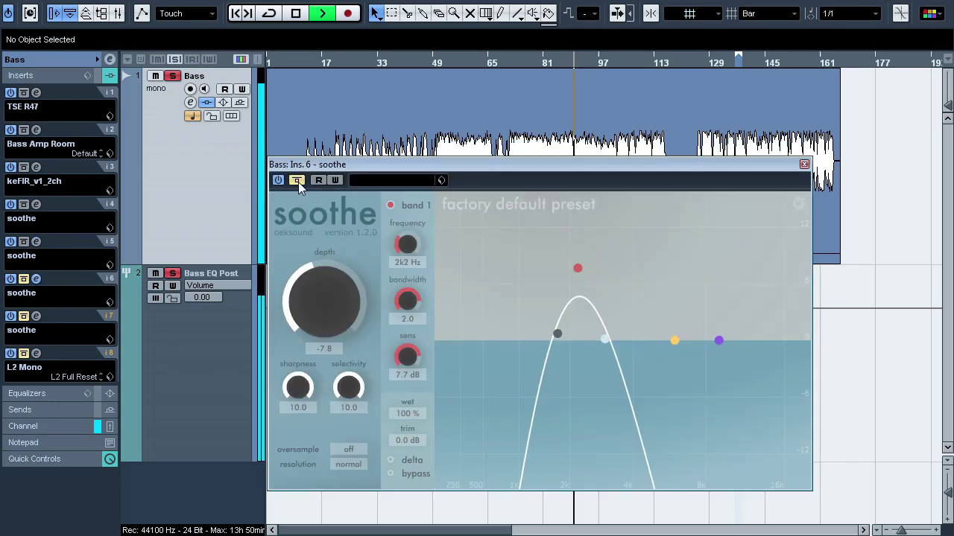
click(389, 461)
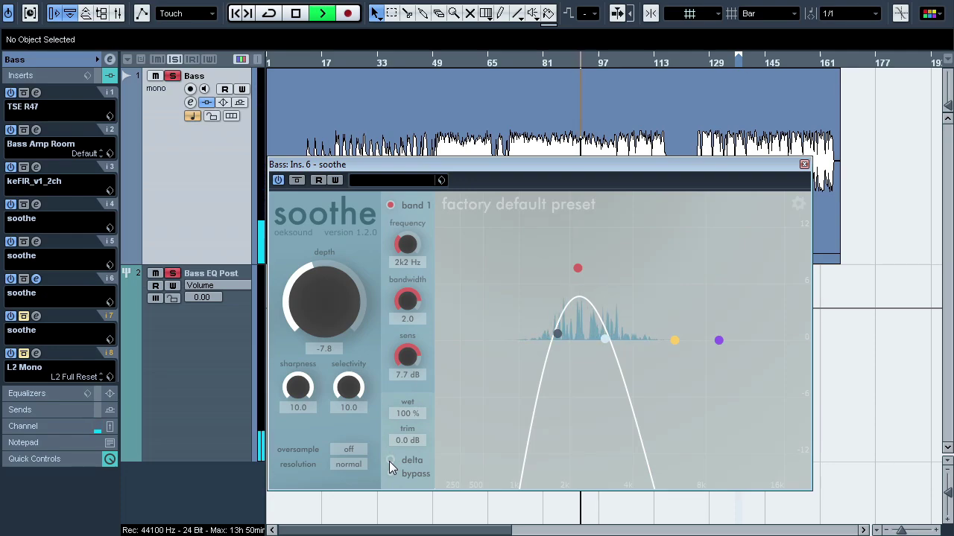
click(390, 474)
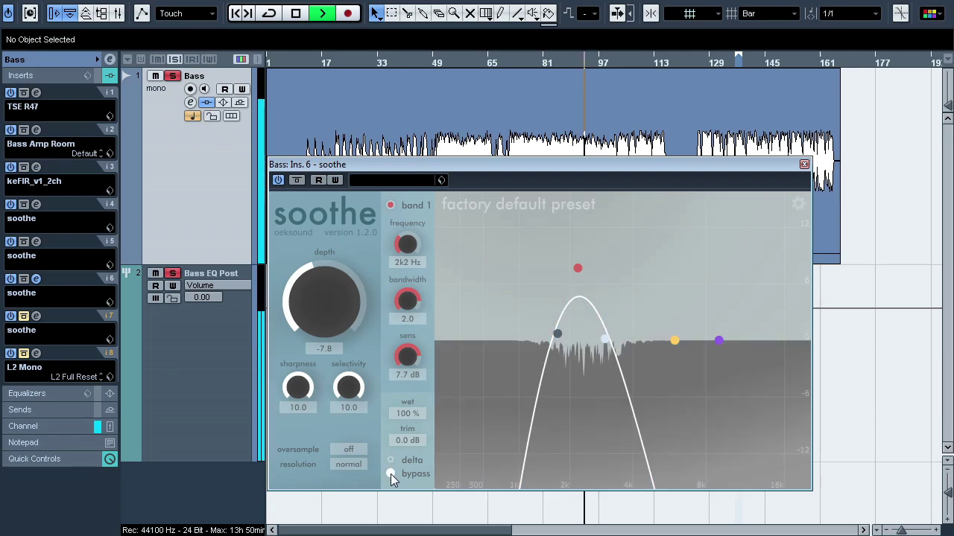
click(390, 474)
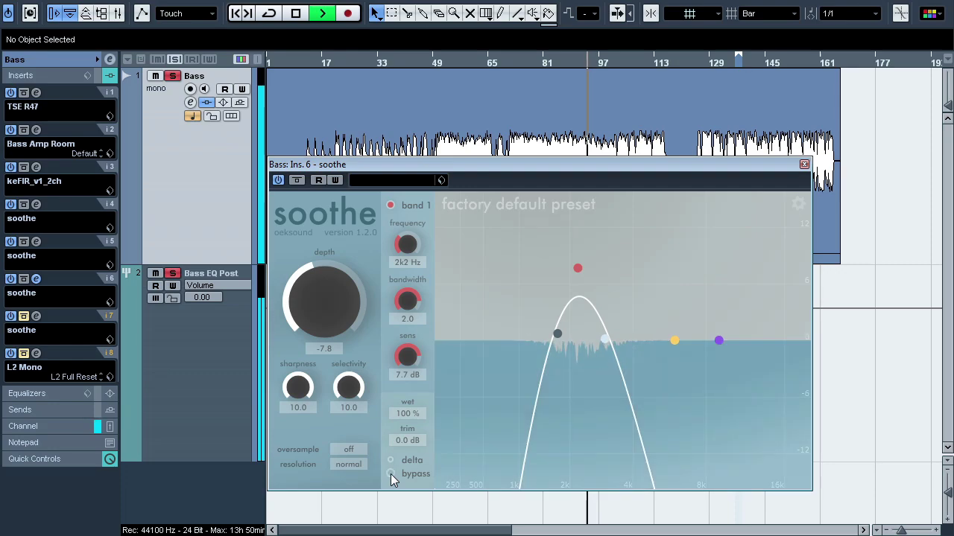
click(36, 278)
Activate the soothe in insert 7 of the Bass track and audition its delta signal and bypass comparison
click(35, 319)
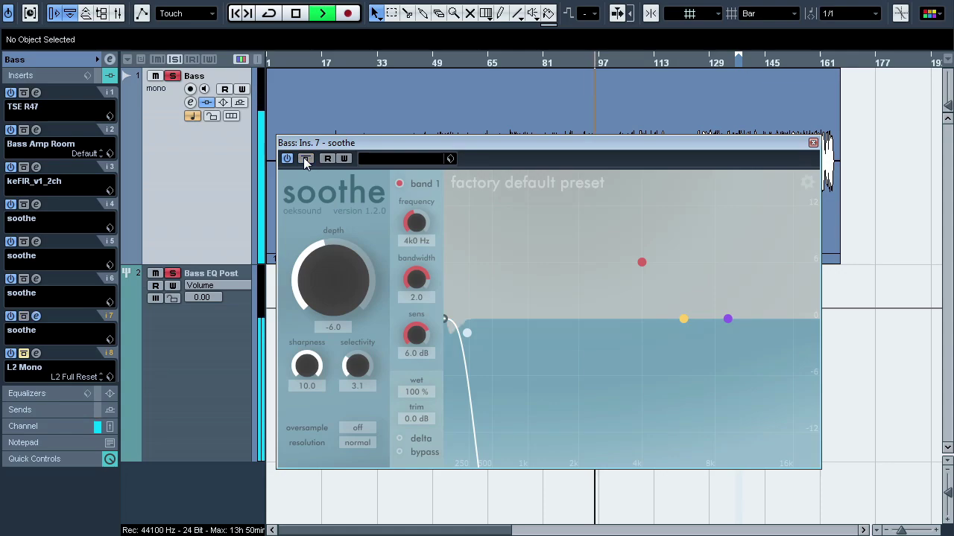
click(399, 439)
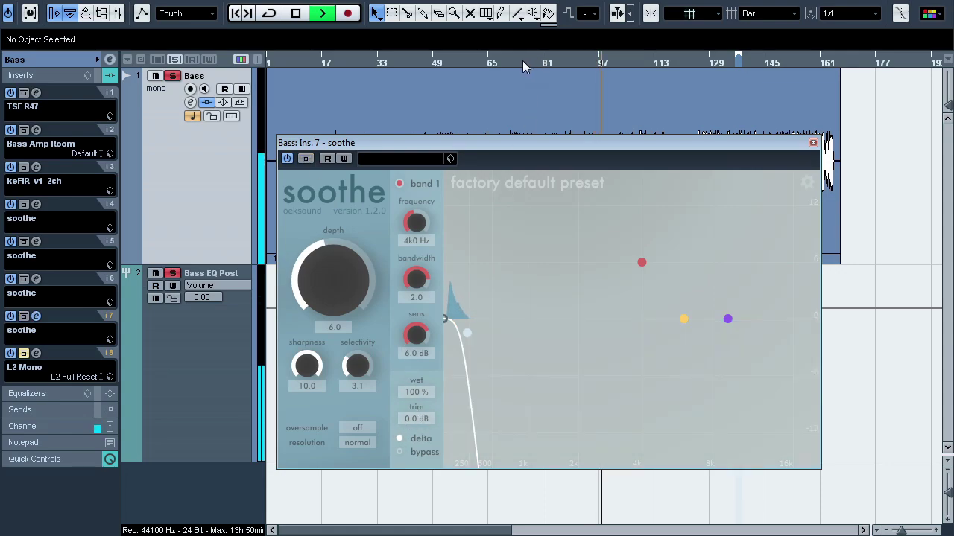
click(400, 450)
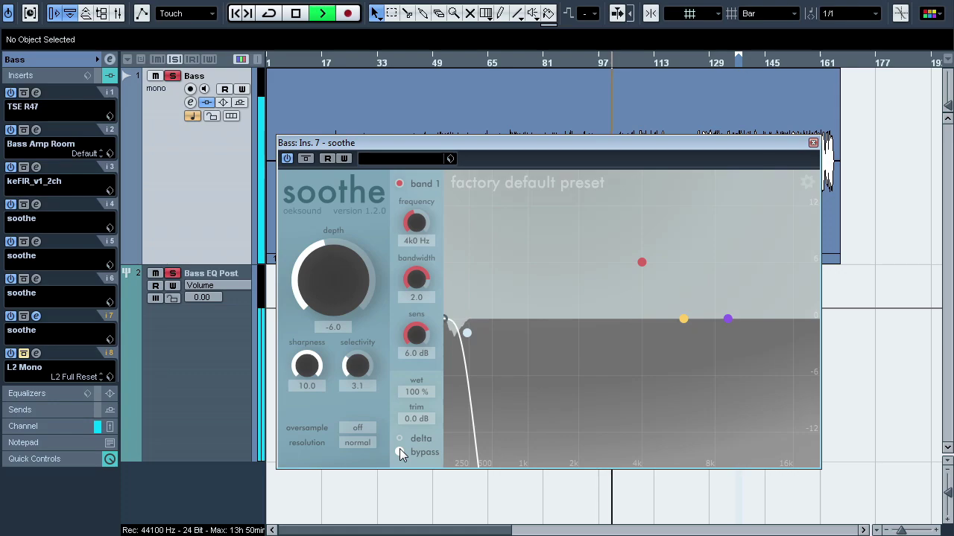
click(400, 452)
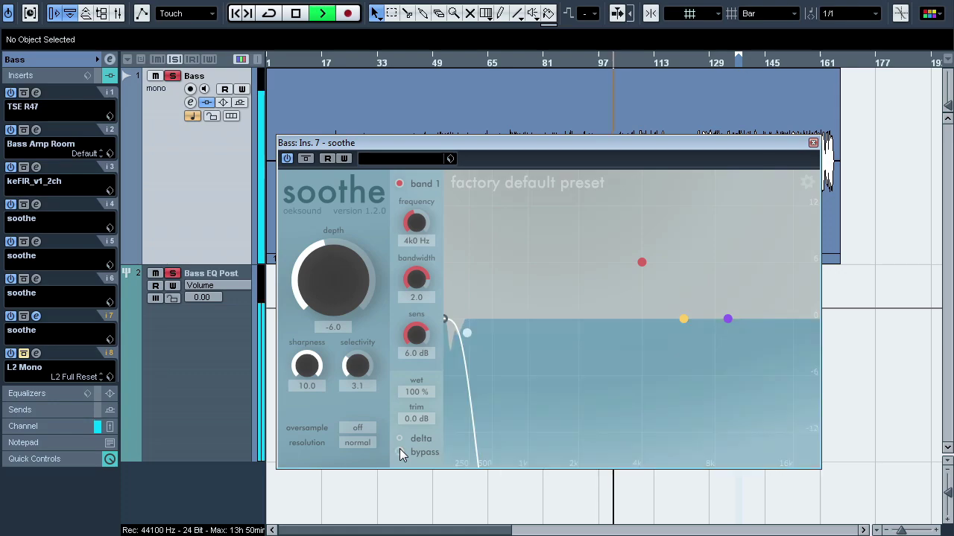
click(37, 316)
Compare the bass sound with the whole insert chain bypassed and active a few times, then stop playback
click(97, 77)
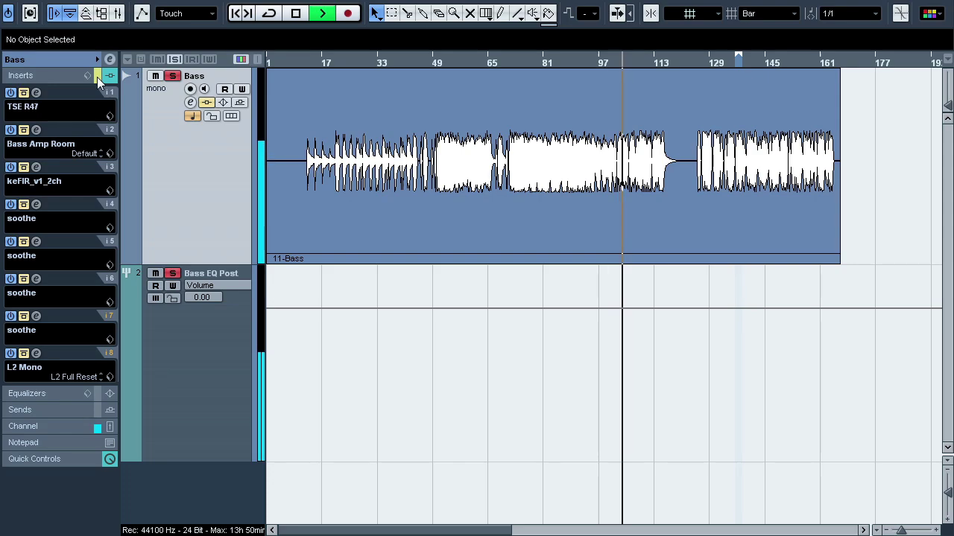
click(97, 77)
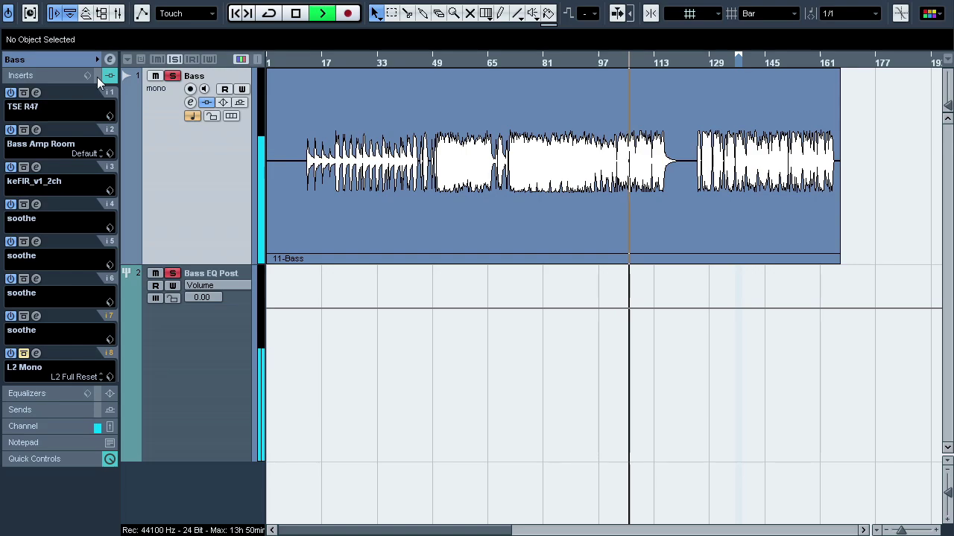
click(97, 77)
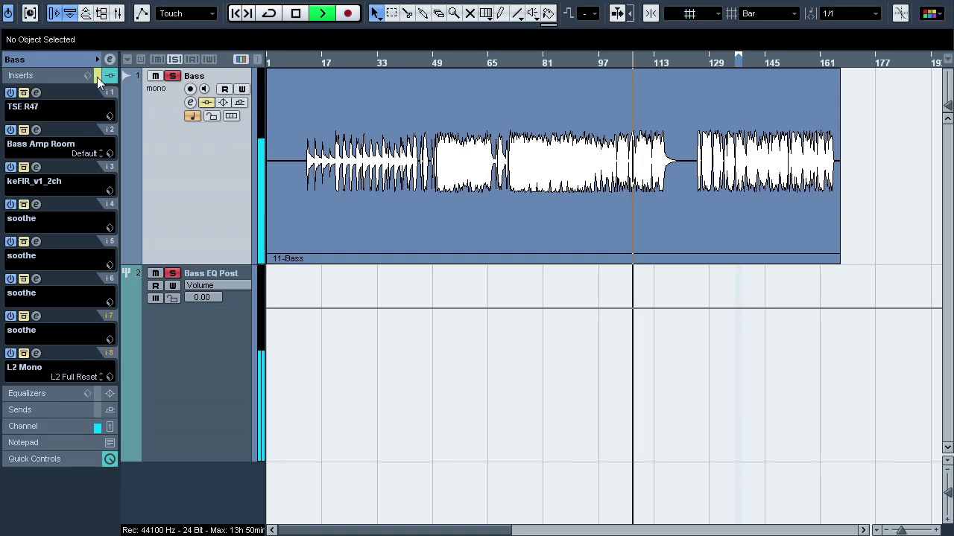
click(97, 76)
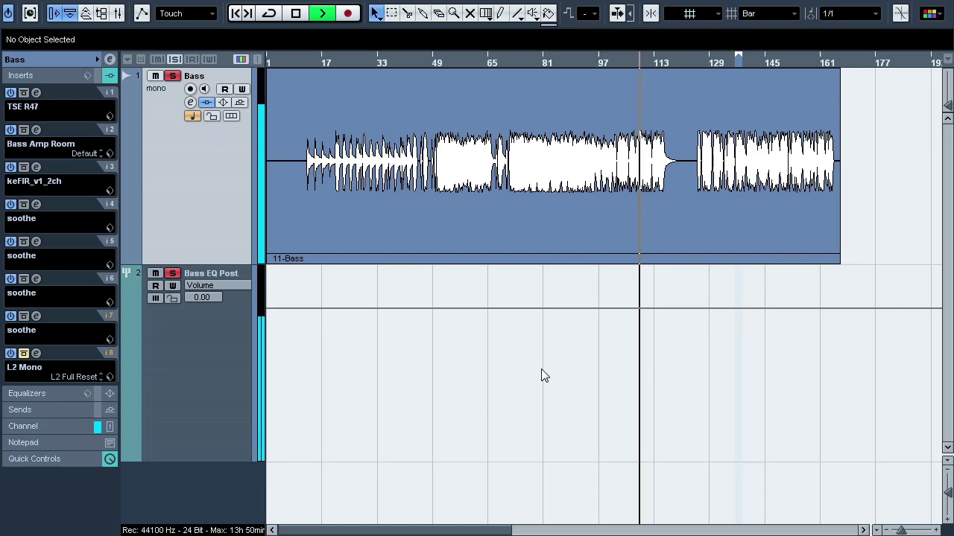
key(space)
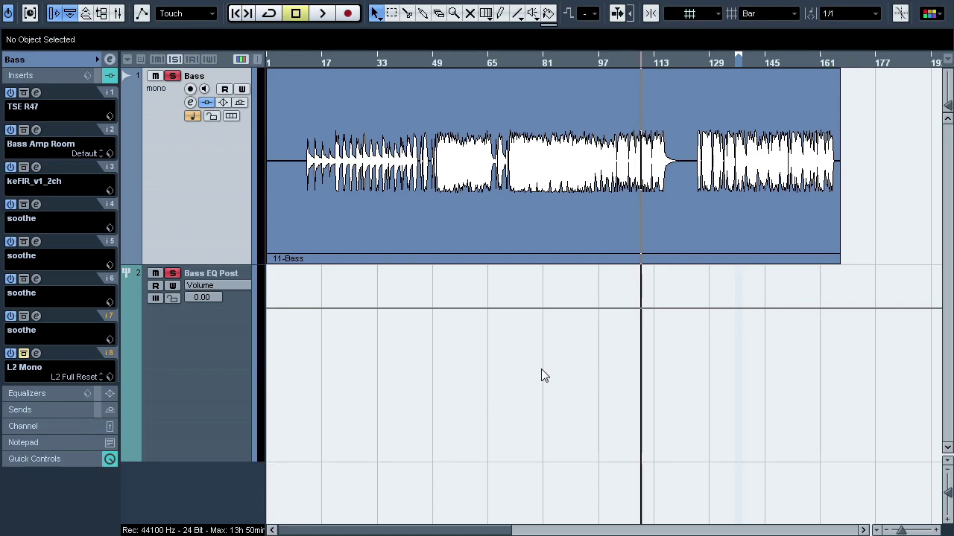
Open the L2 Mono limiter in insert 8 of the Bass track and take it out of bypass during playback
click(40, 354)
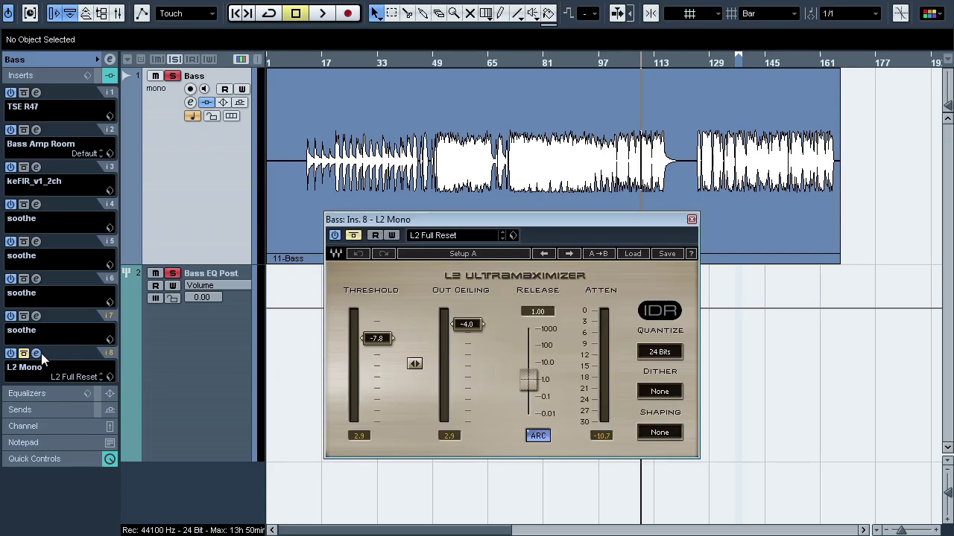
key(space)
click(23, 355)
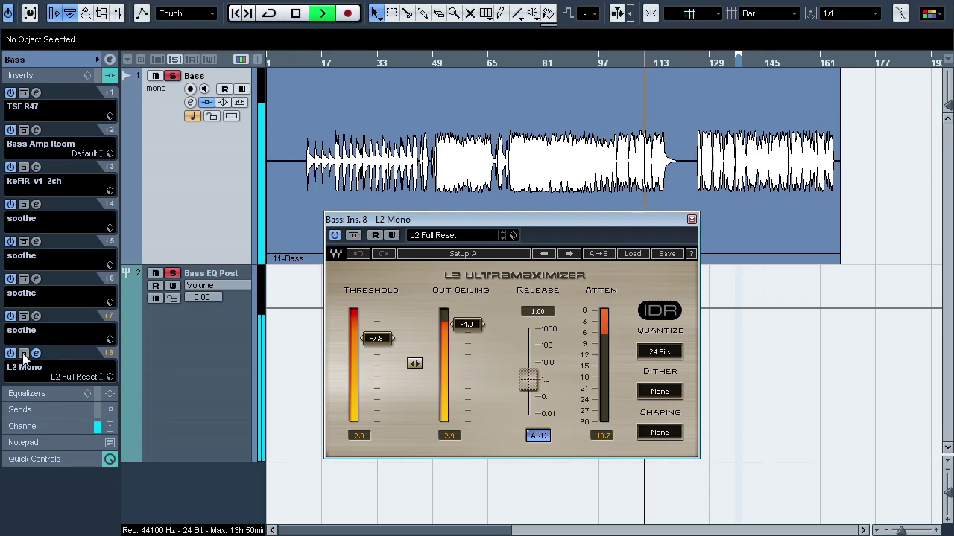
Compare the L2 Mono limiter bypassed and active during playback, replay from around bar 75, then stop and close its window
click(23, 355)
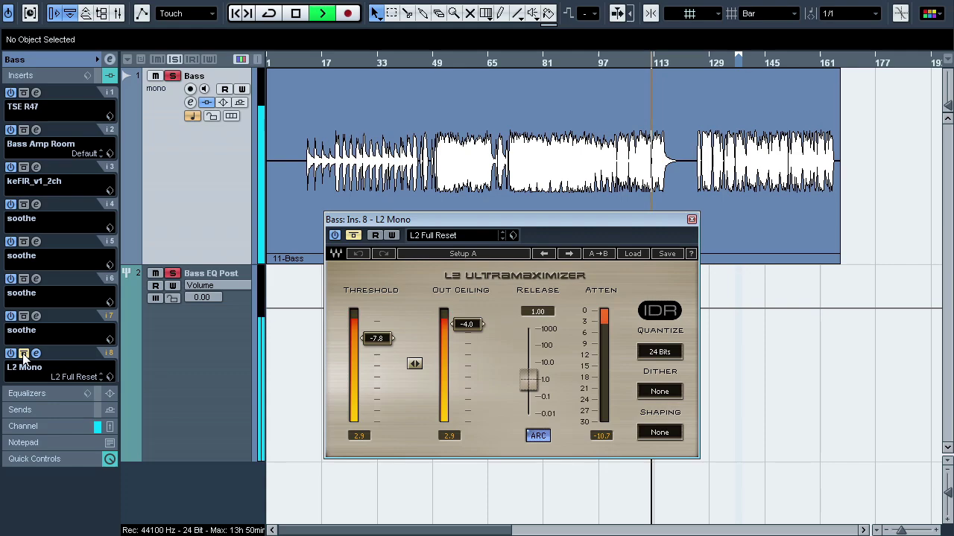
click(23, 355)
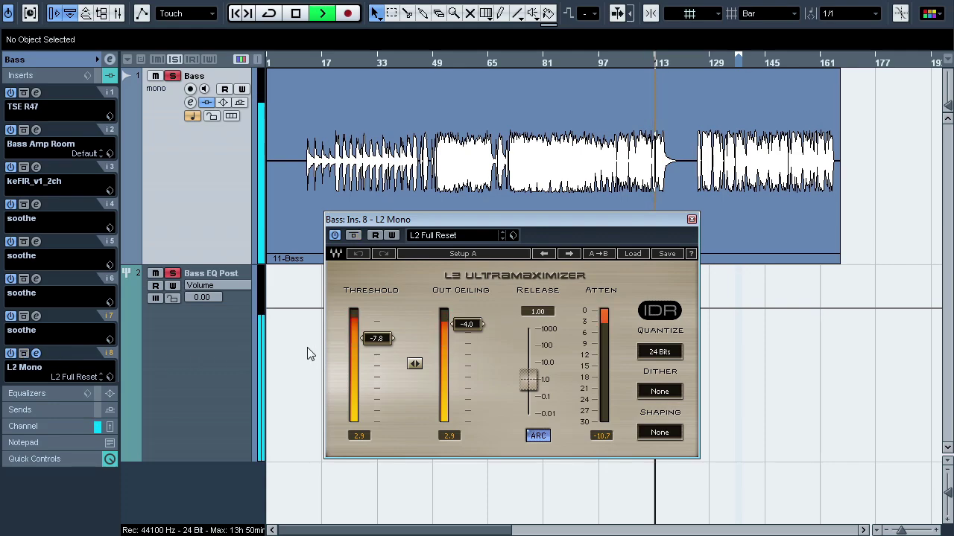
click(531, 64)
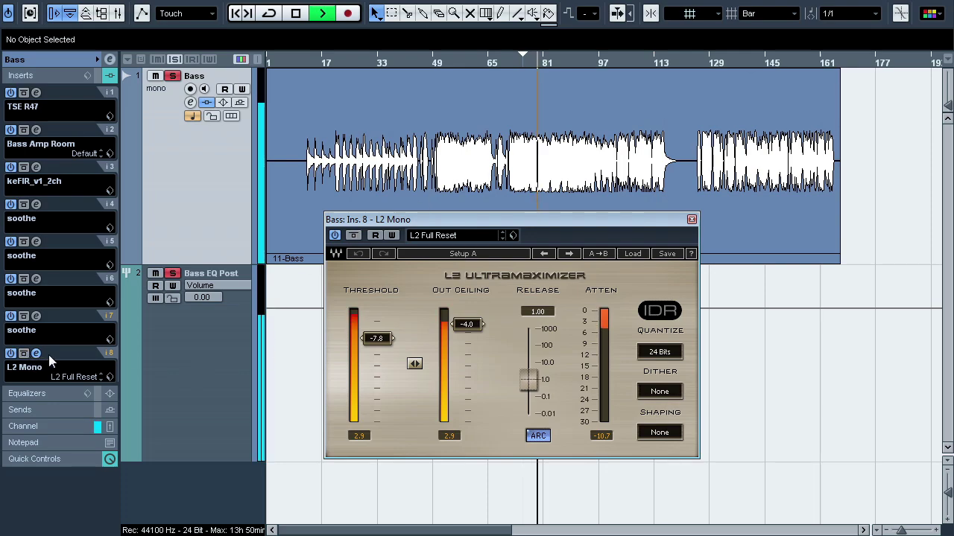
key(space)
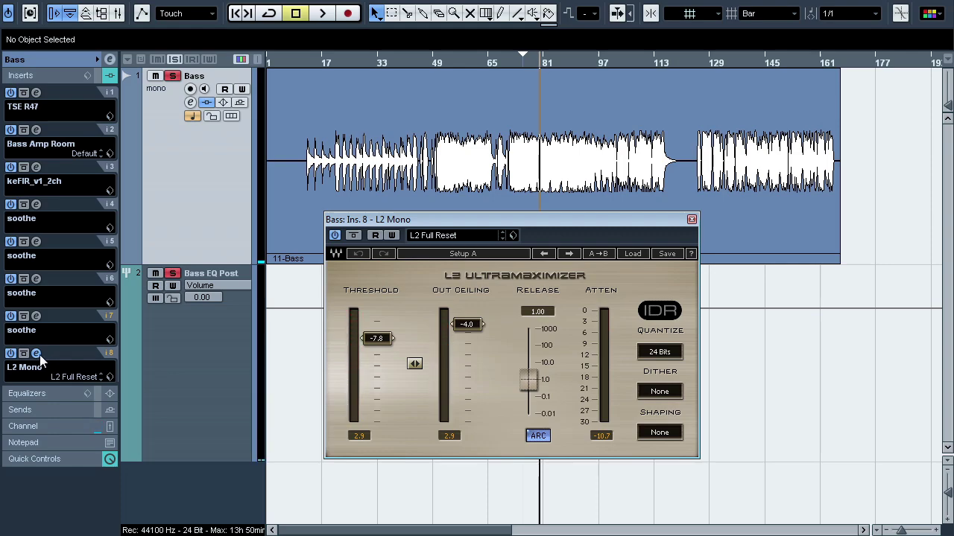
click(37, 354)
Activate the FabFilter Pro-Q in insert 1 of Bass EQ Post during playback, comparing it with bypass, then close its window
click(166, 339)
click(38, 92)
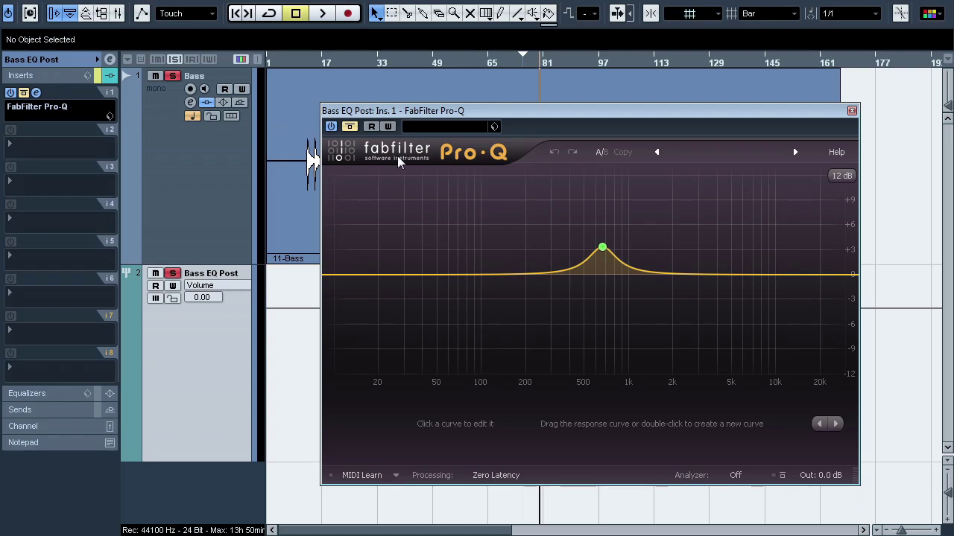
key(space)
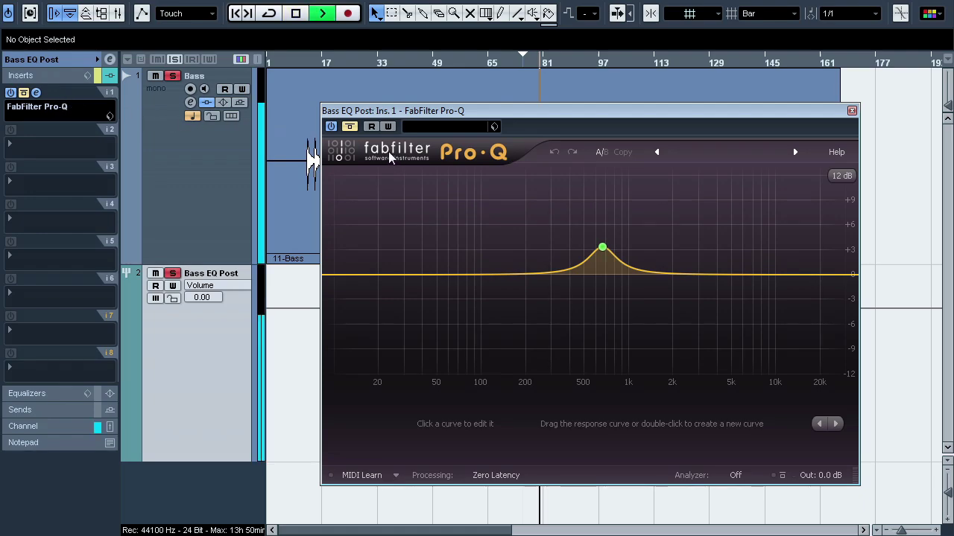
click(353, 131)
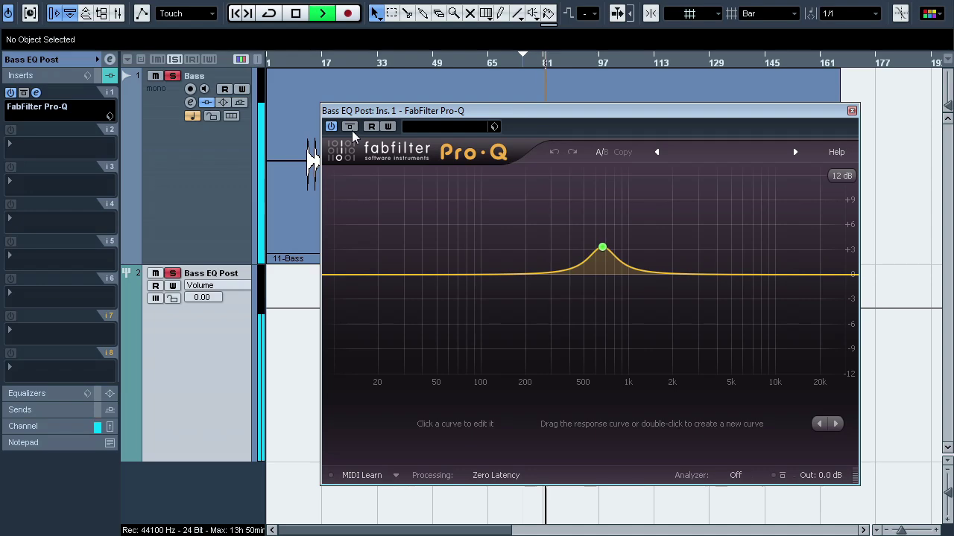
click(351, 130)
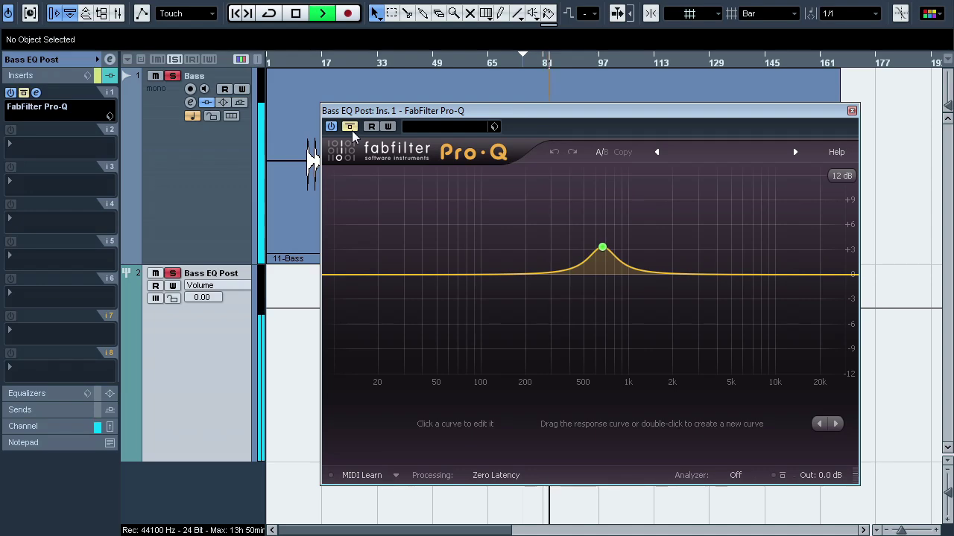
click(350, 130)
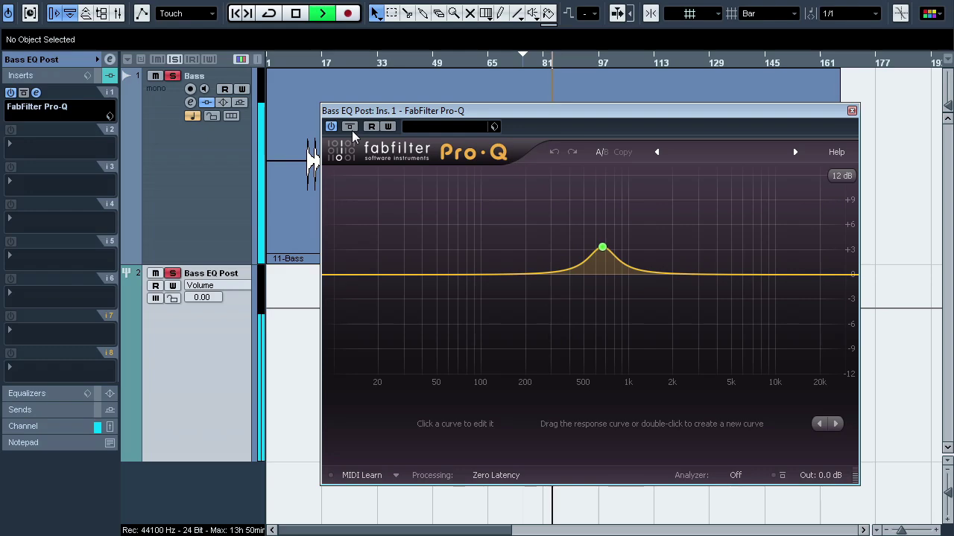
mouse_move(625, 218)
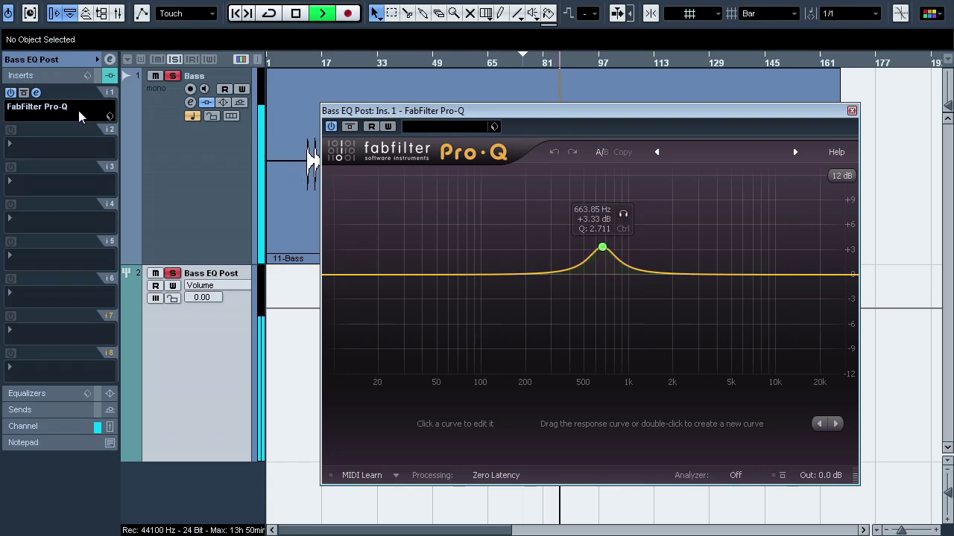
click(36, 92)
Compare the bass in the mixer with all channel inserts bypassed and active twice, then return to the project and stop playback
key(F3)
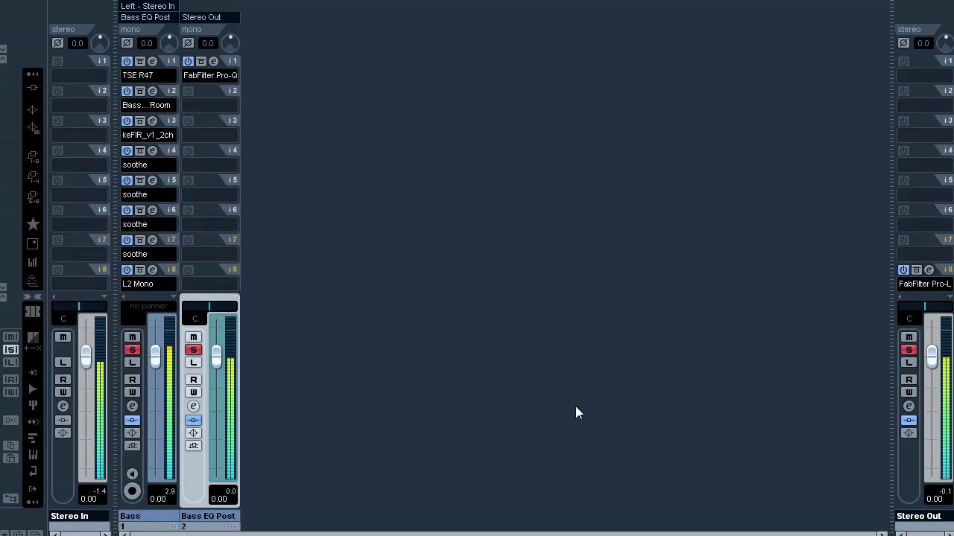
key(b)
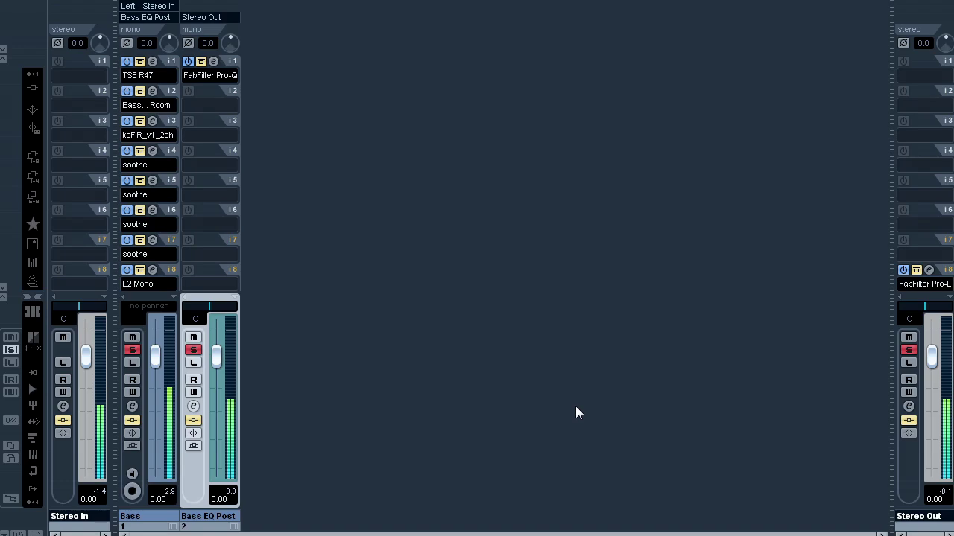
key(b)
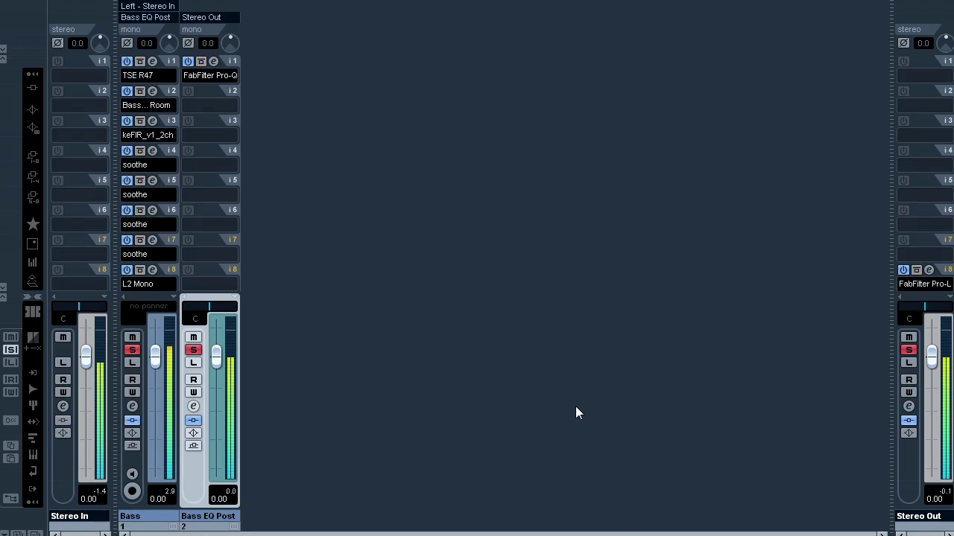
key(b)
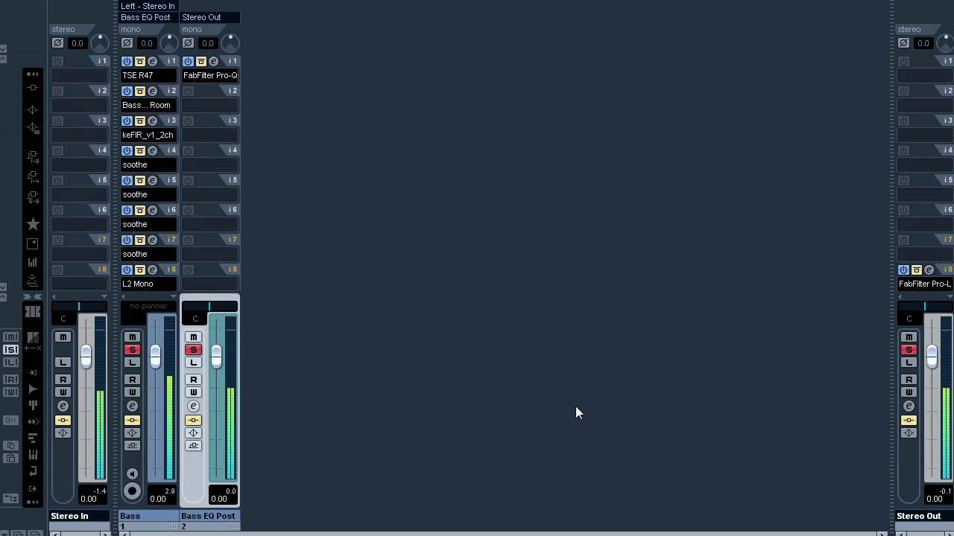
key(b)
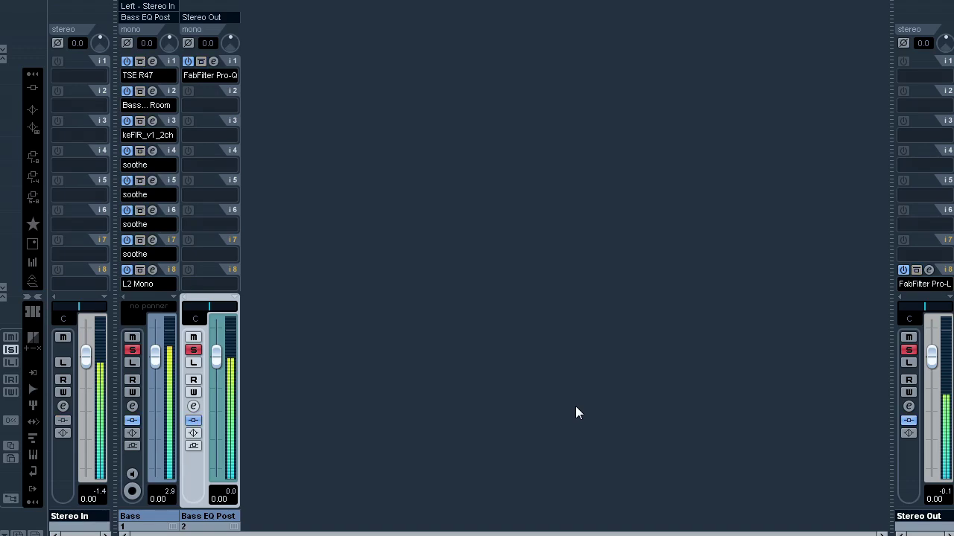
key(F3)
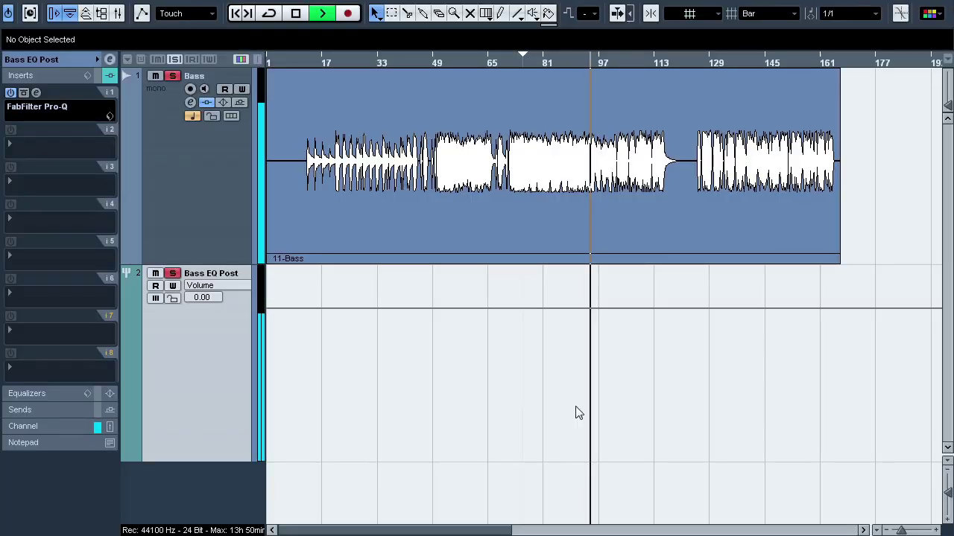
key(space)
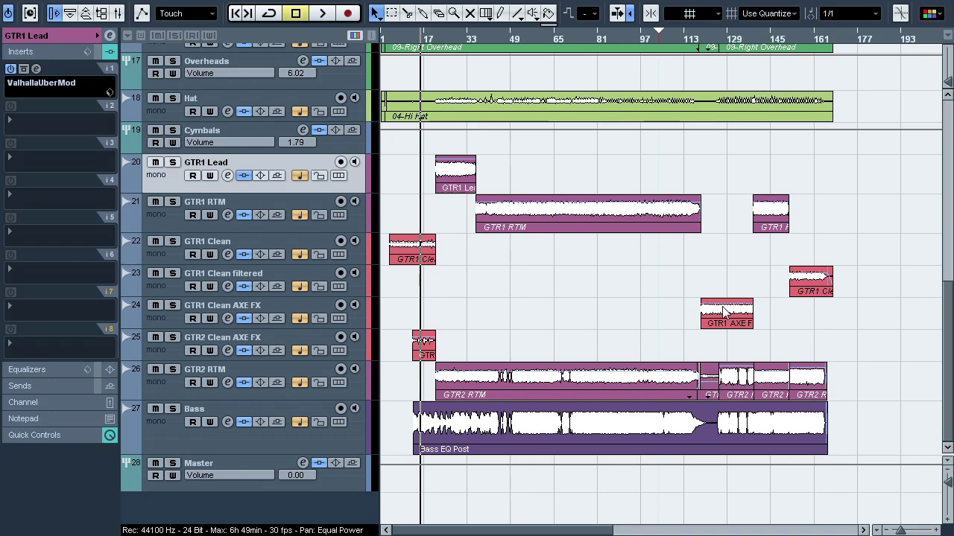
Audition the full mix at the clean, lead, rhythm, AXE FX and filtered guitar sections, then stop playback
key(space)
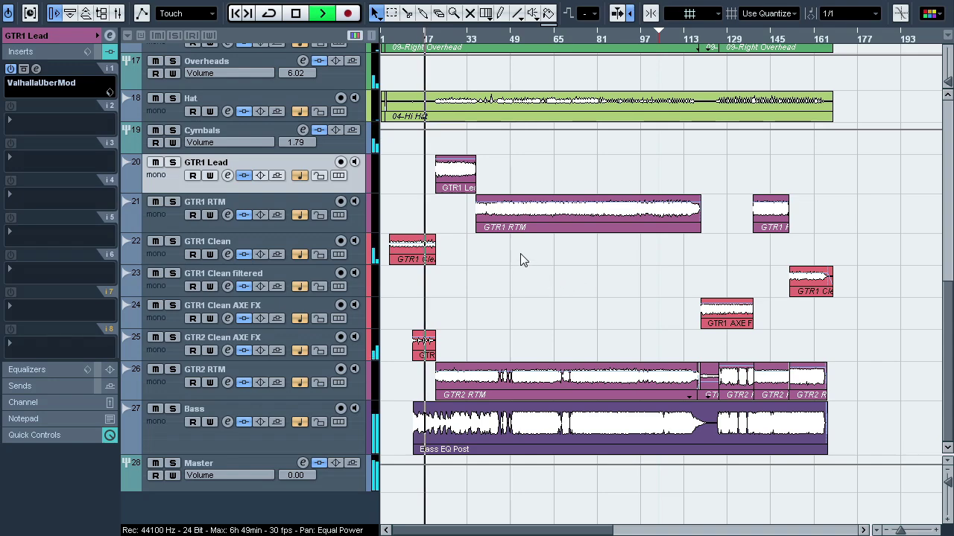
click(444, 37)
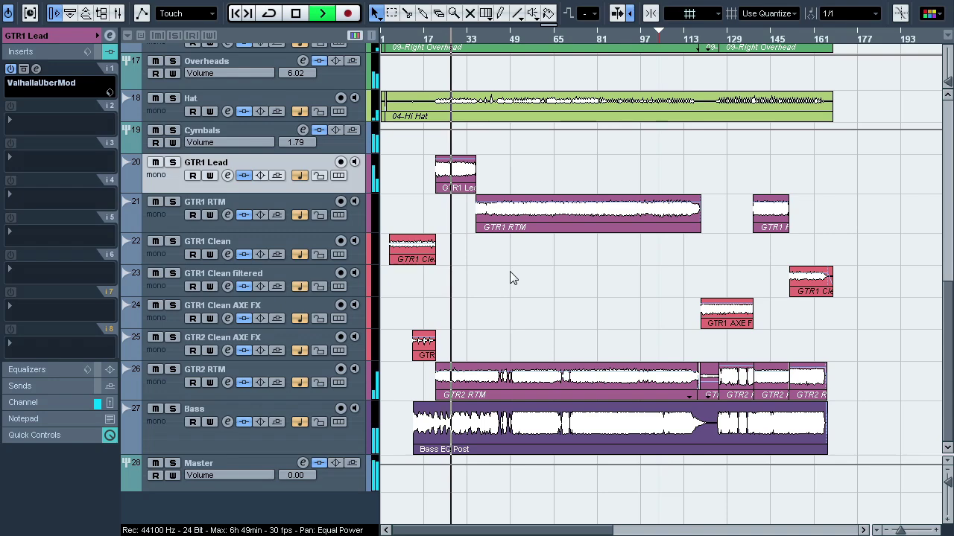
click(508, 34)
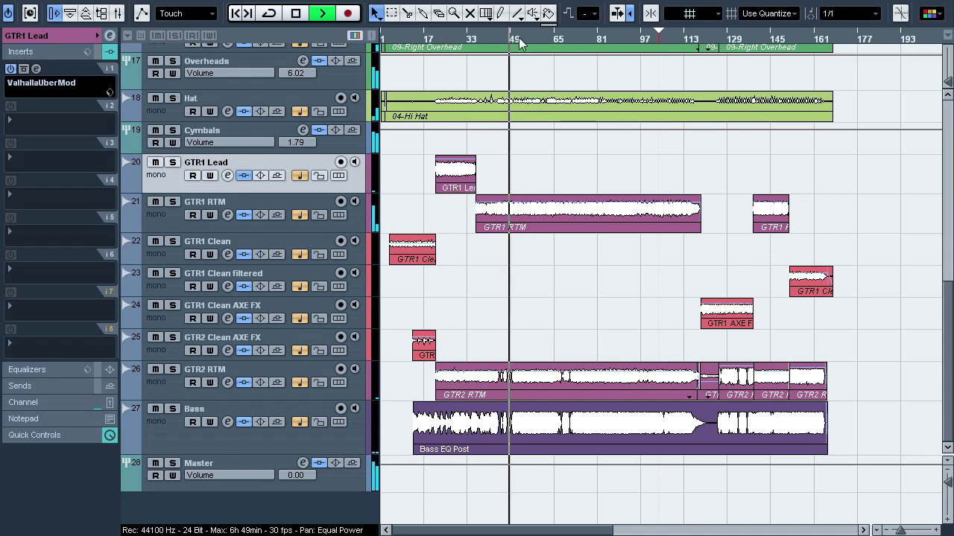
click(518, 37)
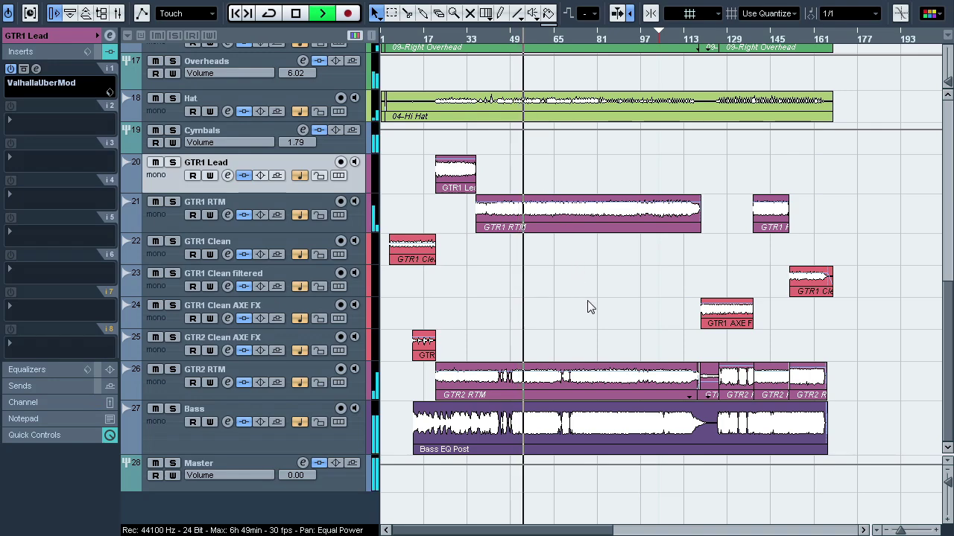
click(717, 35)
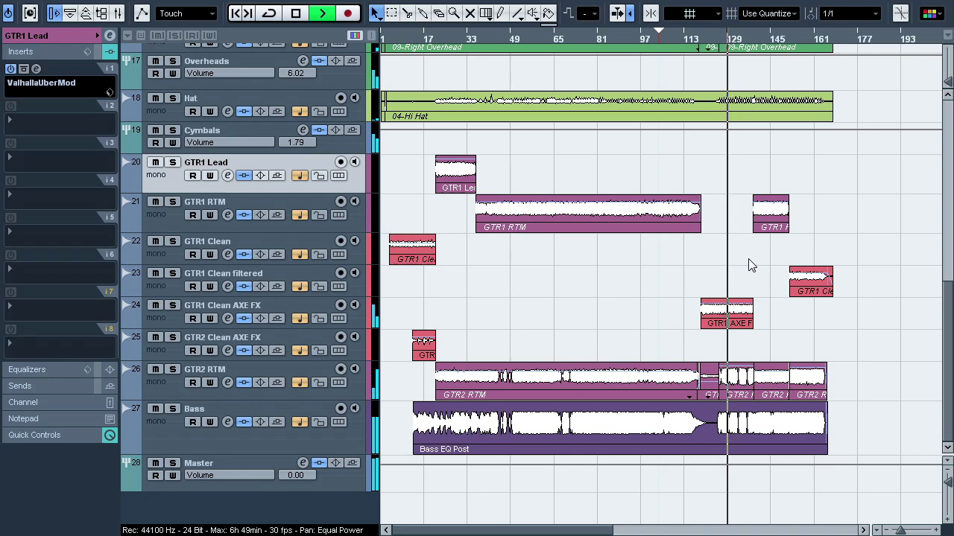
click(762, 36)
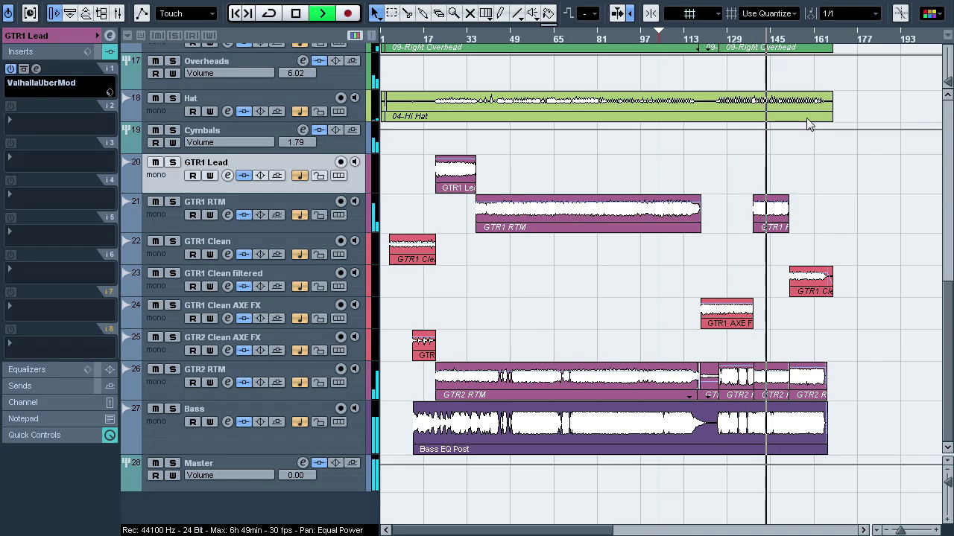
click(794, 39)
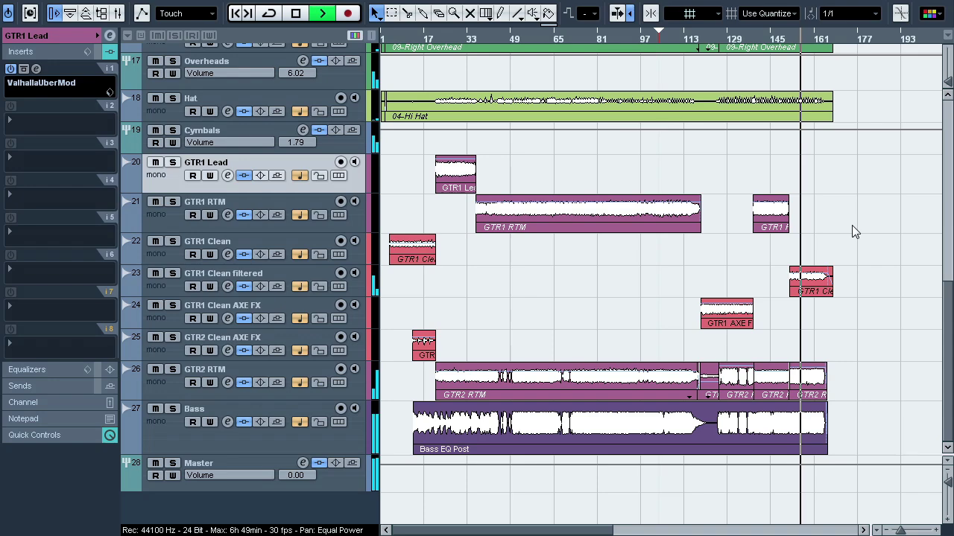
click(296, 14)
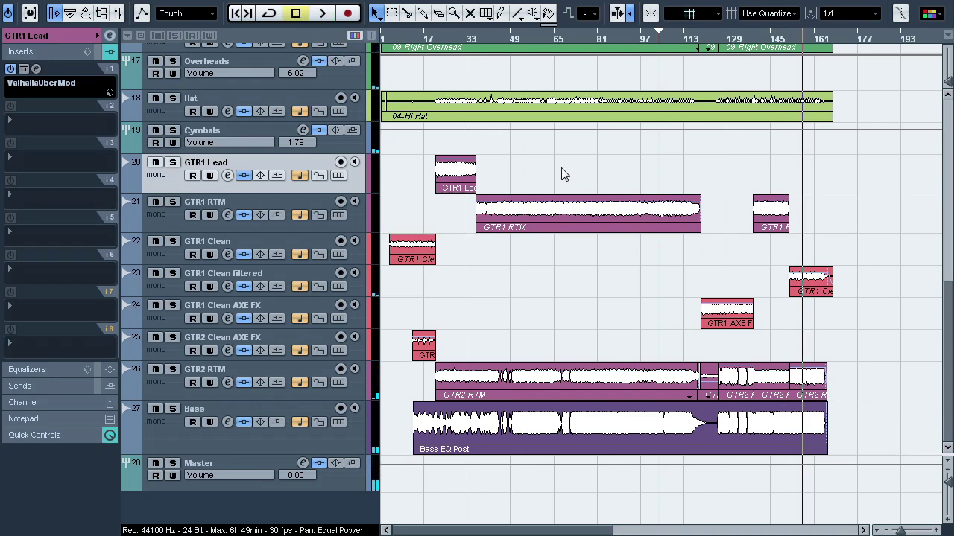
Inspect the ValhallaUberMod settings in insert 1 of the GTR2 Clean AXE FX channel in the mixer, then return to the project
key(F3)
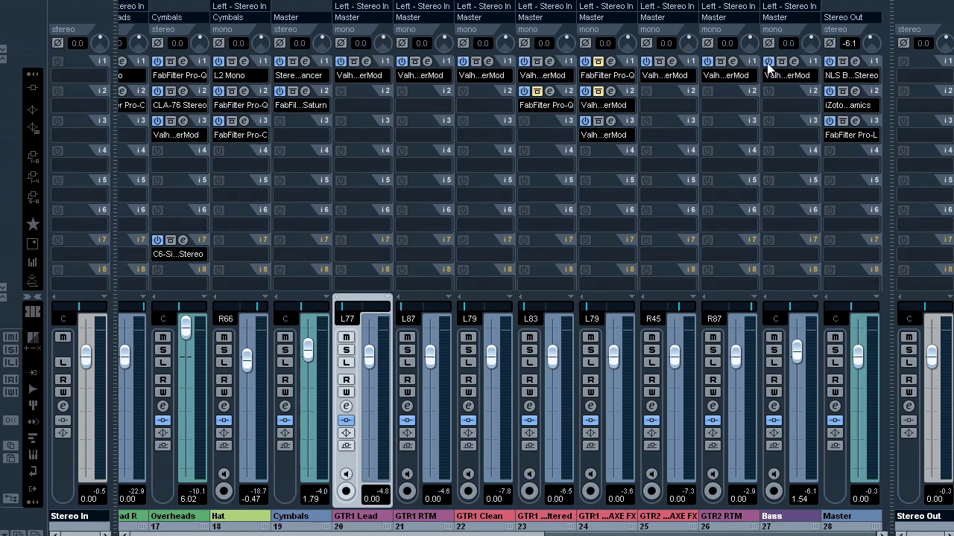
click(673, 63)
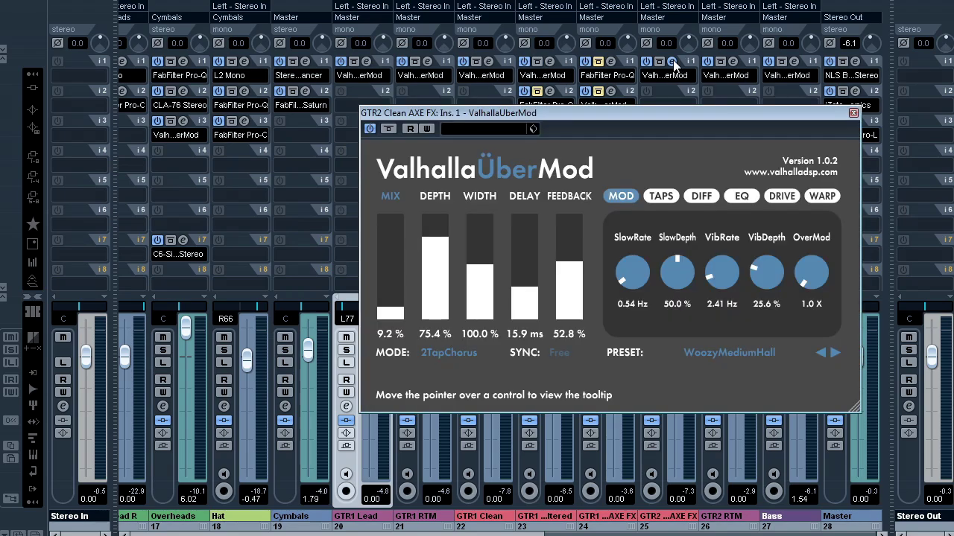
click(672, 62)
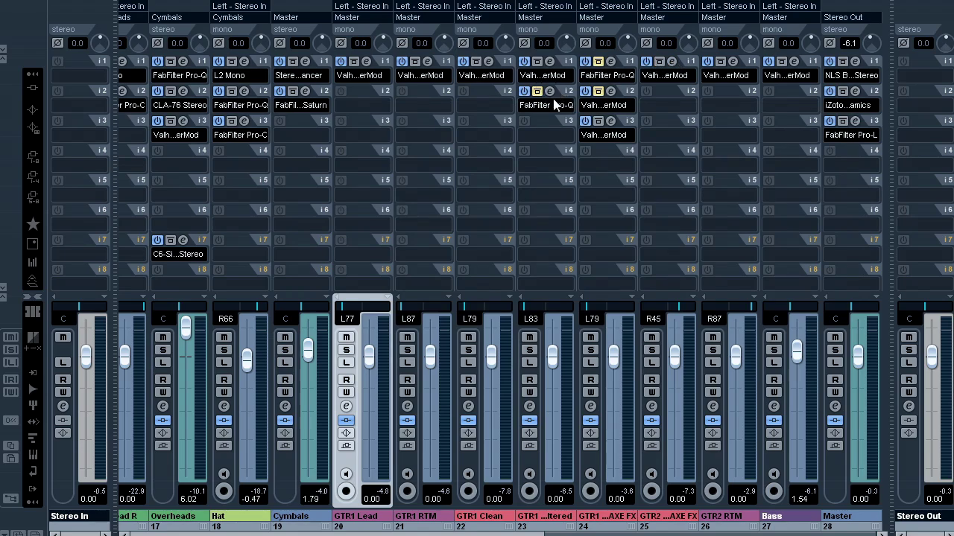
key(F3)
Open the FabFilter Pro-Q in insert 2 of the GTR1 Clean filtered track and take it out of bypass during playback
drag(800, 37, 786, 73)
click(238, 282)
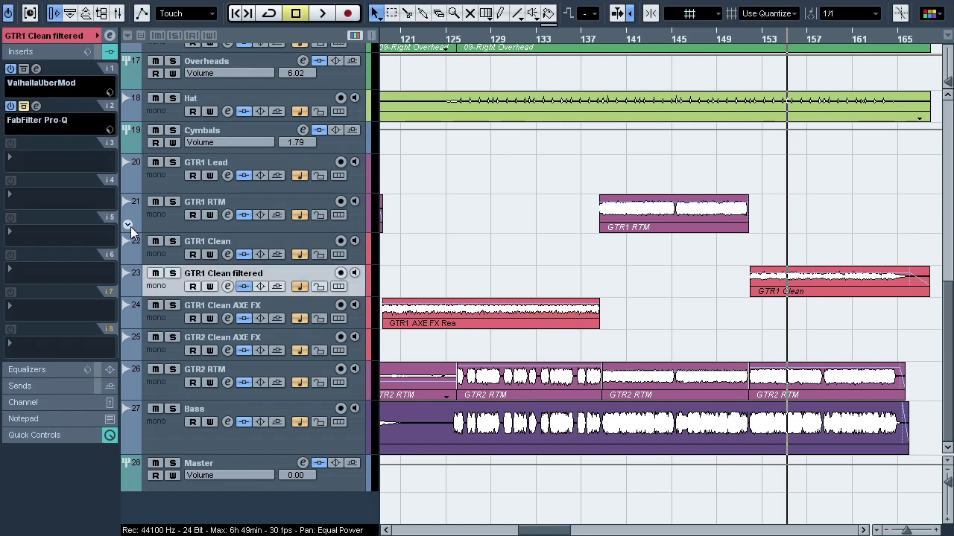
click(36, 106)
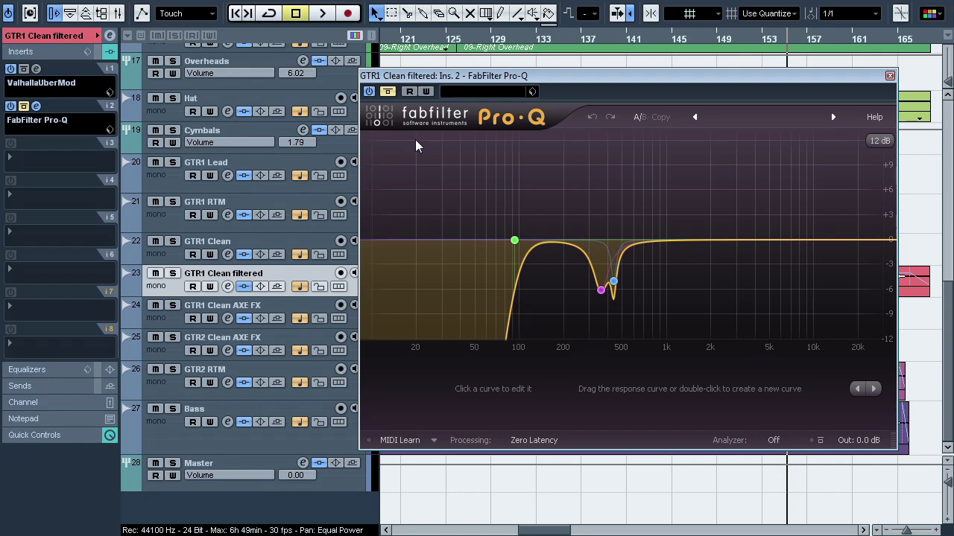
key(space)
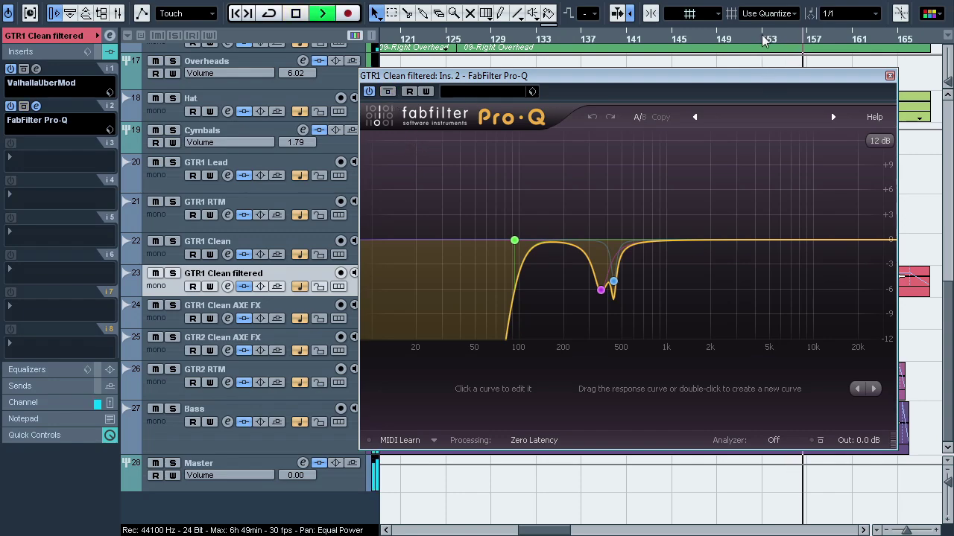
Solo the GTR1 Clean filtered track and audition each of its three Pro-Q bands in isolation
click(173, 274)
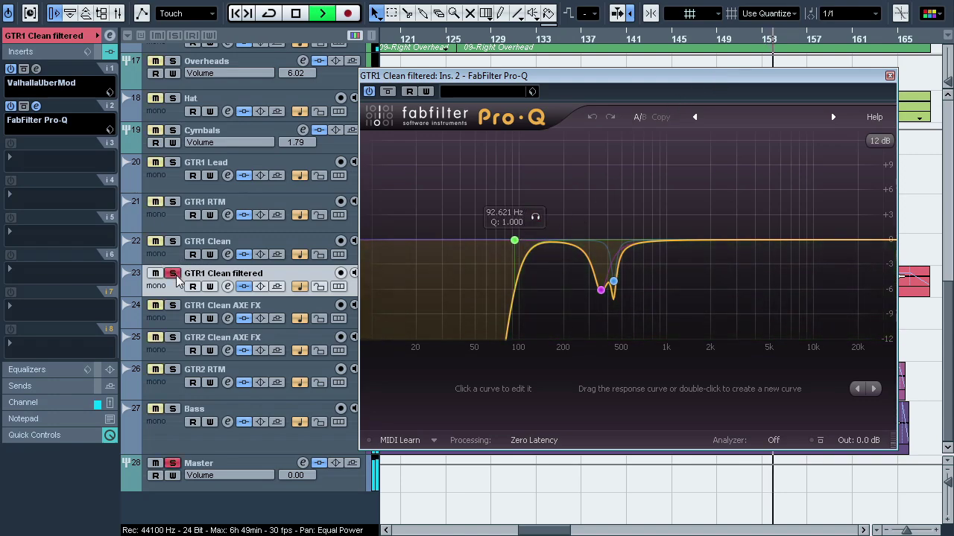
click(536, 217)
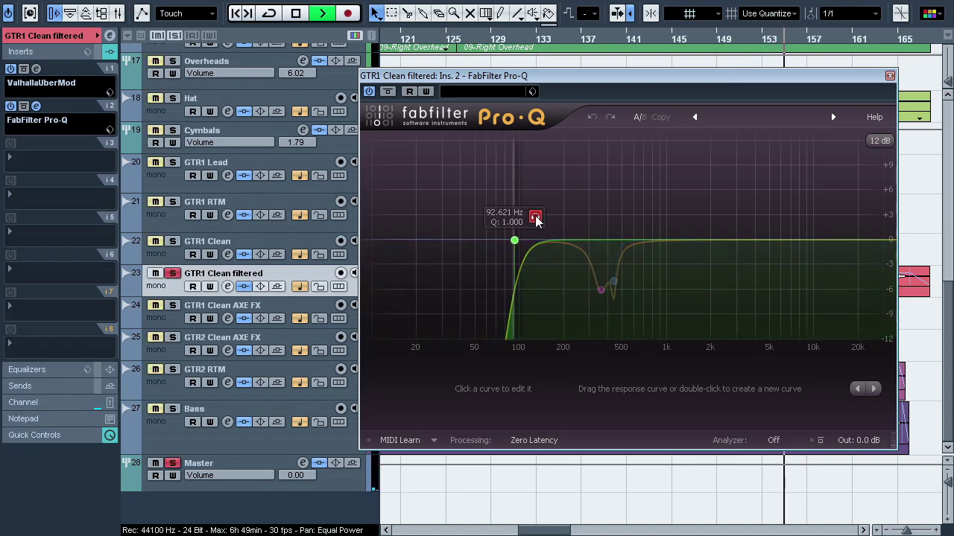
mouse_move(600, 292)
click(619, 312)
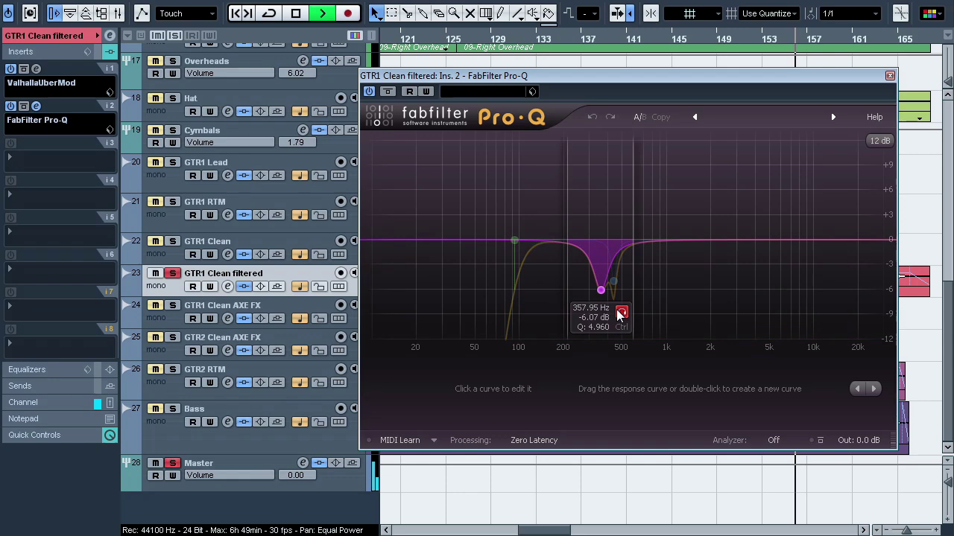
mouse_move(613, 283)
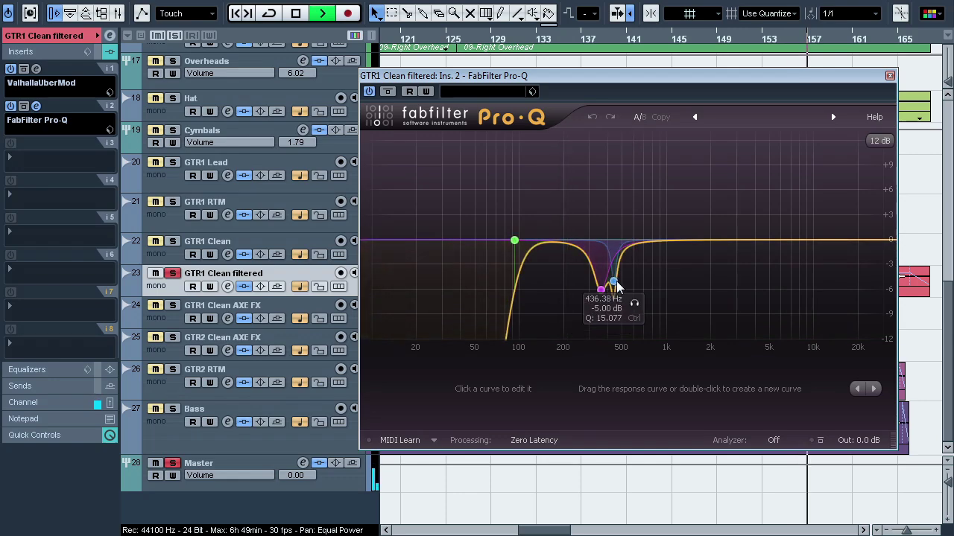
click(634, 305)
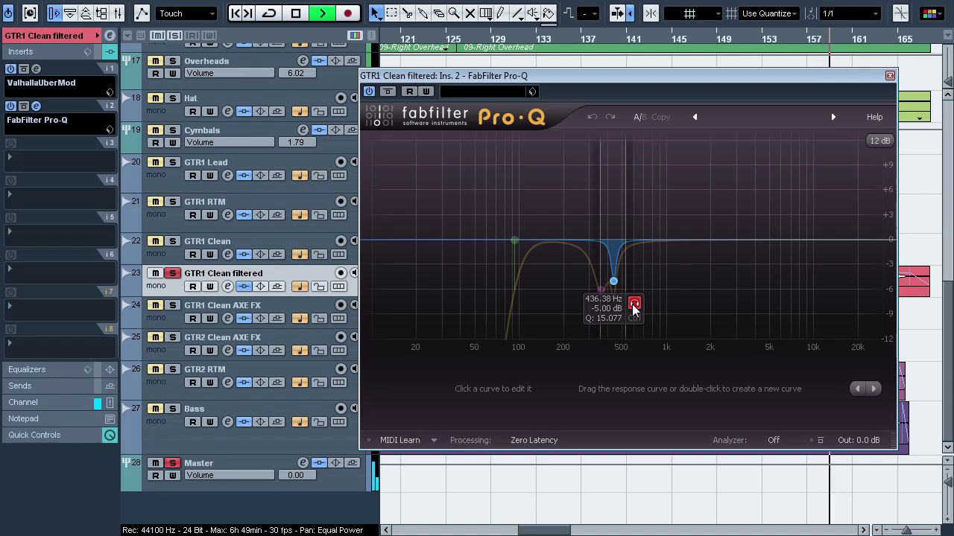
Unsolo GTR1 Clean filtered, compare its Pro-Q bypassed and active in the full mix, leave it active and stop playback
click(391, 91)
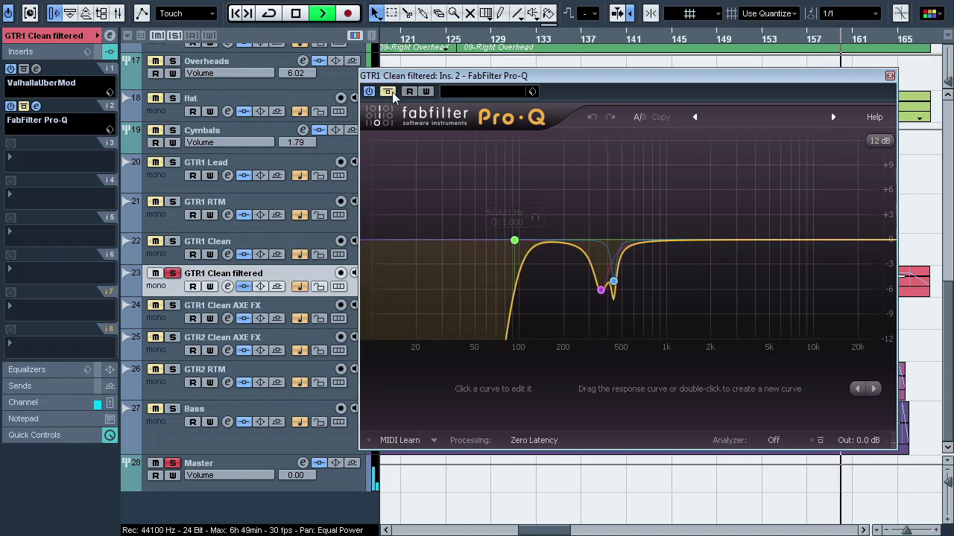
click(173, 273)
click(387, 92)
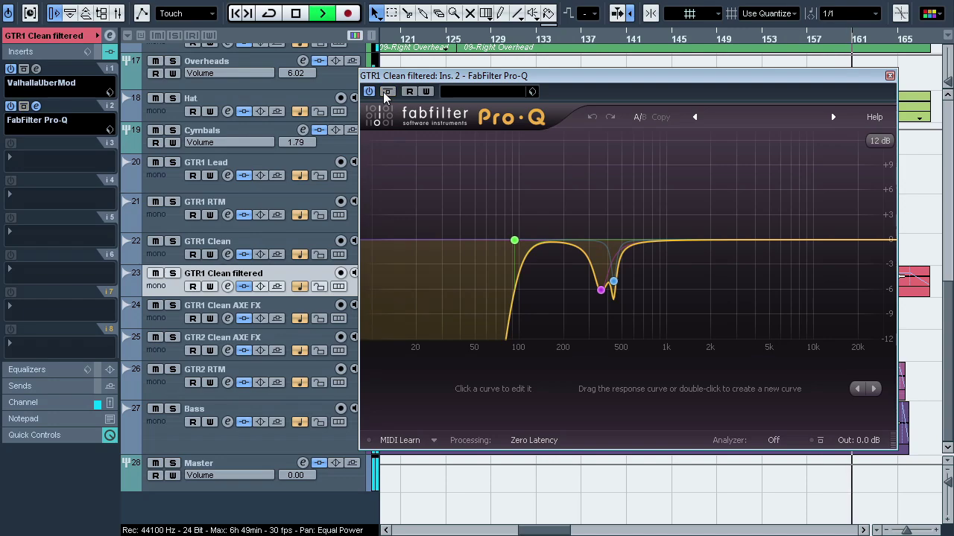
click(386, 92)
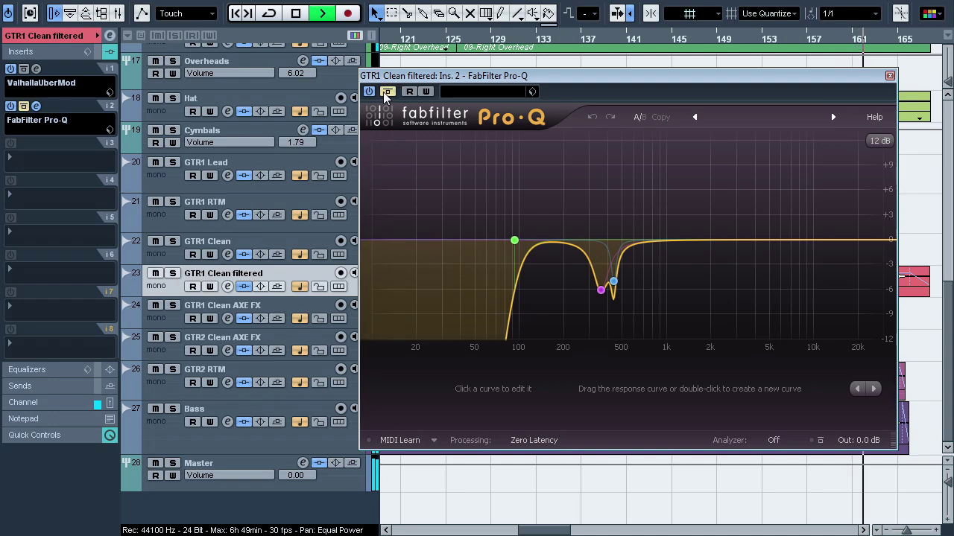
click(386, 93)
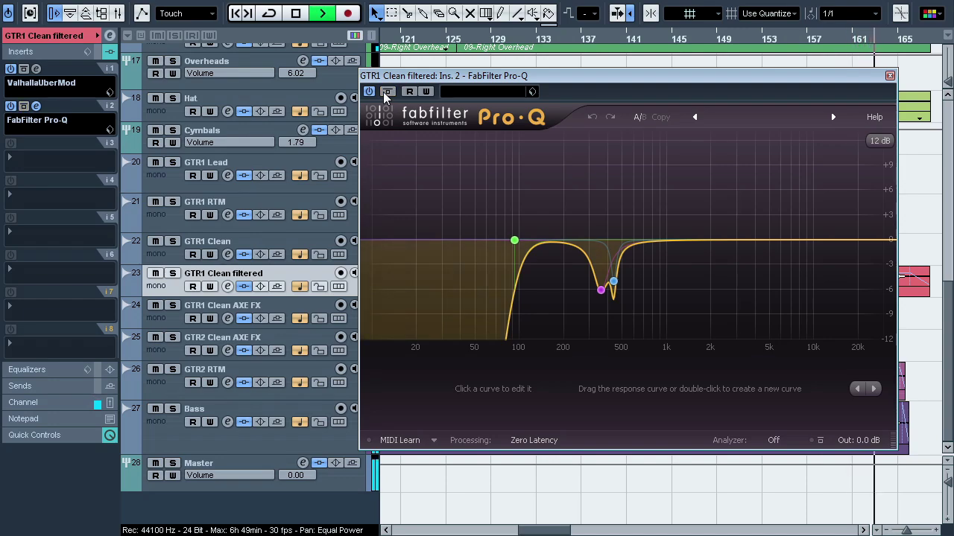
key(space)
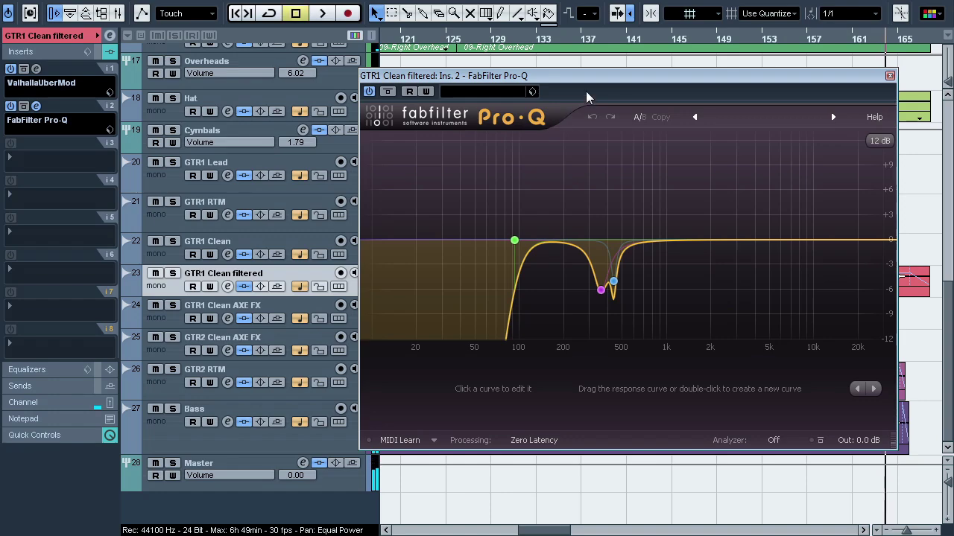
Open the FabFilter Pro-Q in insert 1 of GTR1 Clean AXE FX and play the soloed track from bar 125
click(36, 107)
key(Down)
click(453, 41)
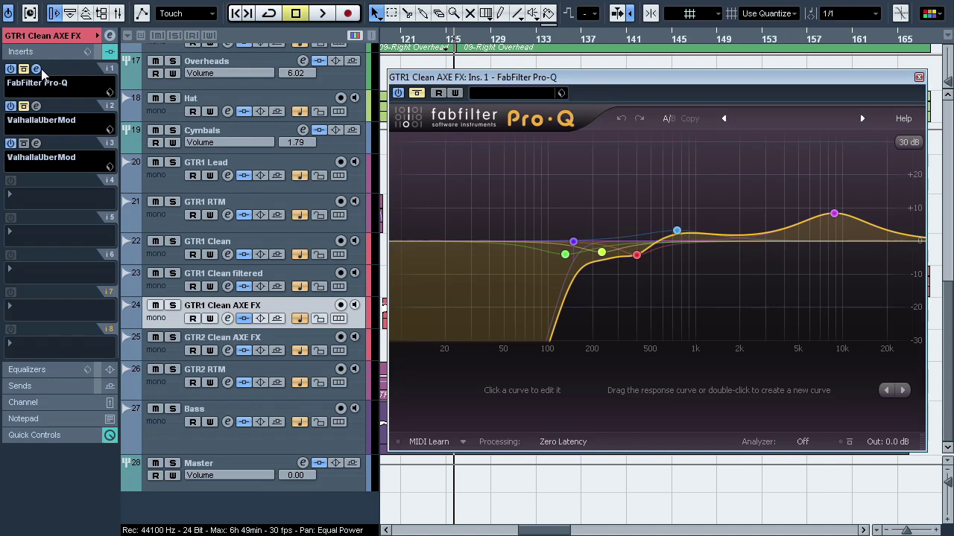
key(space)
key(s)
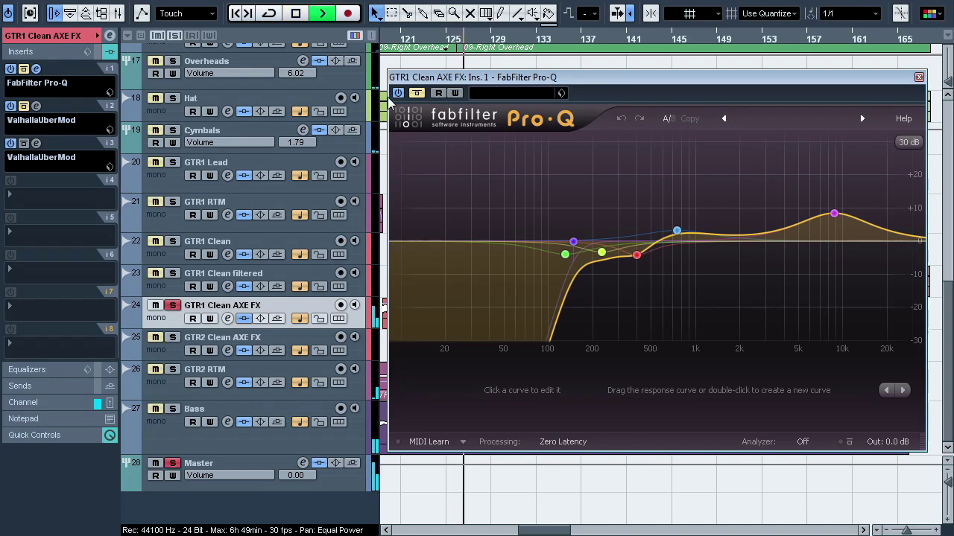
Take the GTR1 Clean AXE FX Pro-Q out of bypass, compare it bypassed and active in the full mix, then stop playback
click(418, 96)
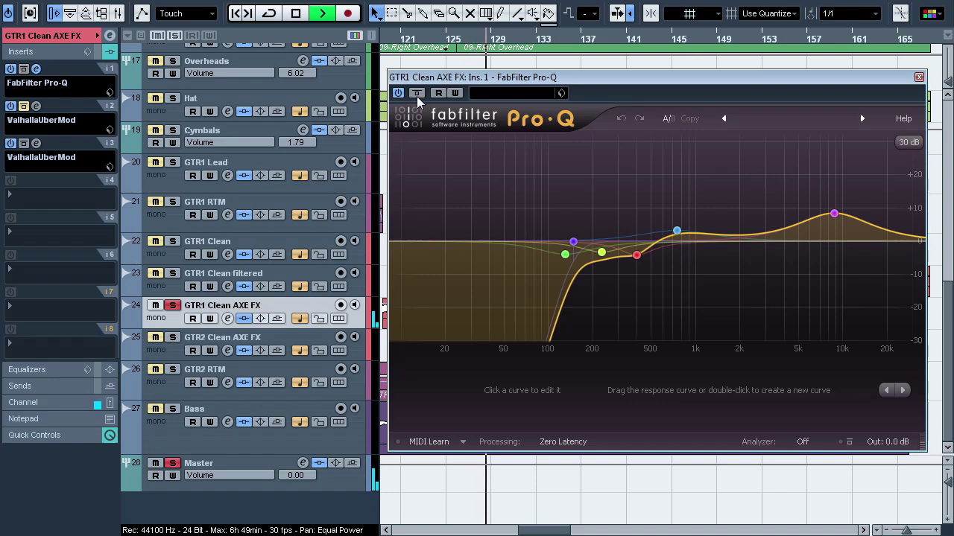
click(417, 94)
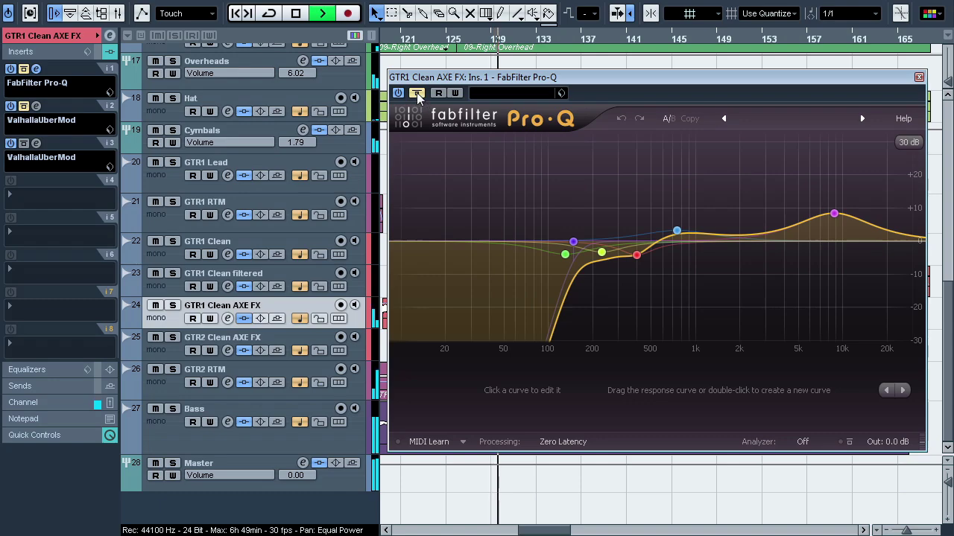
click(418, 94)
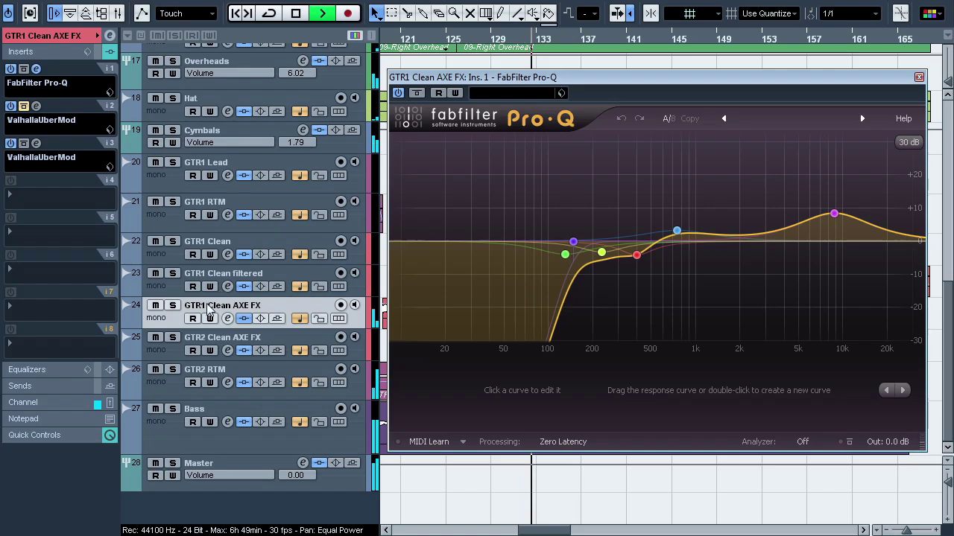
key(space)
Open the ValhallaUberMod in insert 2 of GTR1 Clean AXE FX and compare it active and bypassed with the track soloed, leaving it active
click(37, 69)
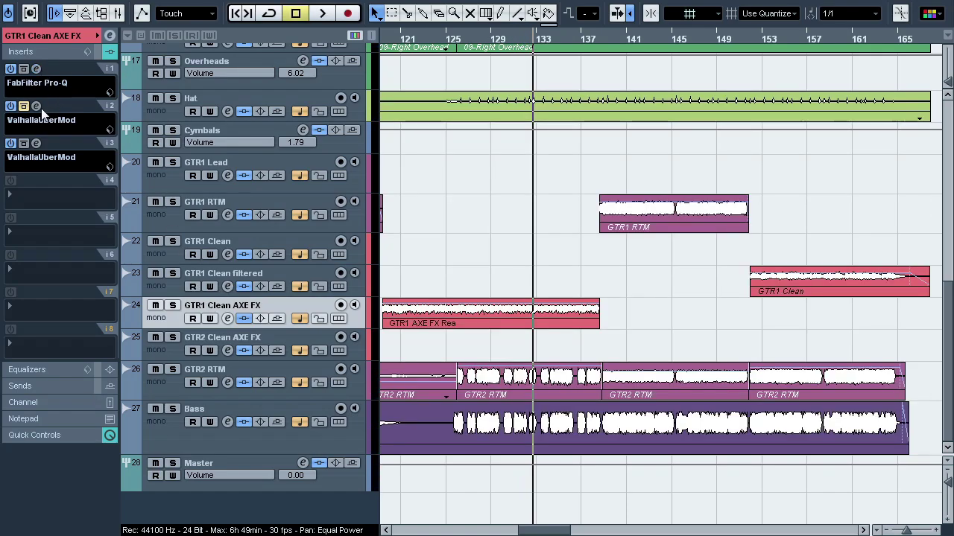
click(36, 106)
click(172, 306)
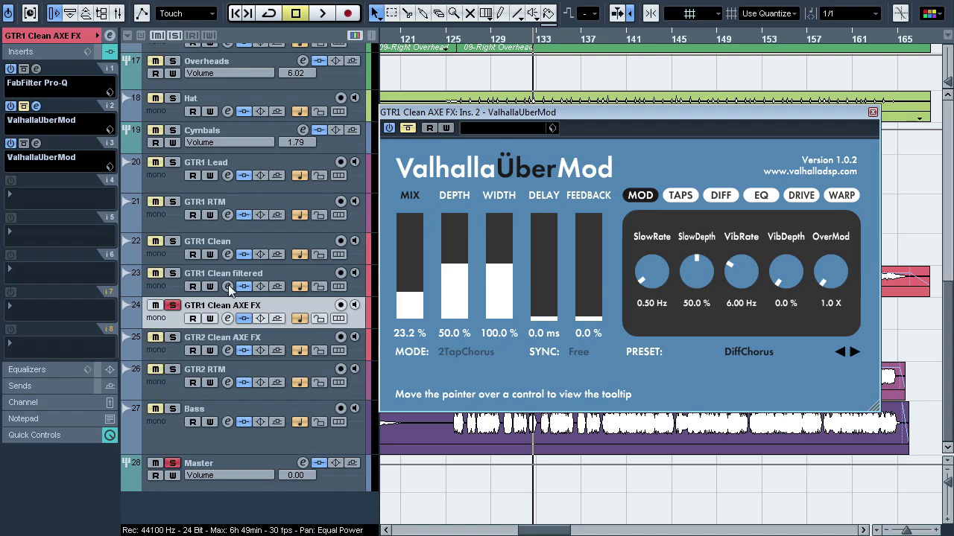
key(space)
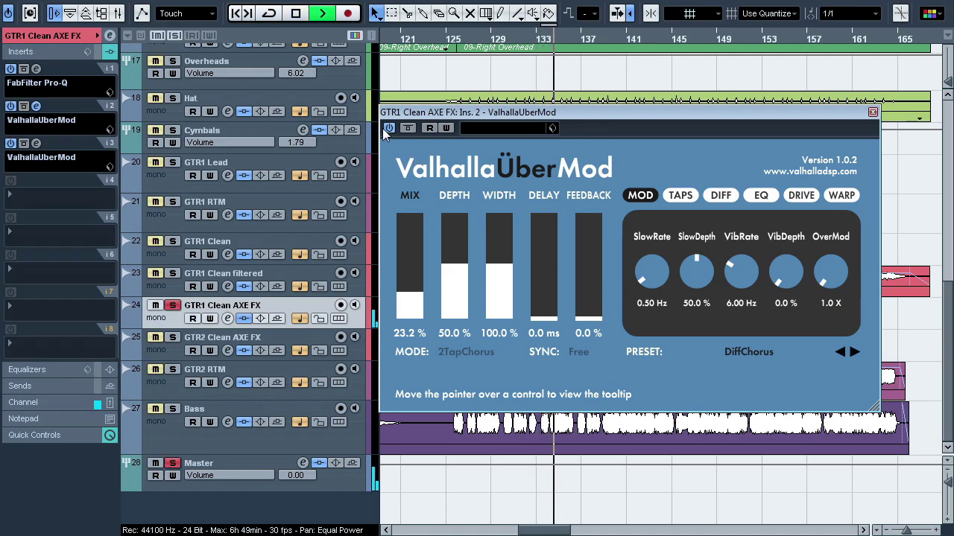
click(23, 106)
click(23, 106)
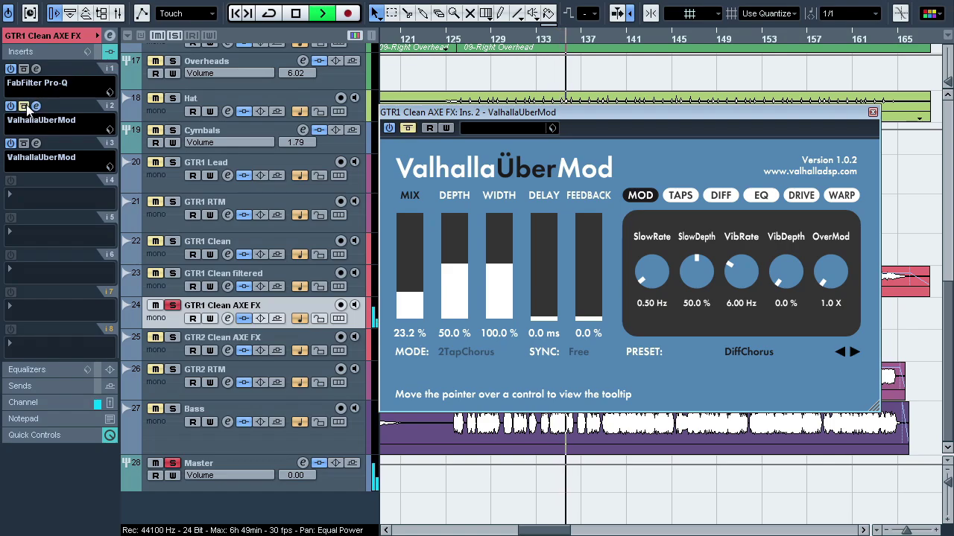
From bar 129, compare the soloed GTR1 Clean AXE FX with all inserts bypassed and active, then audition it unsoloed and stop playback
click(503, 36)
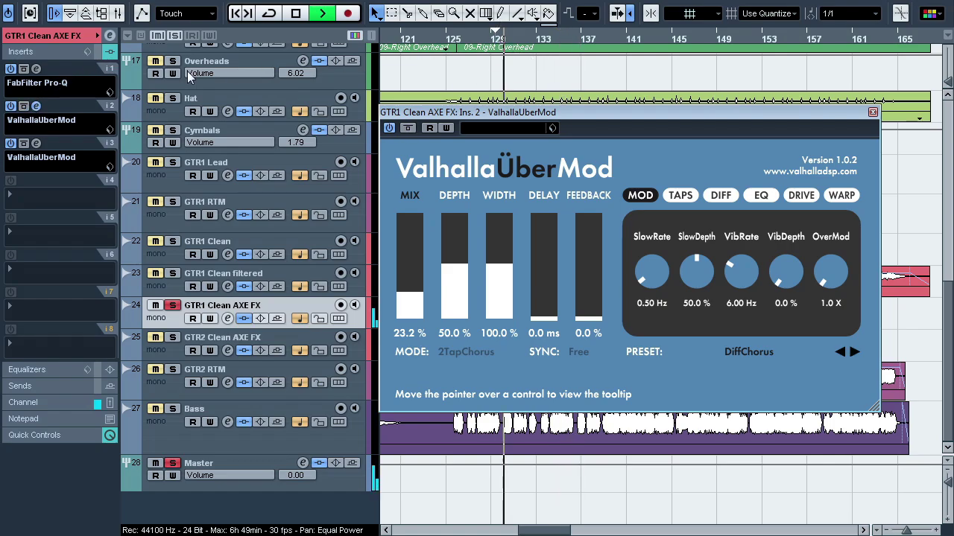
click(98, 56)
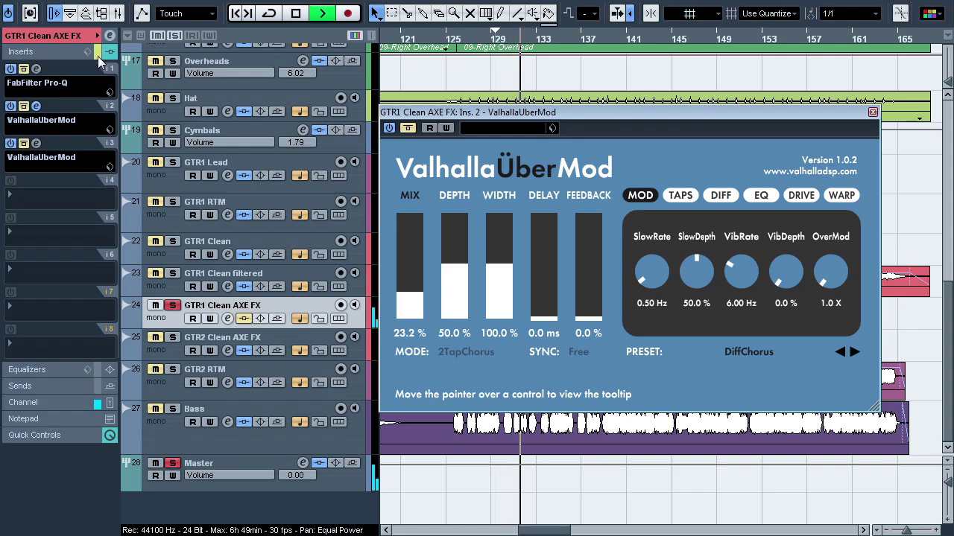
click(97, 55)
click(172, 306)
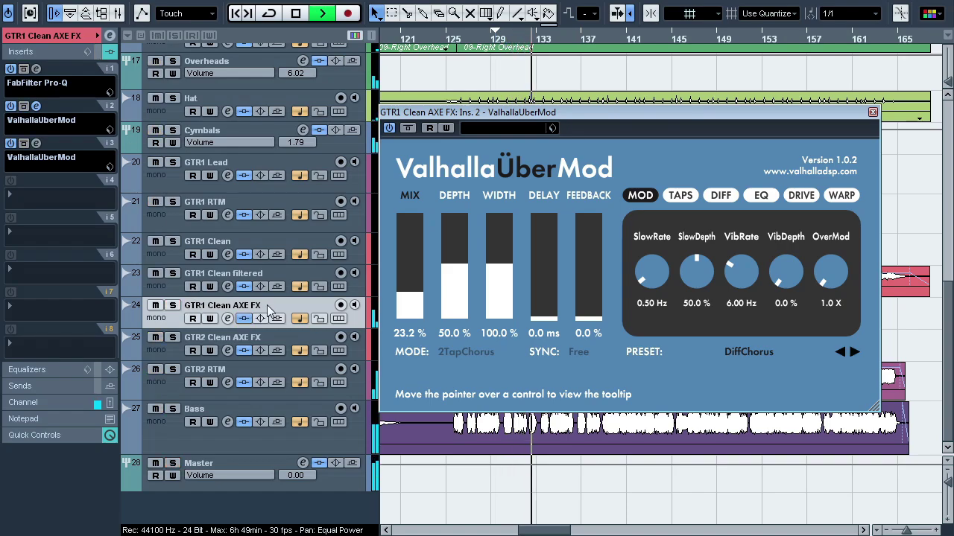
click(37, 107)
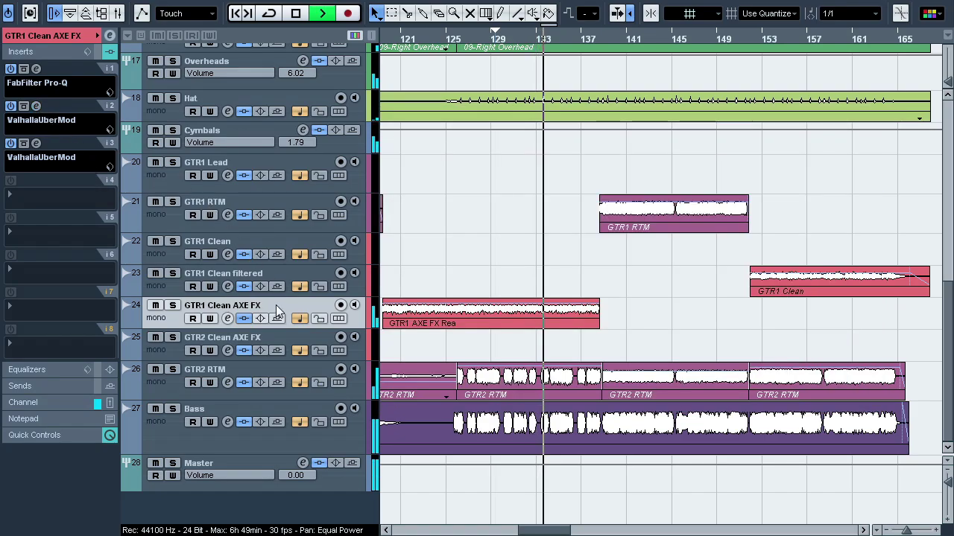
key(space)
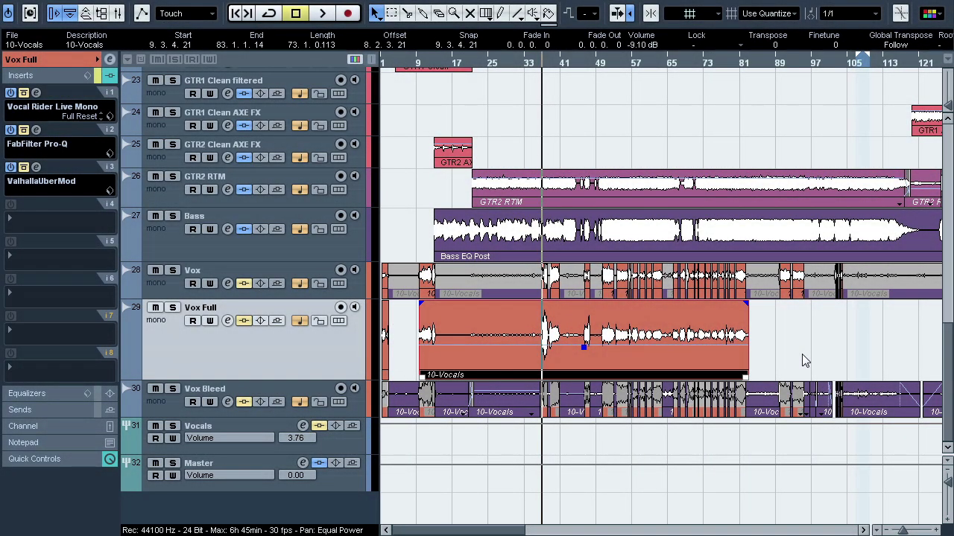
Audition the soloed Vox Full track from bar 37 and around bar 71, and reset the selected vocal event's volume to 0.00 dB
drag(542, 64, 541, 179)
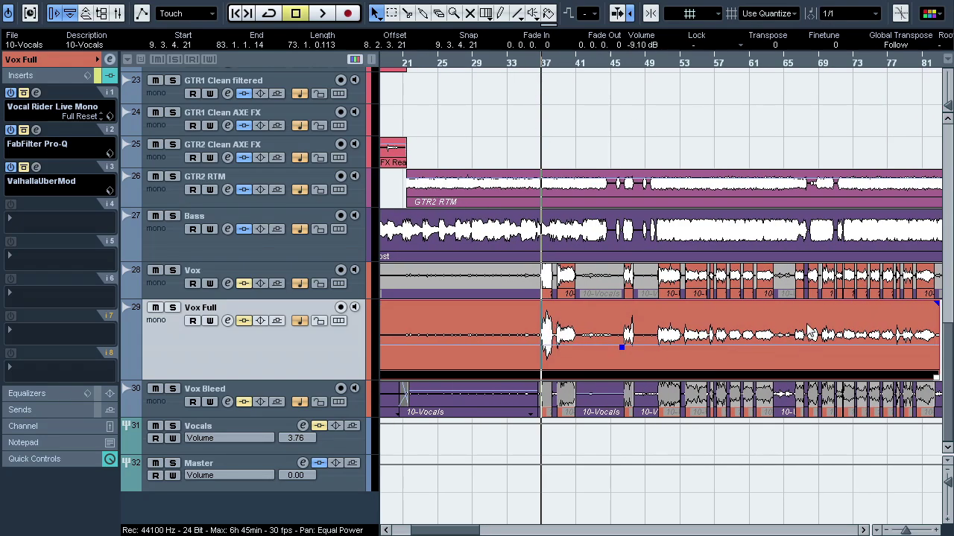
click(178, 312)
key(space)
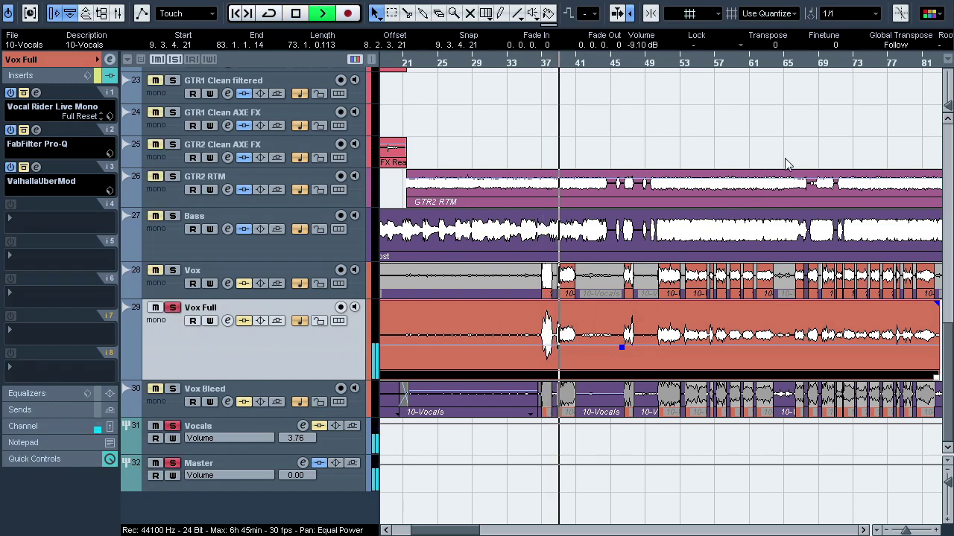
click(838, 65)
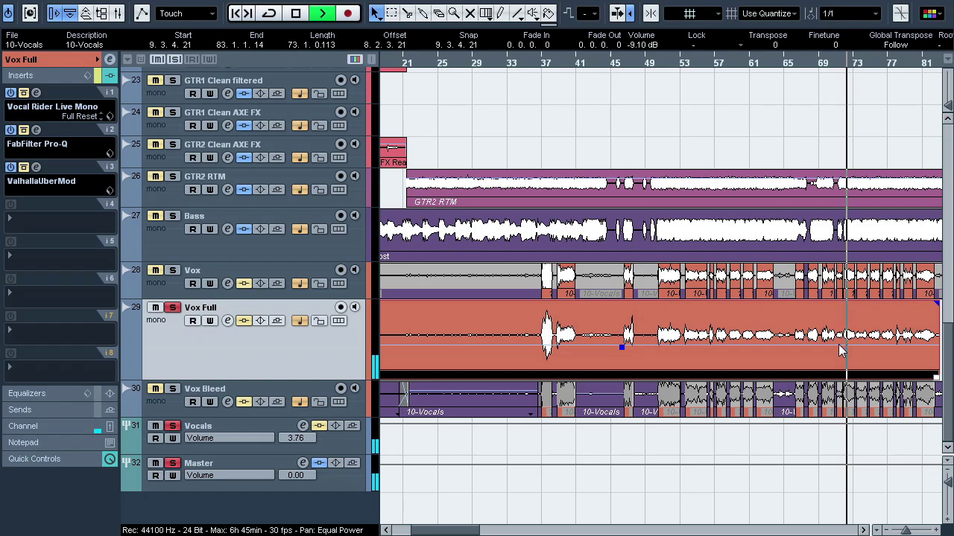
click(543, 66)
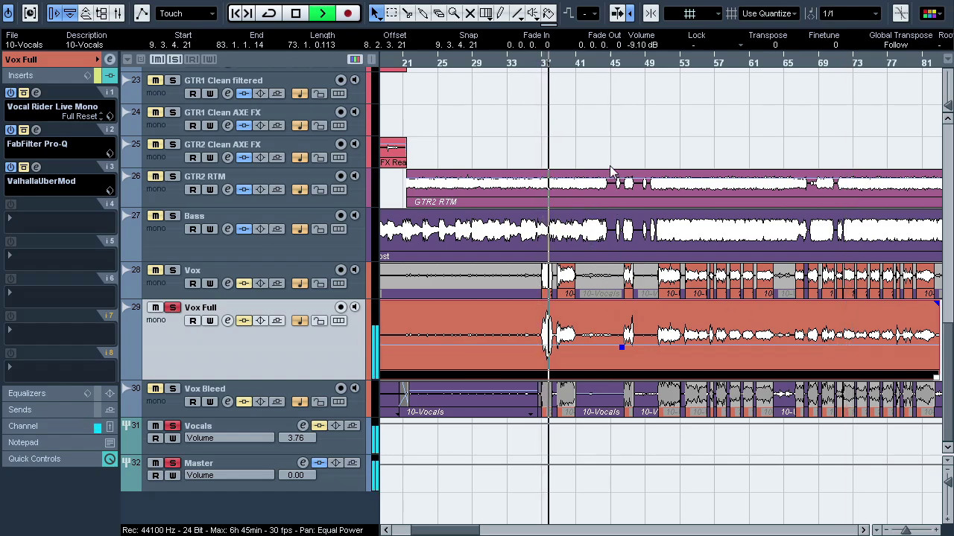
key(space)
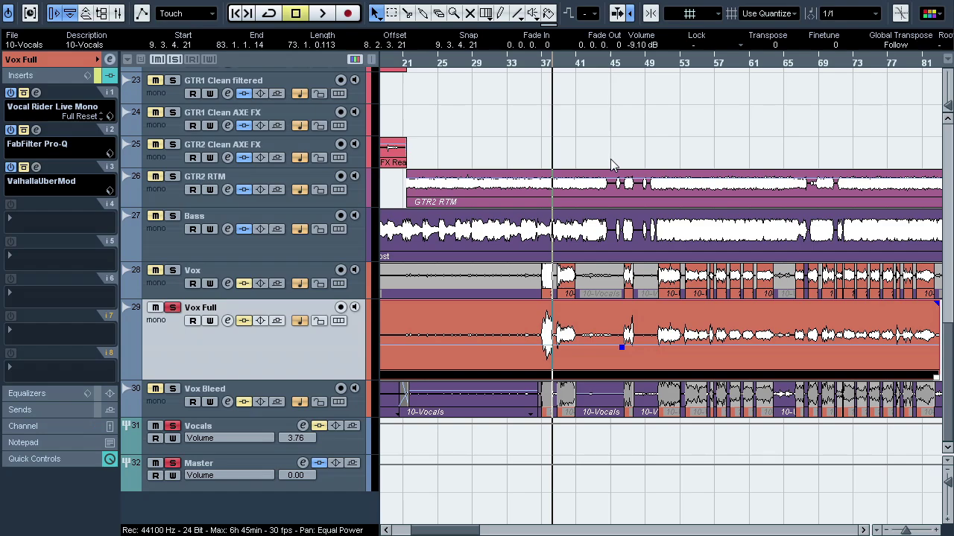
ctrl+click(638, 45)
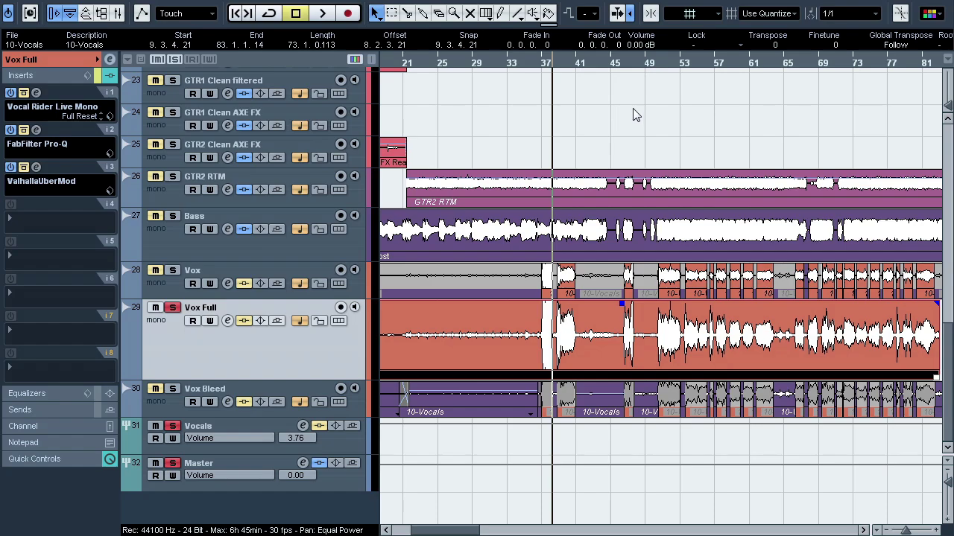
Open the Vocal Rider Live Mono in insert 1 of Vox Full with the inserts active and play the soloed vocal from bar 37
click(36, 93)
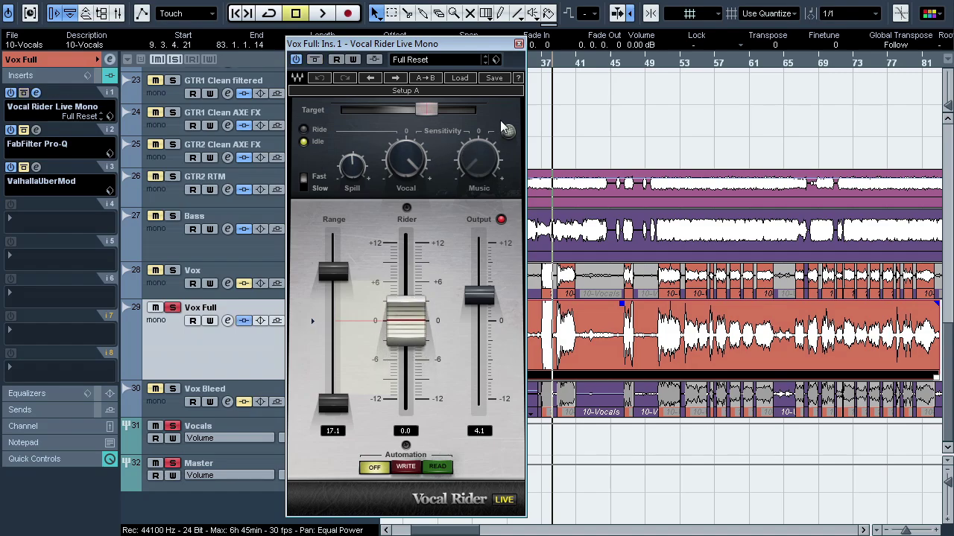
click(541, 64)
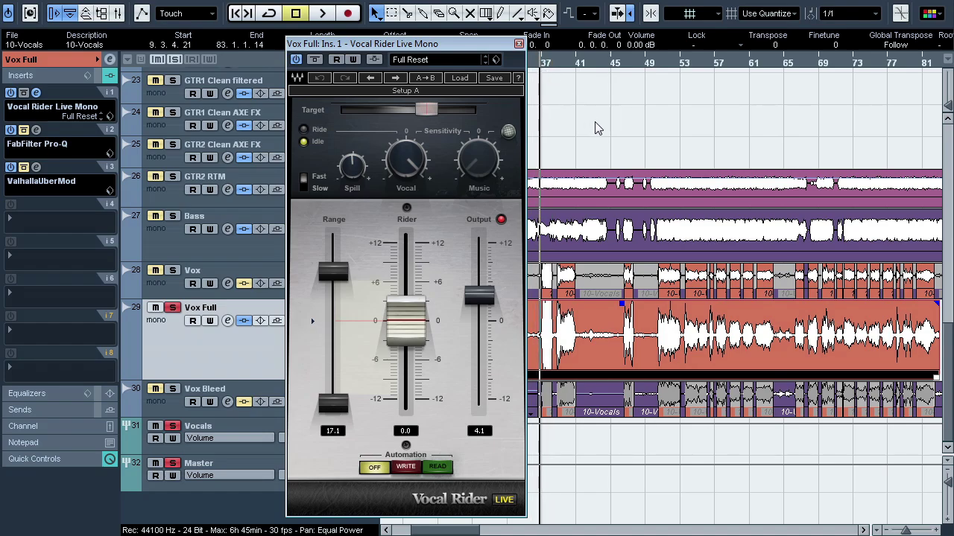
key(space)
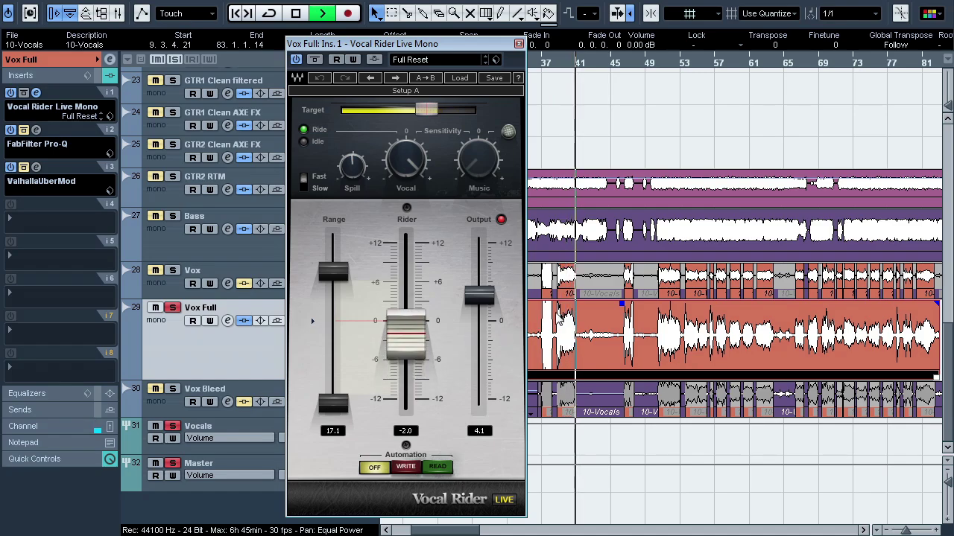
key(space)
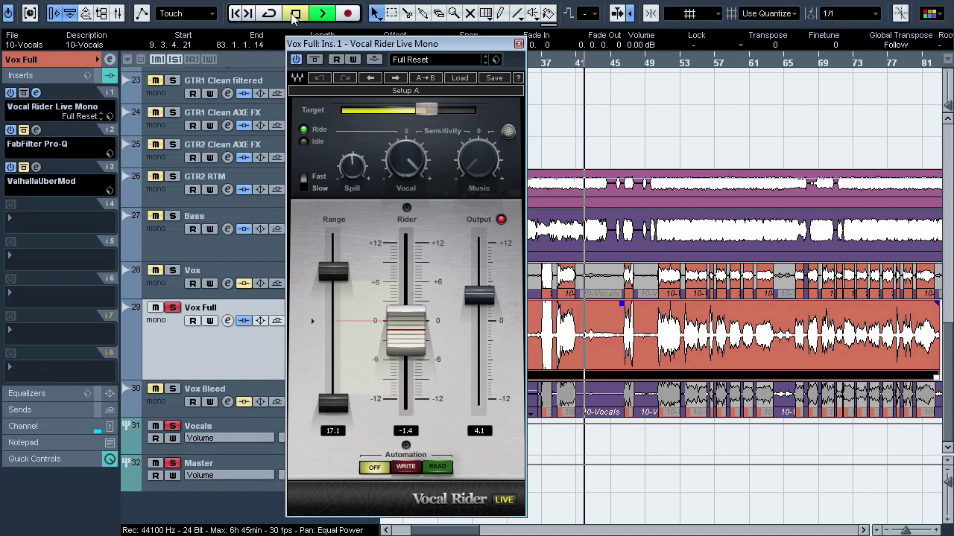
click(318, 14)
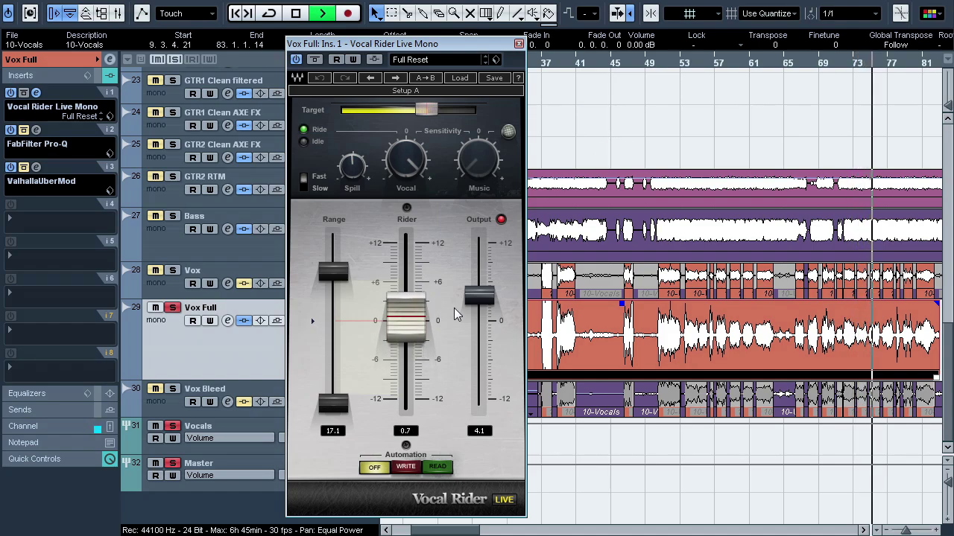
Stop playback, close the Vocal Rider Live Mono and remove the Vox Full track from the project
click(298, 16)
click(77, 100)
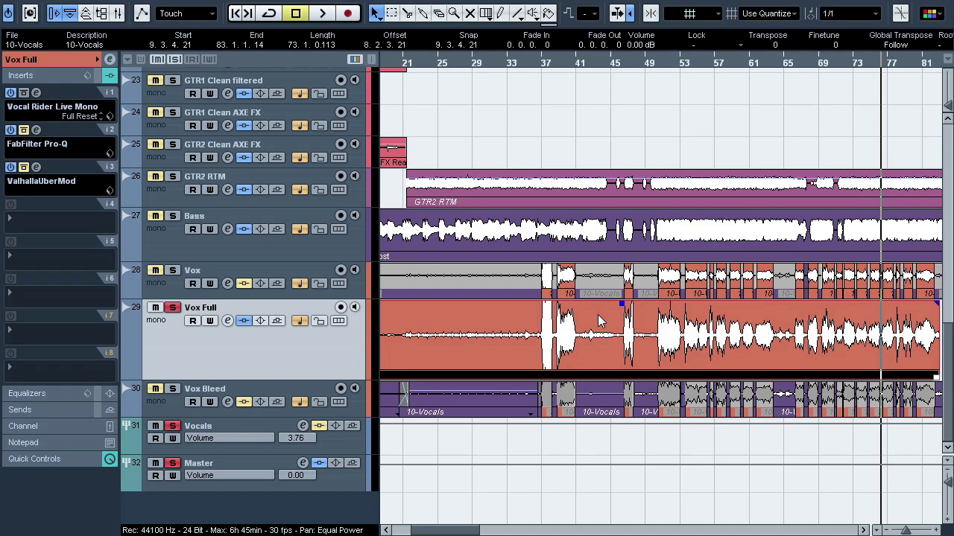
right_click(266, 344)
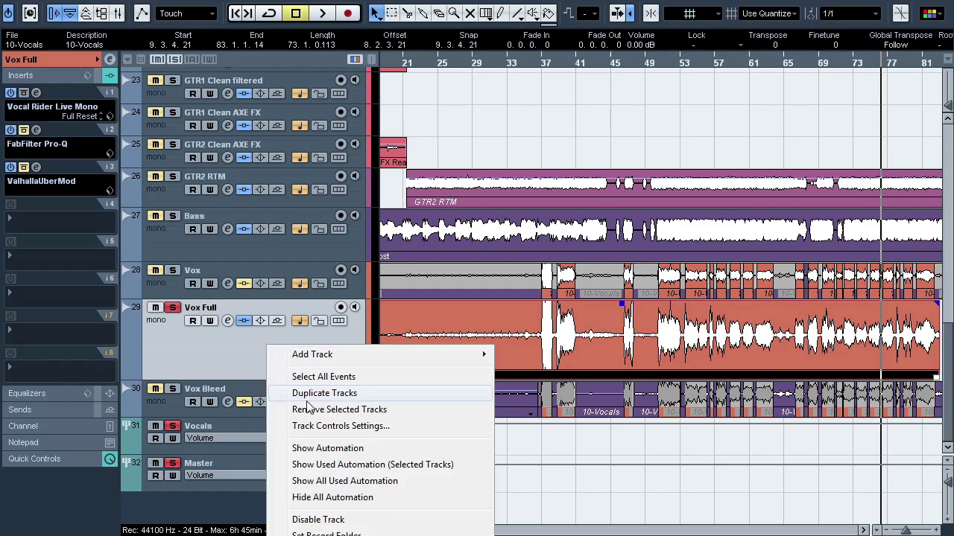
click(308, 411)
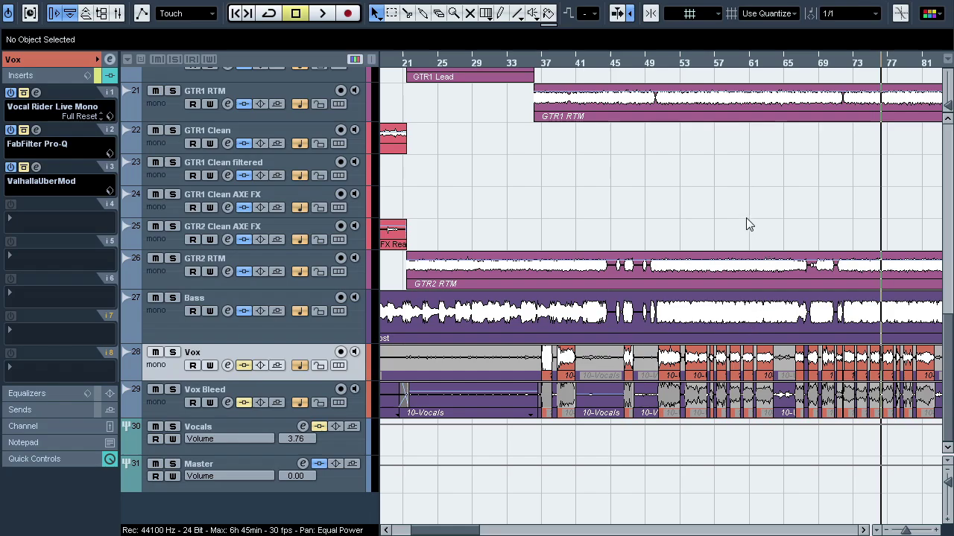
Solo the Vox track and audition it from just after bar 50 with FabFilter Pro-Q in insert 2 opened and activated
drag(678, 62, 641, 89)
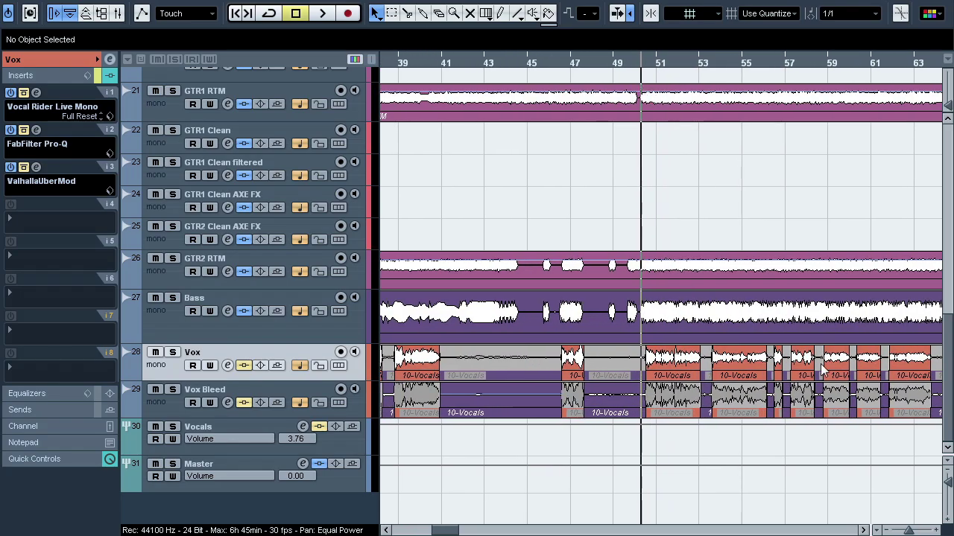
click(866, 529)
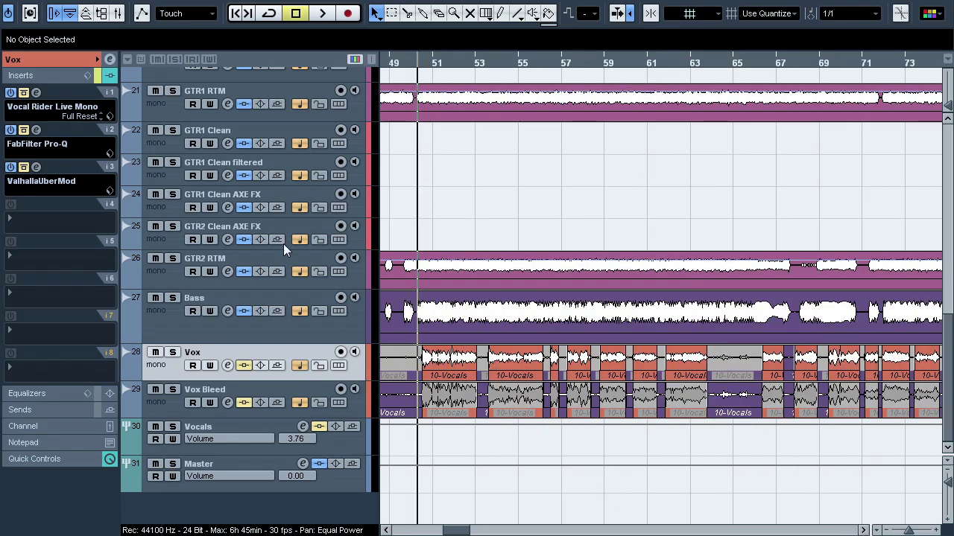
click(37, 130)
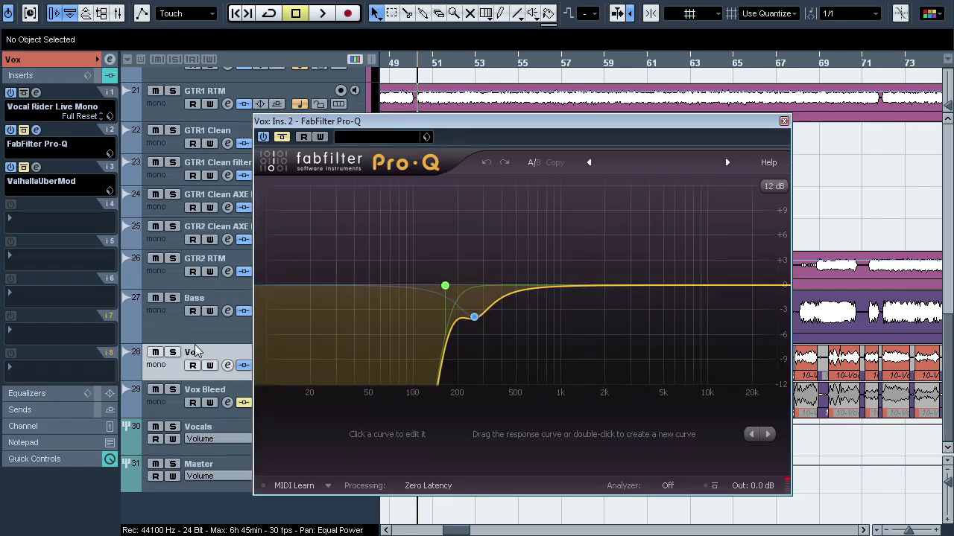
click(173, 353)
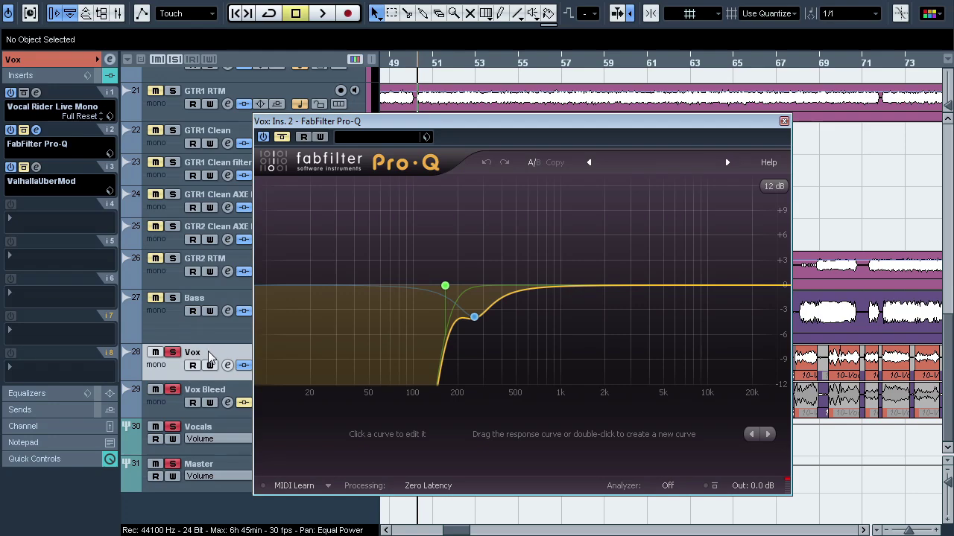
key(space)
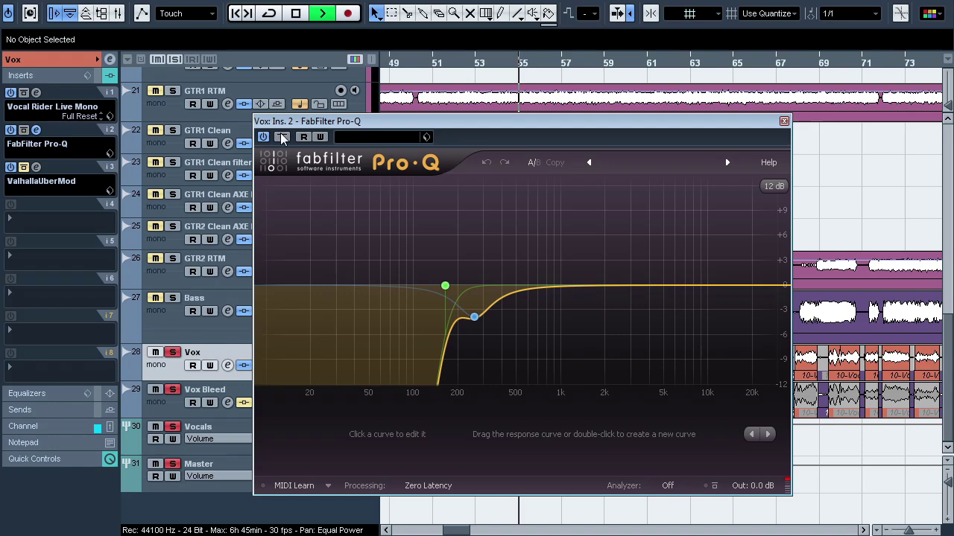
key(space)
click(63, 145)
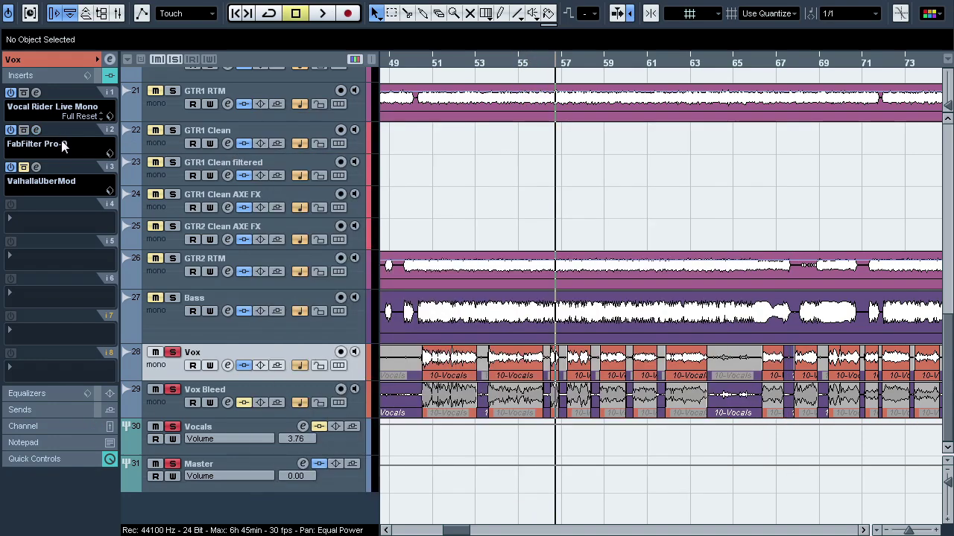
Open and activate ValhallaUberMod in insert 3 of Vox and audition the soloed vocal before closing the plug-in
click(43, 180)
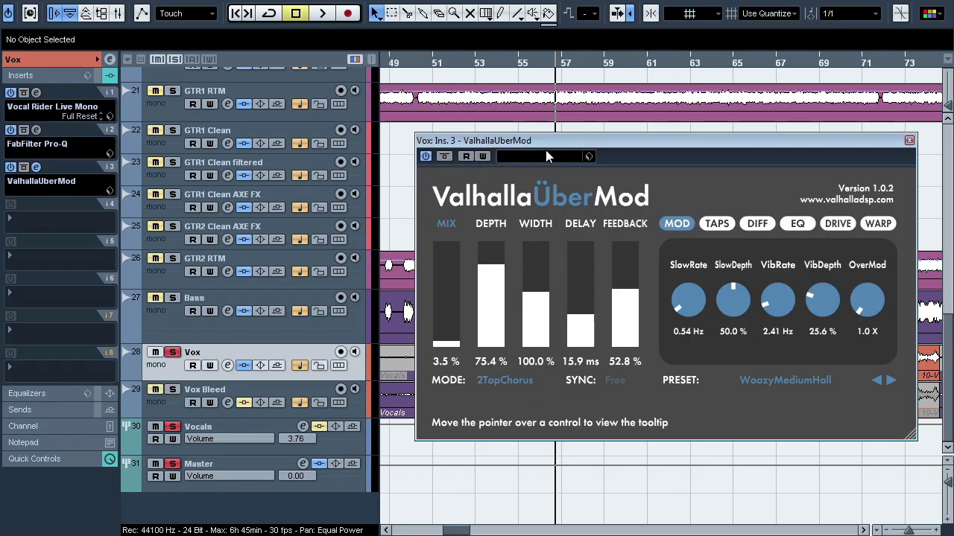
key(space)
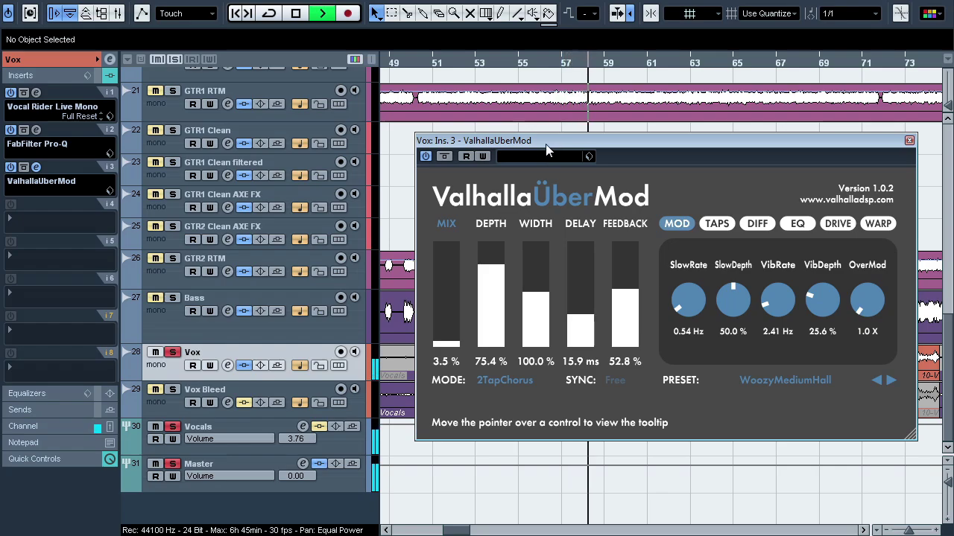
click(173, 389)
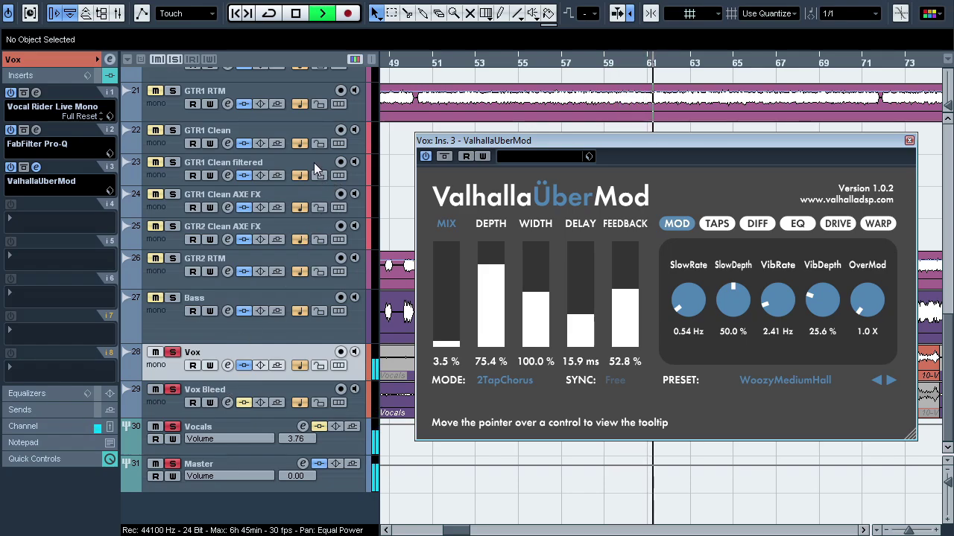
key(space)
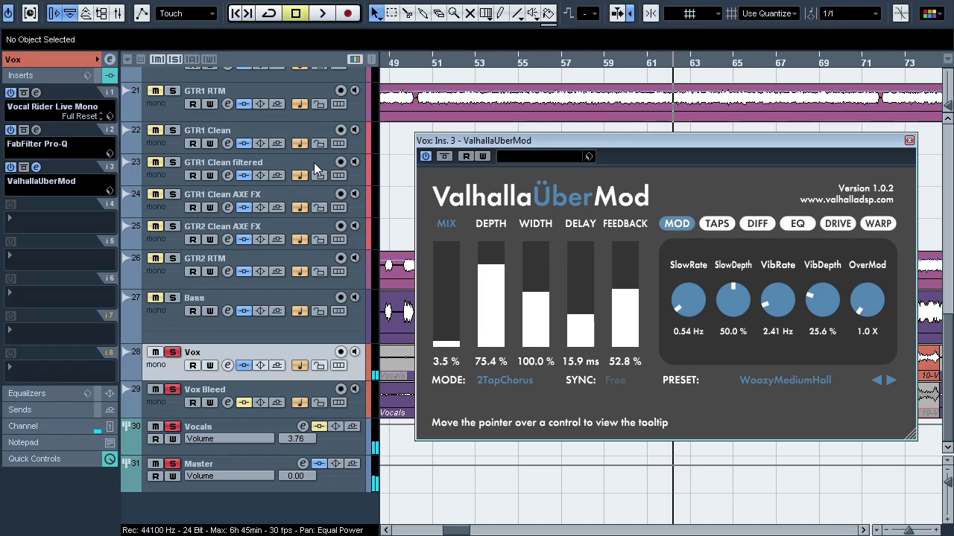
click(61, 172)
From about bar 52, compare the soloed Vox track with all inserts bypassed and active, leaving them active and stopping playback
key(space)
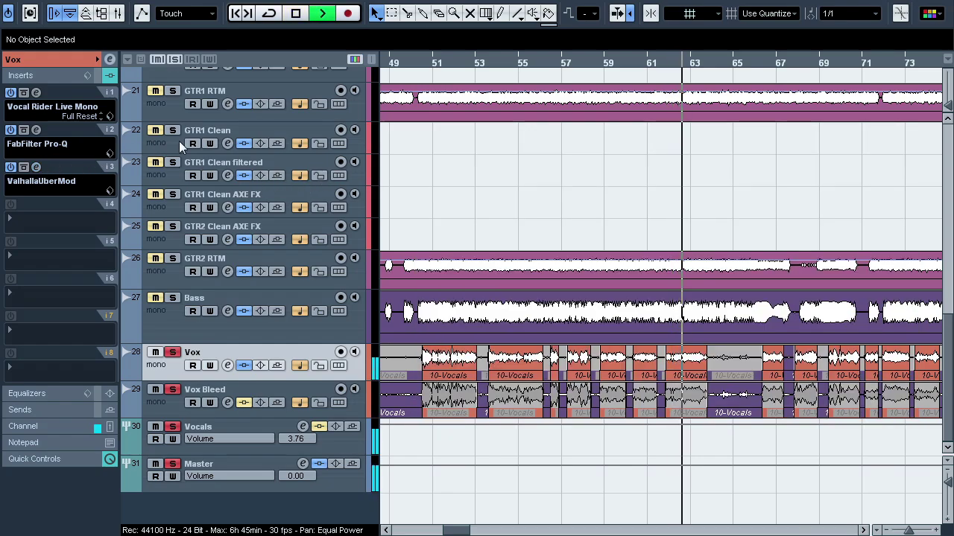
click(454, 66)
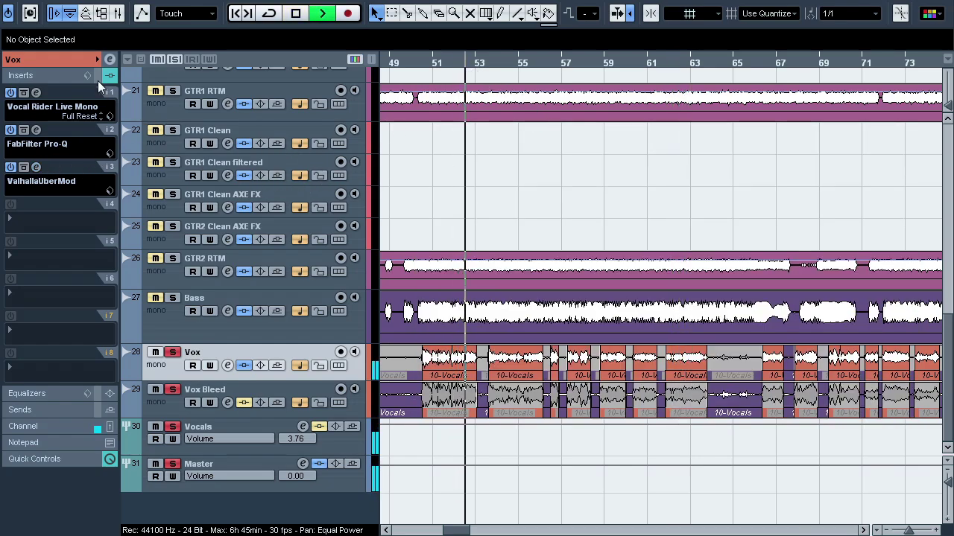
click(98, 81)
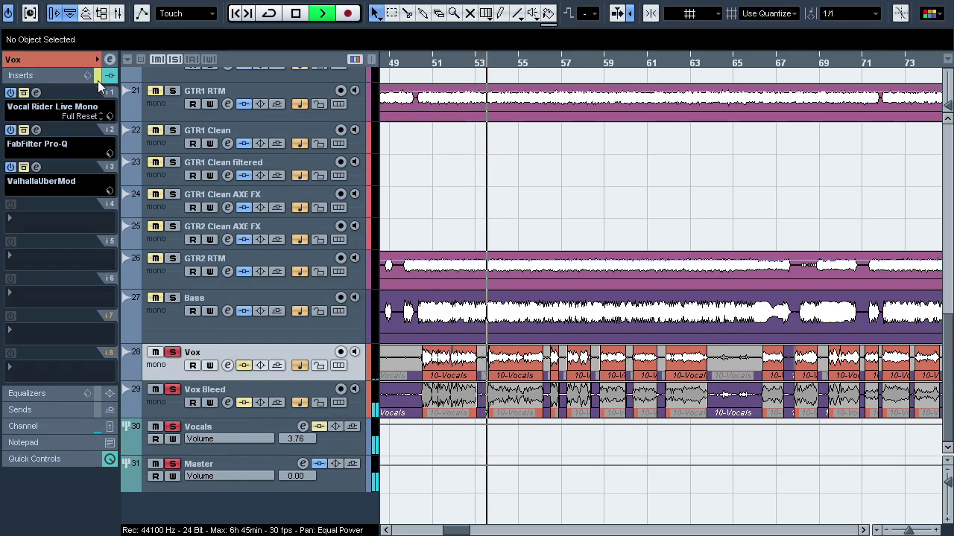
click(97, 80)
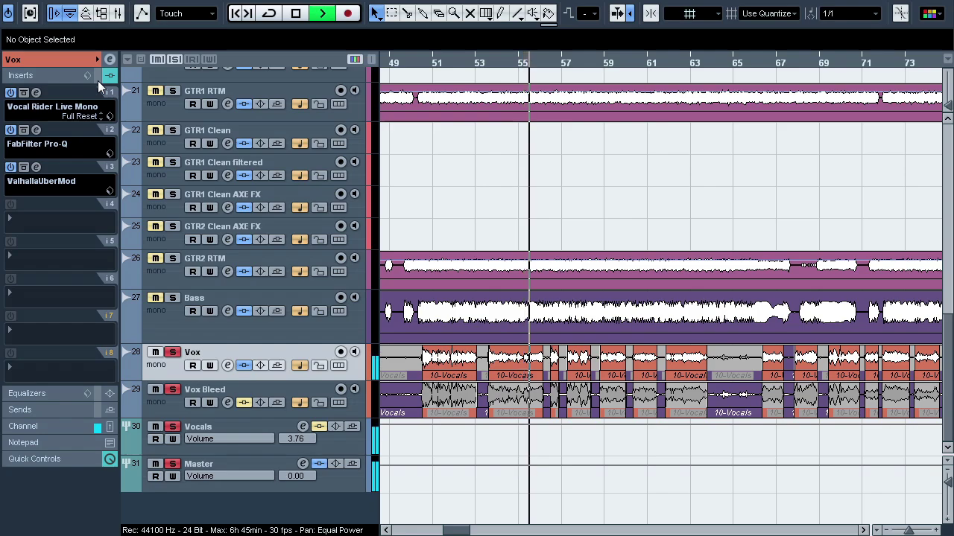
click(98, 80)
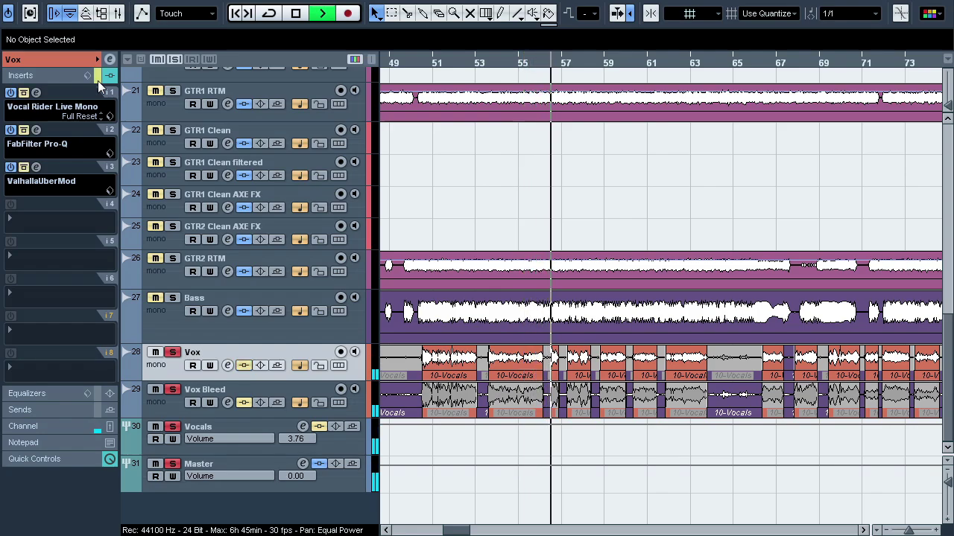
click(97, 80)
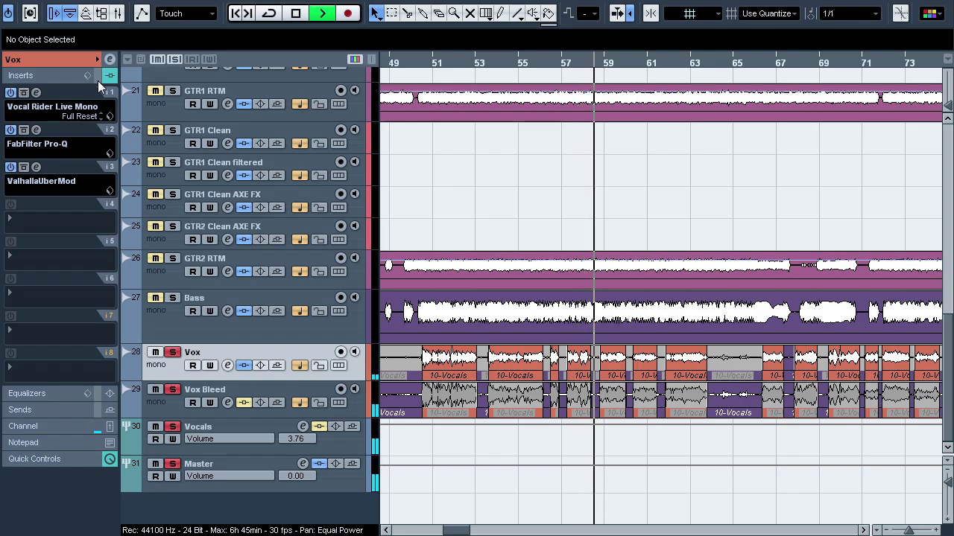
click(98, 81)
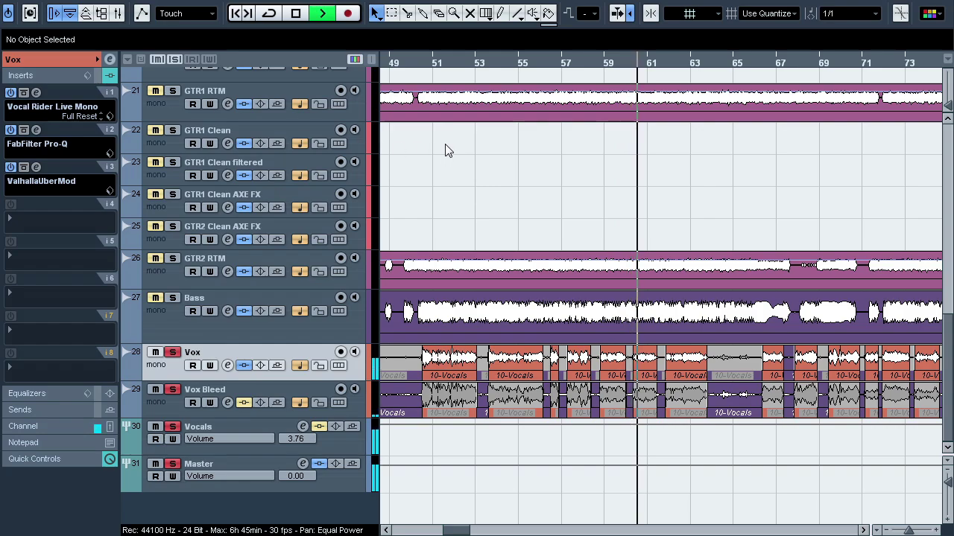
click(298, 19)
Select the Vox Bleed track and place the playhead just before bar 107
click(308, 392)
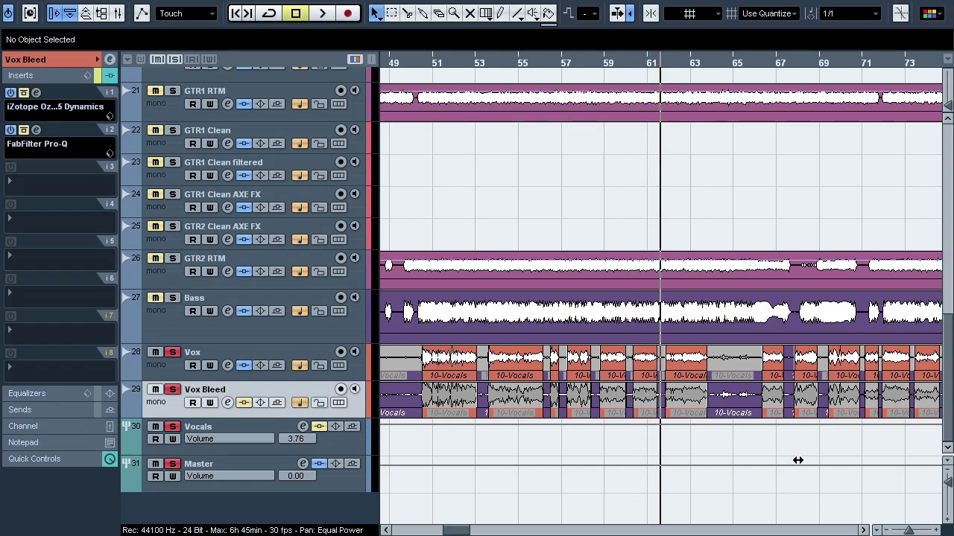
click(862, 530)
click(862, 530)
click(863, 531)
click(862, 530)
click(862, 530)
click(862, 530)
click(862, 530)
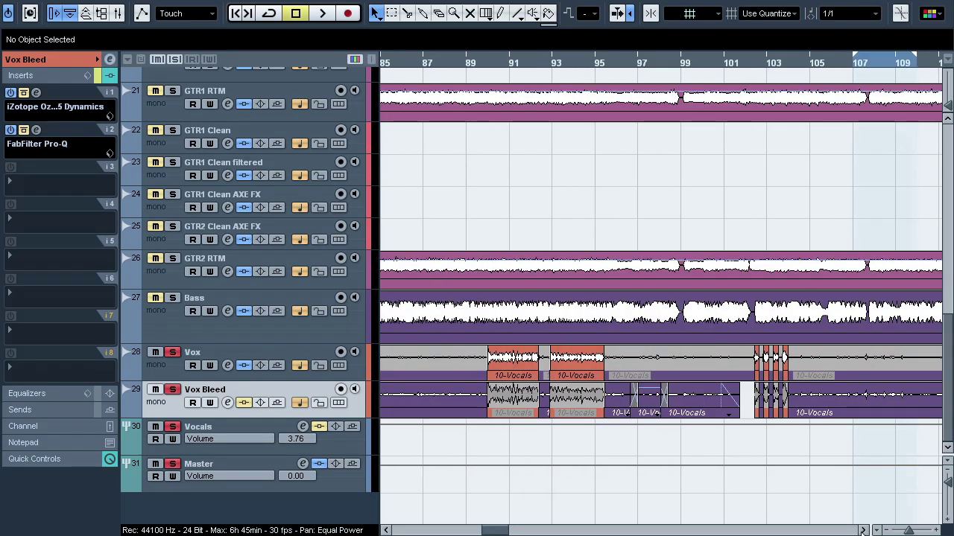
click(862, 530)
click(862, 531)
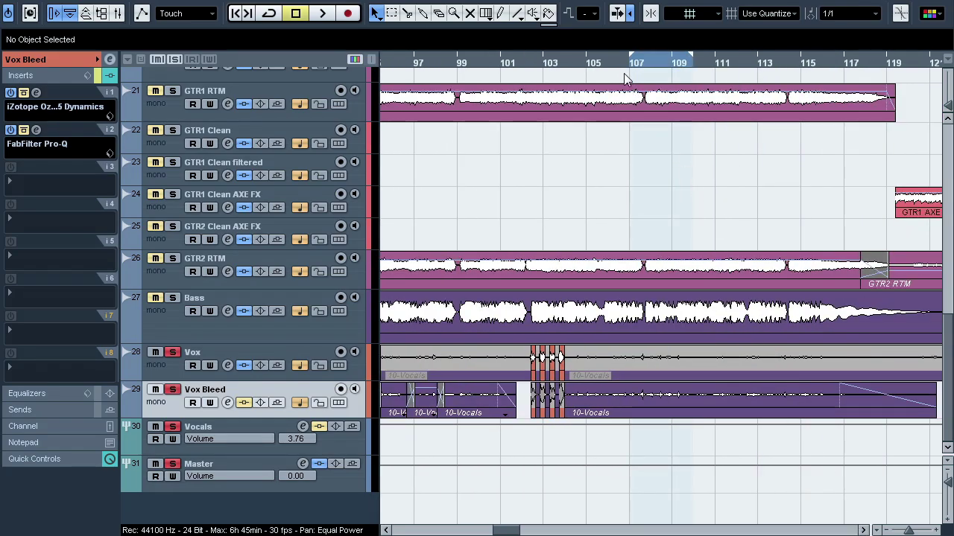
drag(625, 80, 630, 95)
drag(947, 109, 947, 104)
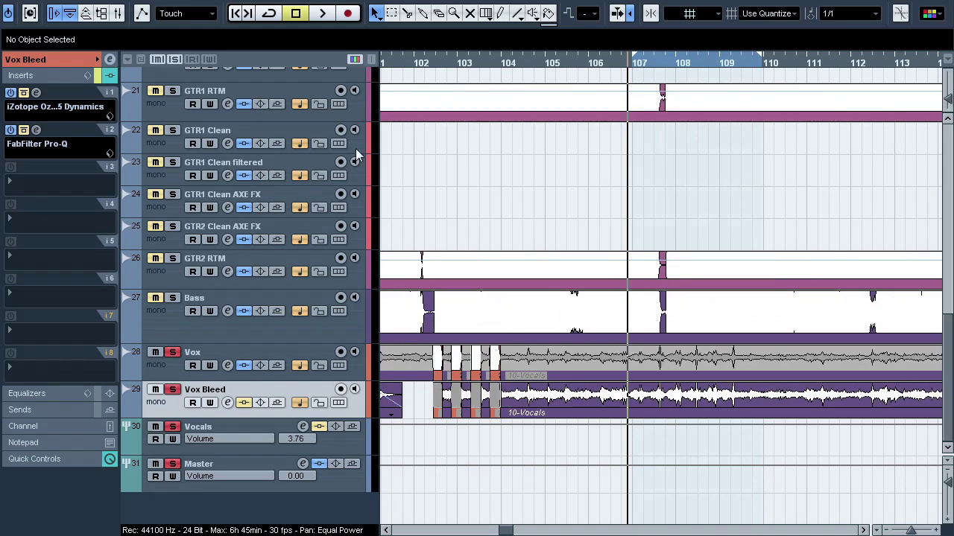
View Ozone 5 Dynamics in insert 1 of Vox Bleed, then audition the track with inserts bypassed and enable cycle playback from bar 107
click(35, 93)
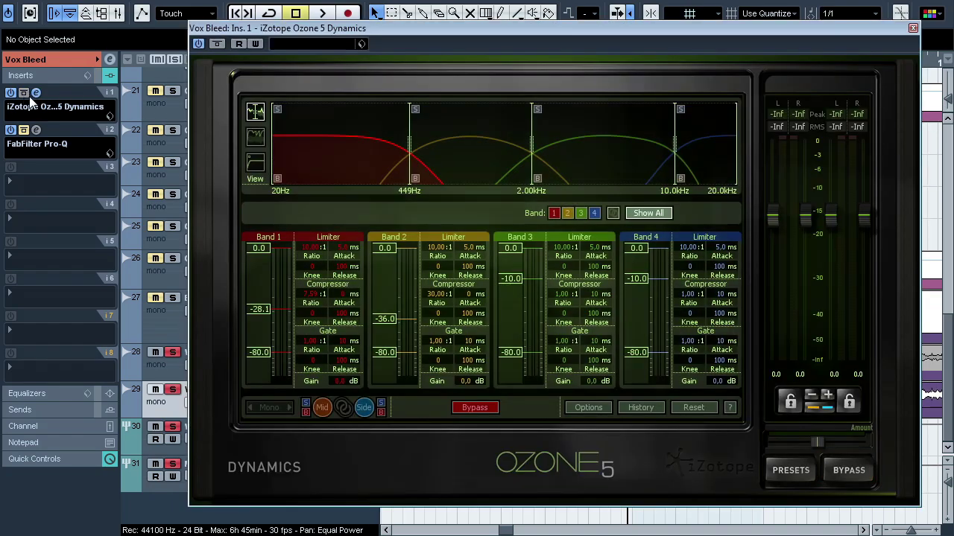
click(36, 93)
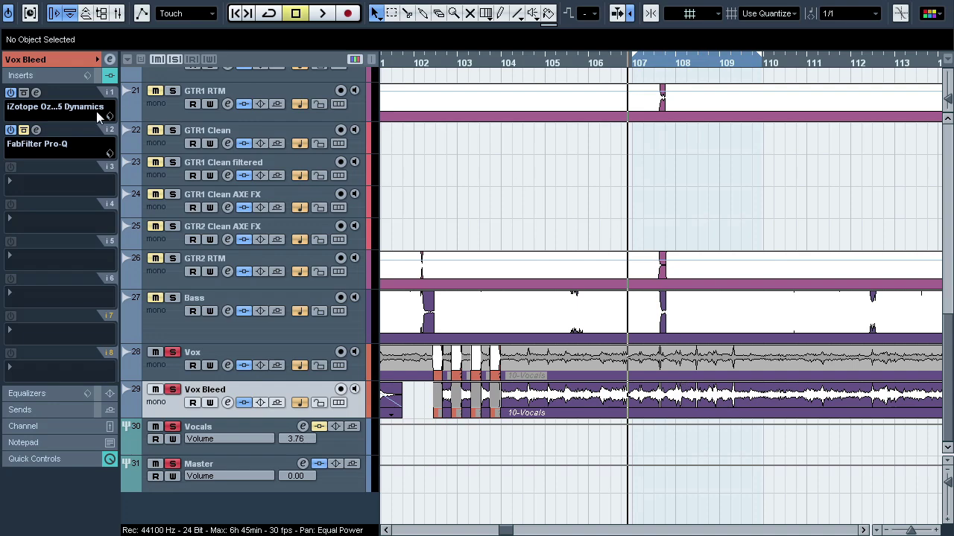
click(173, 355)
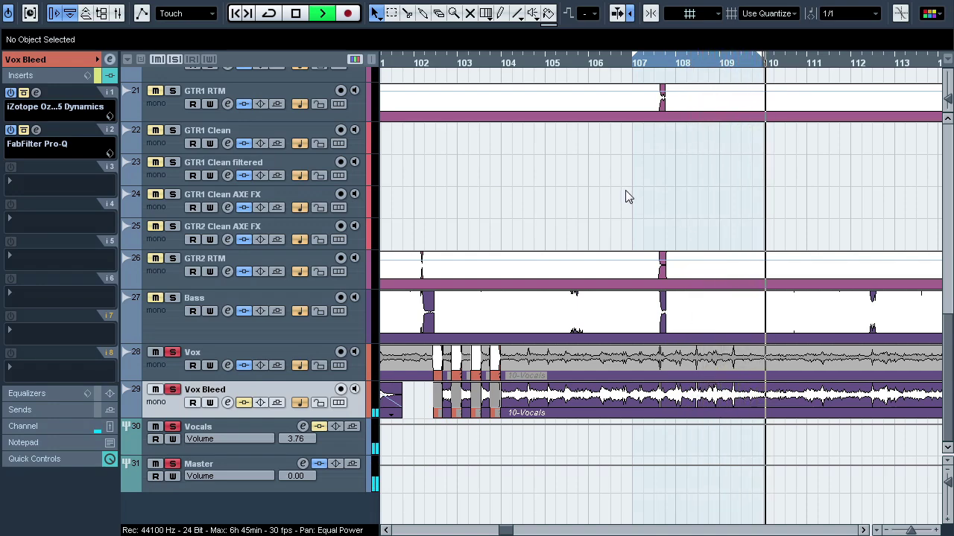
click(617, 65)
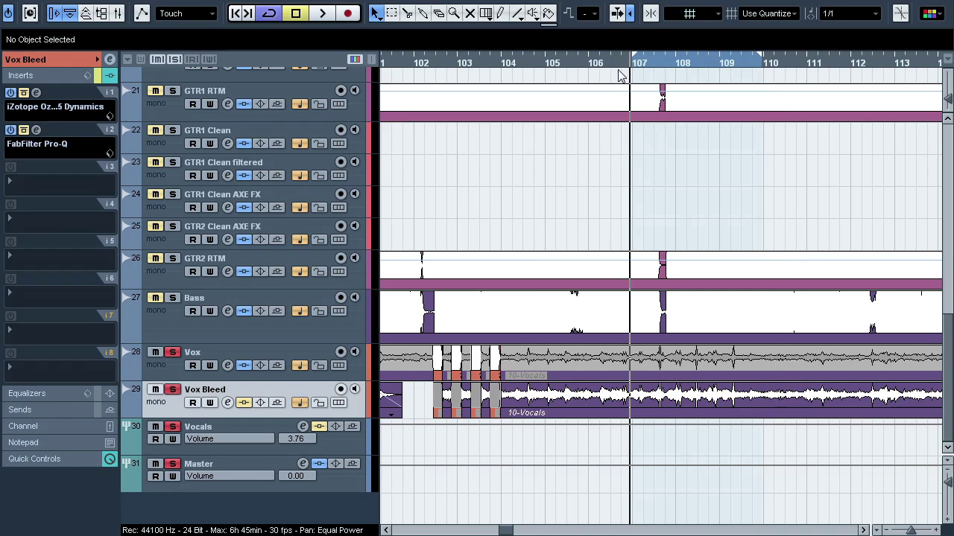
Open iZotope Ozone 5 Dynamics in insert 1 of Vox Bleed and compare it active and bypassed during cycled playback, leaving it active
click(36, 92)
key(space)
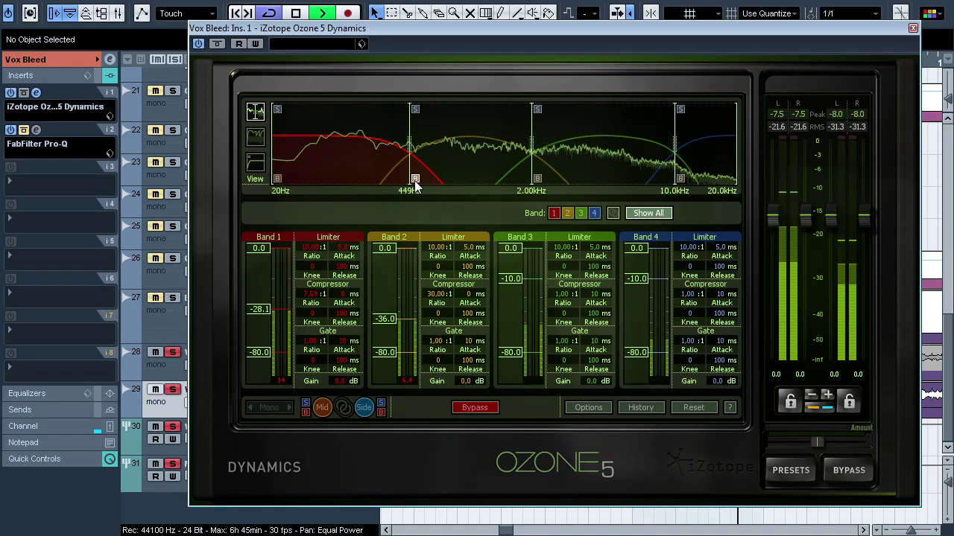
click(218, 45)
click(218, 45)
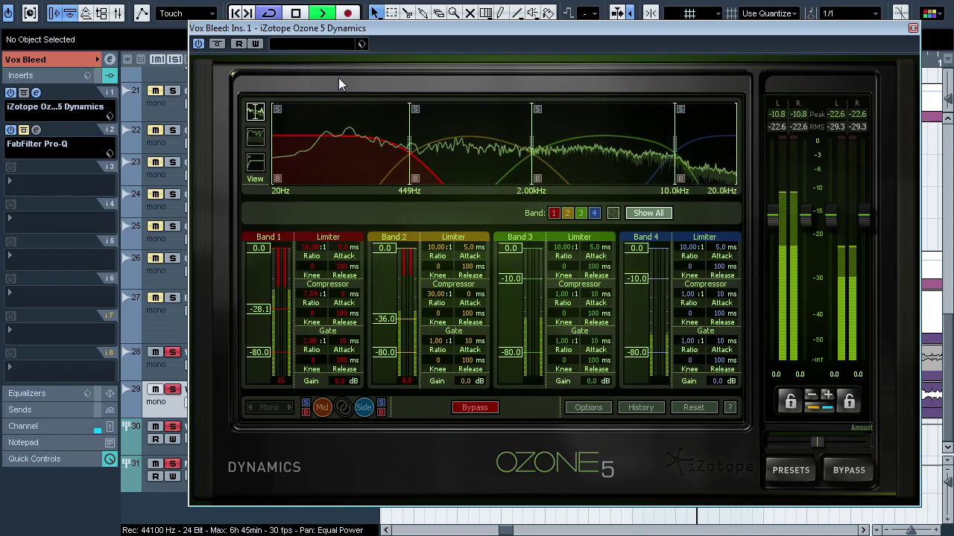
key(space)
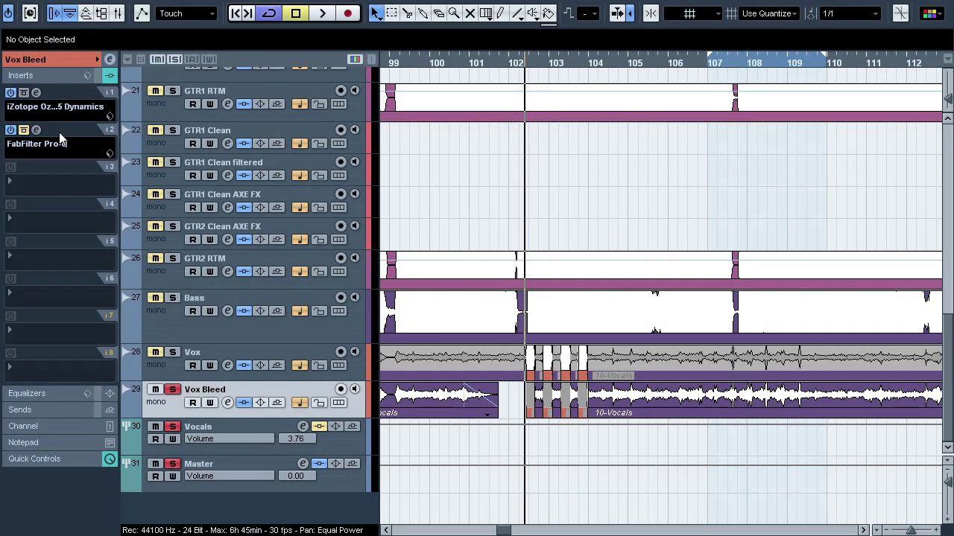
View and activate the FabFilter Pro-Q in insert 2 of Vox Bleed, and play the soloed track from just before bar 104
click(39, 131)
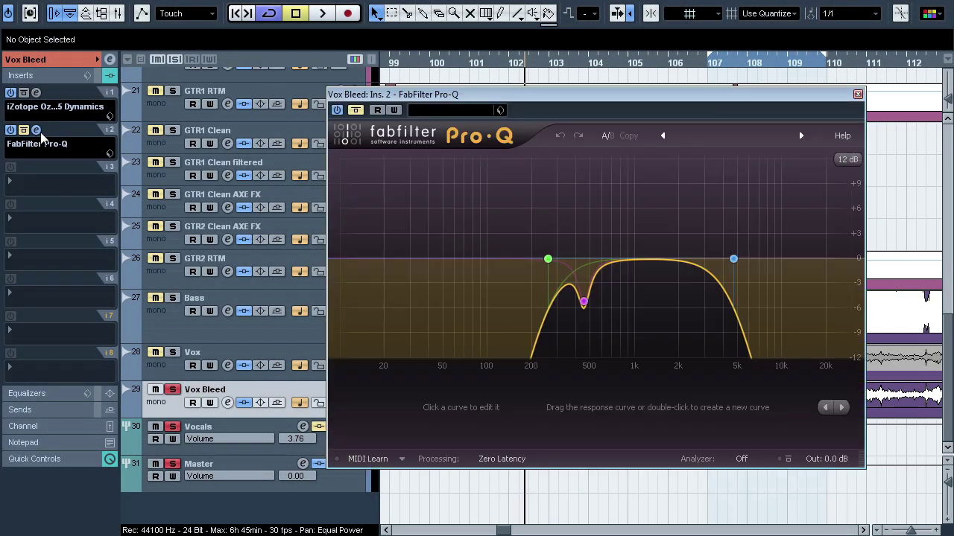
click(40, 132)
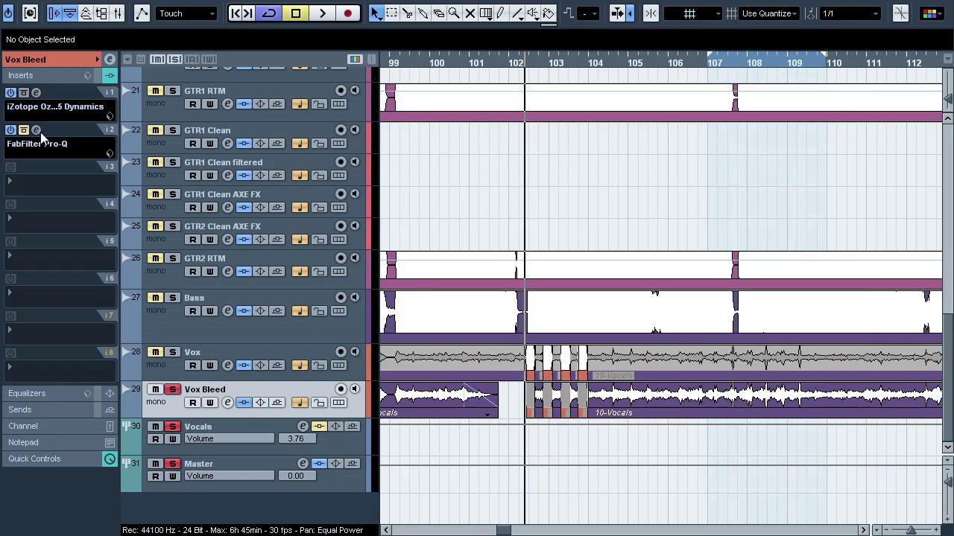
click(584, 65)
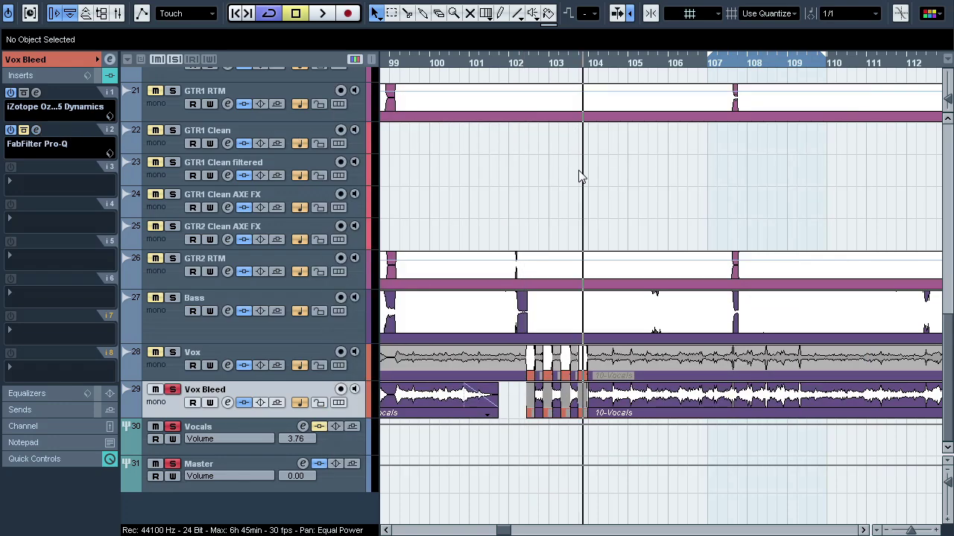
key(space)
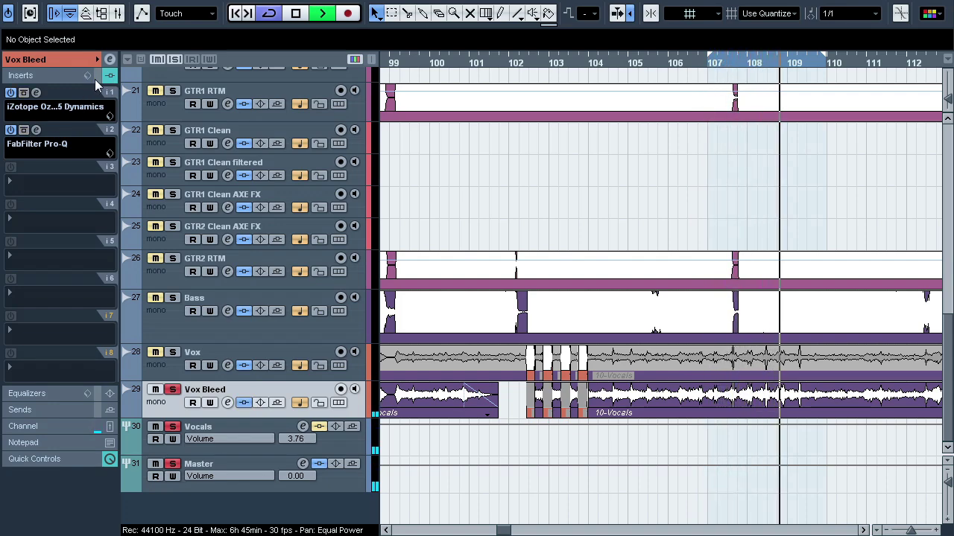
Restart playback from between bars 72 and 73 with the Vox track soloed together with Vox Bleed
key(space)
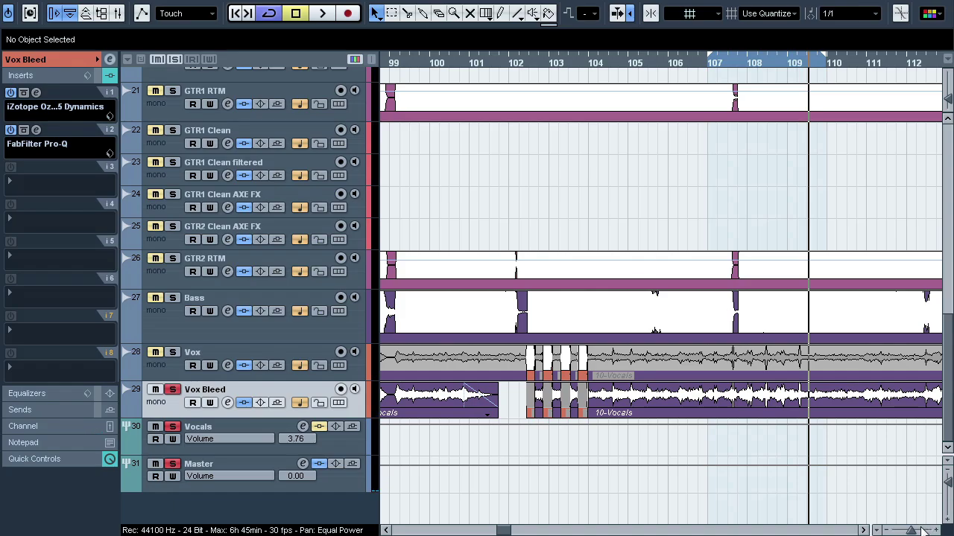
drag(911, 531, 903, 531)
drag(481, 64, 425, 102)
key(space)
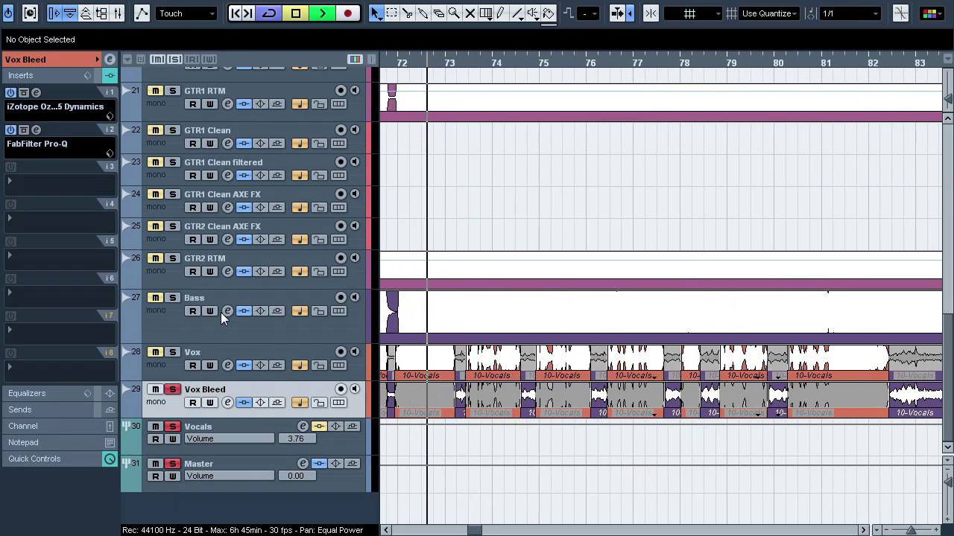
click(172, 352)
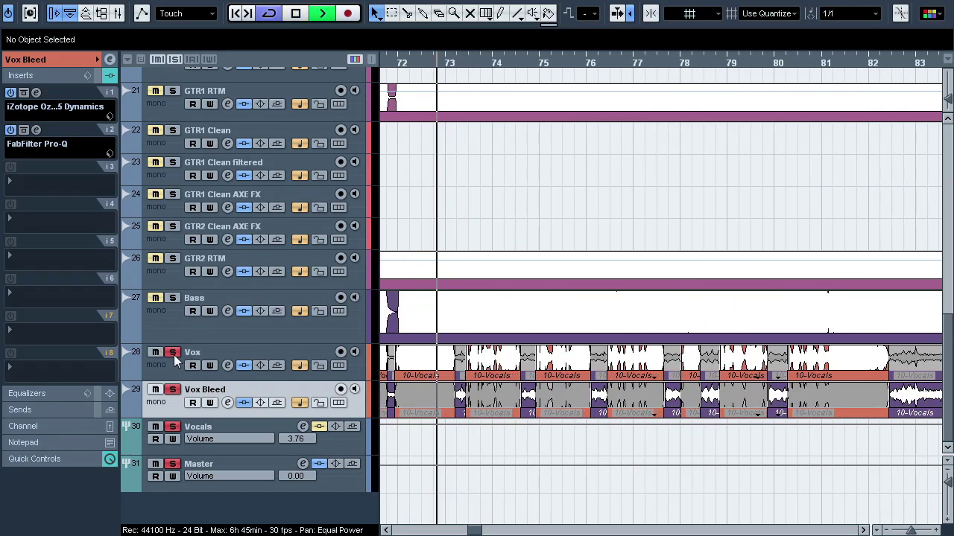
Compare the Vox and Vox Bleed tracks with their inserts bypassed and active during playback, leaving both sets active
click(243, 402)
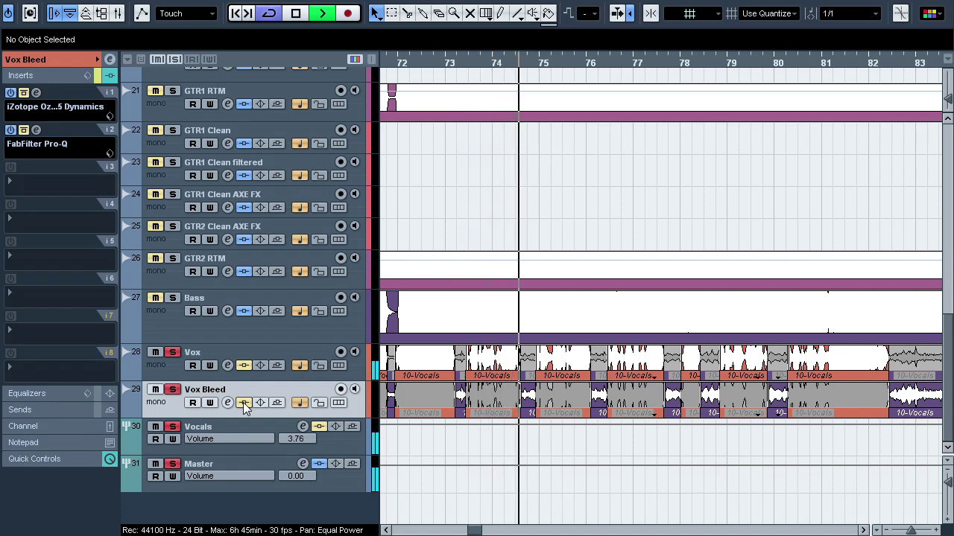
click(243, 402)
click(245, 365)
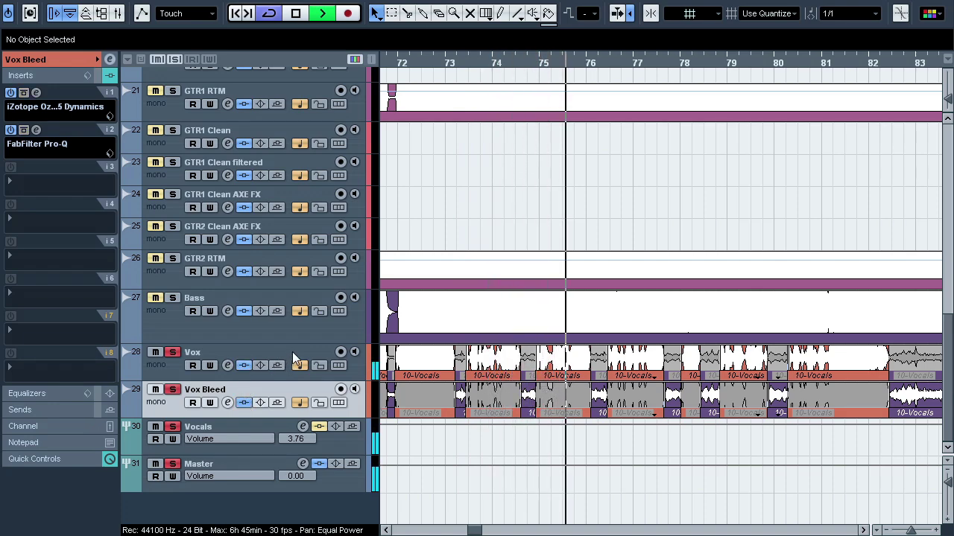
click(245, 365)
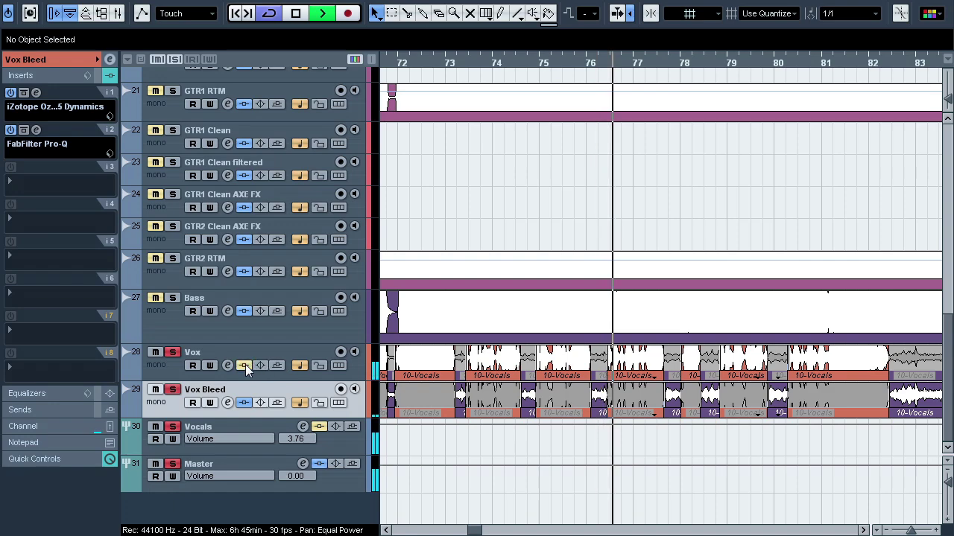
click(247, 404)
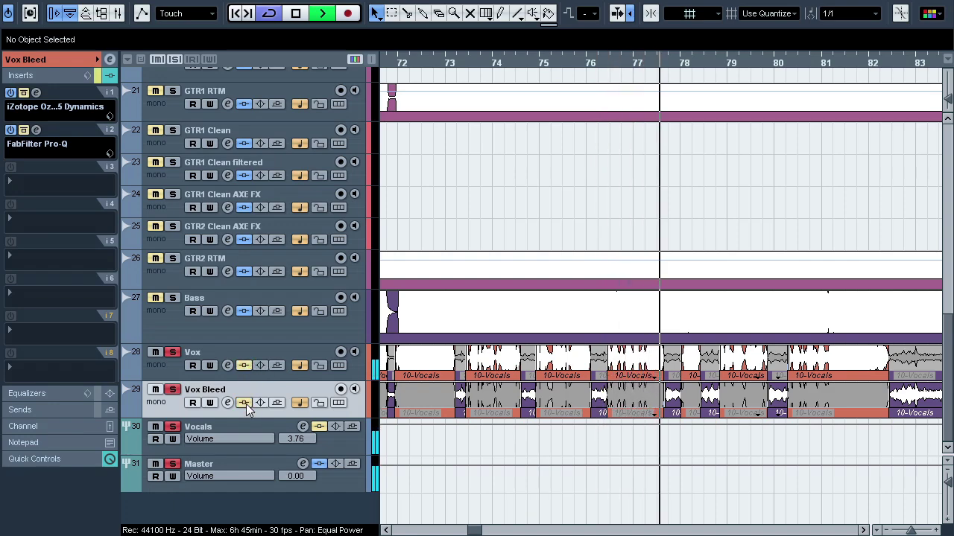
click(246, 404)
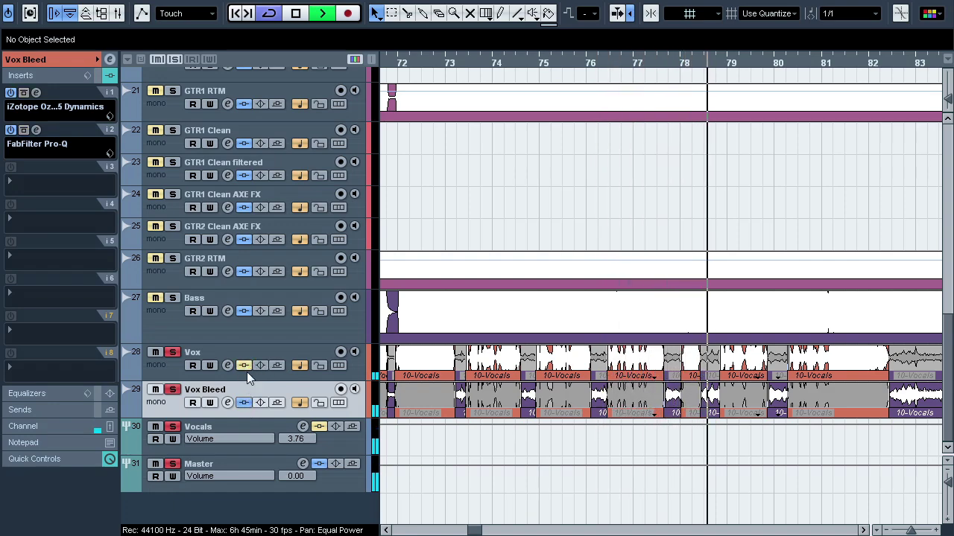
click(247, 365)
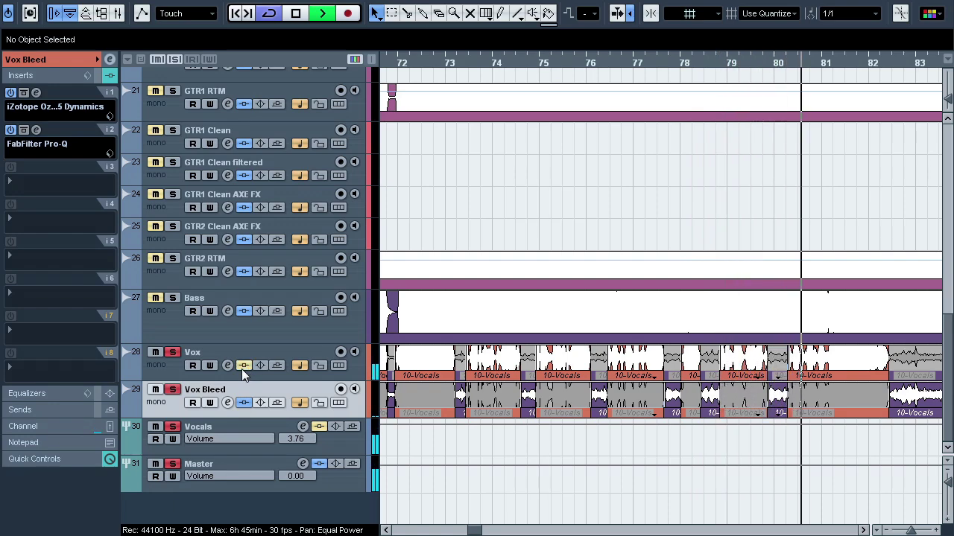
click(243, 365)
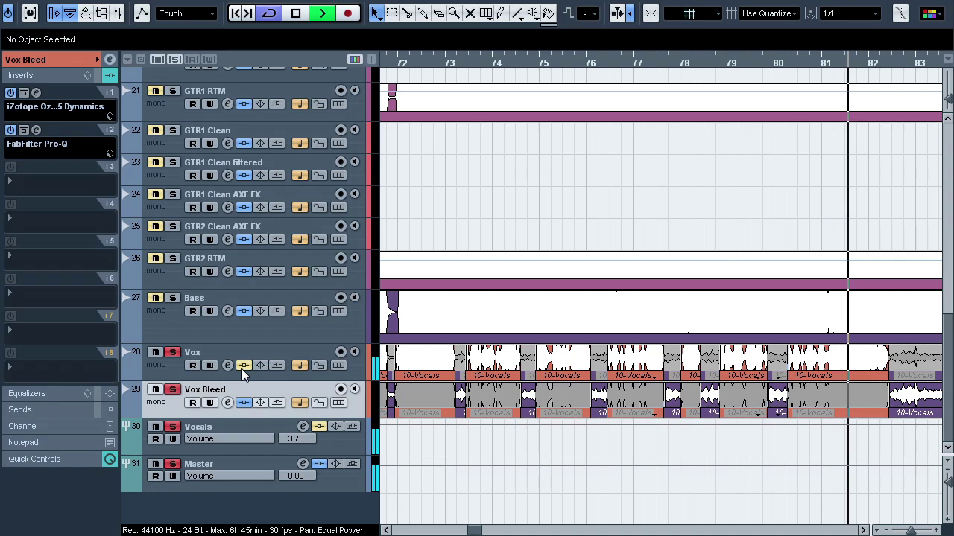
click(243, 365)
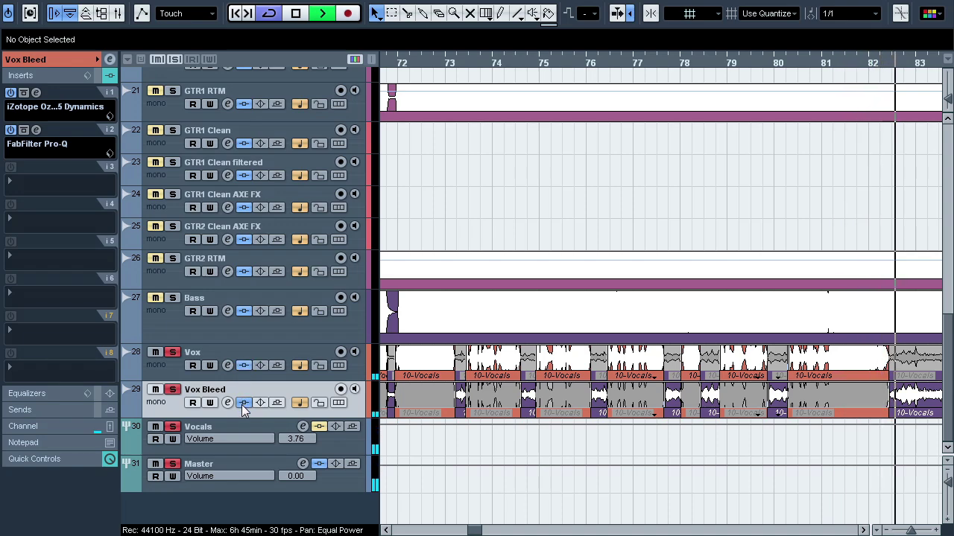
click(244, 403)
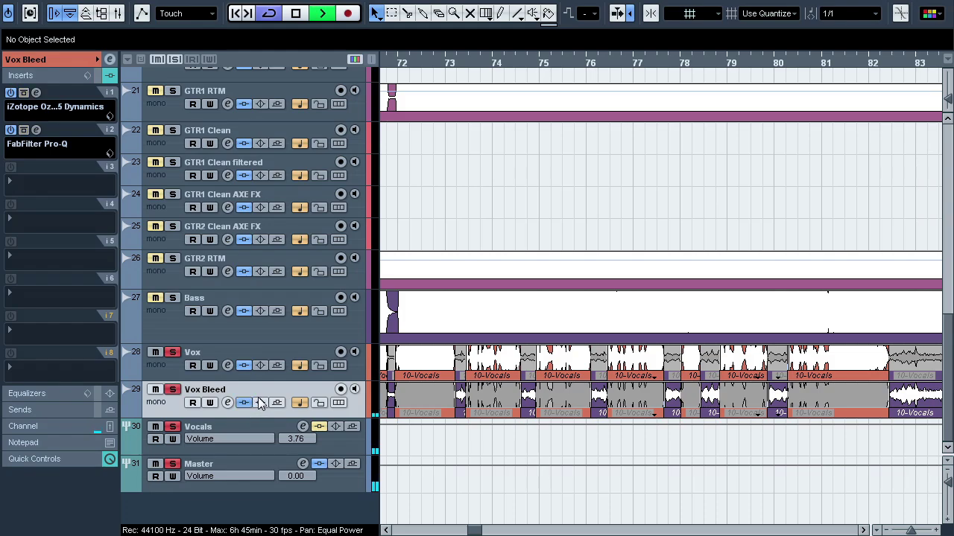
Place the playhead at bar 50, then view the ValhallaUberMod, H-Delay Stereo and second ValhallaUberMod in inserts 1 to 3 of the Vocals group
drag(462, 63, 478, 83)
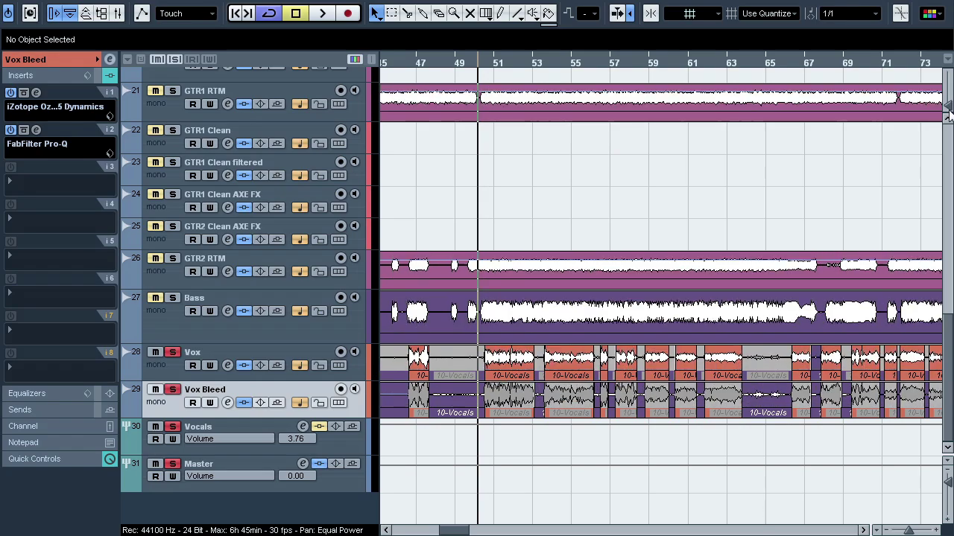
click(238, 428)
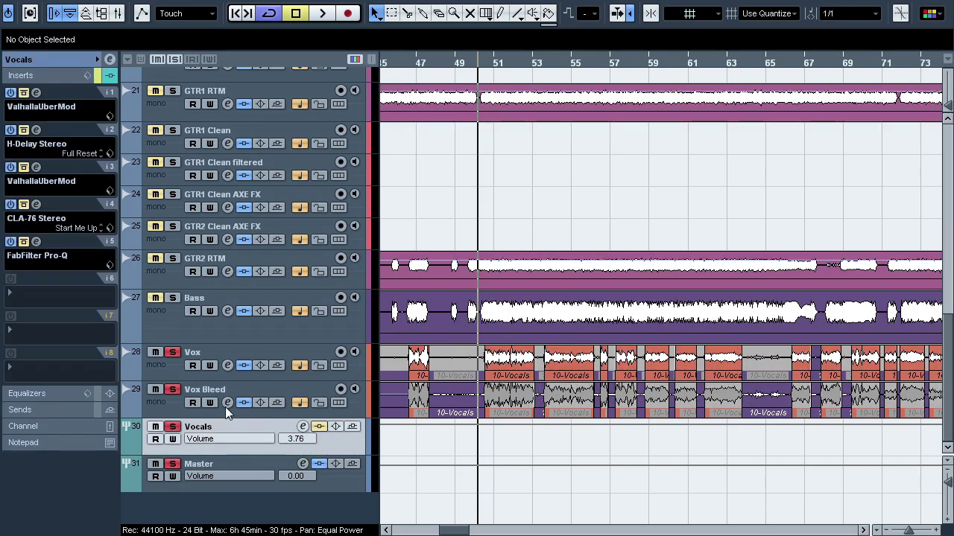
click(36, 92)
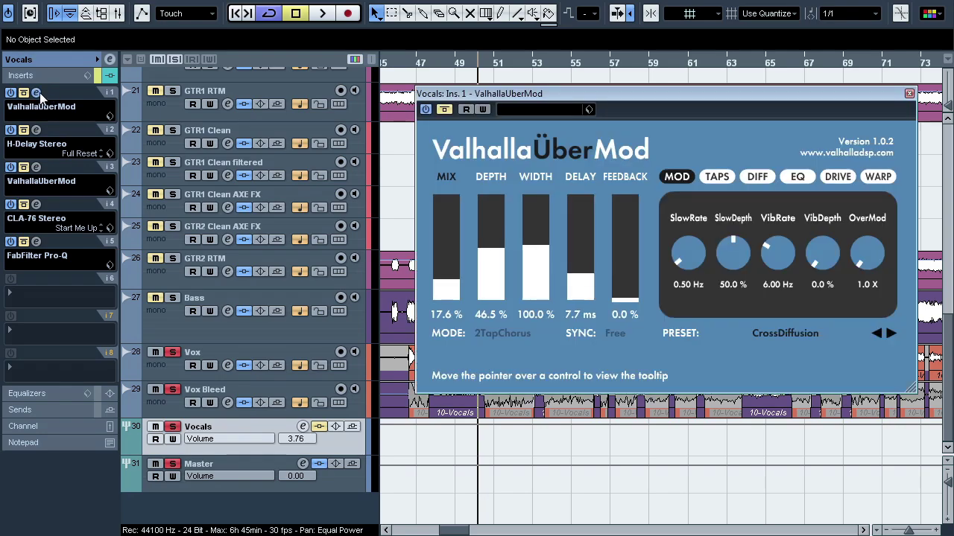
click(36, 92)
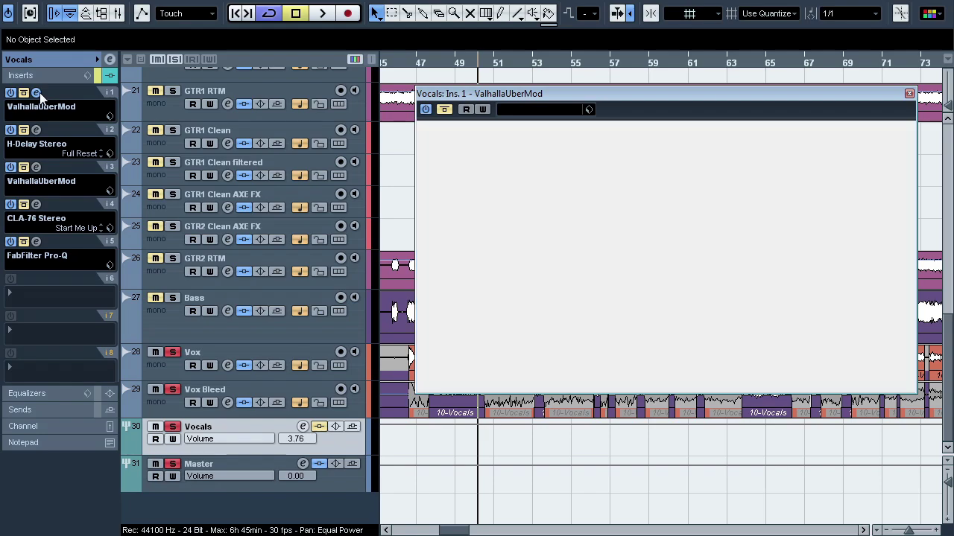
click(36, 129)
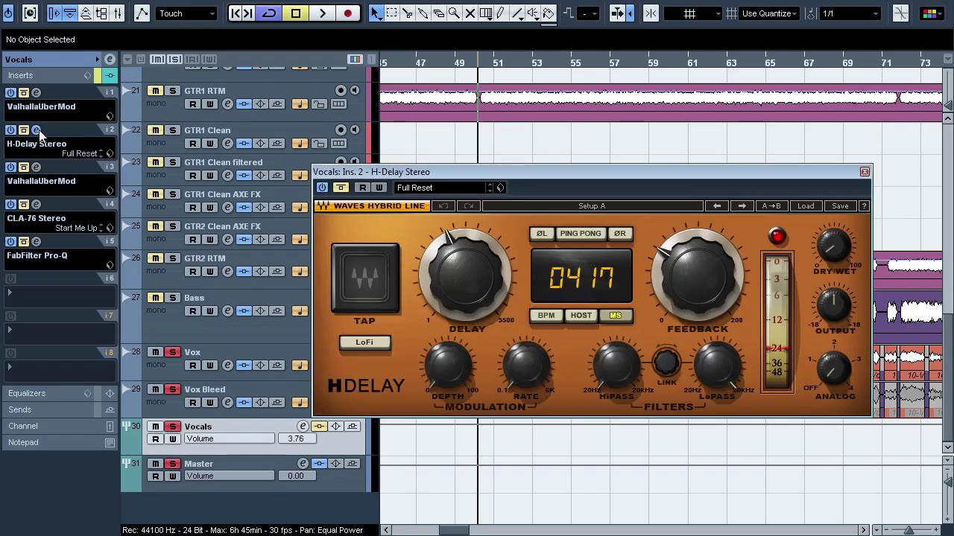
click(36, 130)
click(36, 167)
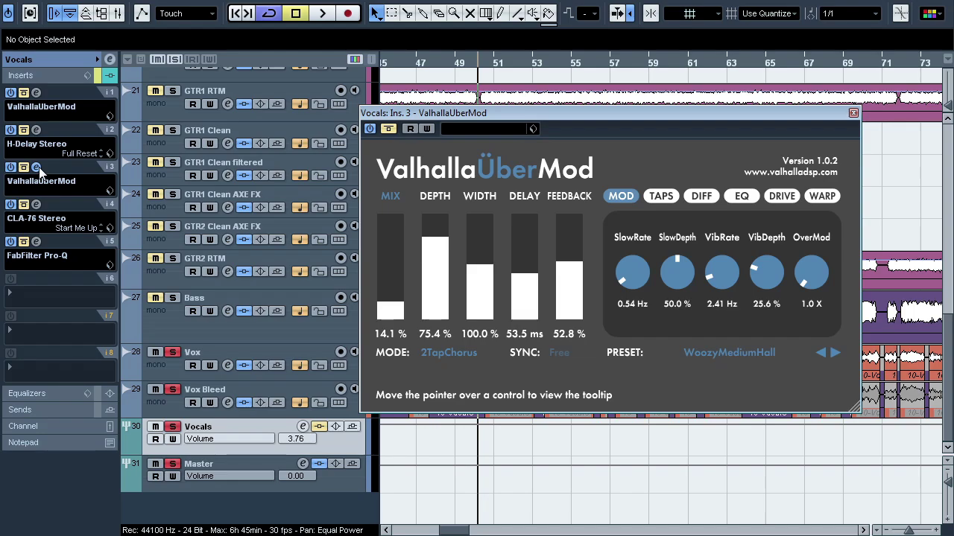
click(36, 167)
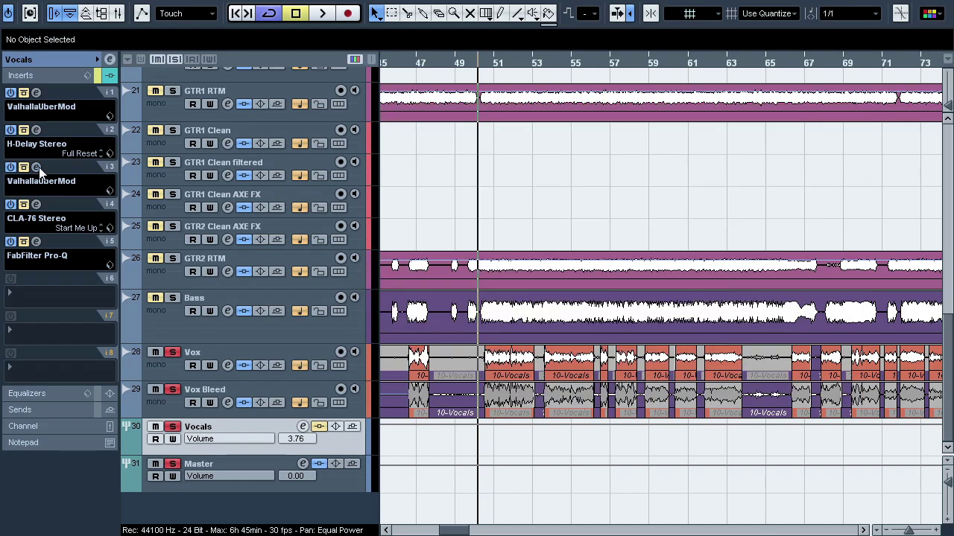
Activate Vocals inserts 1 to 3 and compare the soloed vocals with the group's inserts active and bypassed, playing from bar 50
key(space)
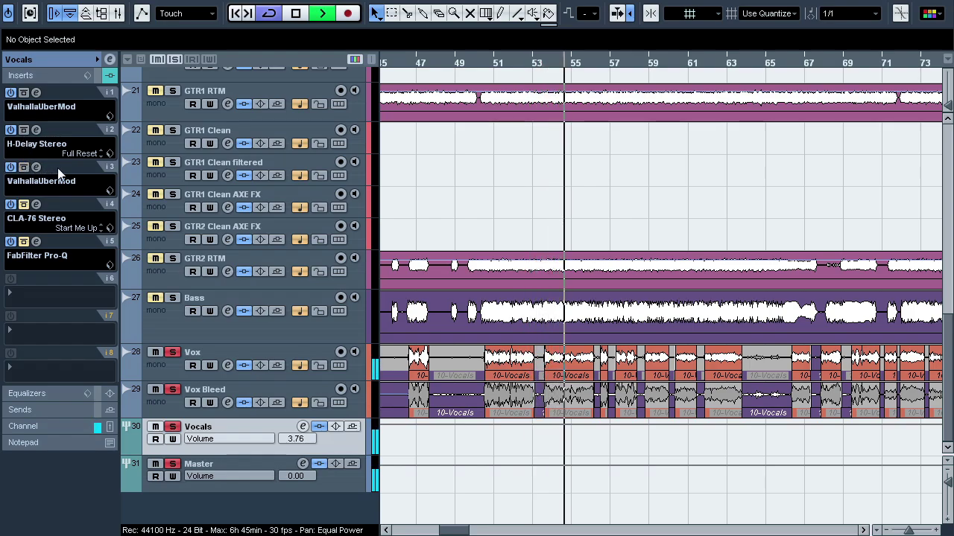
click(99, 79)
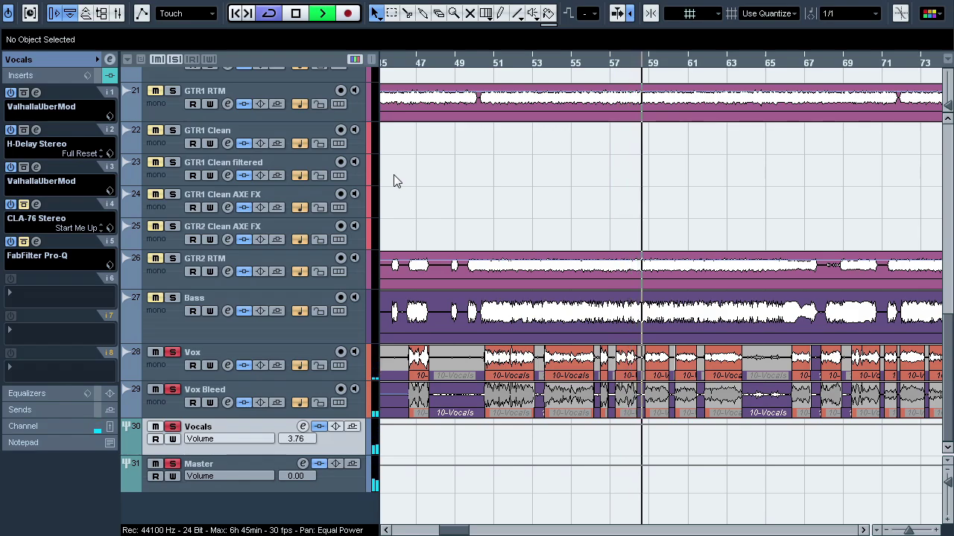
click(99, 79)
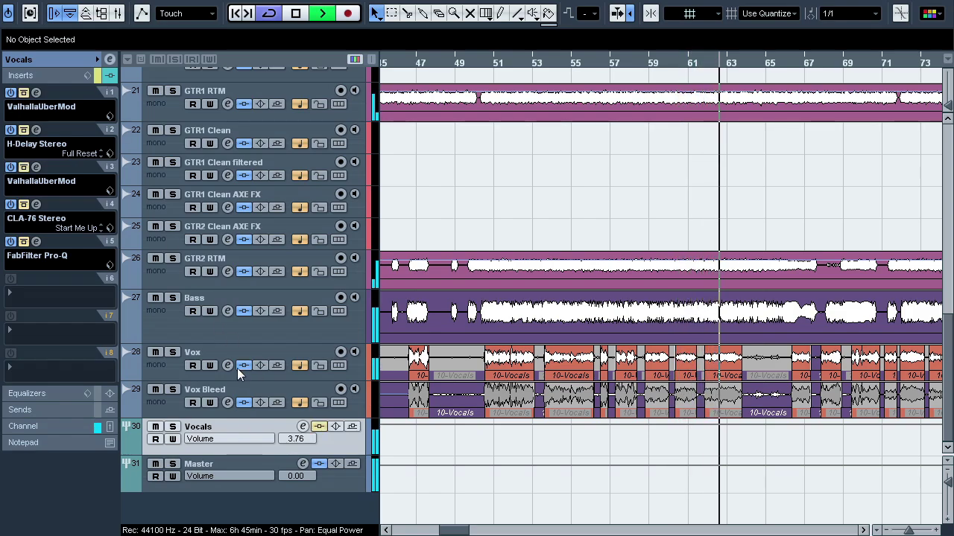
Compare the full mix with the Vox, Vox Bleed and Vocals inserts bypassed and active, leaving all active, and stop playback
click(245, 397)
click(244, 403)
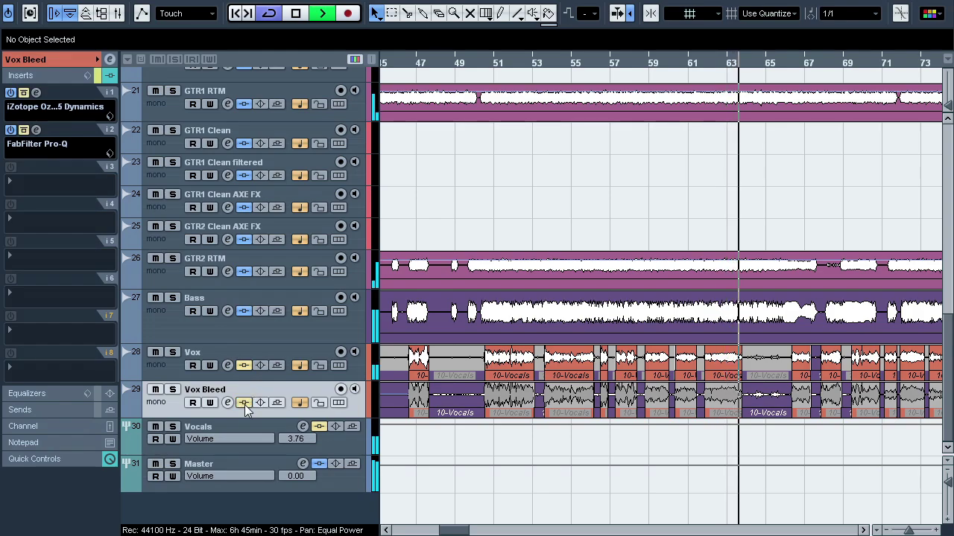
click(320, 426)
click(242, 404)
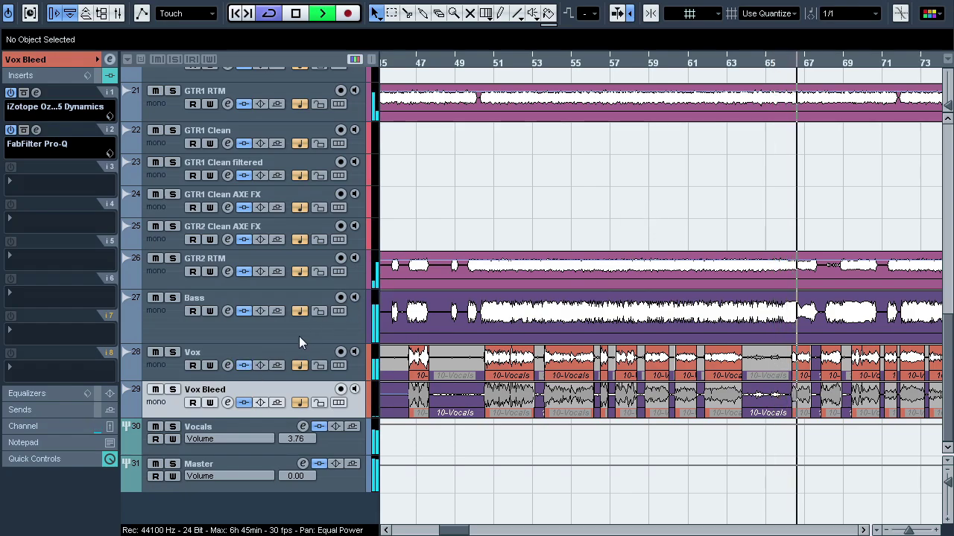
click(246, 366)
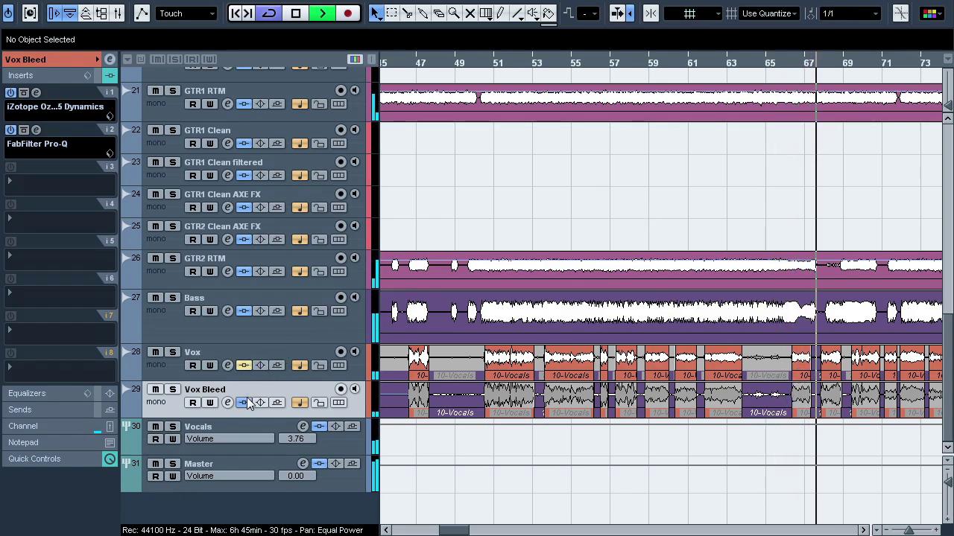
click(245, 403)
click(317, 426)
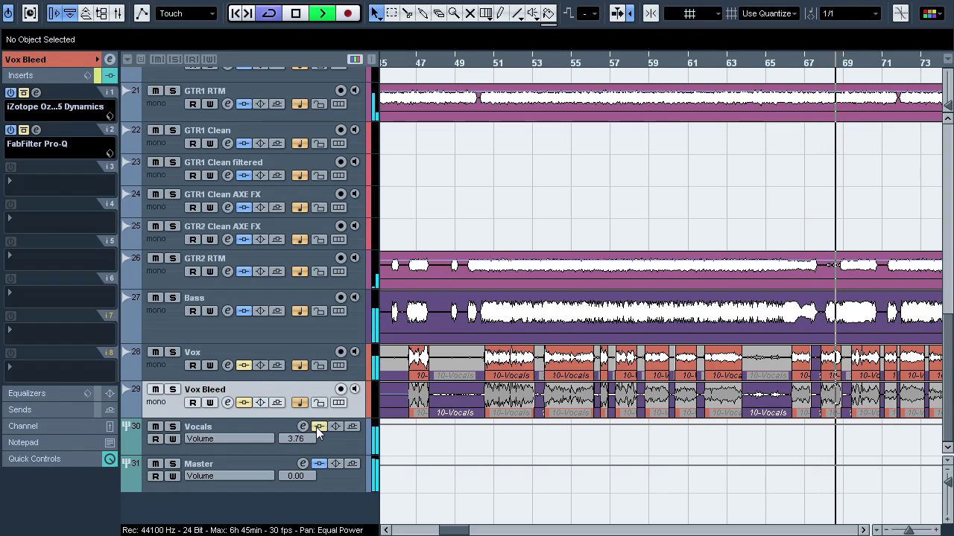
click(318, 426)
click(245, 403)
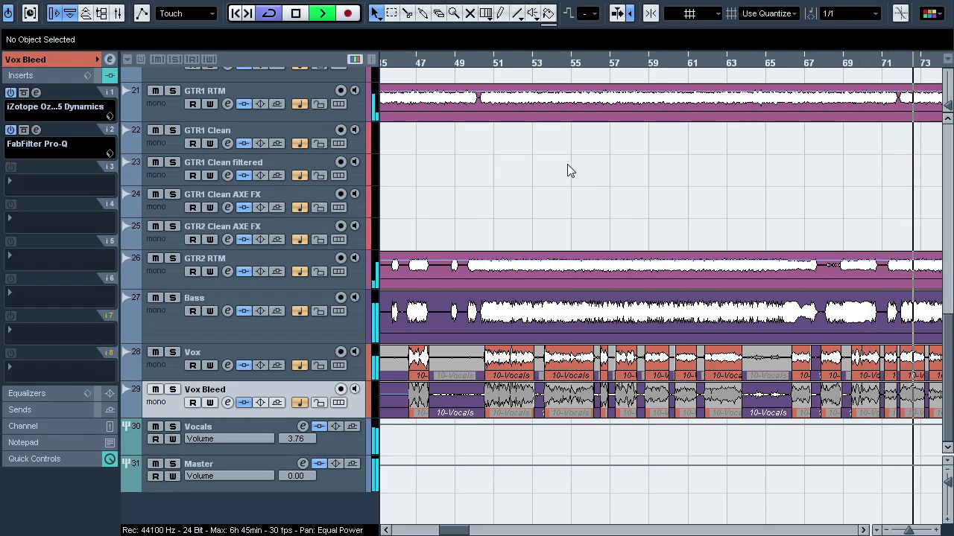
key(space)
Open CLA-76 Stereo in insert 4 of the Vocals group and compare it active and bypassed while playing the mix from bar 50
click(278, 424)
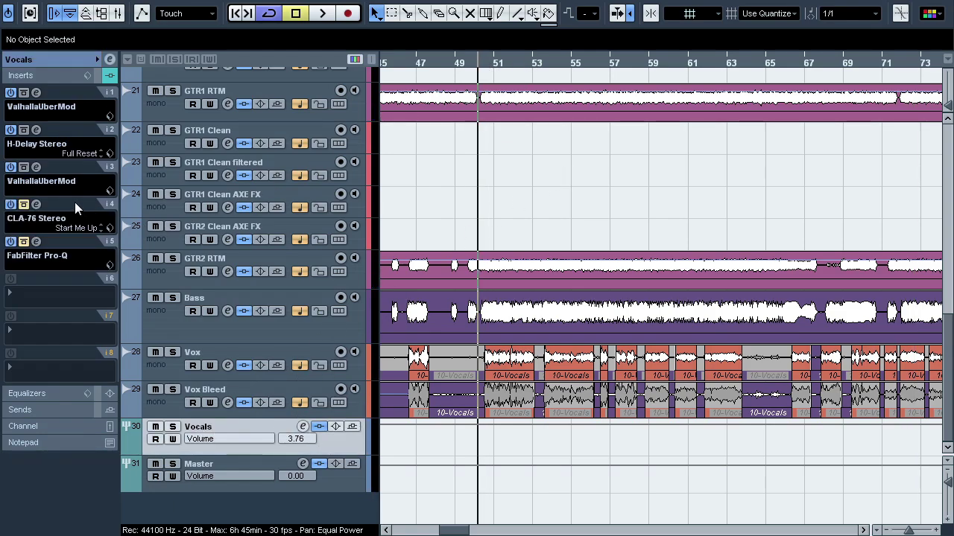
click(40, 206)
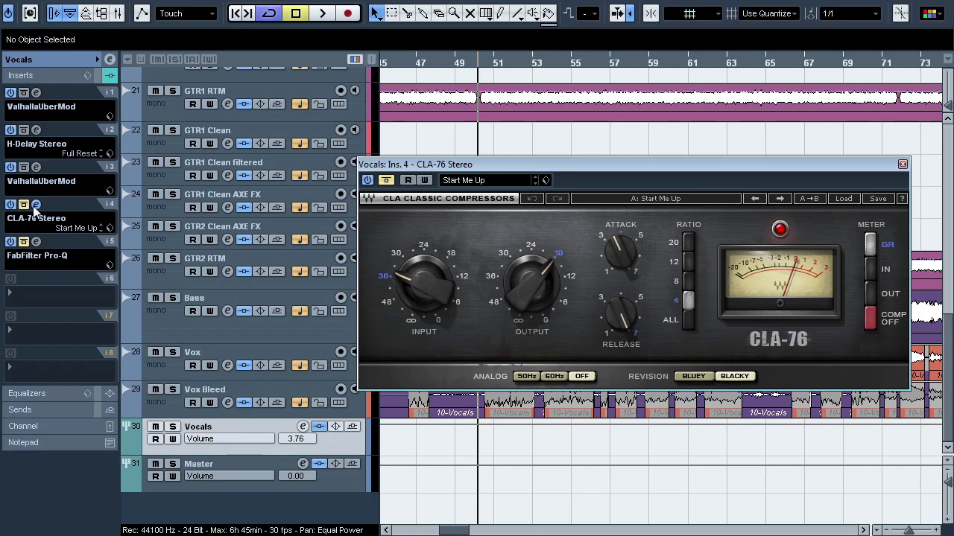
key(space)
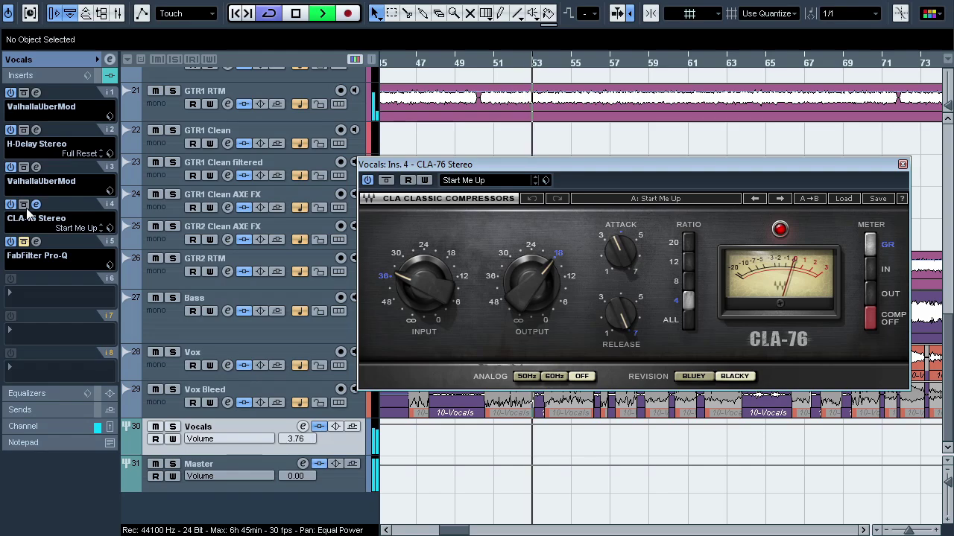
click(25, 207)
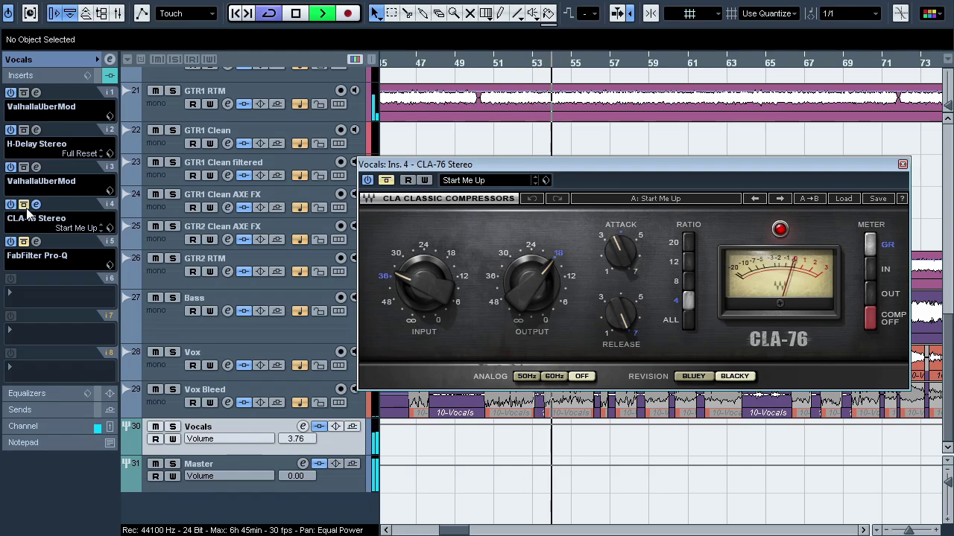
Play the mix from just before bar 37 with CLA-76 Stereo active and examine its gain reduction meter
drag(910, 530, 906, 530)
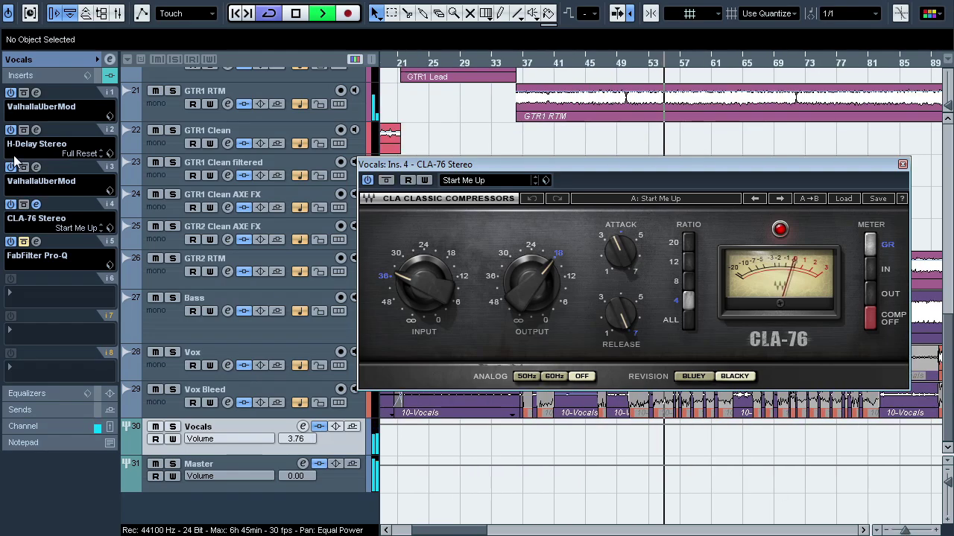
click(35, 205)
drag(527, 65, 526, 96)
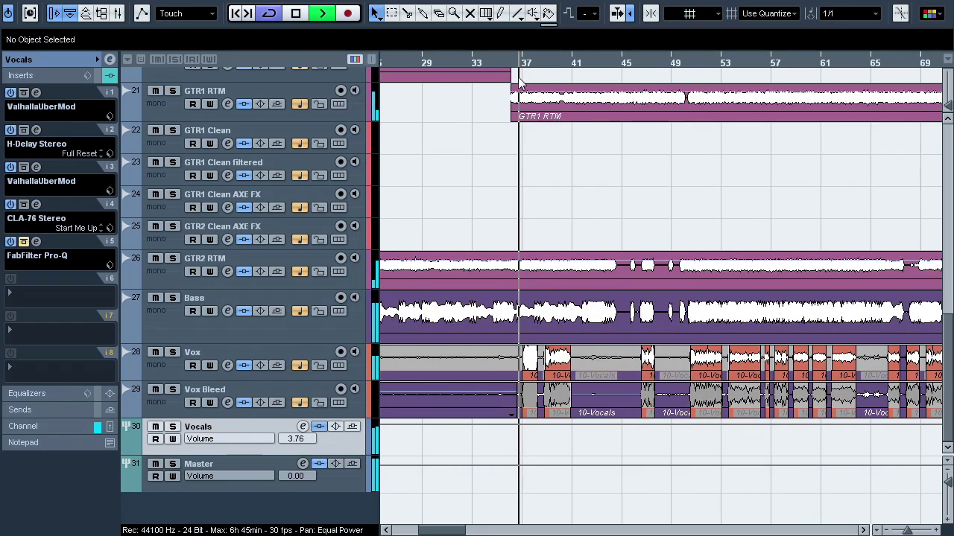
click(36, 204)
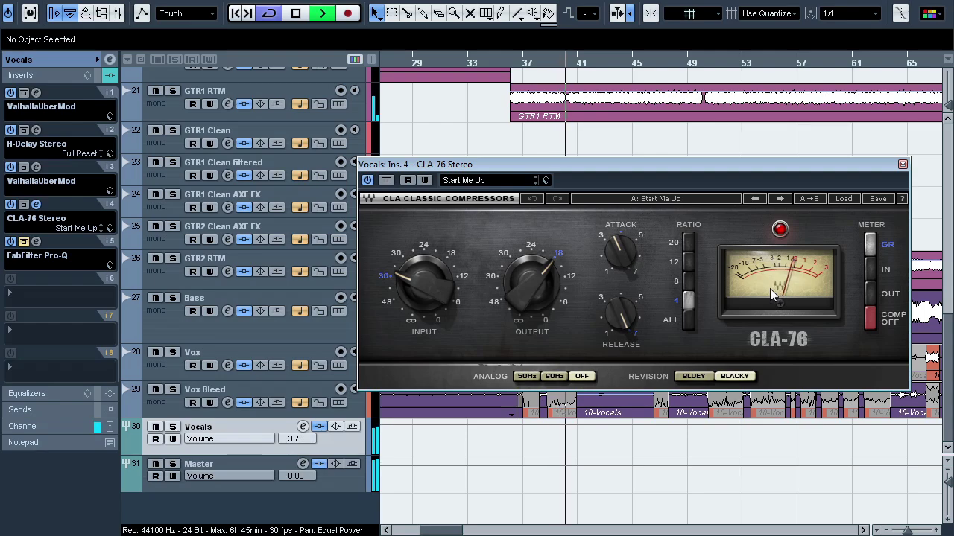
click(36, 204)
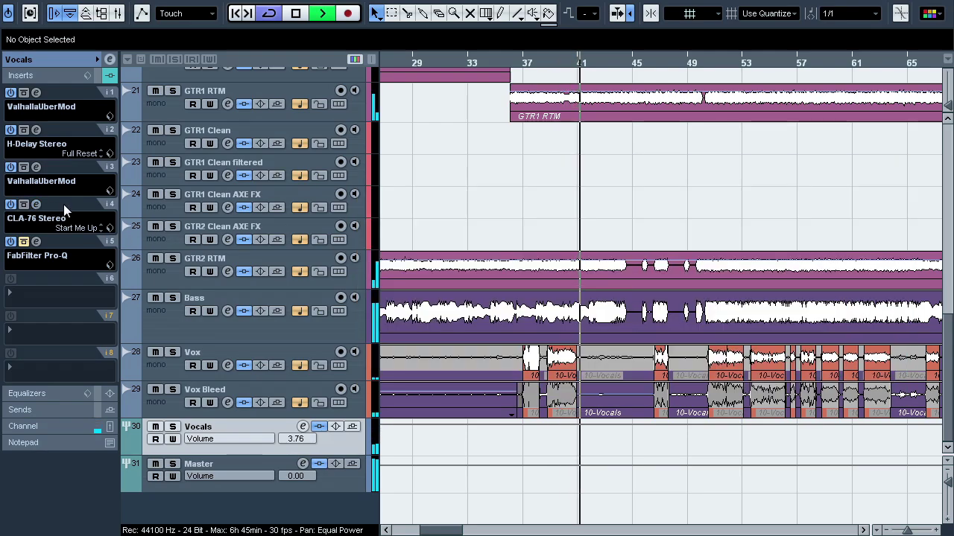
Open FabFilter Pro-Q in insert 5 of the Vocals group and compare it active and bypassed from bar 50, leaving it active
key(space)
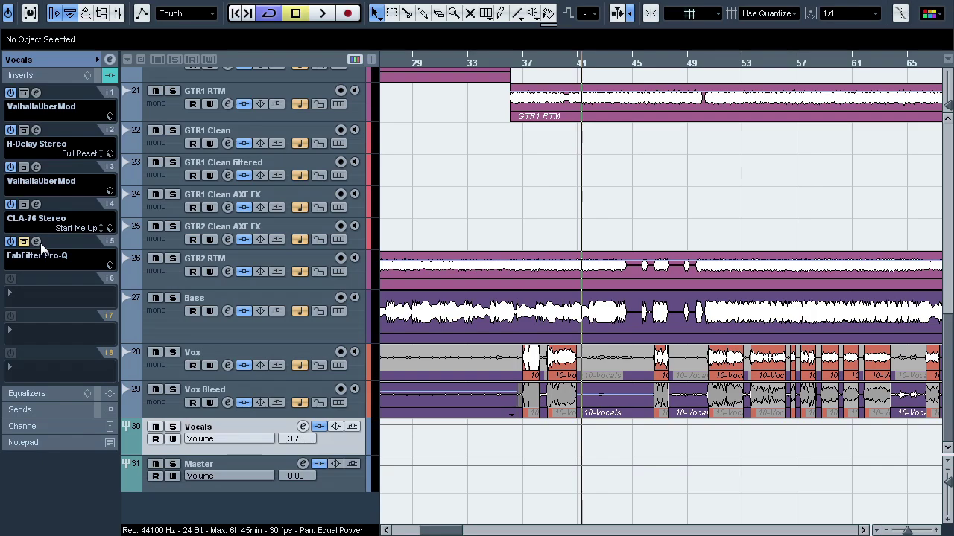
click(40, 243)
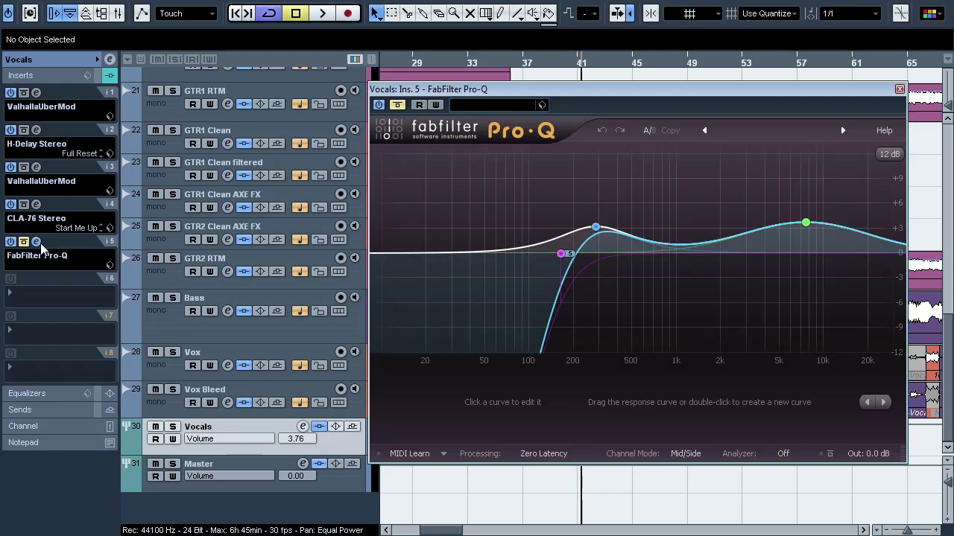
click(41, 243)
click(703, 69)
key(space)
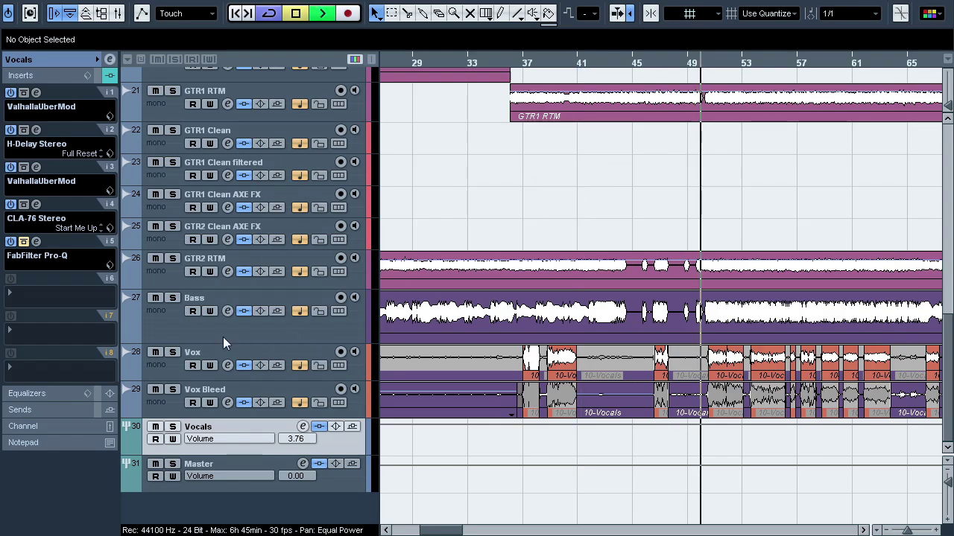
click(37, 242)
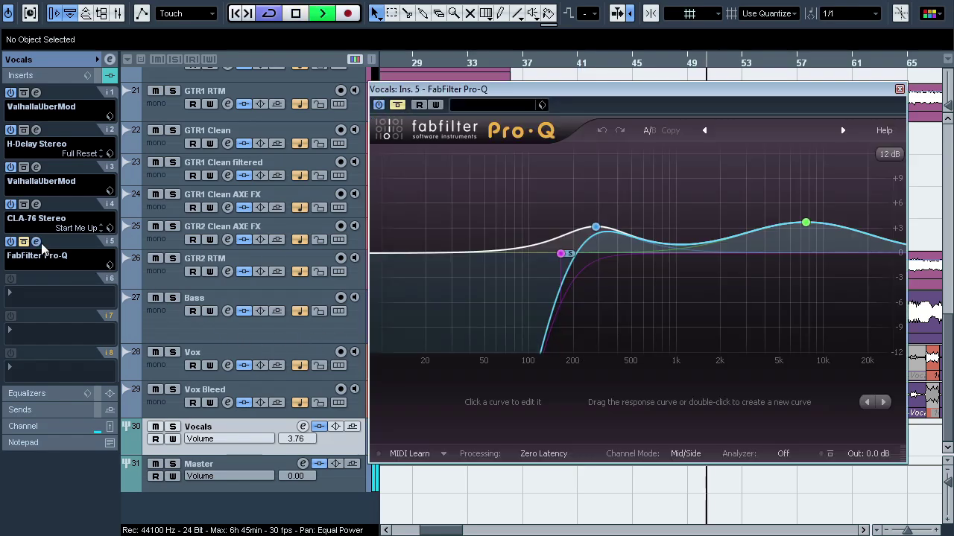
click(397, 105)
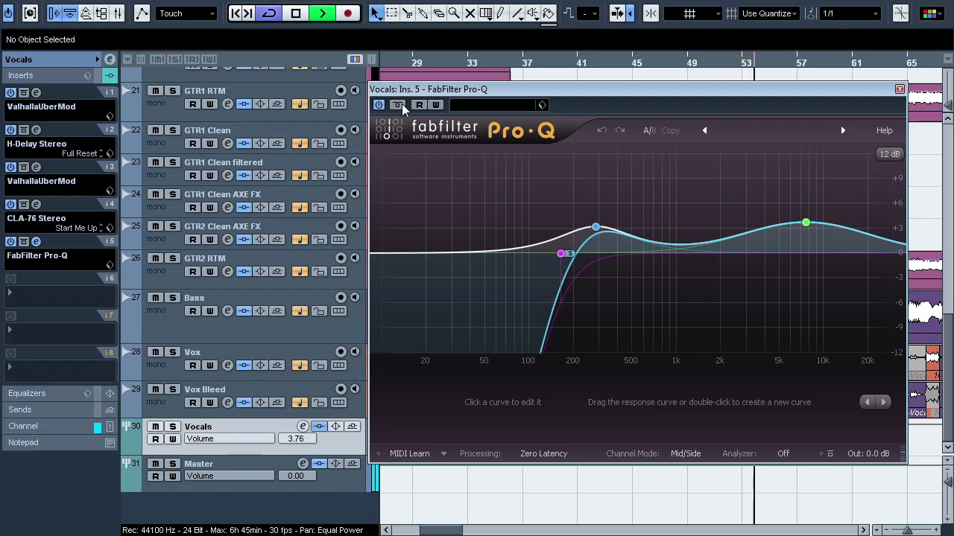
click(399, 105)
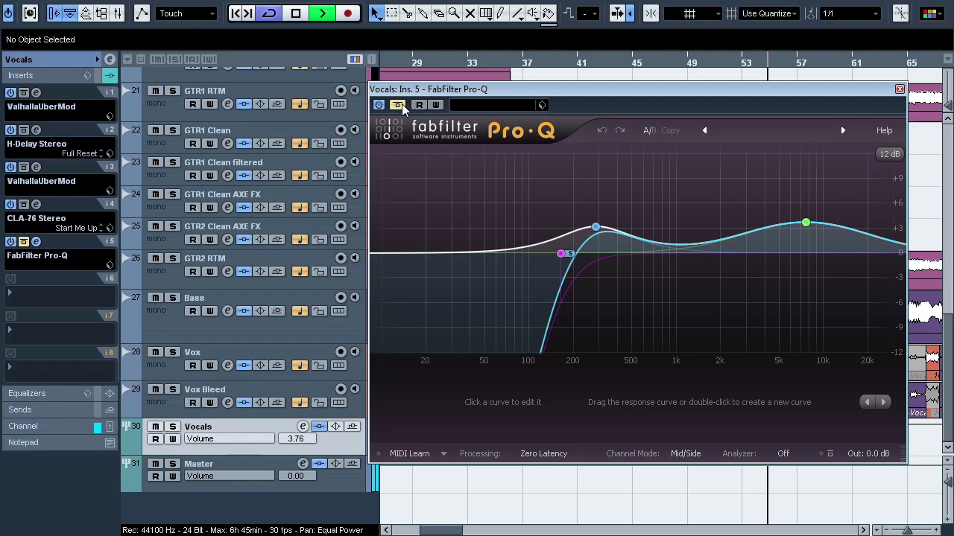
click(401, 106)
Audition Pro-Q's low-mid boost, high boost and low-cut bands individually, soloing the Vocals group before the low-cut band
mouse_move(607, 187)
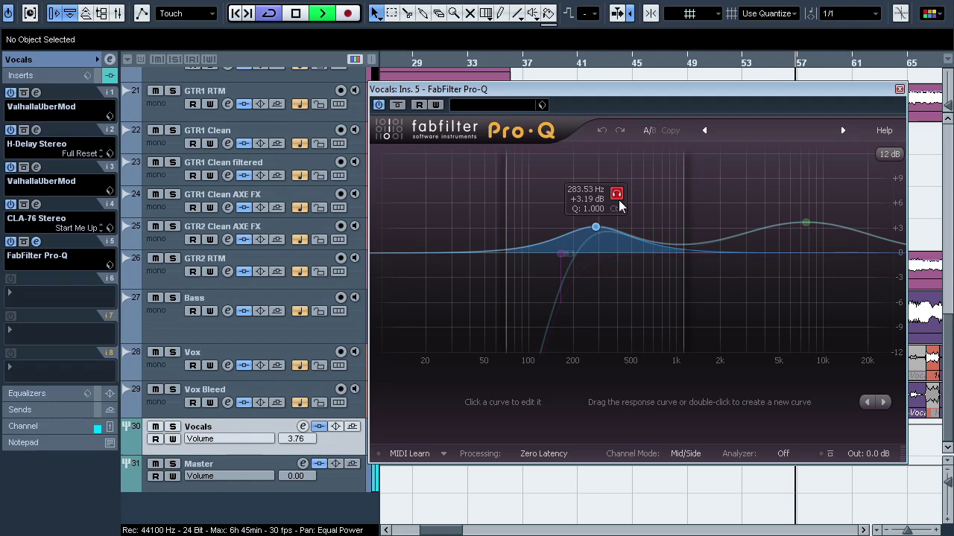
click(827, 193)
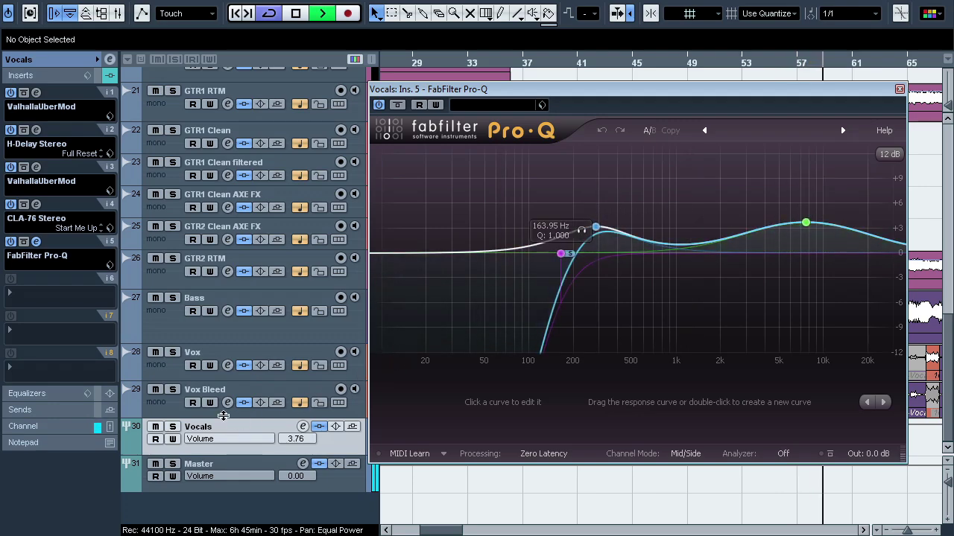
click(173, 427)
click(581, 231)
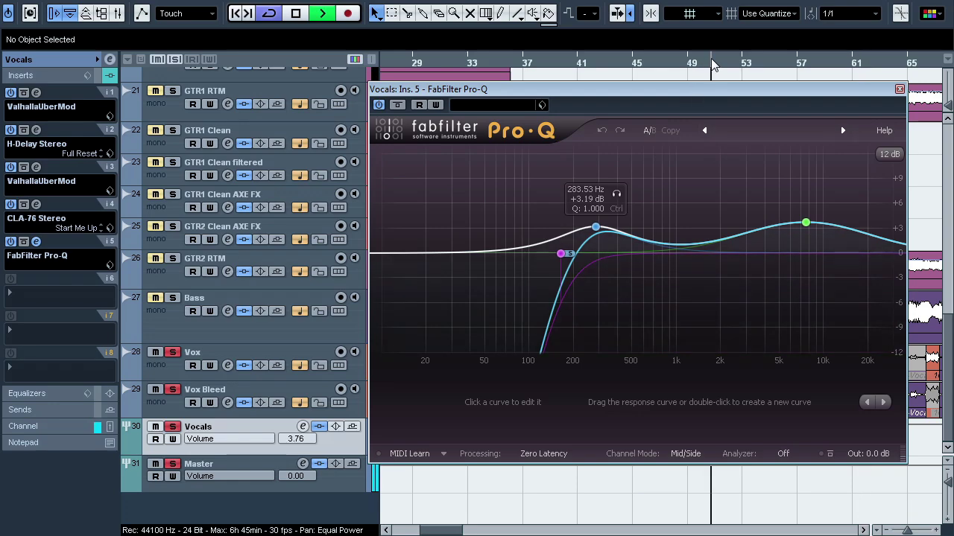
Compare the soloed vocals with the Vocals, Vox and Vox Bleed inserts bypassed and active, leaving all active, and stop playback
click(97, 75)
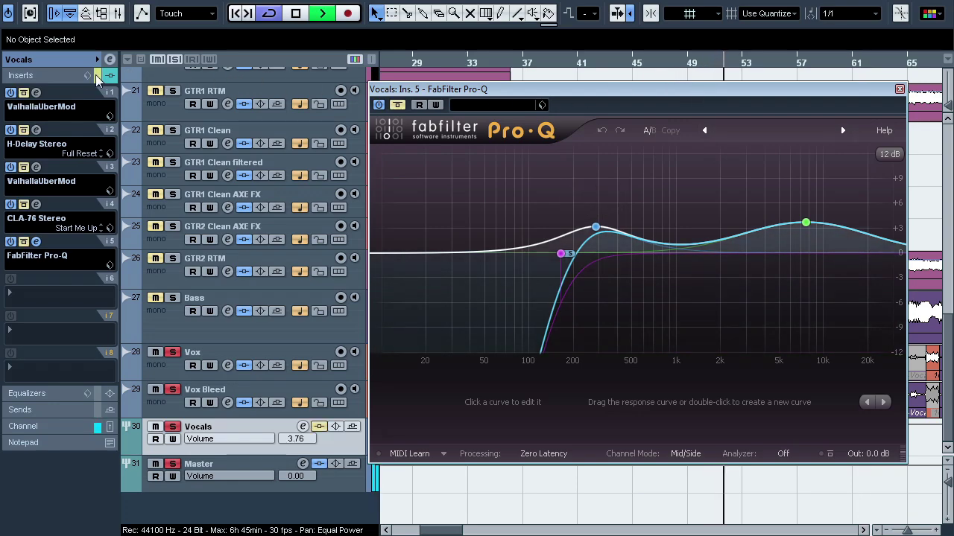
click(244, 366)
click(244, 402)
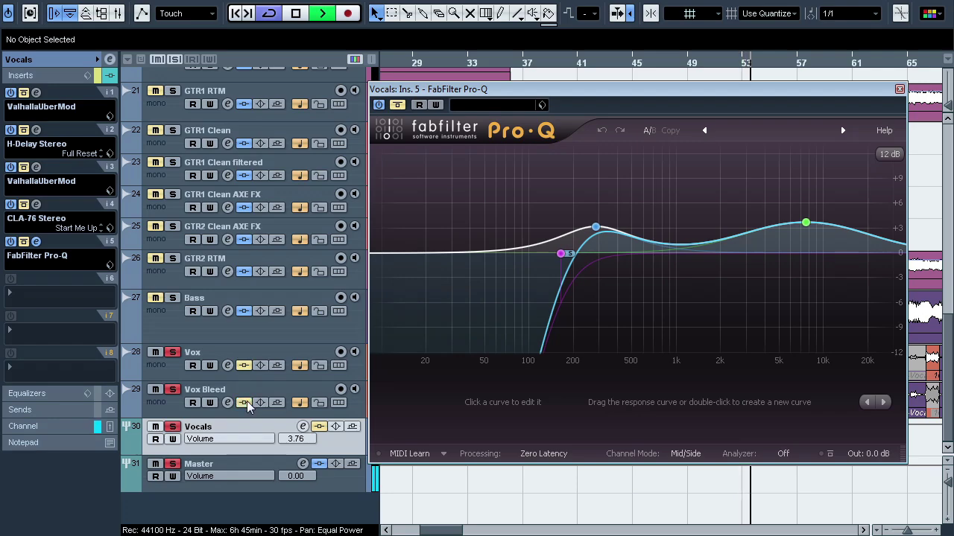
click(244, 403)
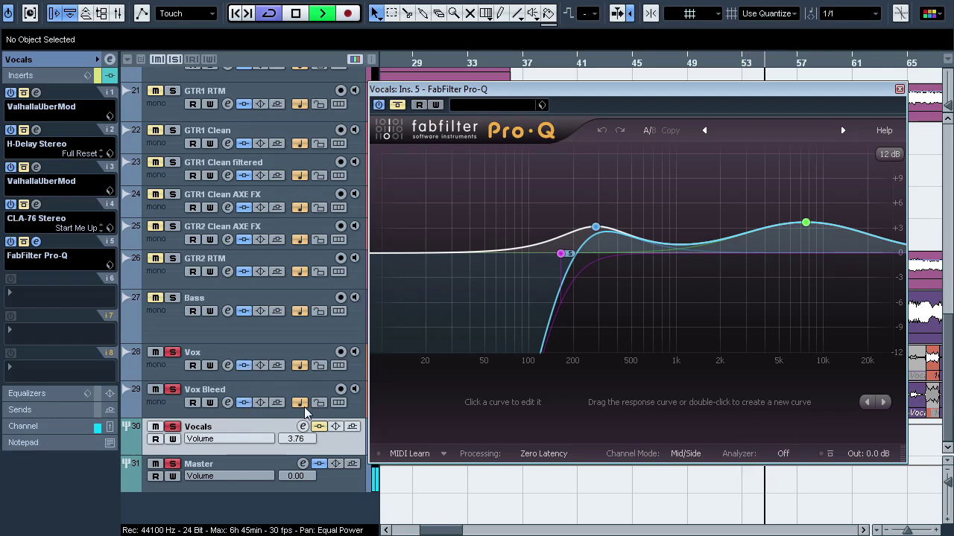
click(319, 426)
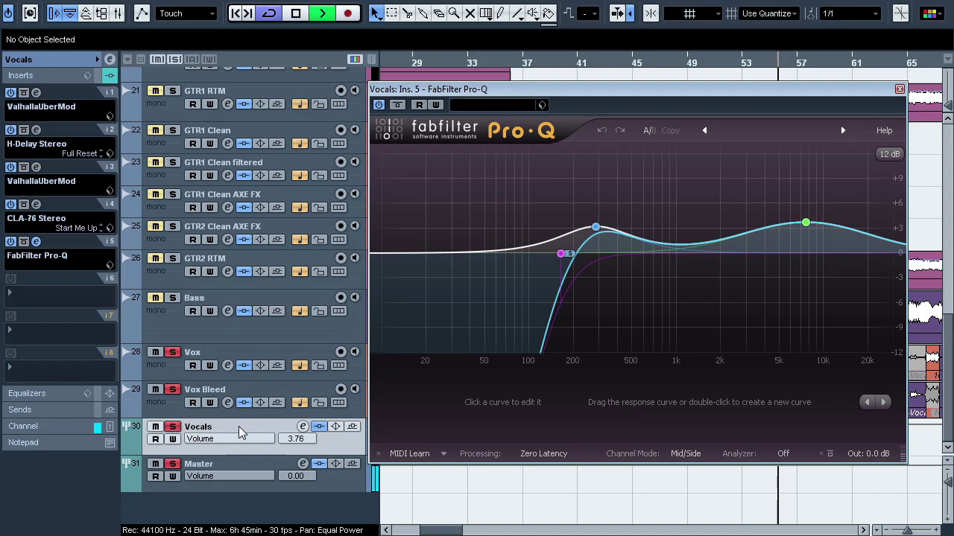
key(space)
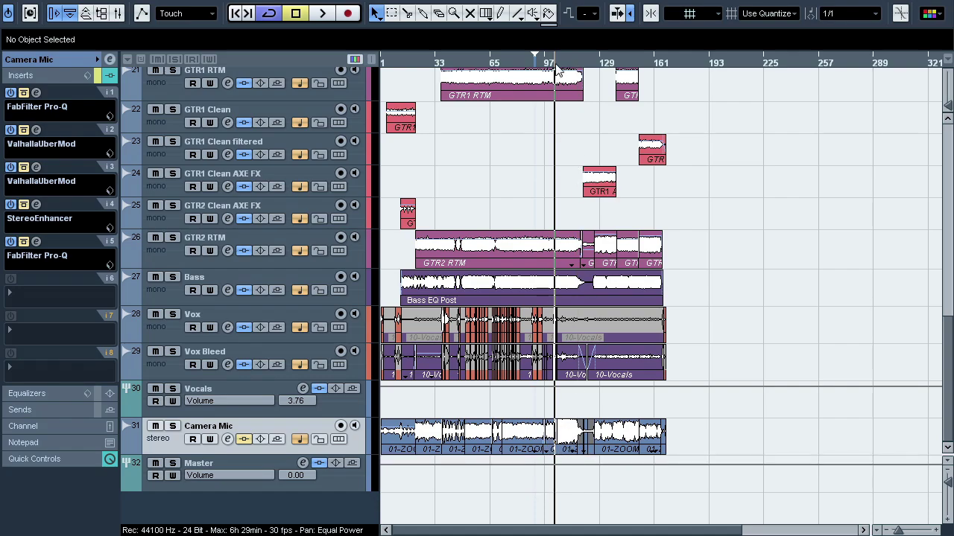
Play from around bar 102 and compare the soloed Camera Mic track with the full mix, leaving Camera Mic soloed and playback stopped
drag(555, 67, 570, 104)
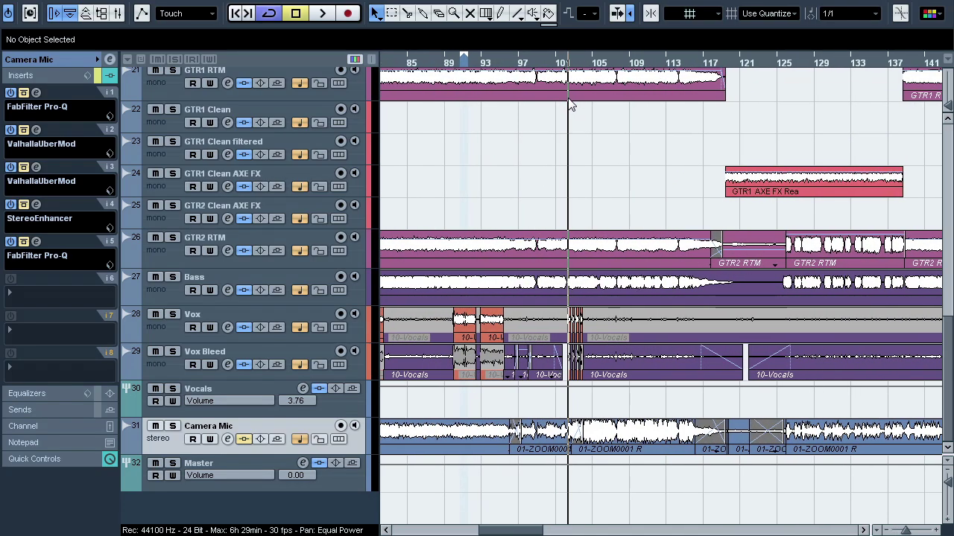
click(173, 429)
key(space)
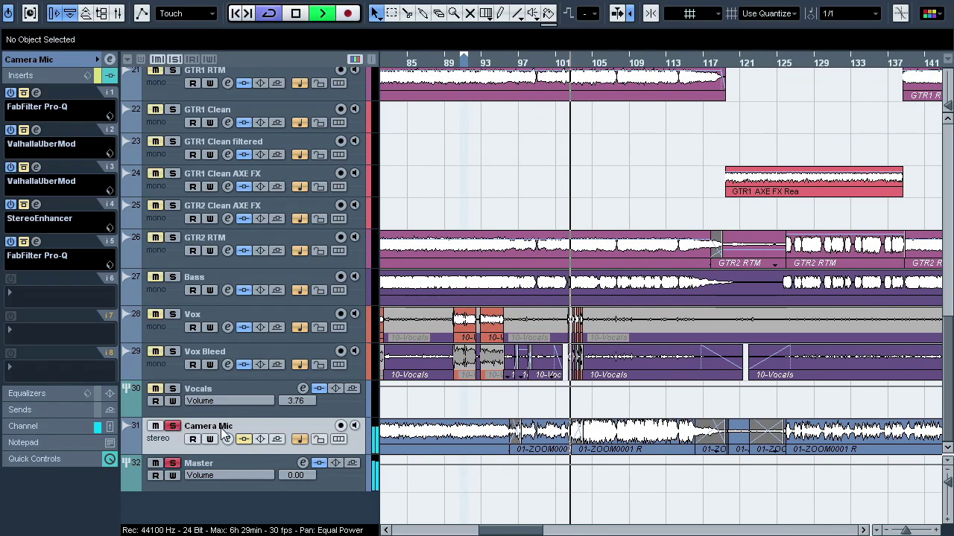
click(173, 429)
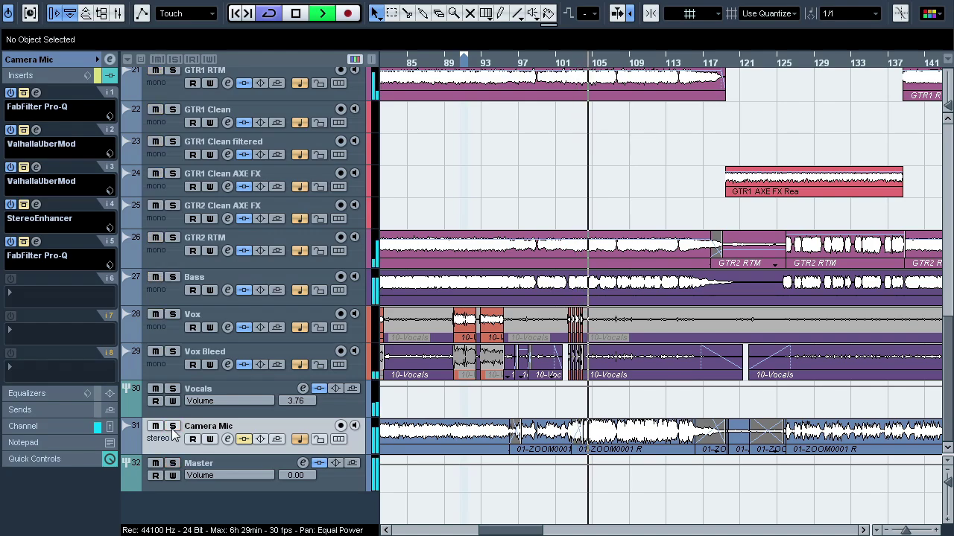
click(173, 430)
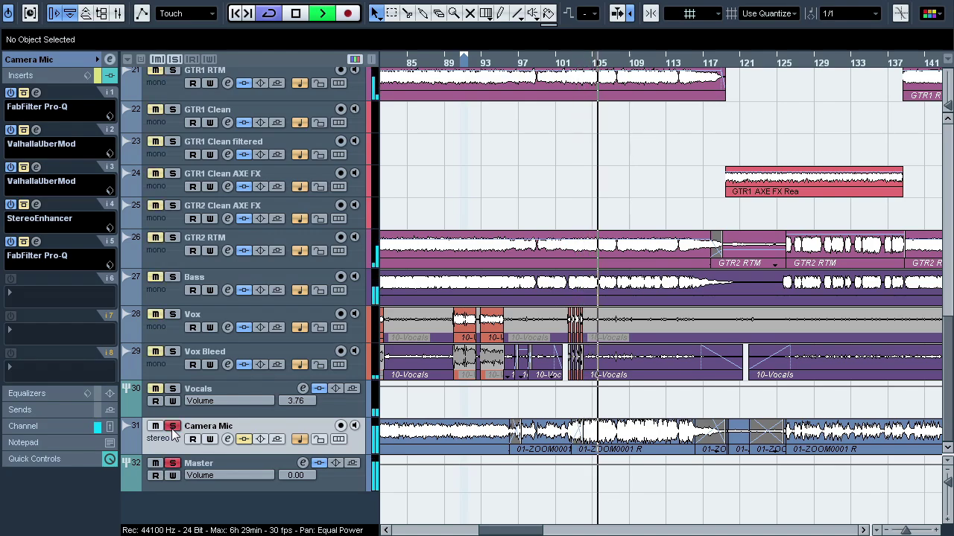
key(space)
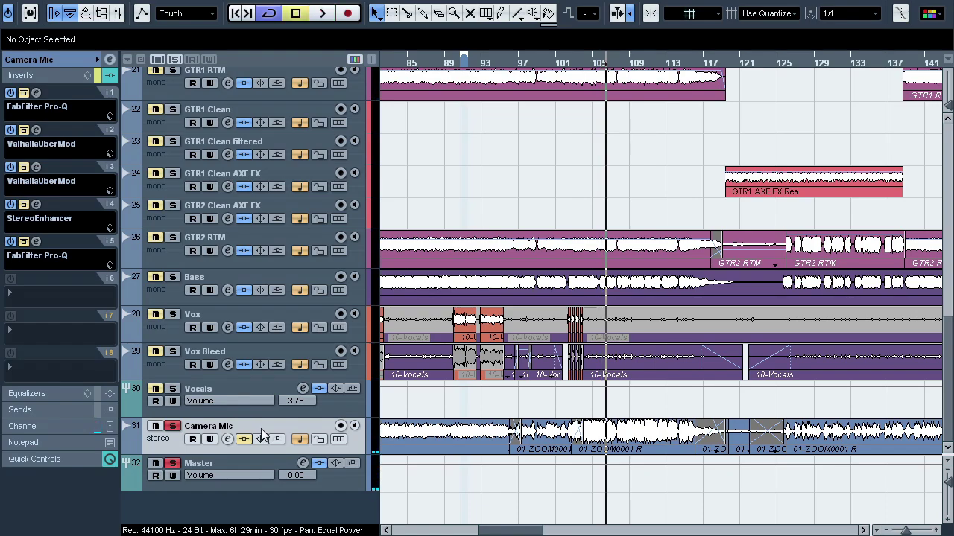
Open FabFilter Pro-Q in insert 1 of Camera Mic and compare it active and bypassed during playback, leaving it active
click(36, 93)
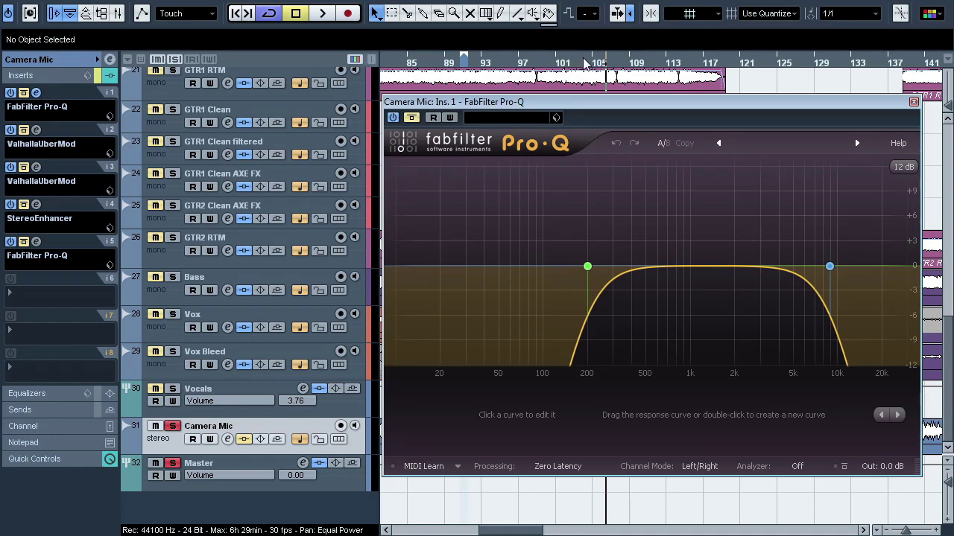
key(space)
click(23, 93)
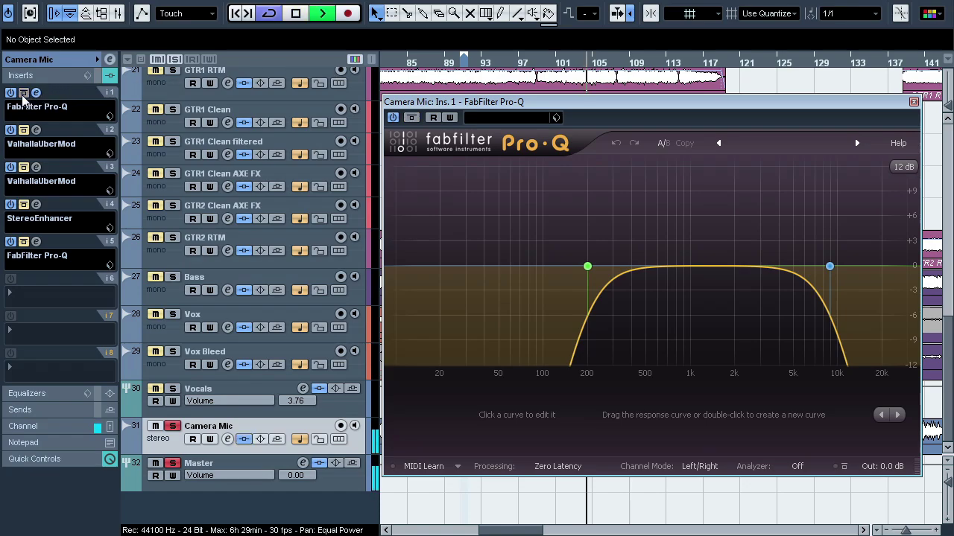
click(23, 93)
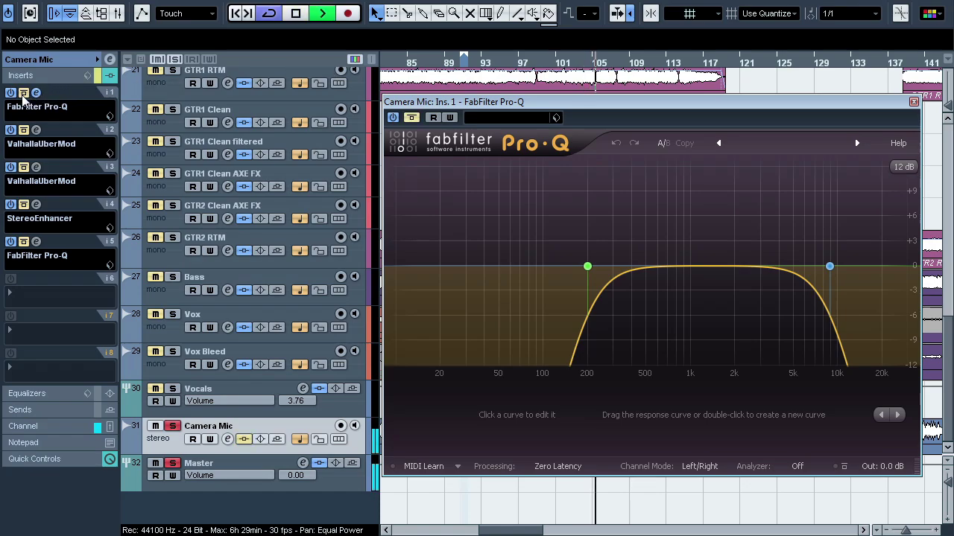
click(23, 93)
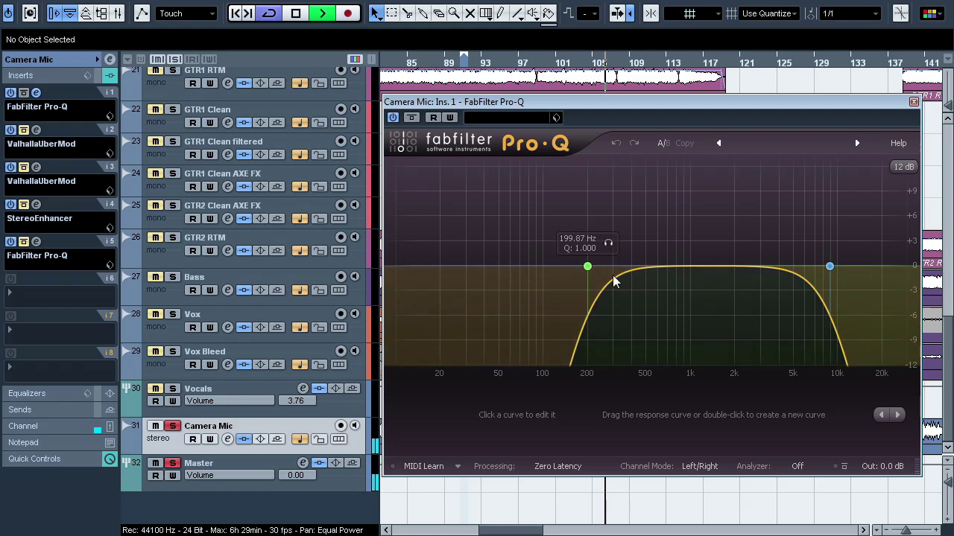
Audition the low-cut and high-cut bands of Camera Mic's Pro-Q individually, then stop playback and close the plug-in
click(608, 243)
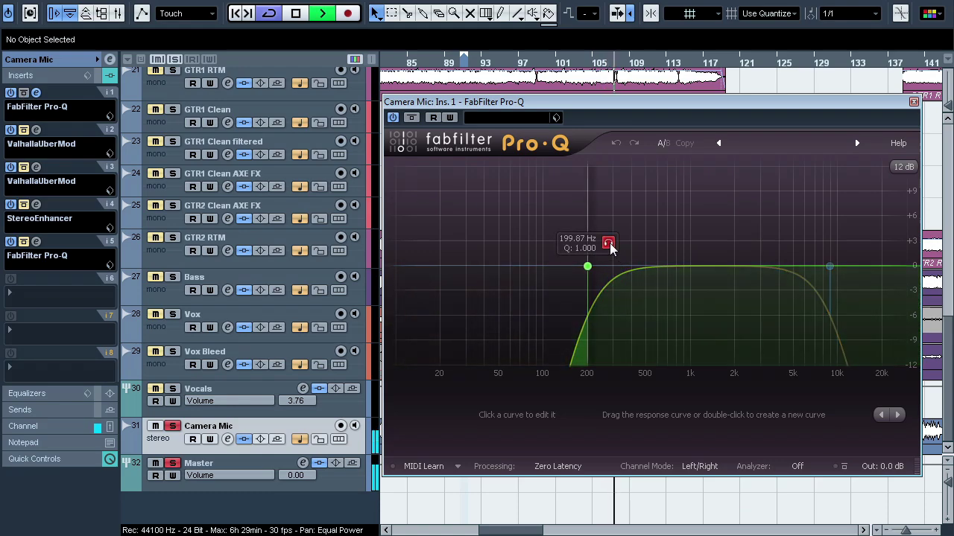
click(608, 244)
mouse_move(845, 249)
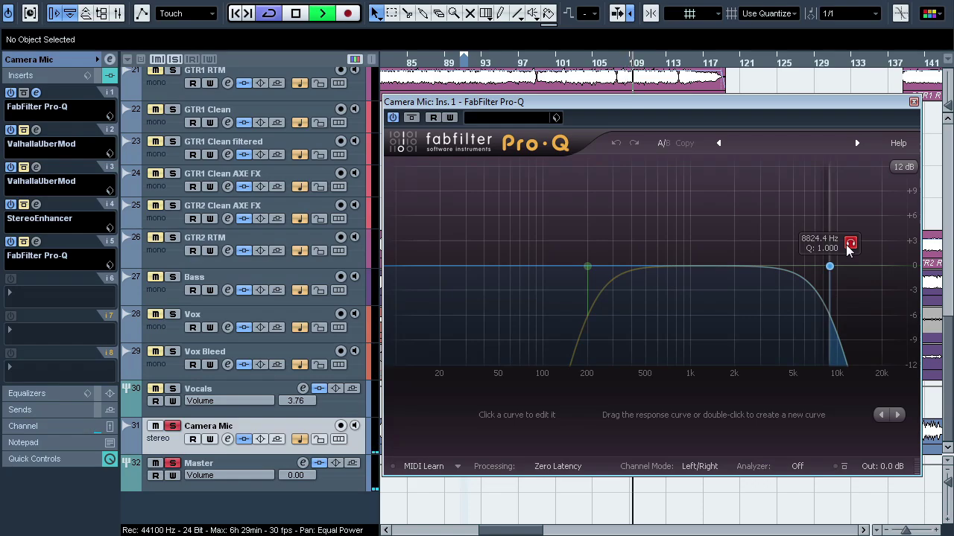
click(850, 244)
key(space)
click(38, 93)
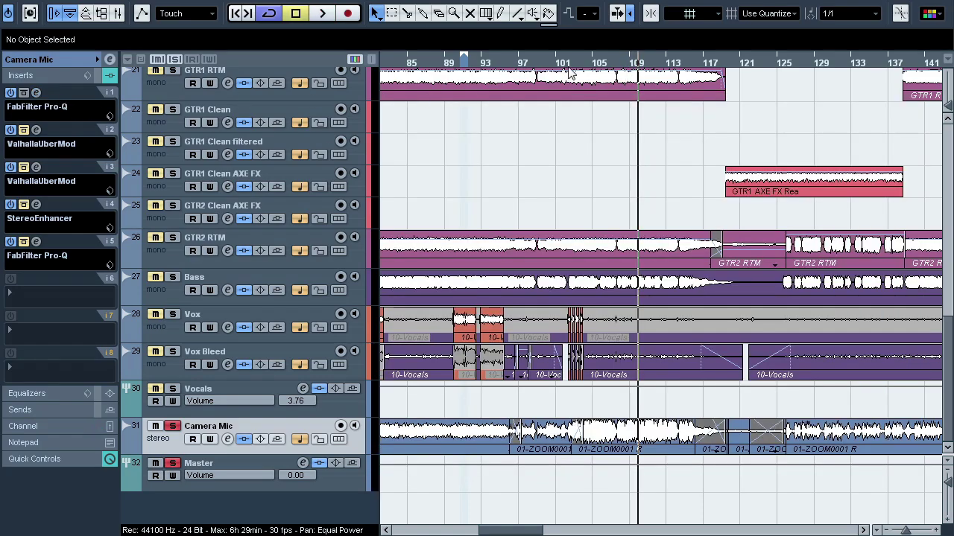
Open ValhallaUberMod in insert 2 of Camera Mic, compare it active and bypassed during playback, and close it left active
click(37, 129)
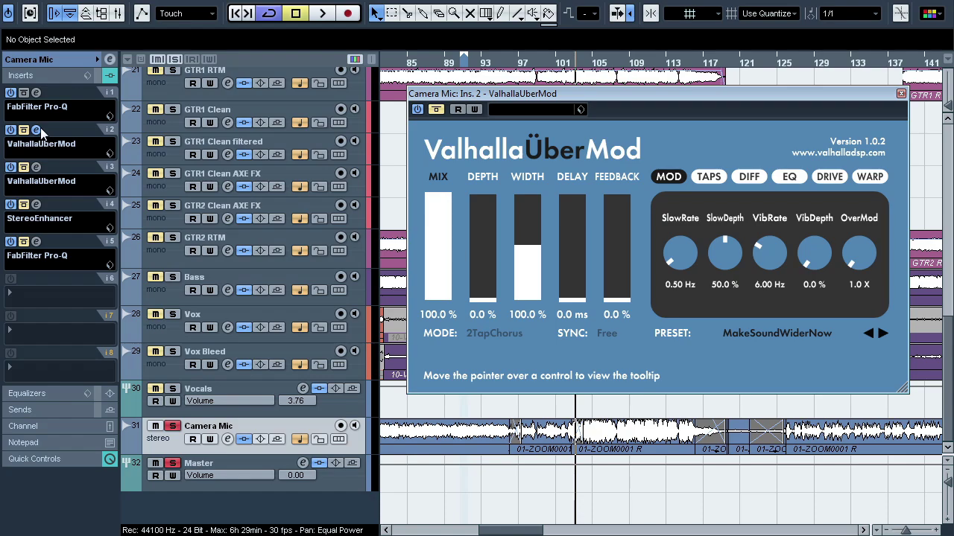
key(space)
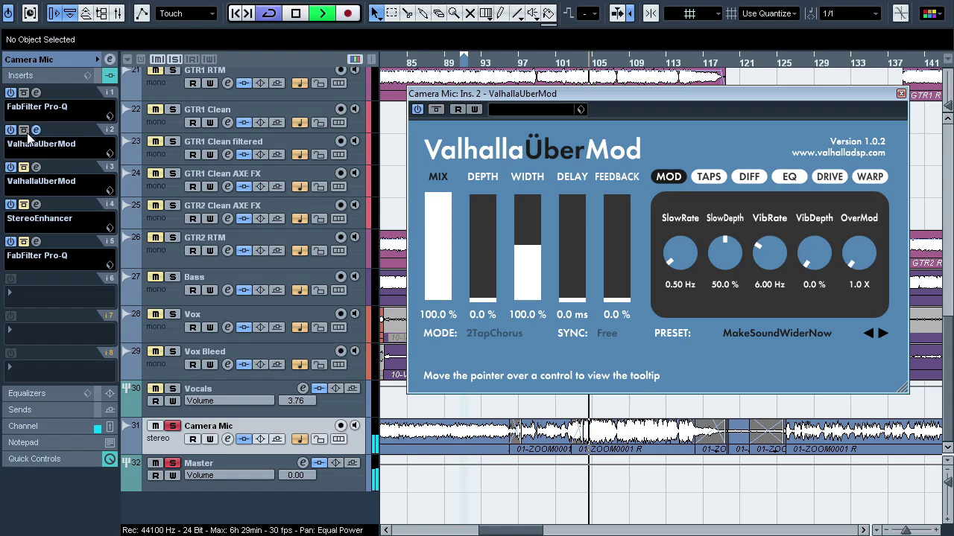
click(24, 130)
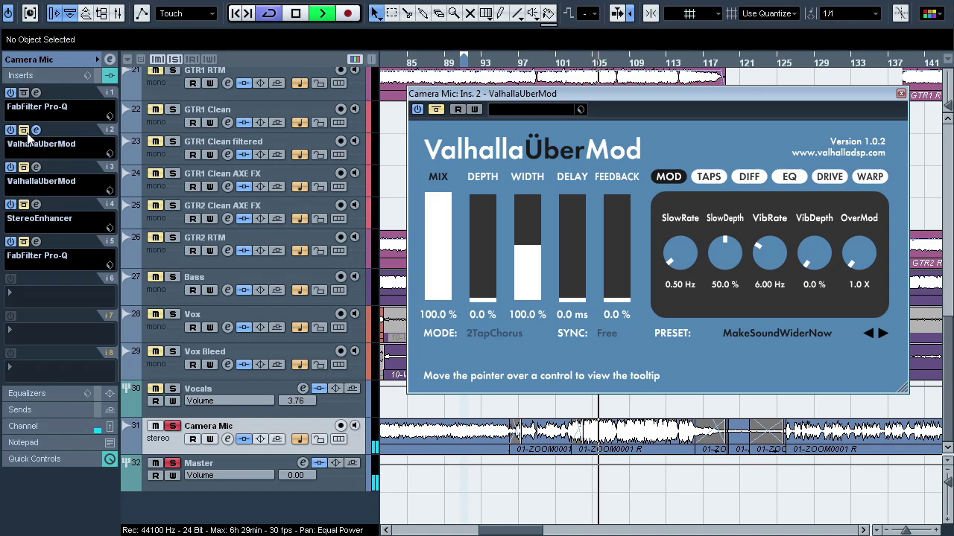
click(24, 130)
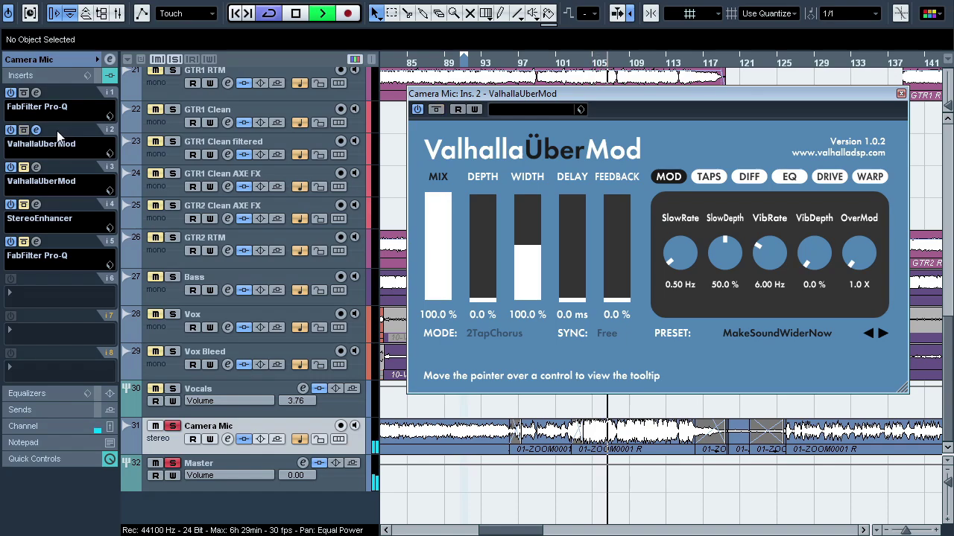
key(space)
click(36, 130)
Activate ValhallaUberMod with the WoozyMediumHall preset in insert 3 of Camera Mic, compare it with bypass during playback, and close it
click(36, 167)
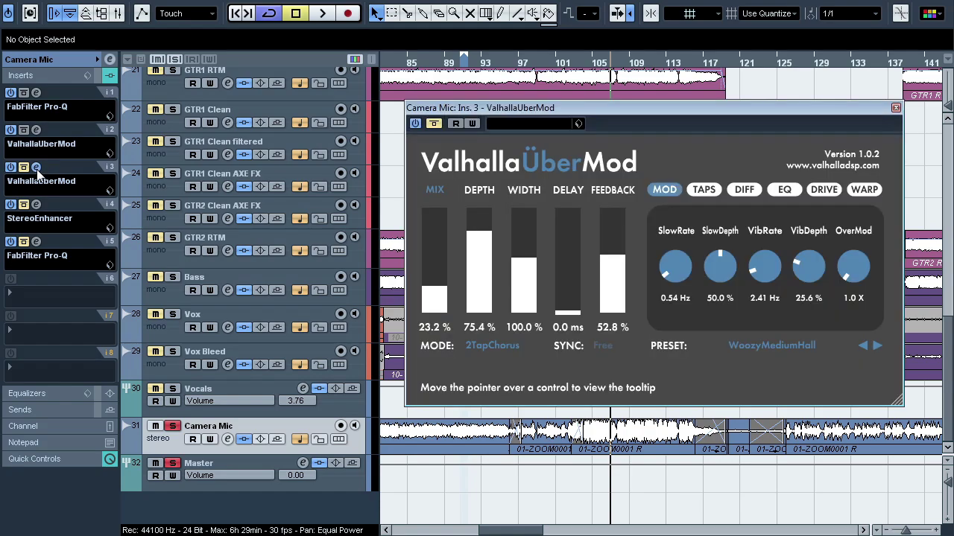
key(space)
click(24, 167)
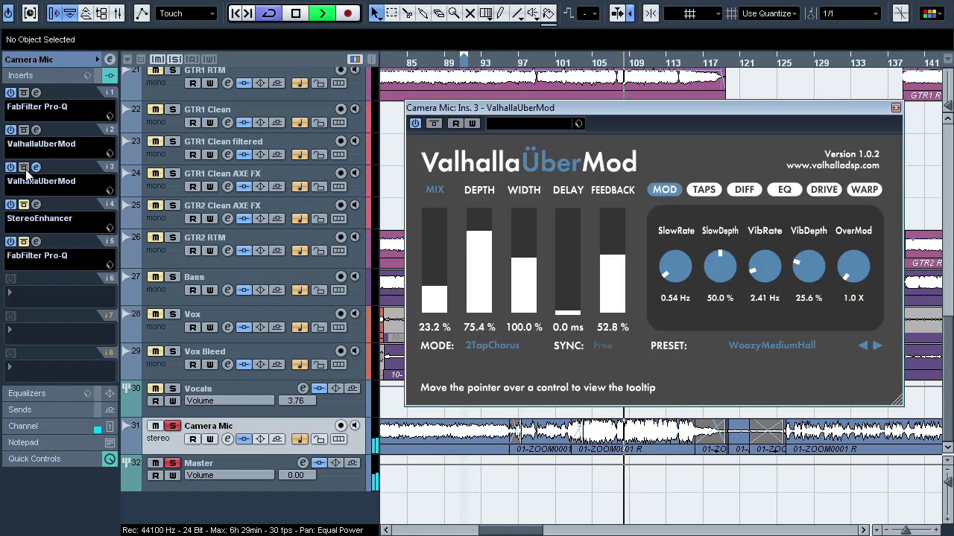
click(24, 168)
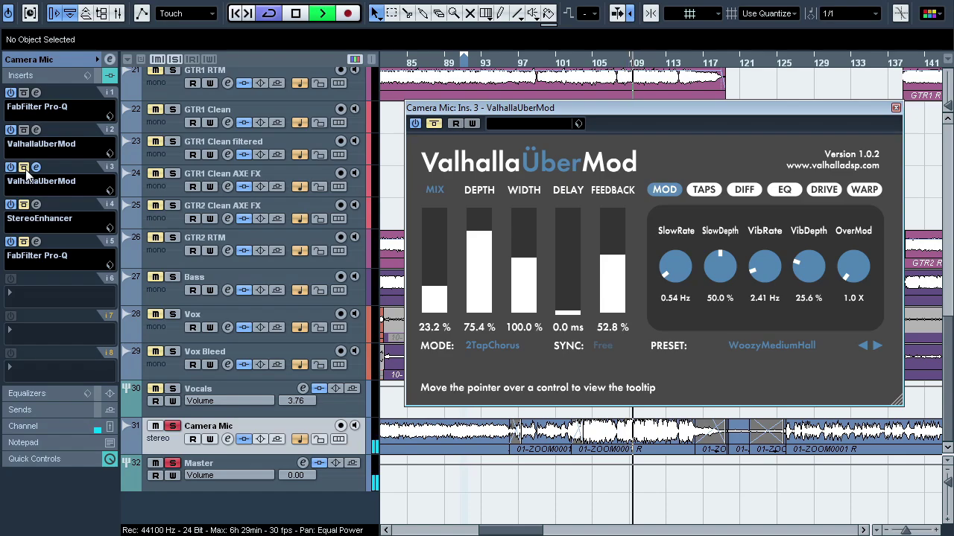
click(25, 167)
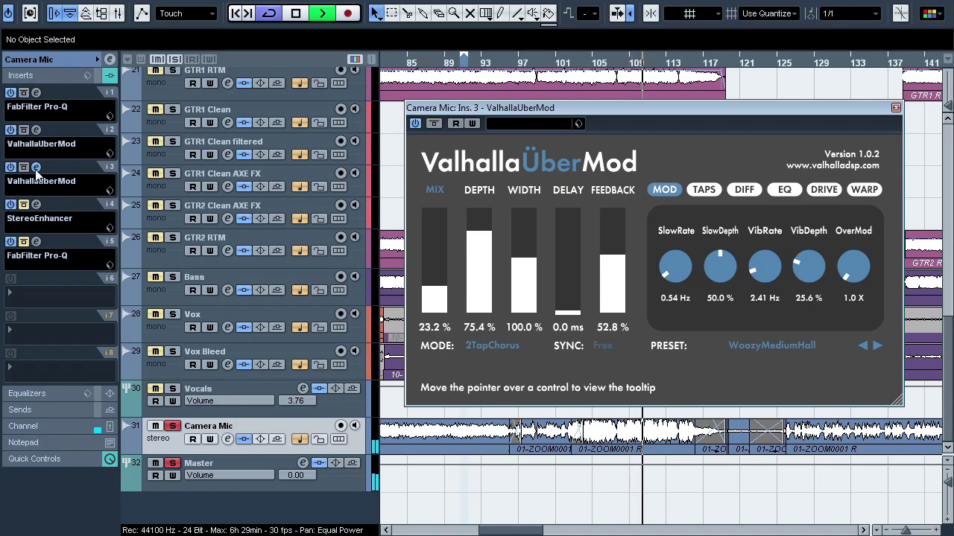
key(space)
click(36, 167)
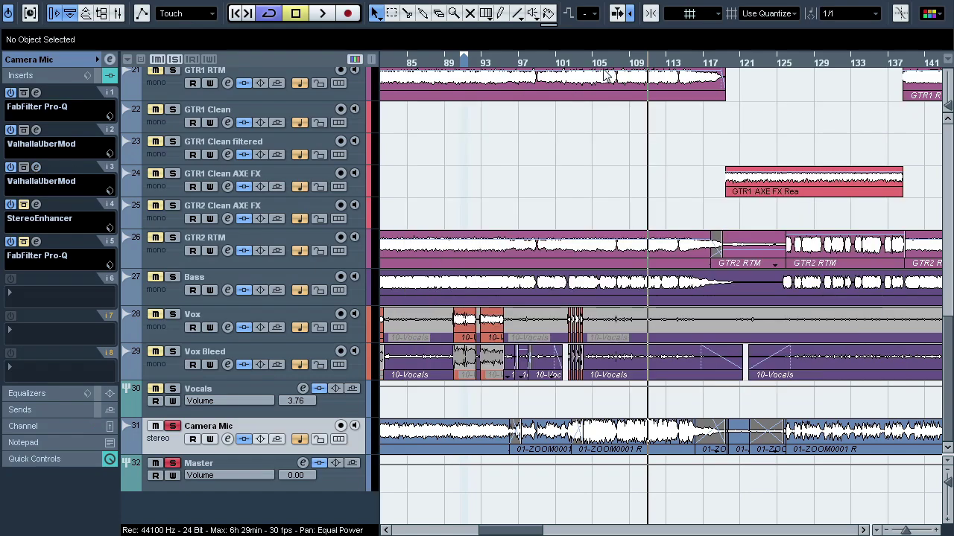
Open StereoEnhancer in insert 4 of Camera Mic, compare it active and bypassed during playback, close it left active, and stop playback
click(37, 205)
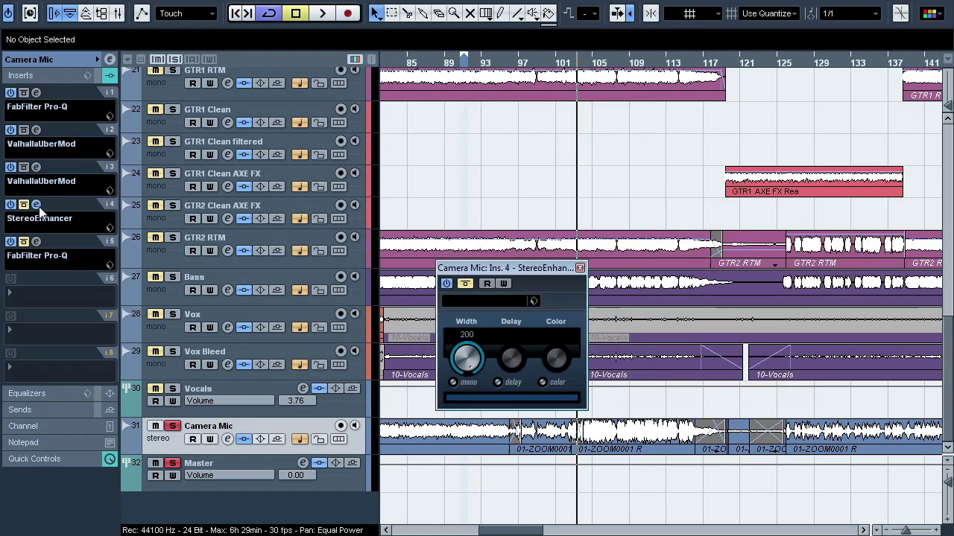
key(space)
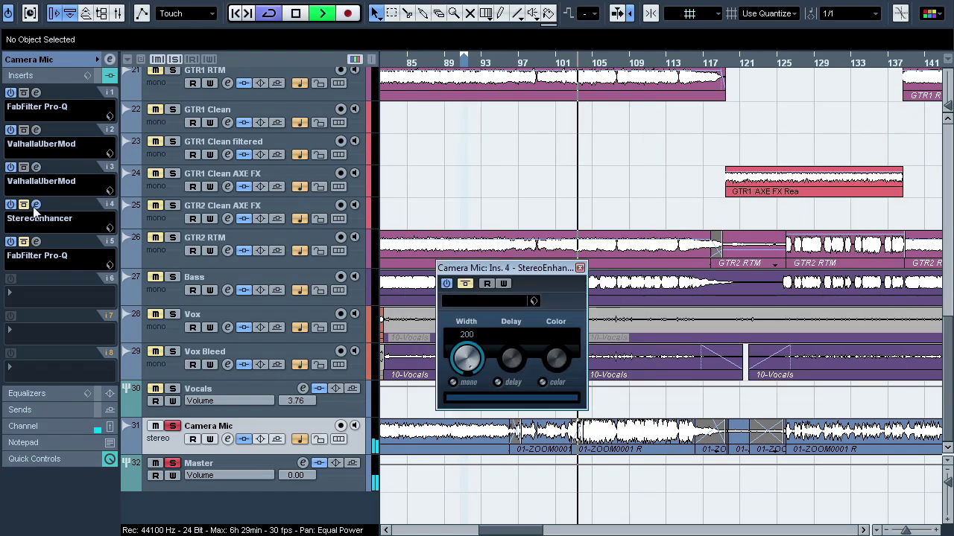
click(24, 204)
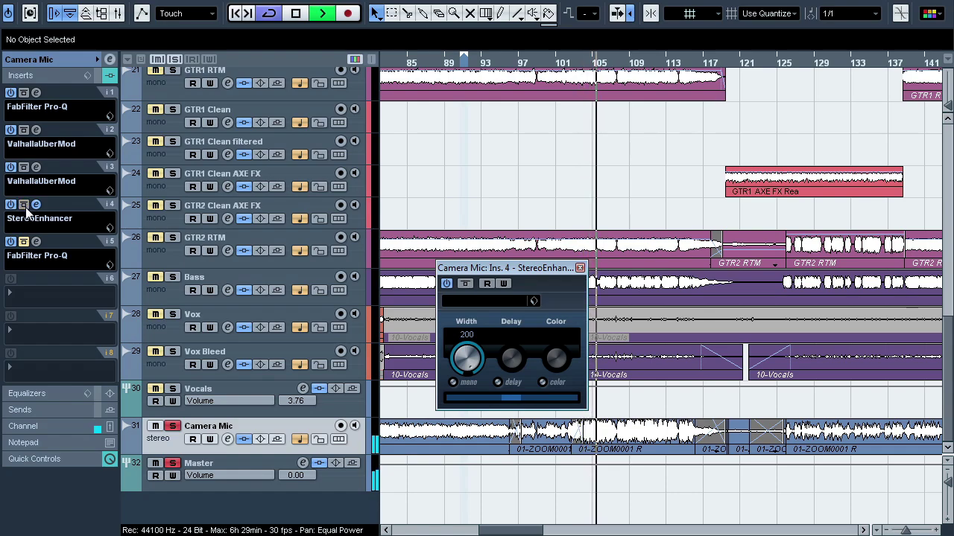
click(25, 206)
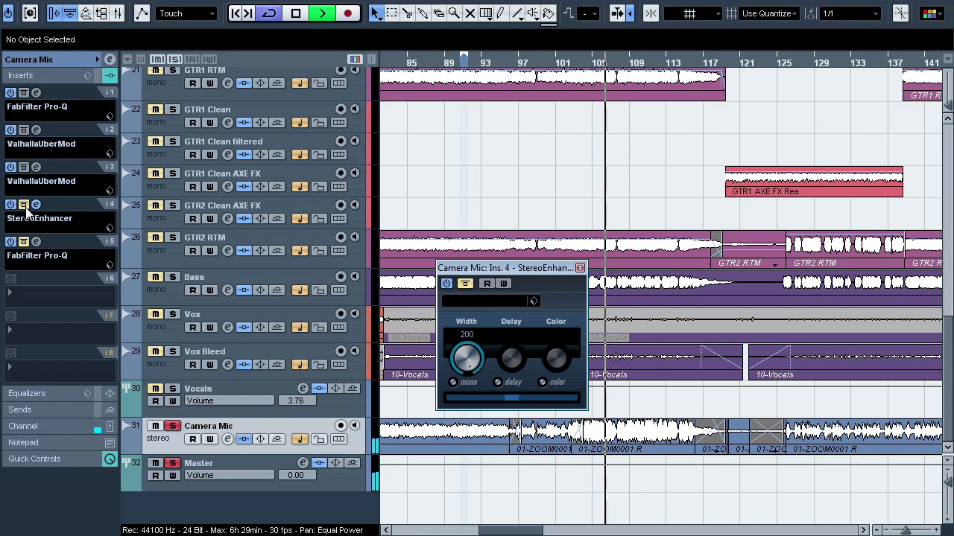
click(25, 207)
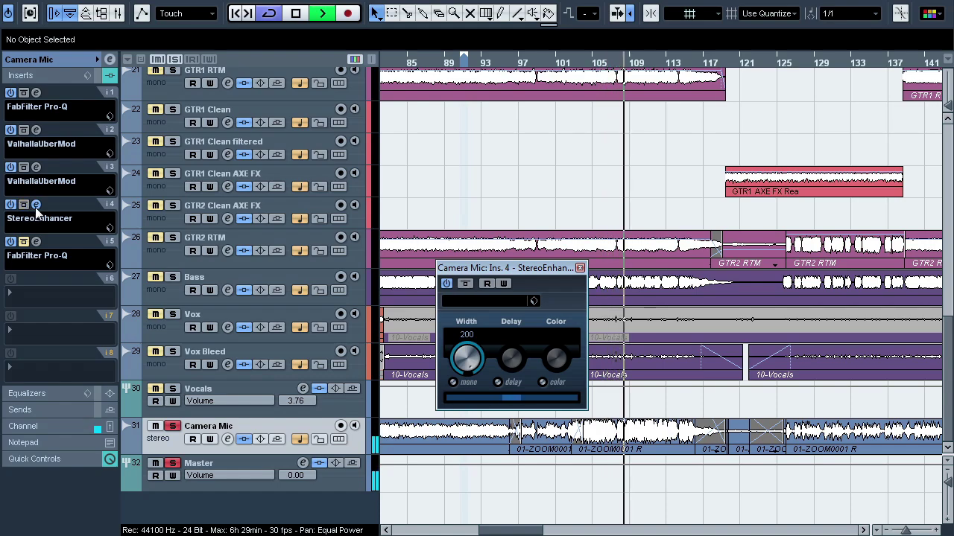
click(36, 207)
key(space)
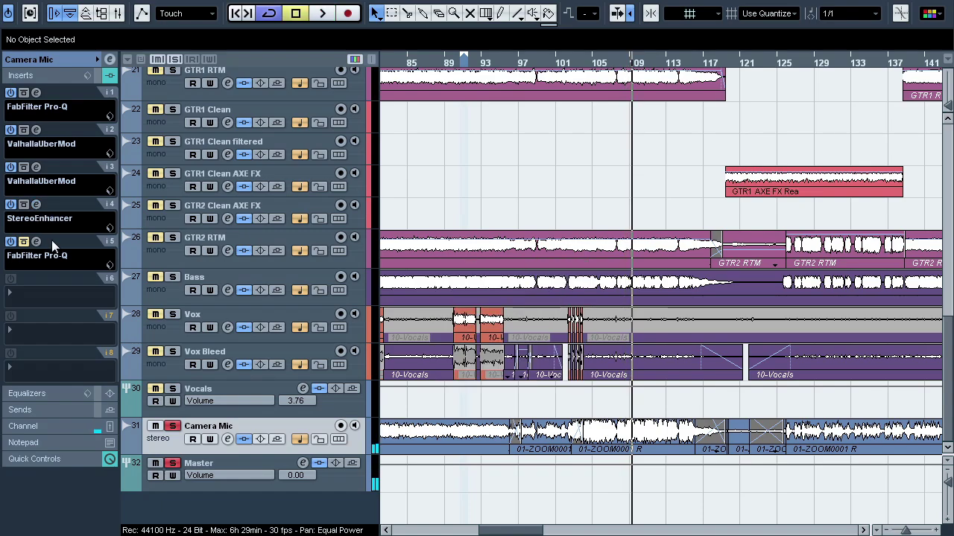
Open FabFilter Pro-Q in insert 5 of Camera Mic, compare it active and bypassed during playback, and close it left active
click(35, 242)
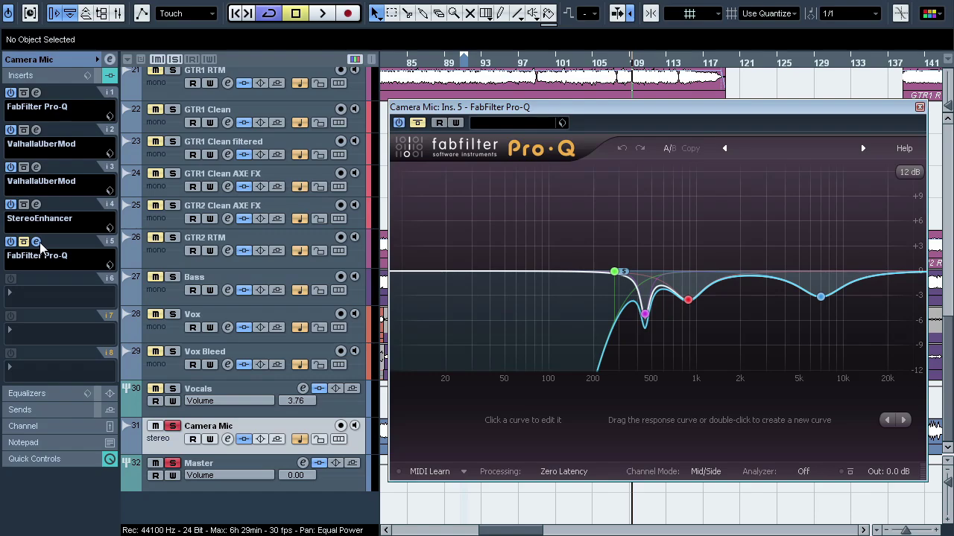
key(space)
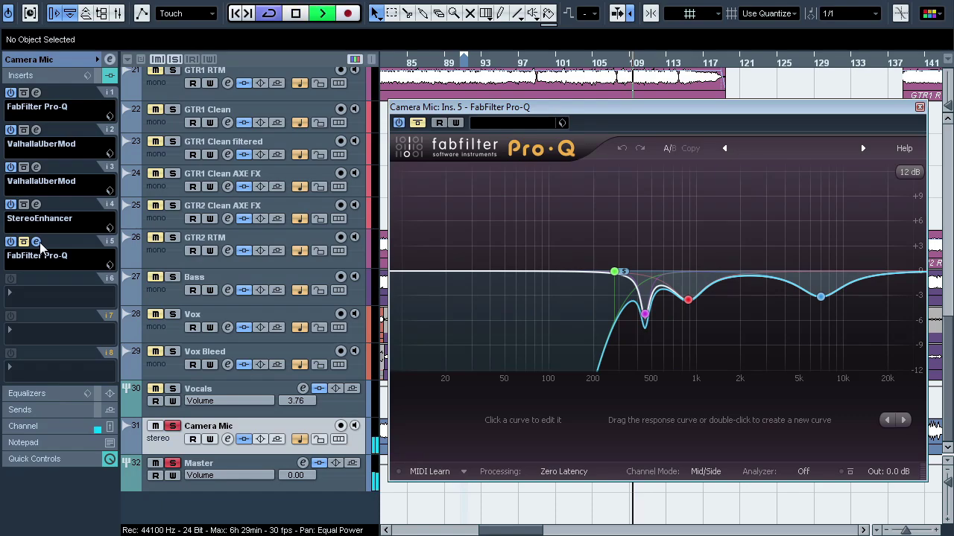
click(418, 125)
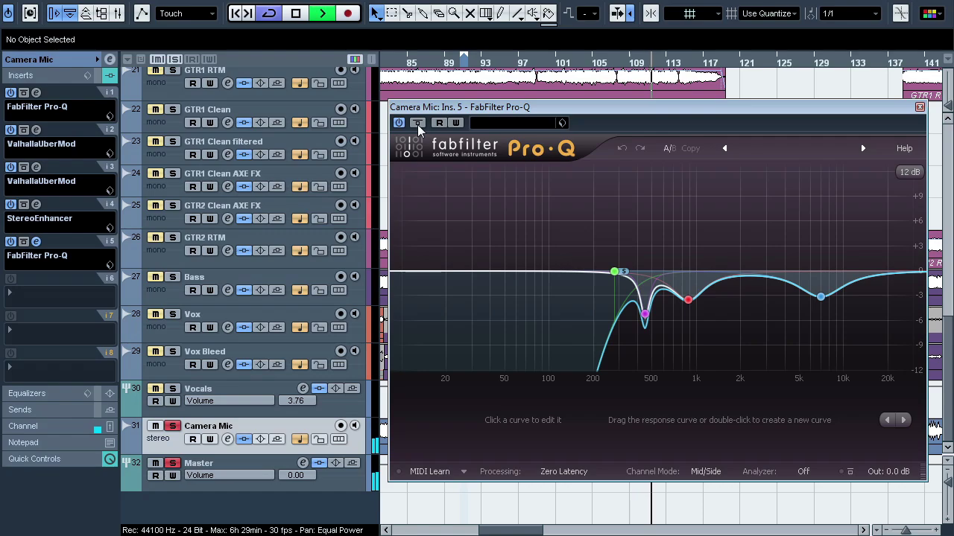
click(418, 124)
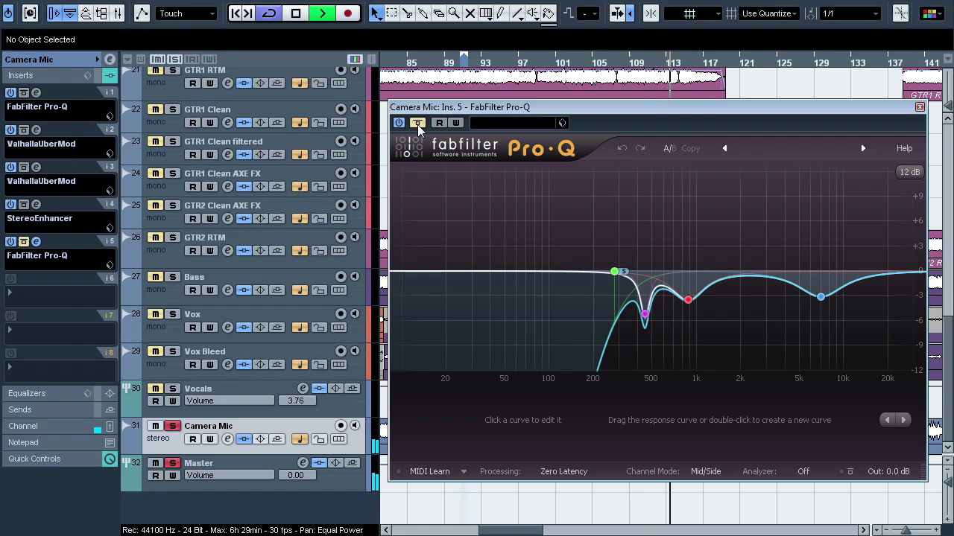
click(418, 124)
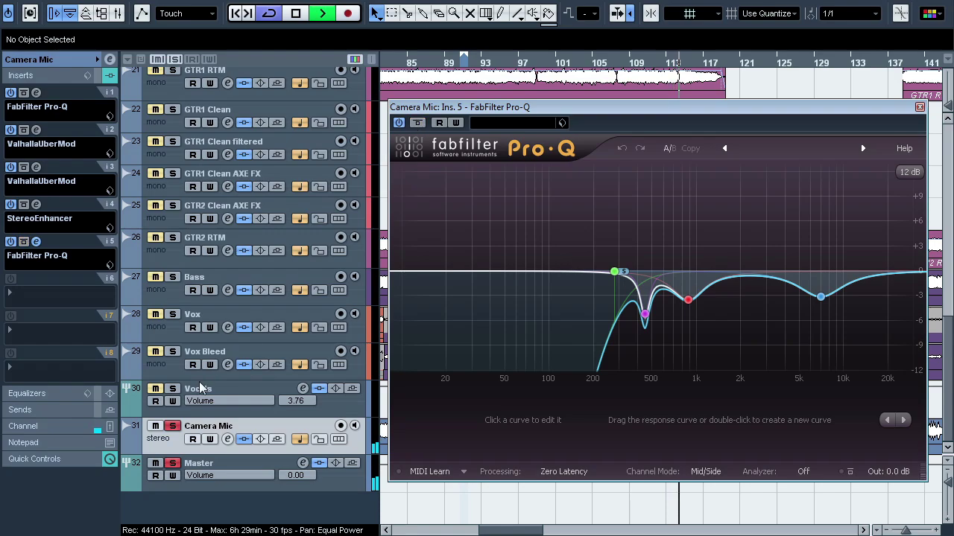
click(35, 241)
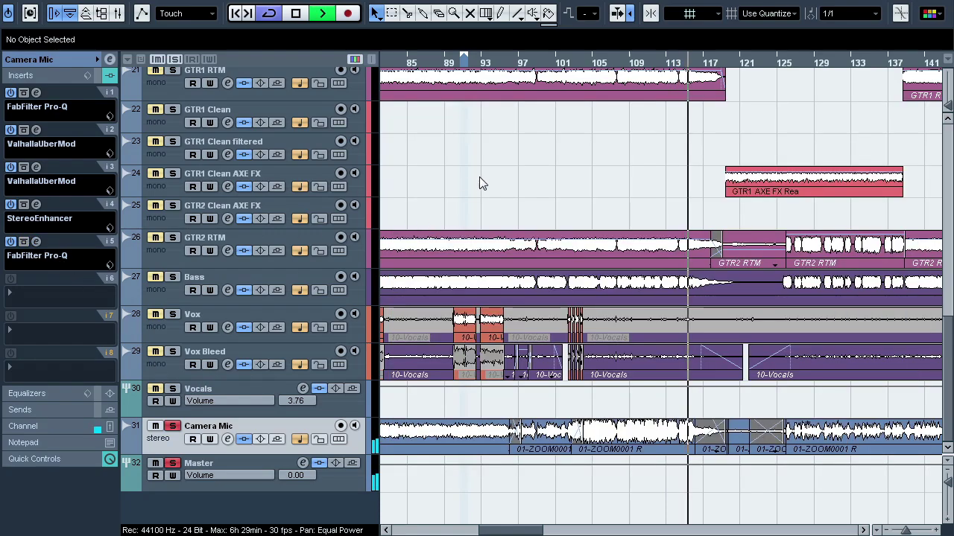
Play from about bar 101 with Vocals soloed alongside Camera Mic, compare Camera Mic with all inserts bypassed and active, and stop playback
click(557, 66)
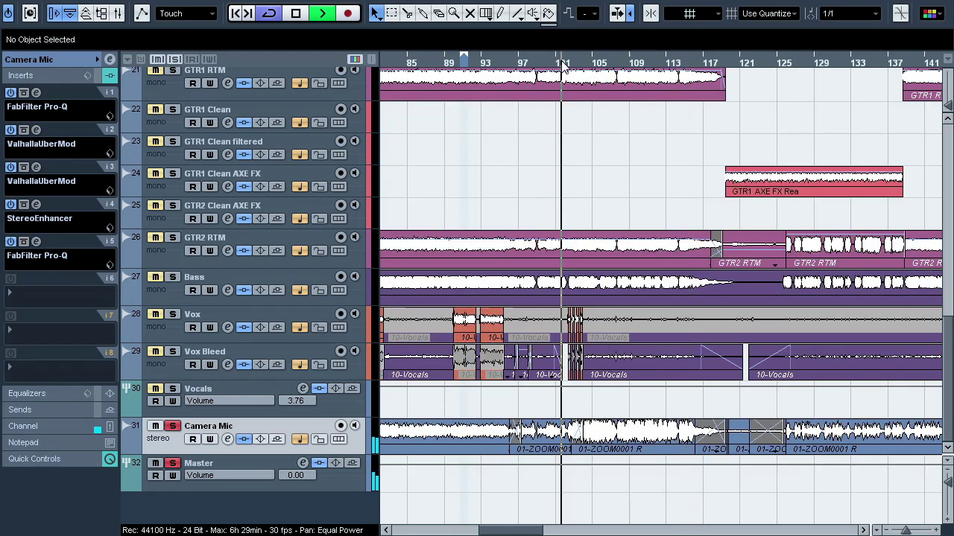
click(173, 390)
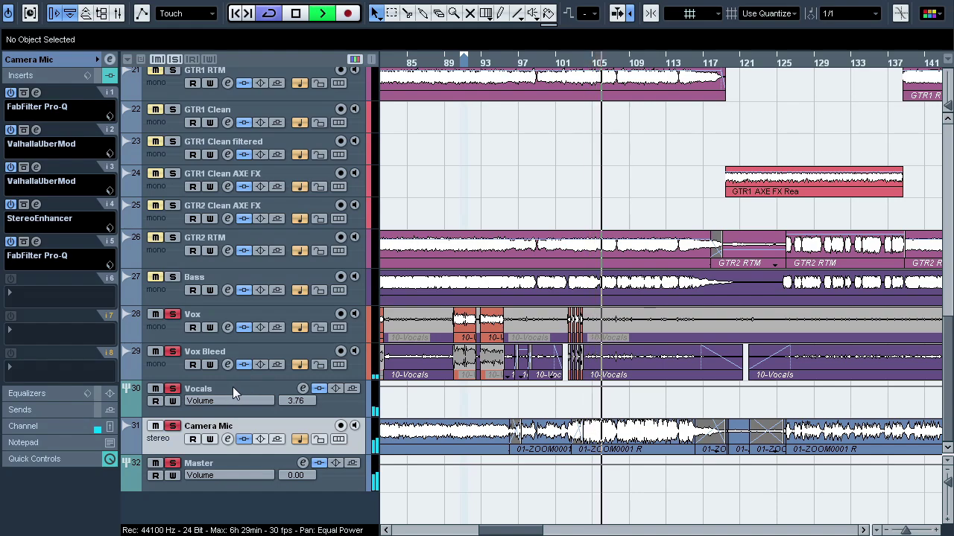
click(245, 440)
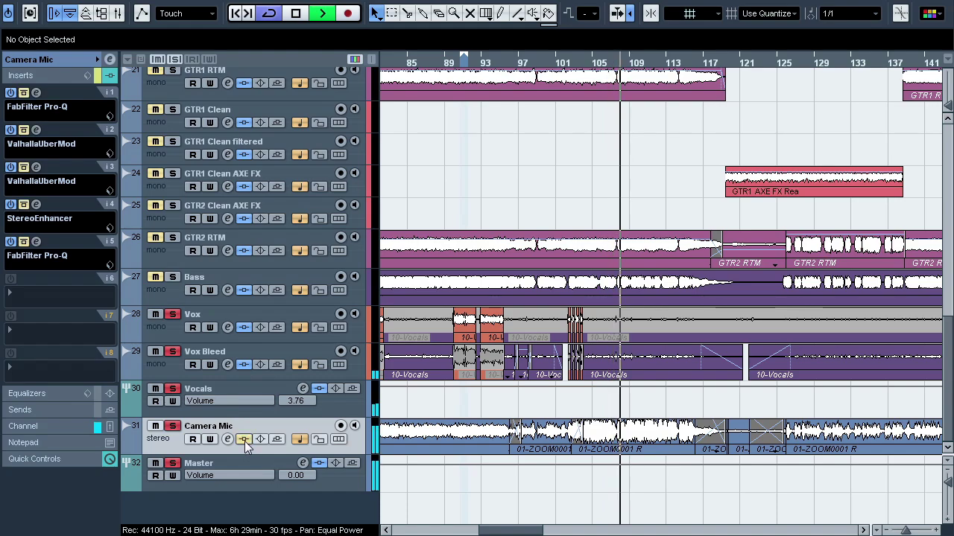
click(245, 440)
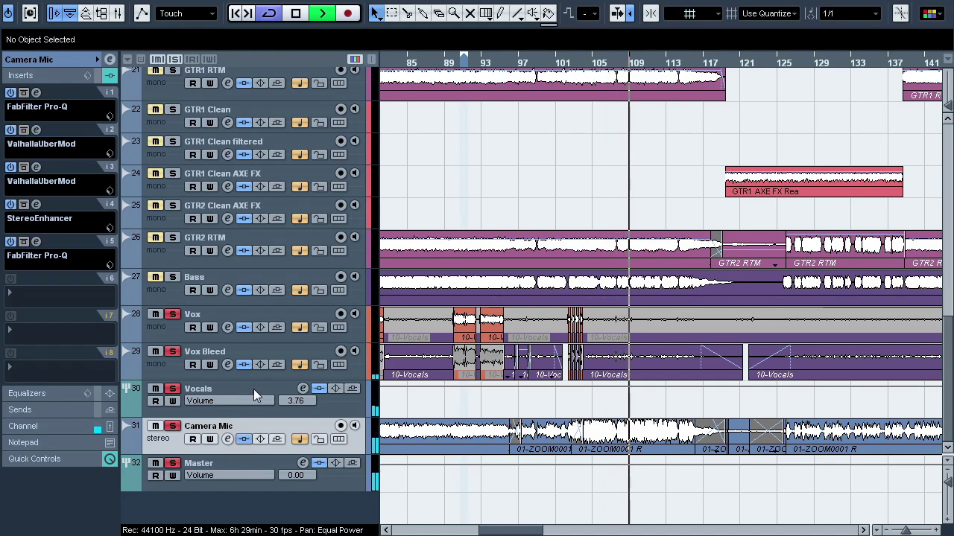
key(space)
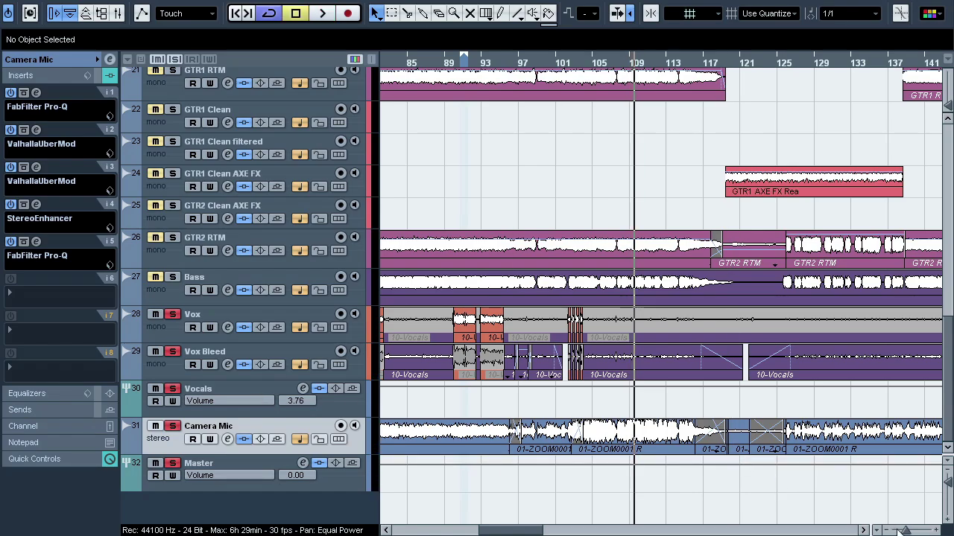
Select the Camera Mic's 01-ZOOM0001 R clip spanning bars 102 to 119 and play the full unsoloed mix from about bar 107
drag(903, 530, 898, 530)
drag(638, 59, 627, 94)
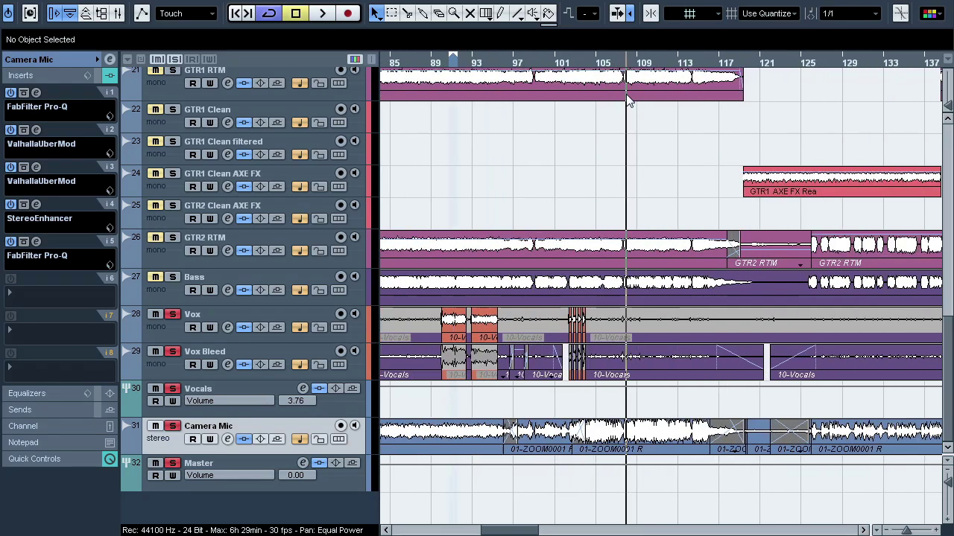
click(650, 443)
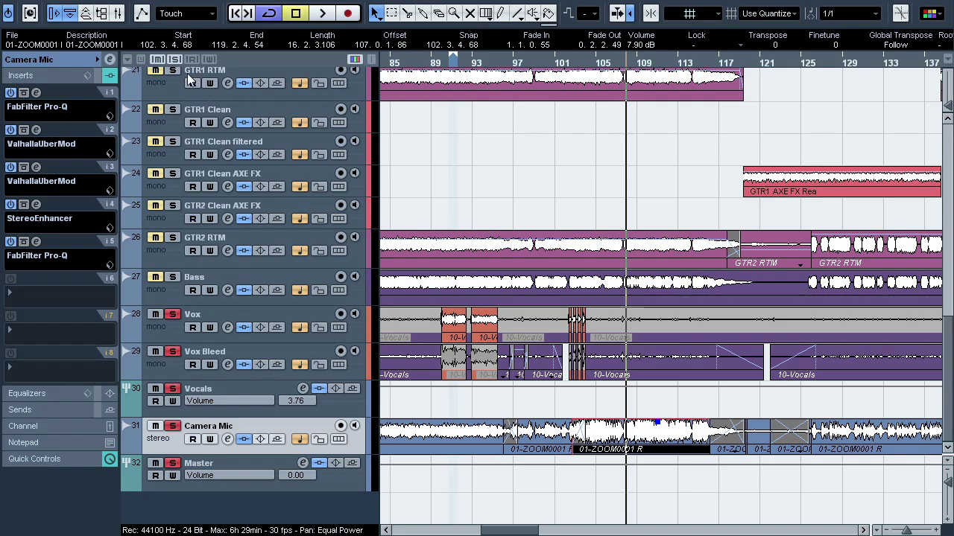
key(space)
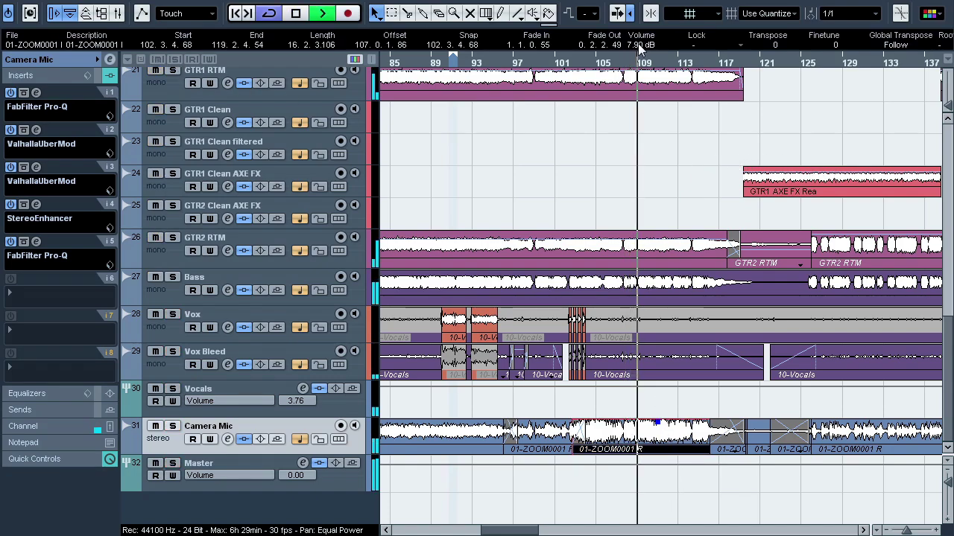
Compare the selected Camera Mic clip's volume raised to 15.90 dB and returned to 7.90 dB within the playing mix, then stop playback
scroll(642, 41, up, 7)
scroll(645, 35, up, 1)
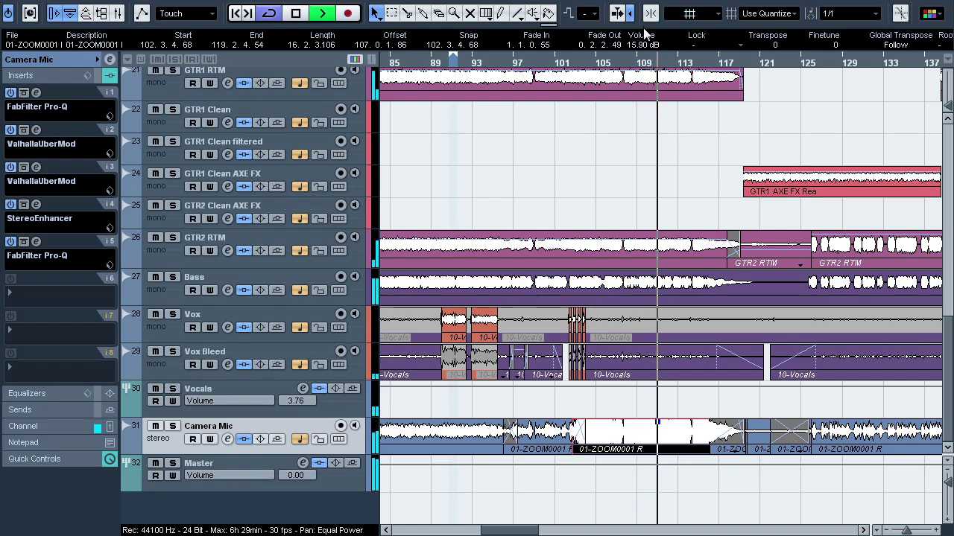
scroll(645, 35, down, 8)
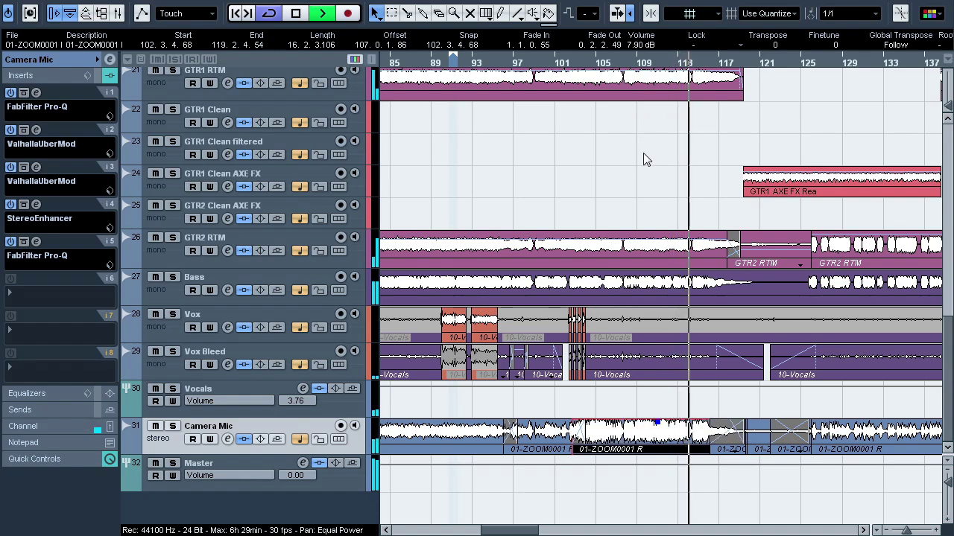
scroll(643, 35, up, 4)
drag(645, 35, 646, 144)
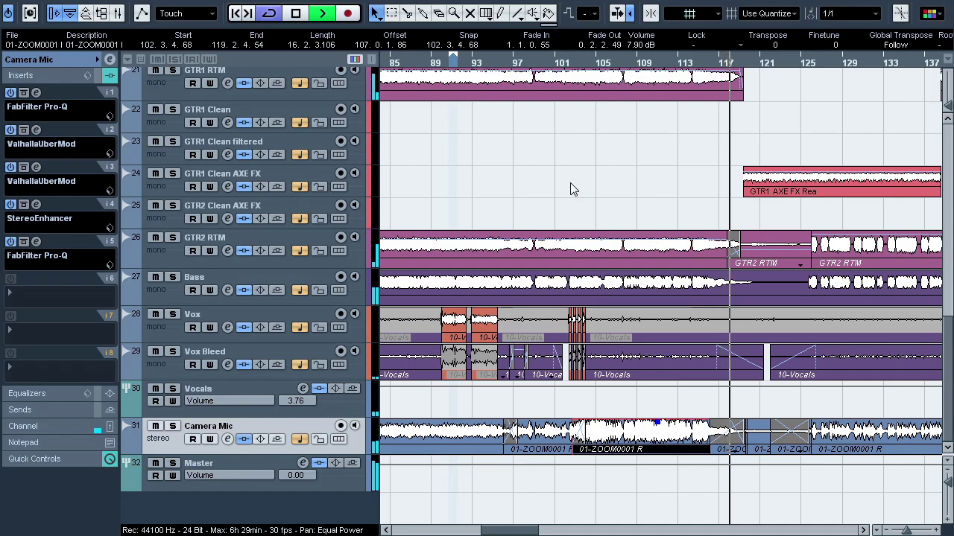
key(space)
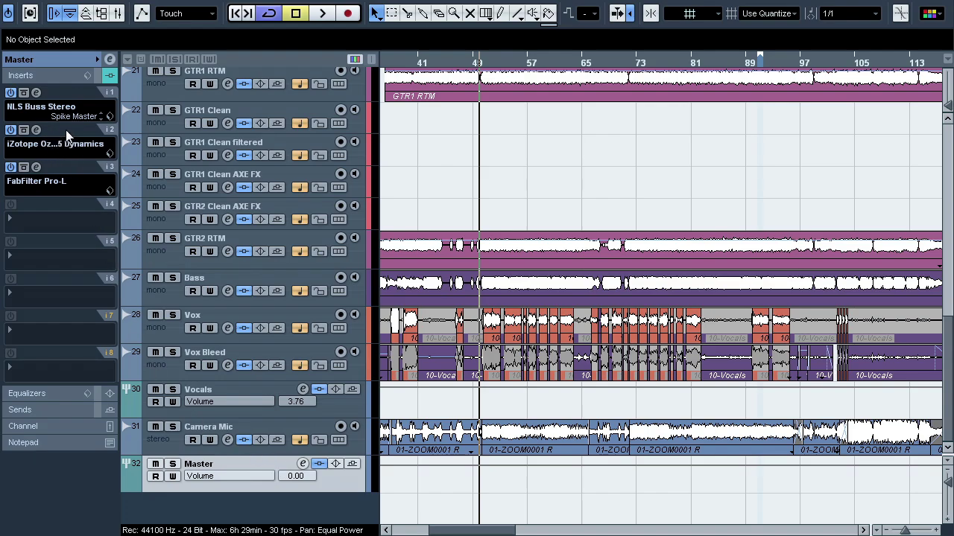
Open NLS Buss Stereo in insert 1 of Master, compare its processing with bypass several times during playback, and close it left active
click(40, 92)
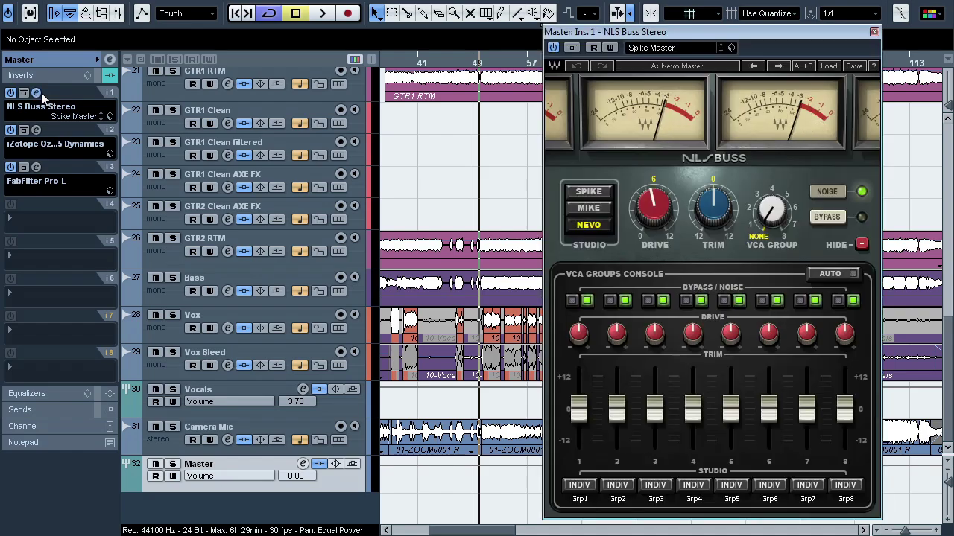
key(space)
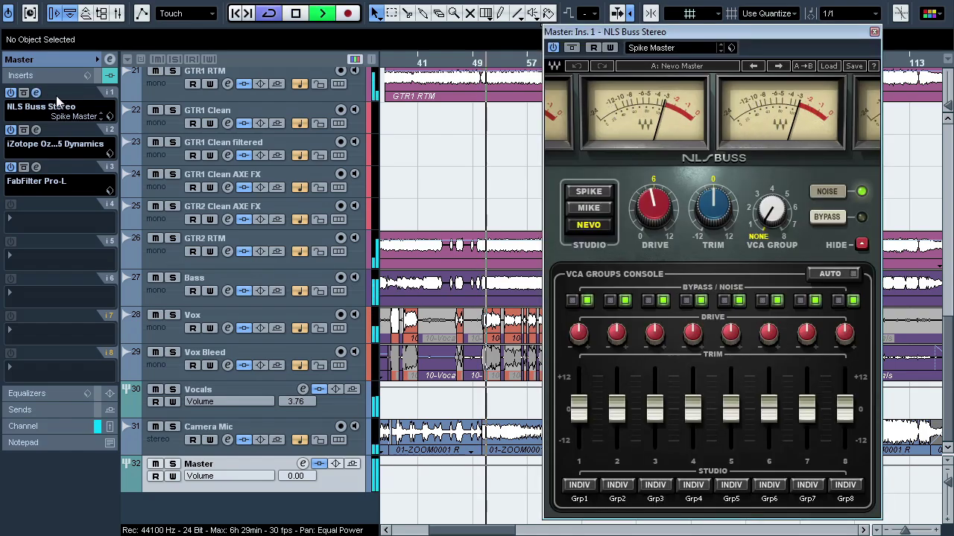
click(827, 217)
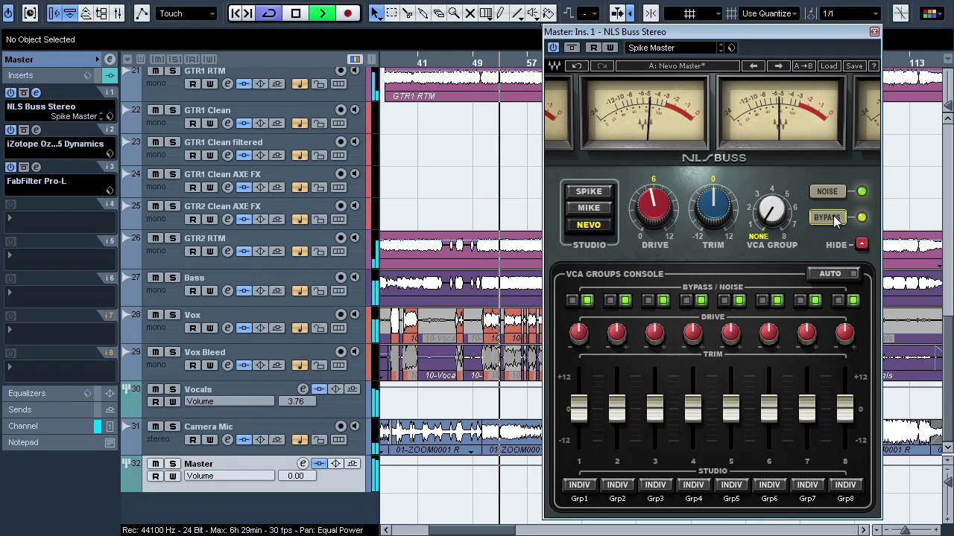
click(827, 217)
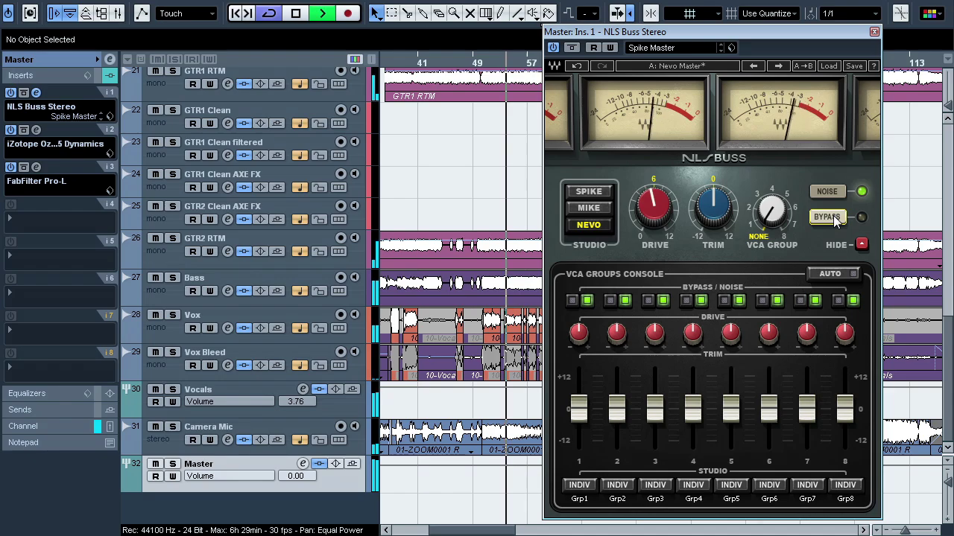
click(834, 217)
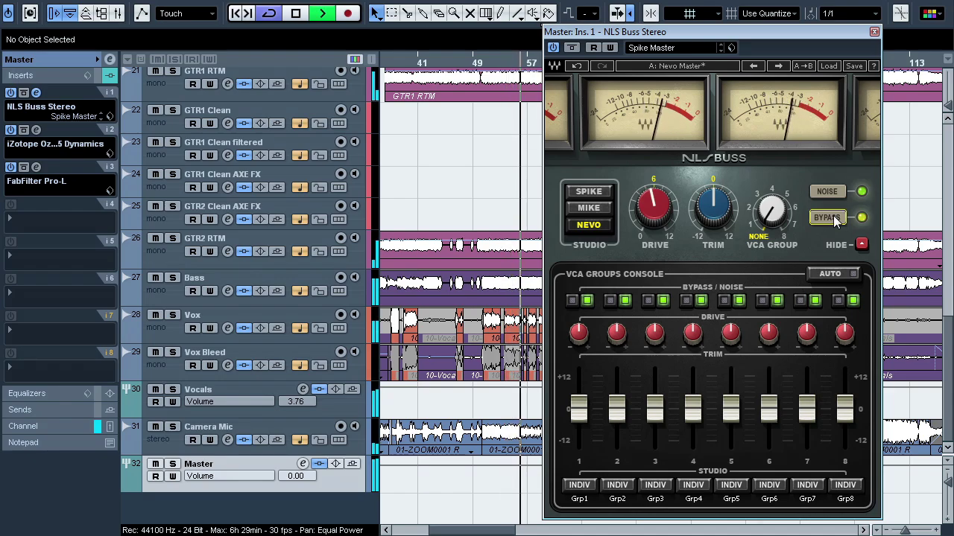
click(833, 217)
click(833, 217)
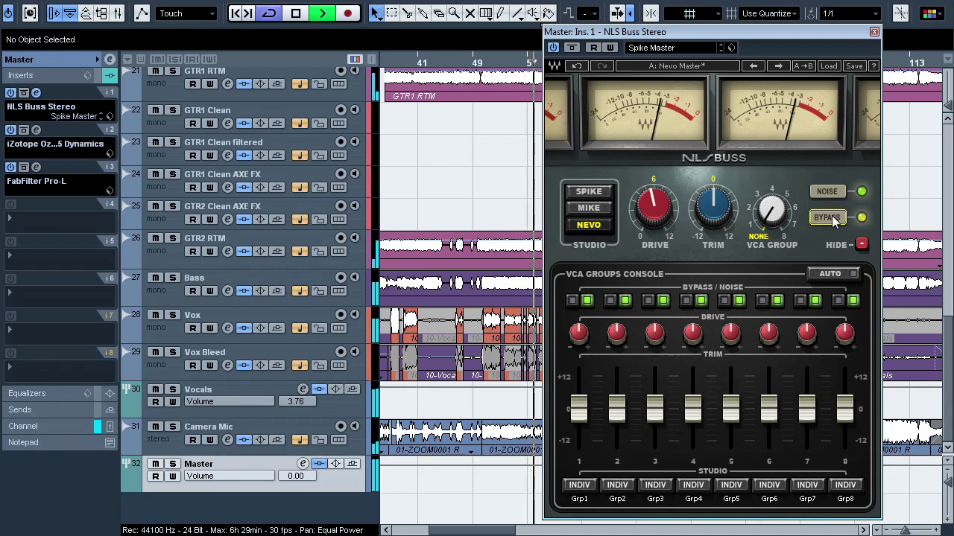
click(832, 215)
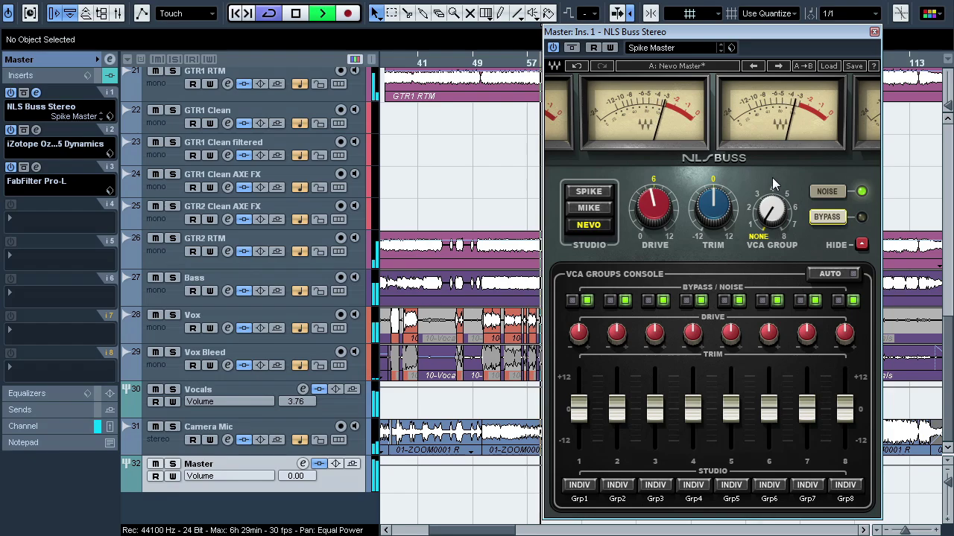
key(space)
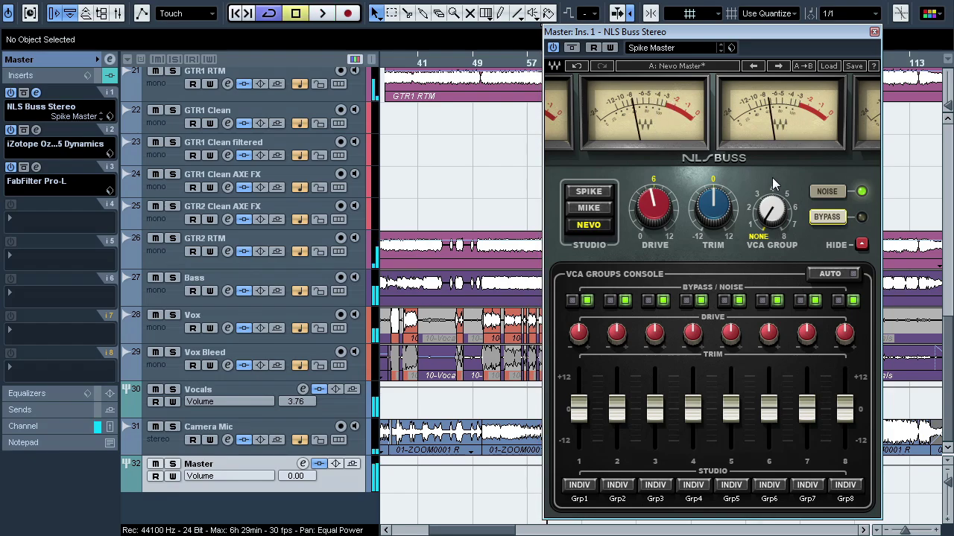
click(43, 102)
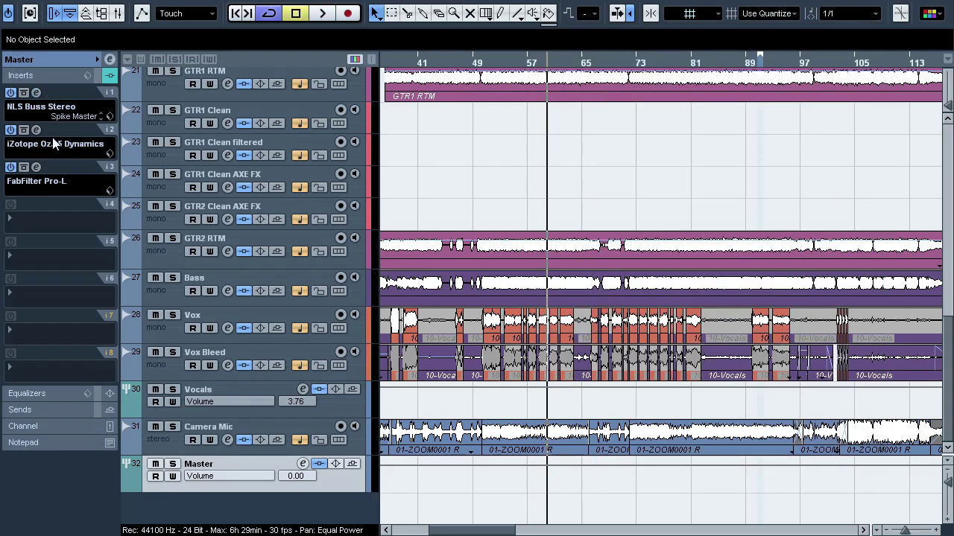
Open FabFilter Pro-L in insert 3 of Master and set its output level to -6.50 dB
click(52, 177)
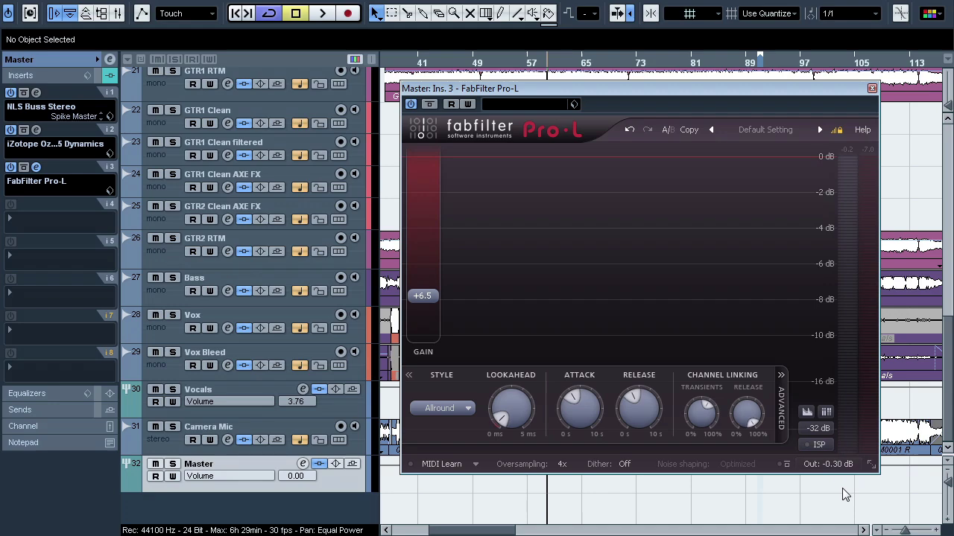
double_click(838, 469)
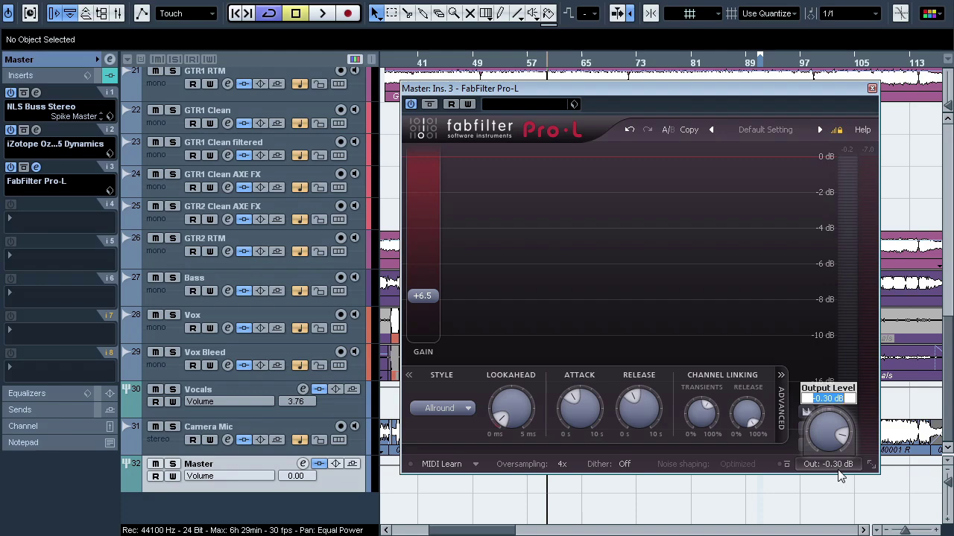
text(-6.5)
key(Return)
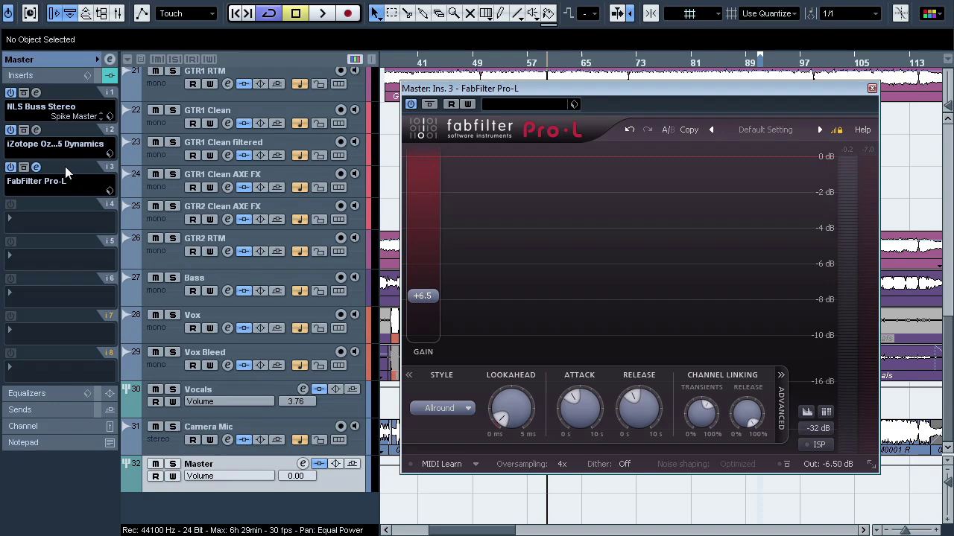
Start playback, compare Pro-L's limiting with bypass several times, and close the plug-in left active
key(space)
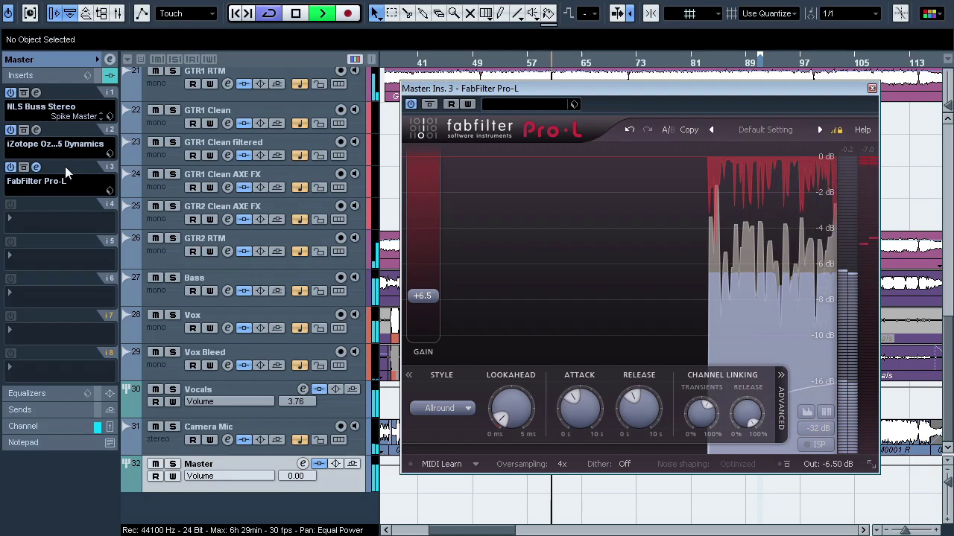
click(24, 168)
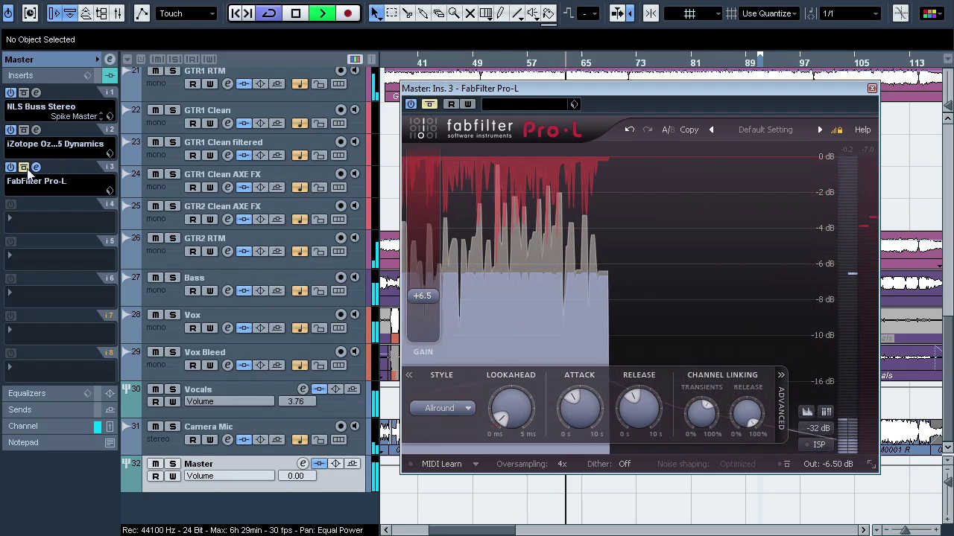
click(23, 167)
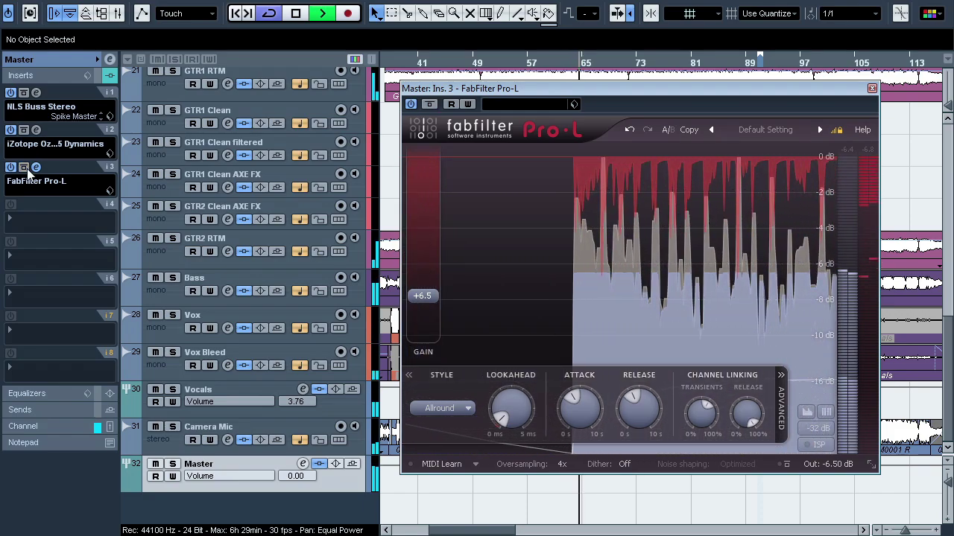
click(24, 167)
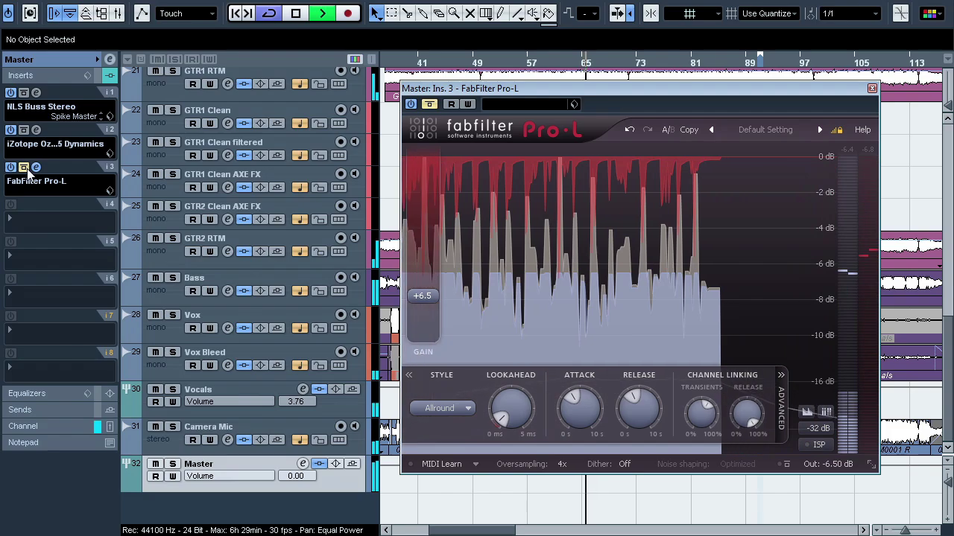
click(23, 168)
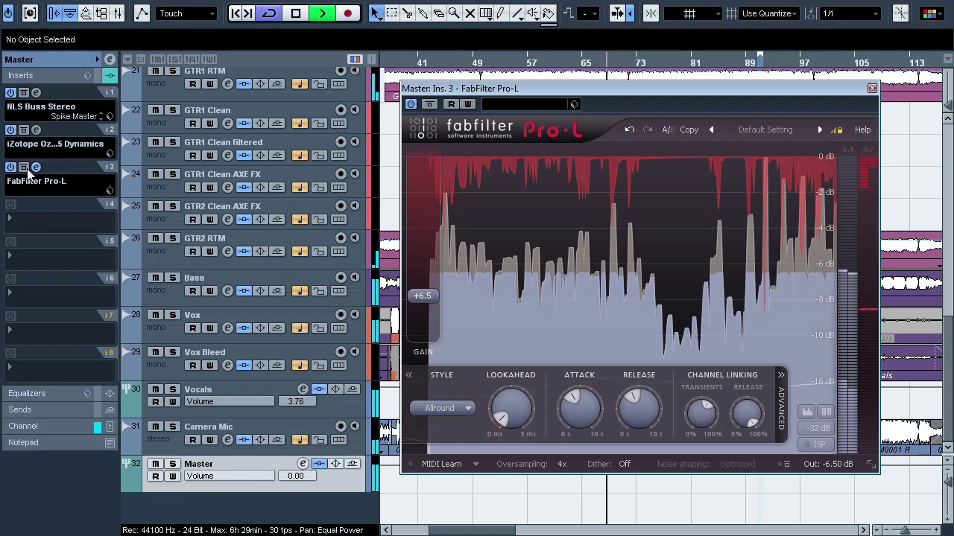
click(35, 167)
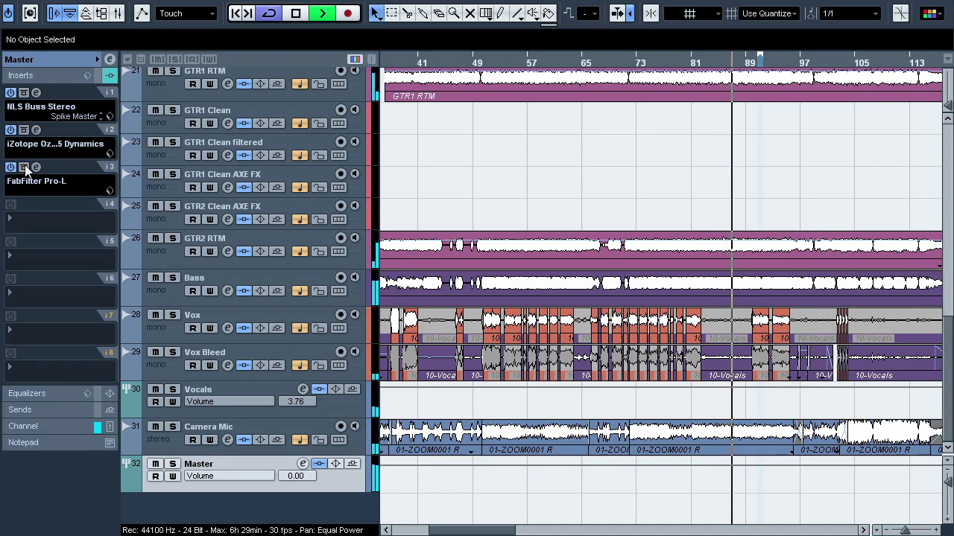
Play the mix from about bar 50 and compare Master with all inserts bypassed and active, leaving them active
click(481, 65)
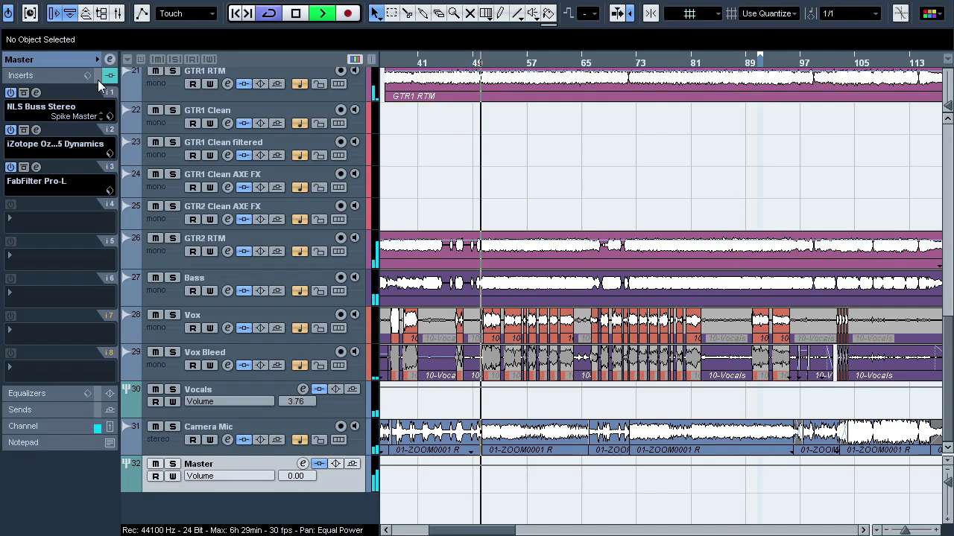
click(97, 75)
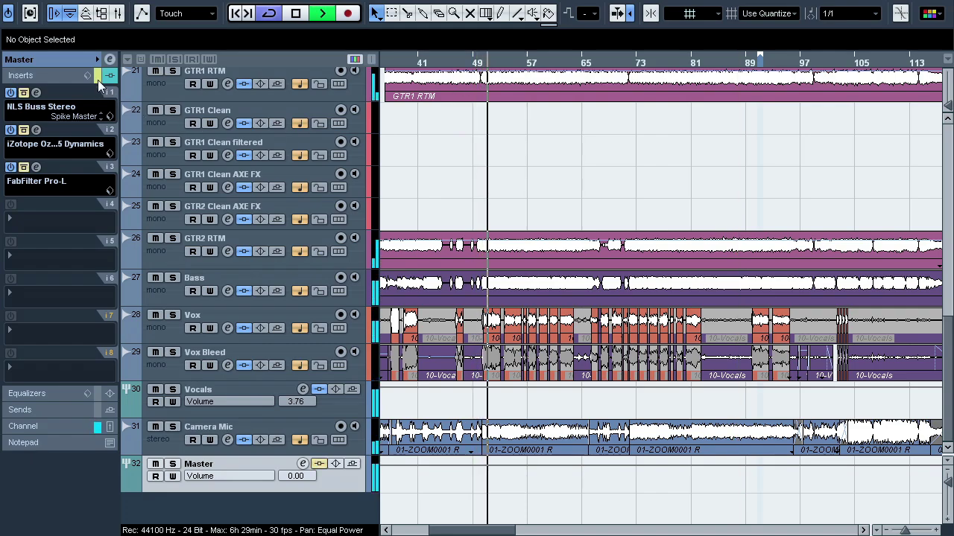
click(97, 78)
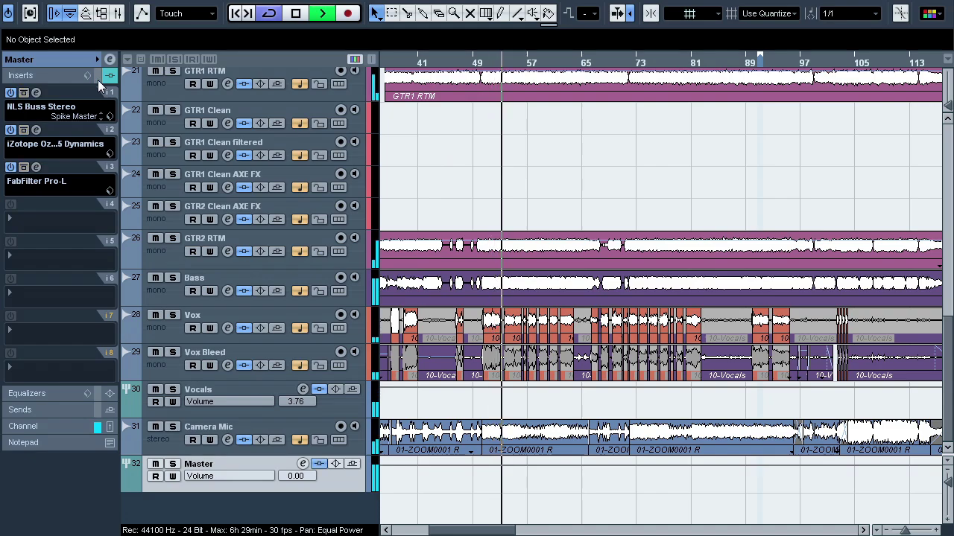
click(99, 79)
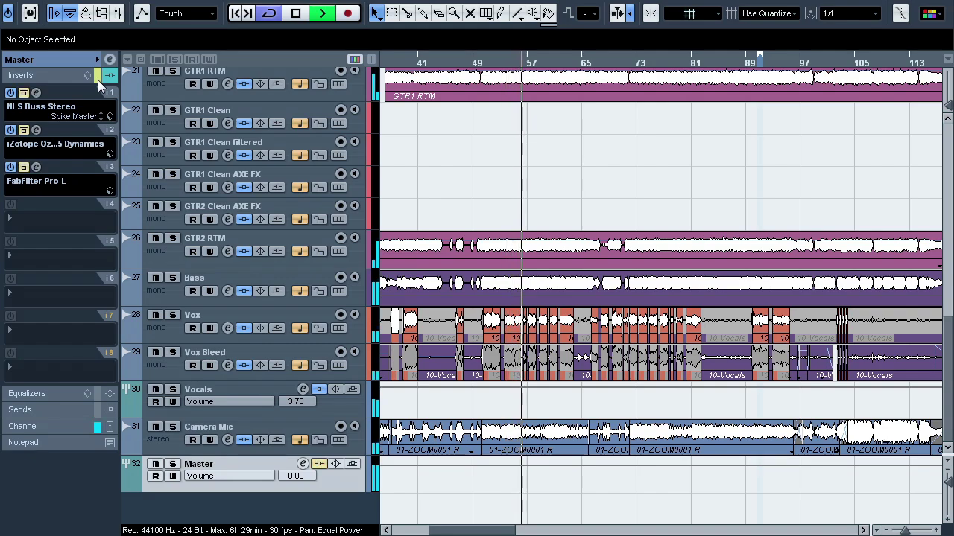
click(98, 79)
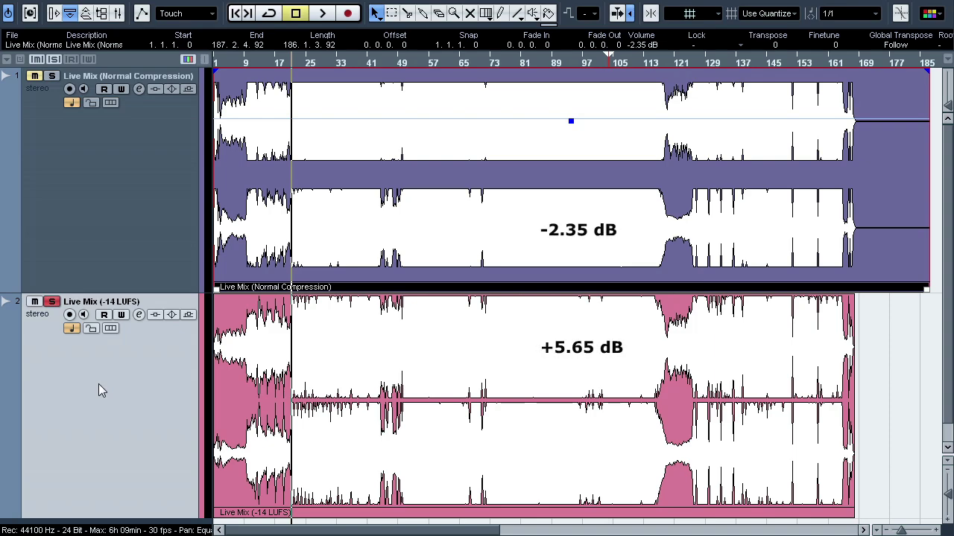
Play from about bar 21, select both Live Mix tracks, and alternate solo between them there and from about bar 51
key(space)
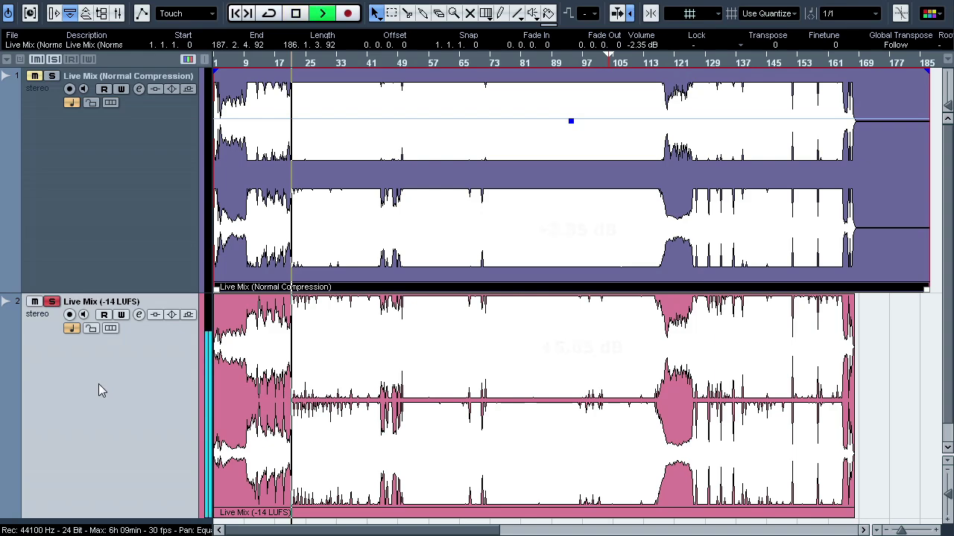
ctrl+click(115, 267)
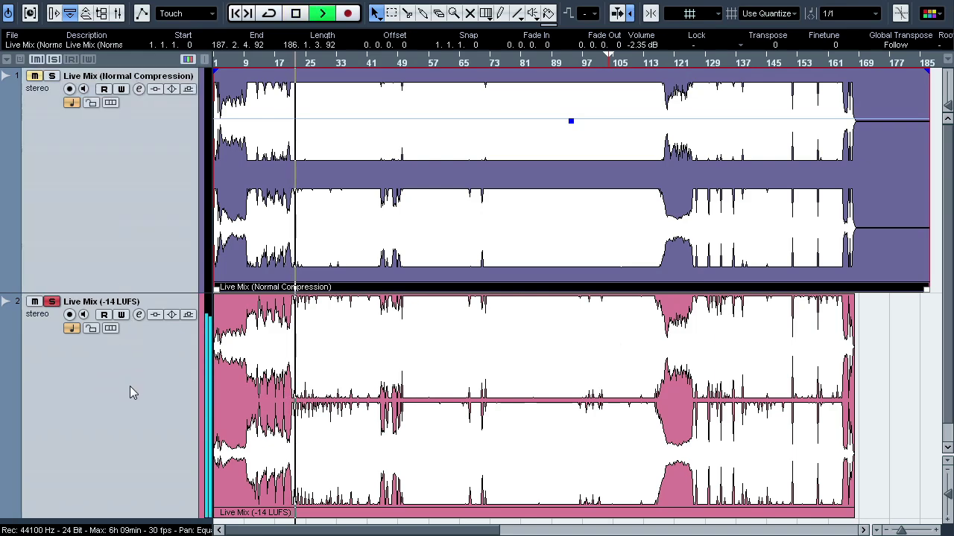
key(s)
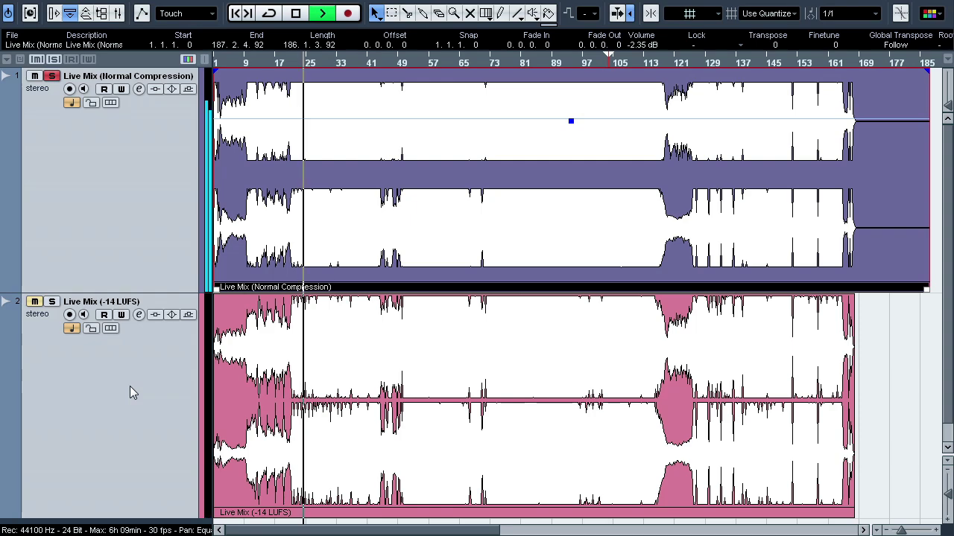
key(s)
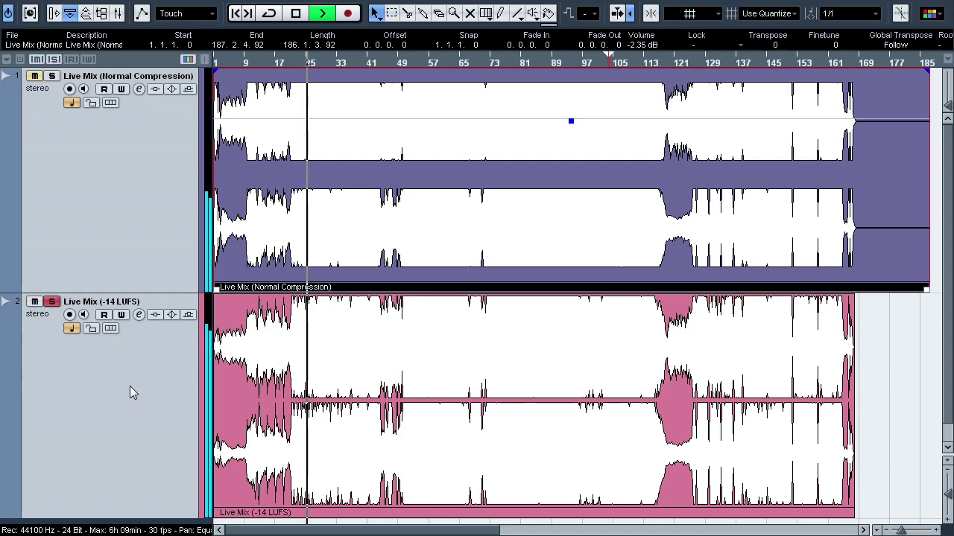
click(406, 63)
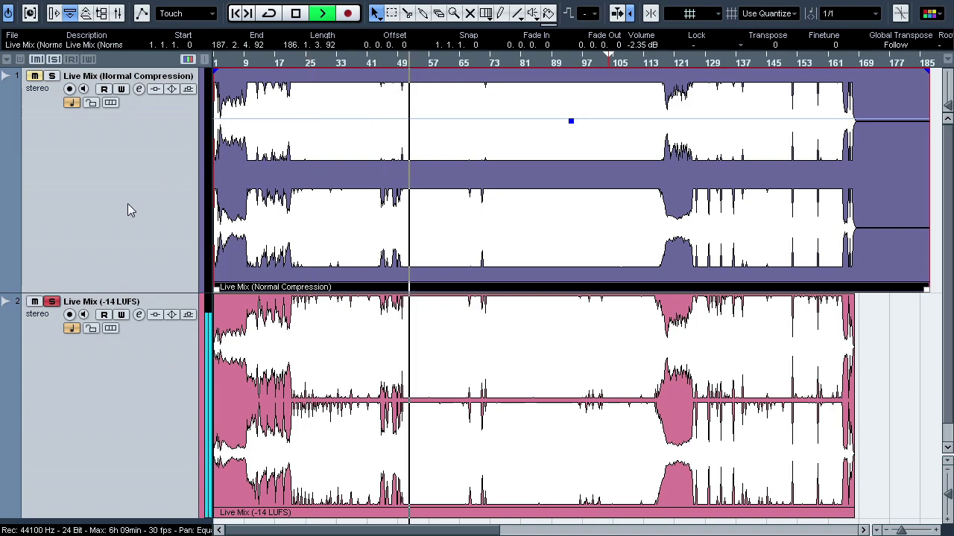
key(s)
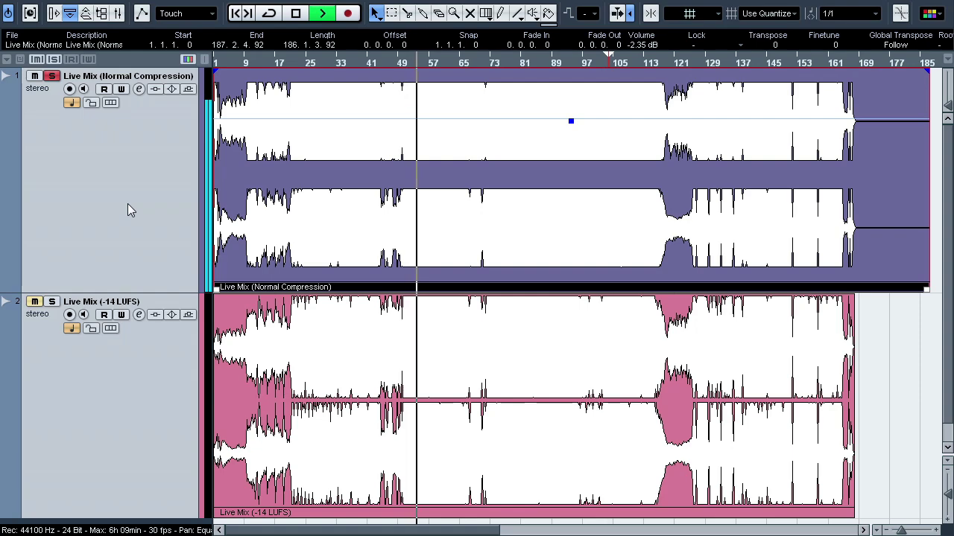
key(s)
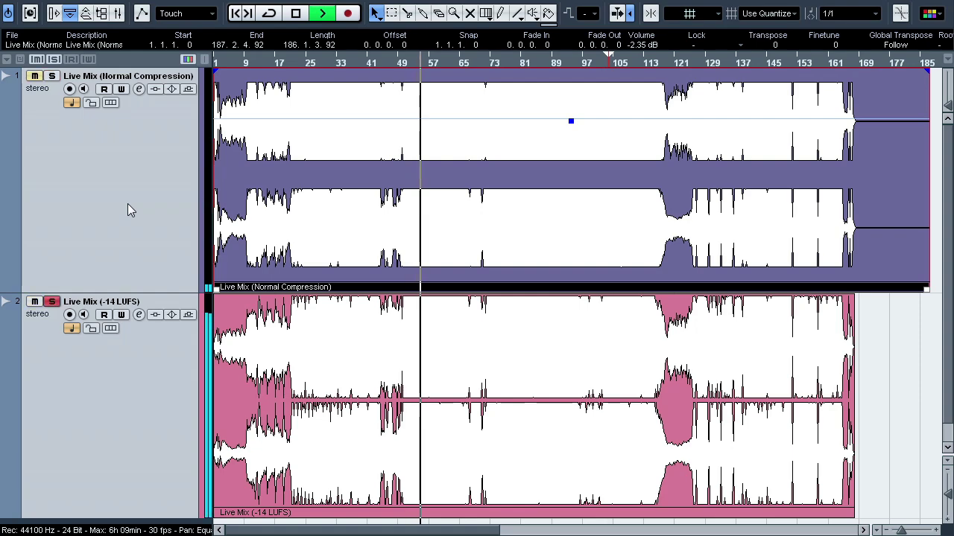
Alternate solo between the Normal Compression and -14 LUFS mixes during playback from about bar 95 and from about bar 108
click(575, 62)
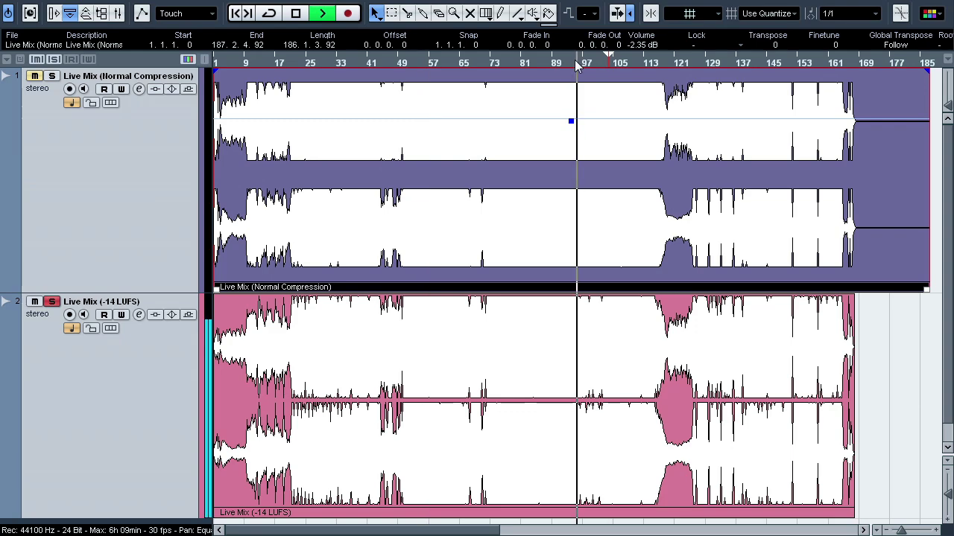
key(s)
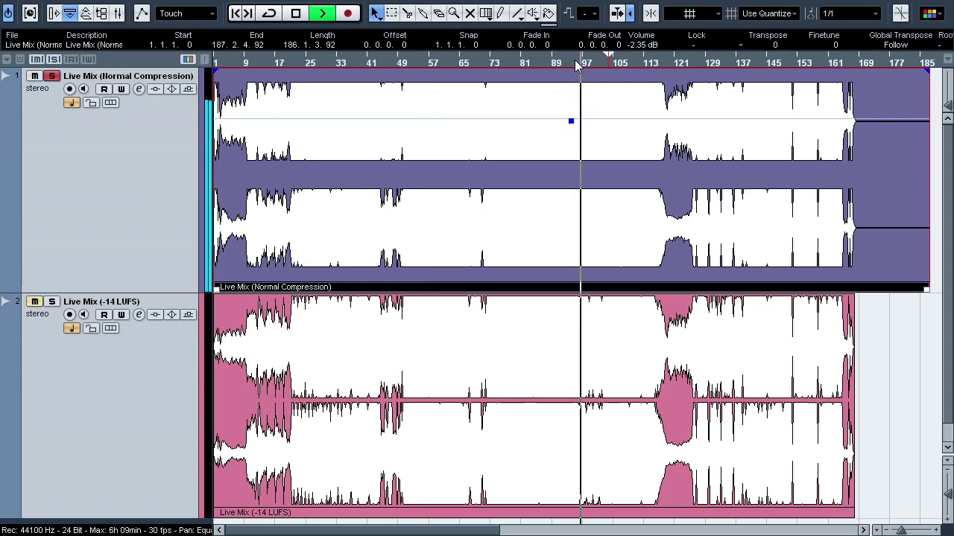
key(Down)
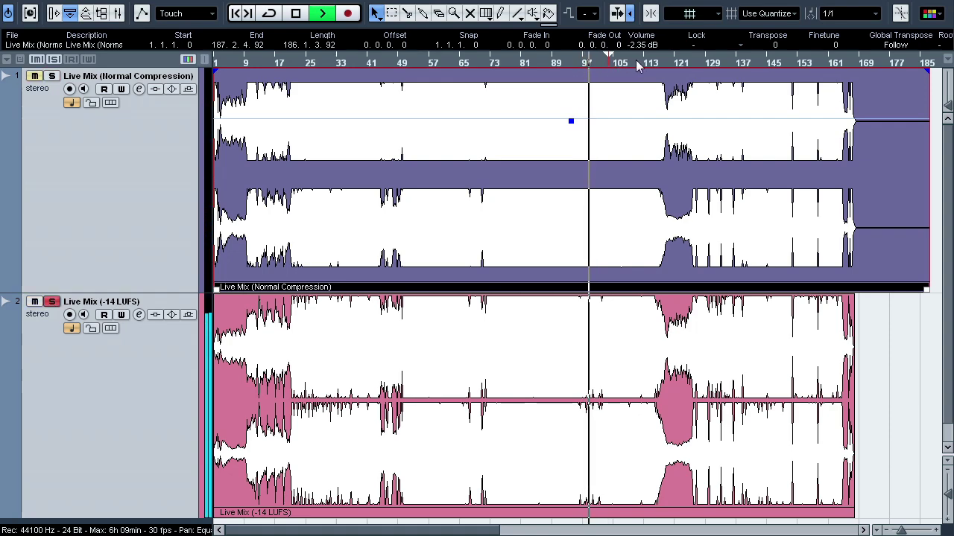
key(s)
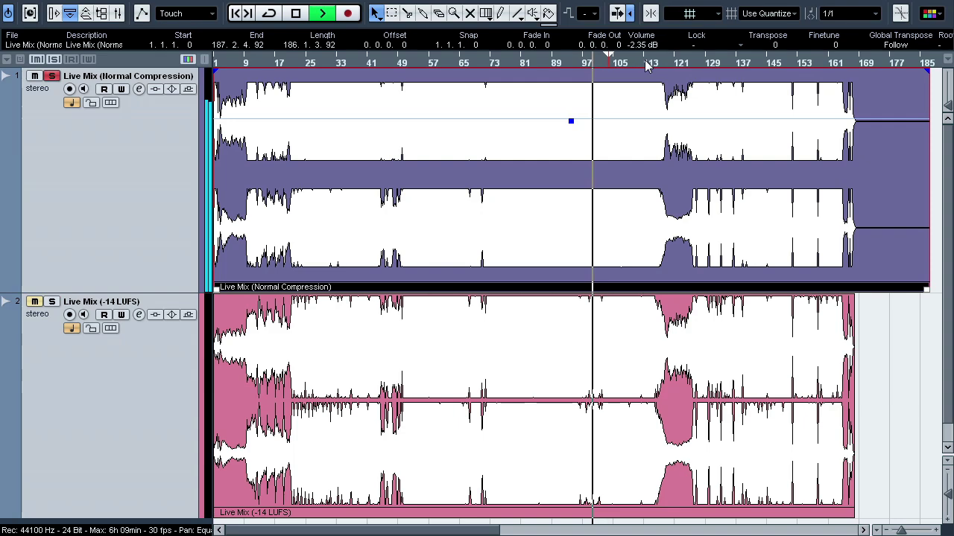
click(628, 60)
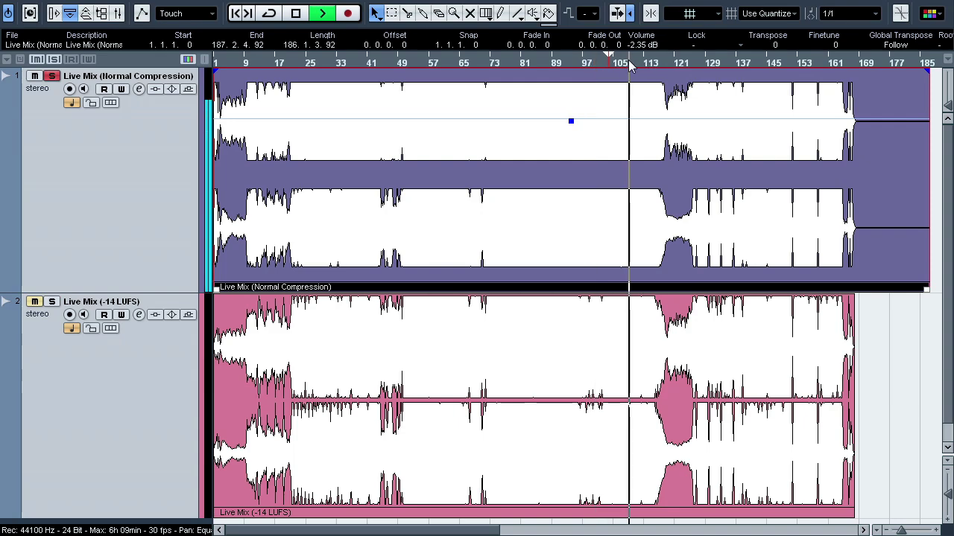
key(s)
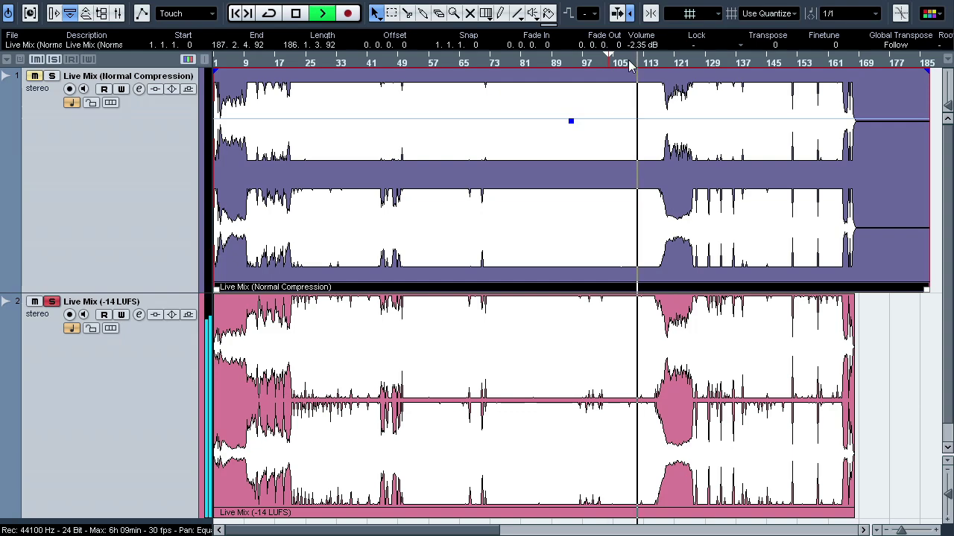
key(s)
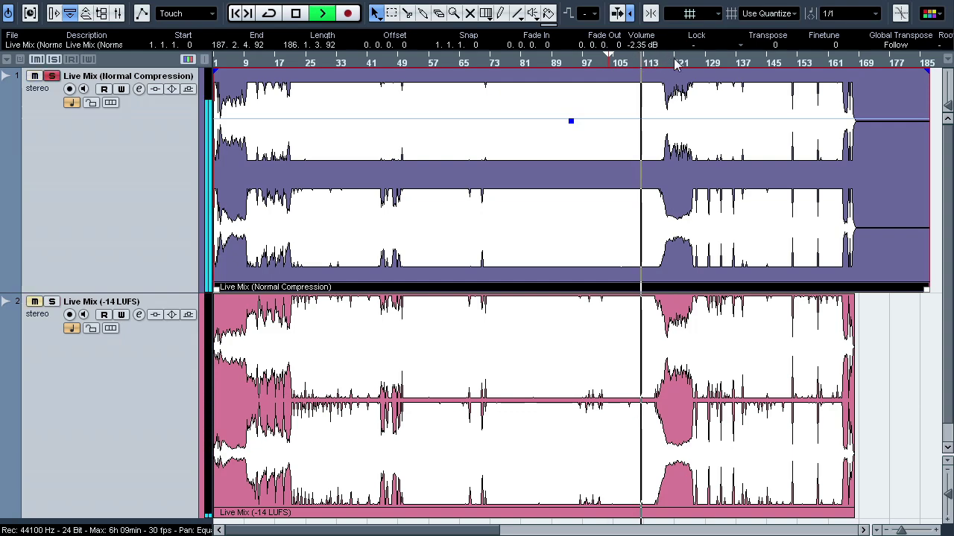
key(s)
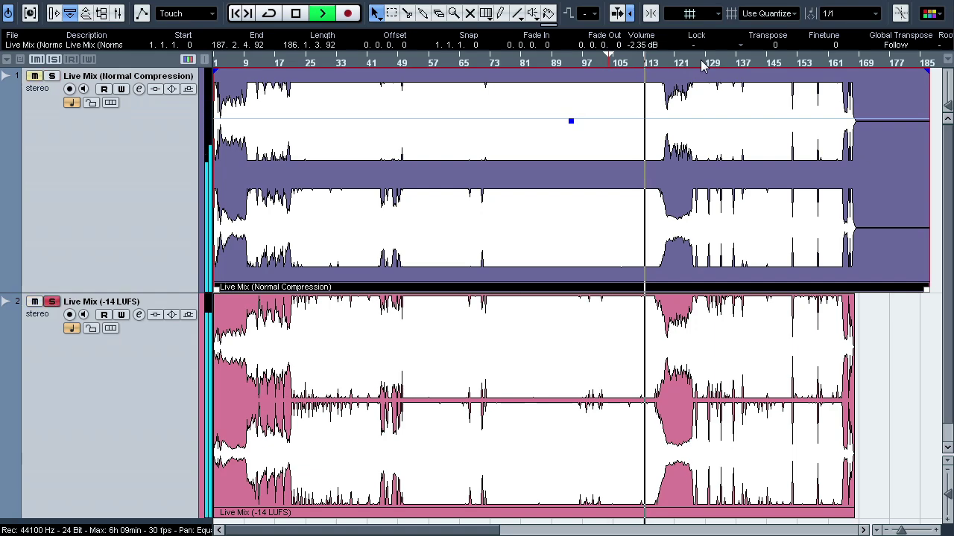
Play from about bar 128, swap solo between the two Live Mix versions repeatedly, and stop with Live Mix (-14 LUFS) soloed
click(704, 65)
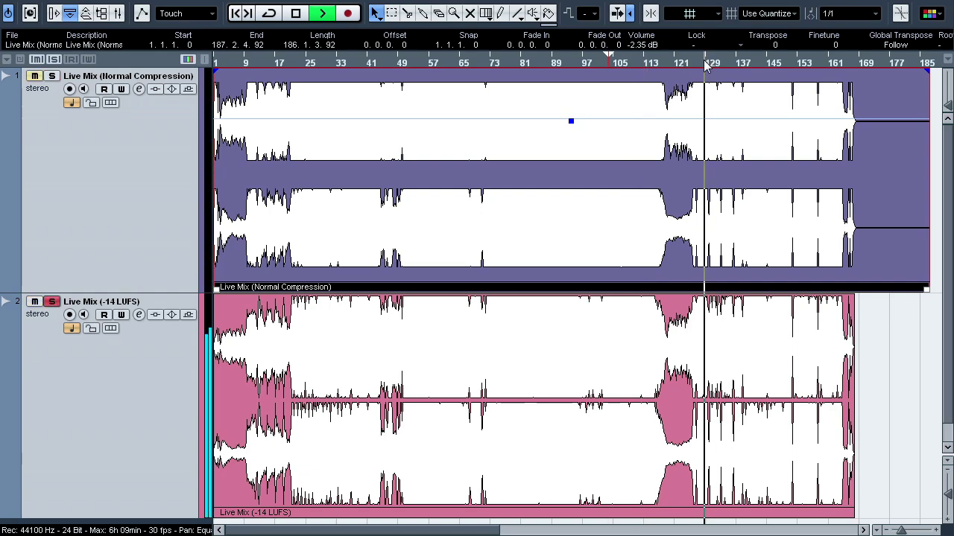
key(s)
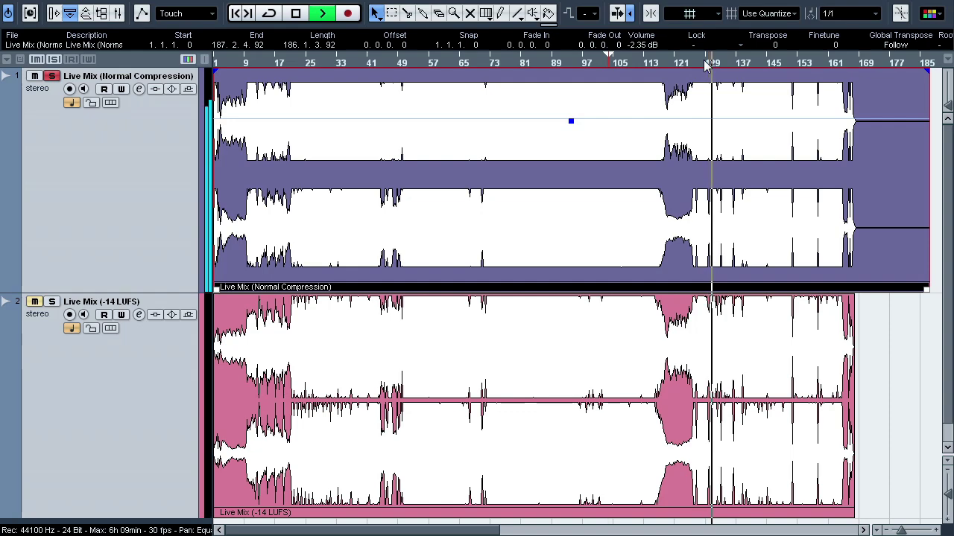
key(s)
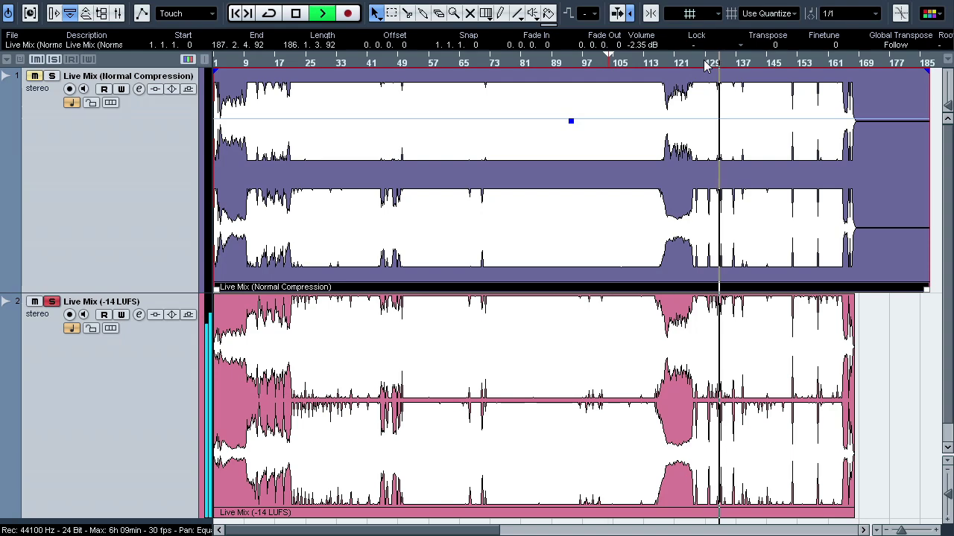
key(s)
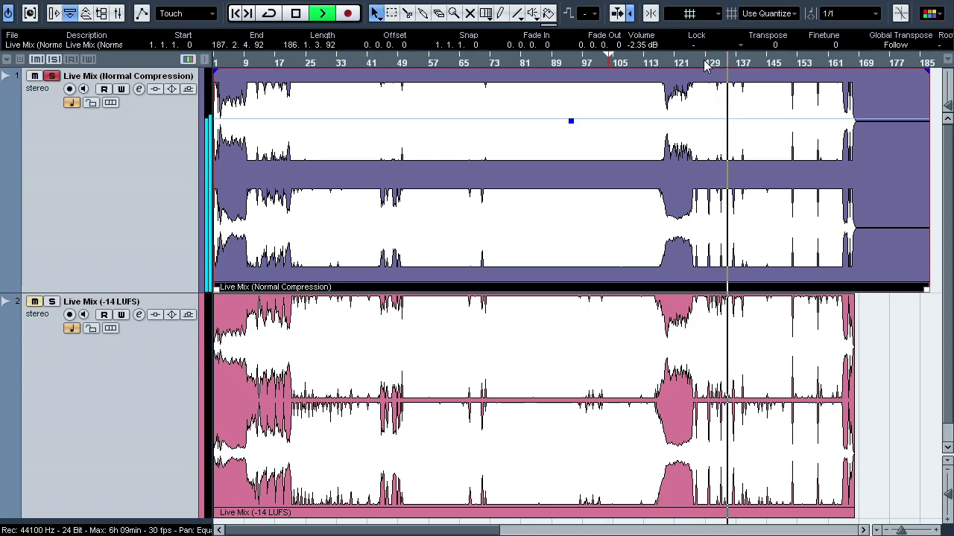
key(s)
key(space)
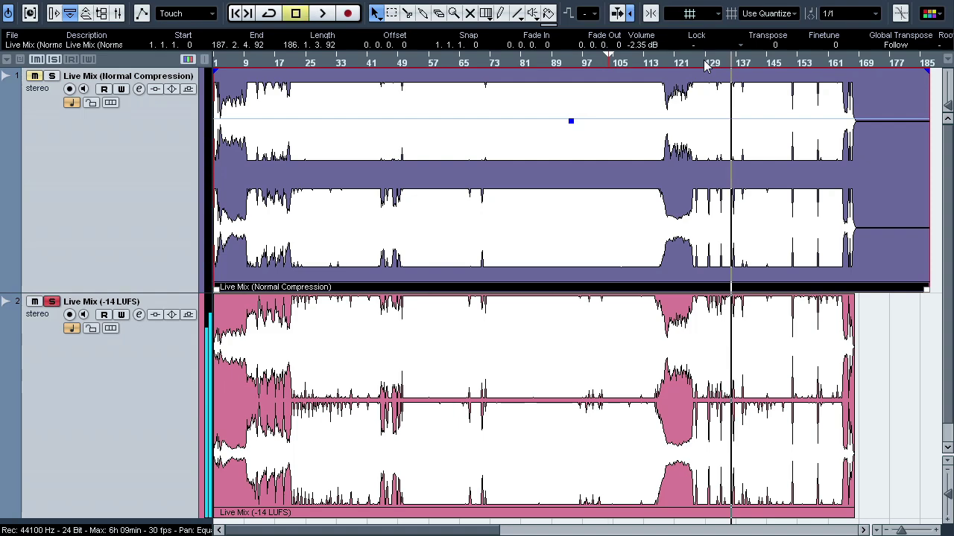